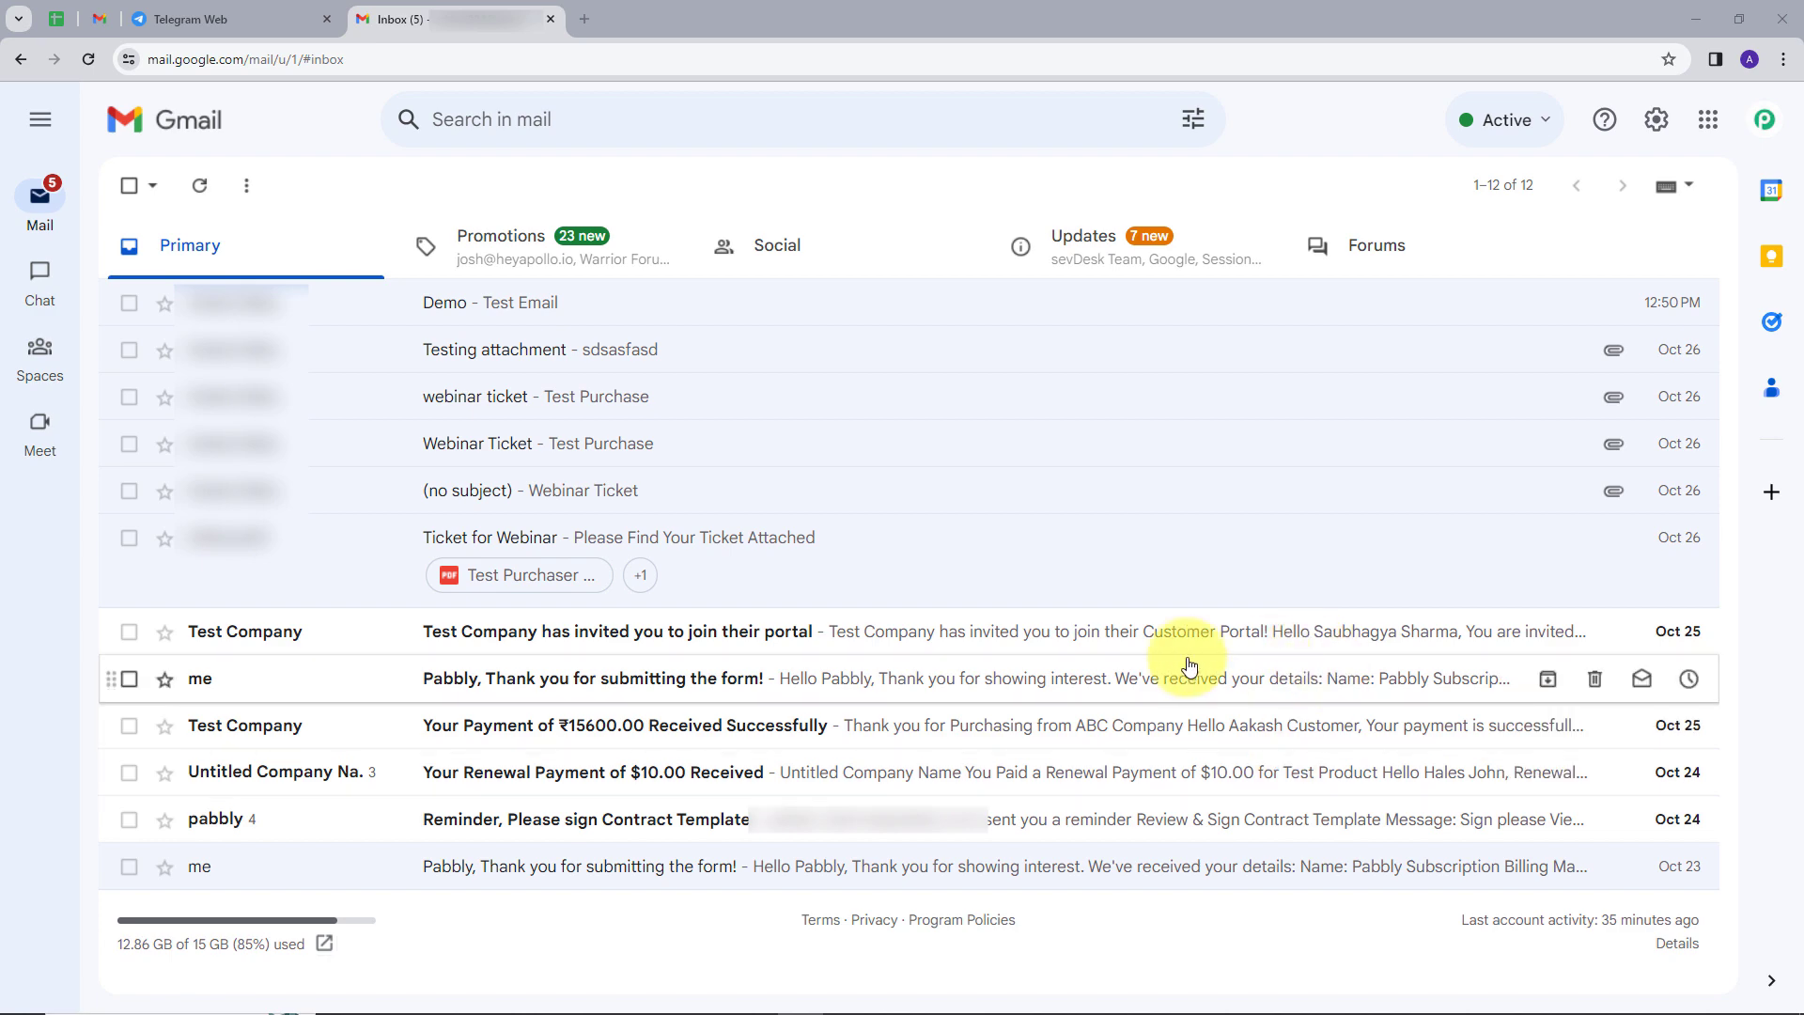
left_click(251, 19)
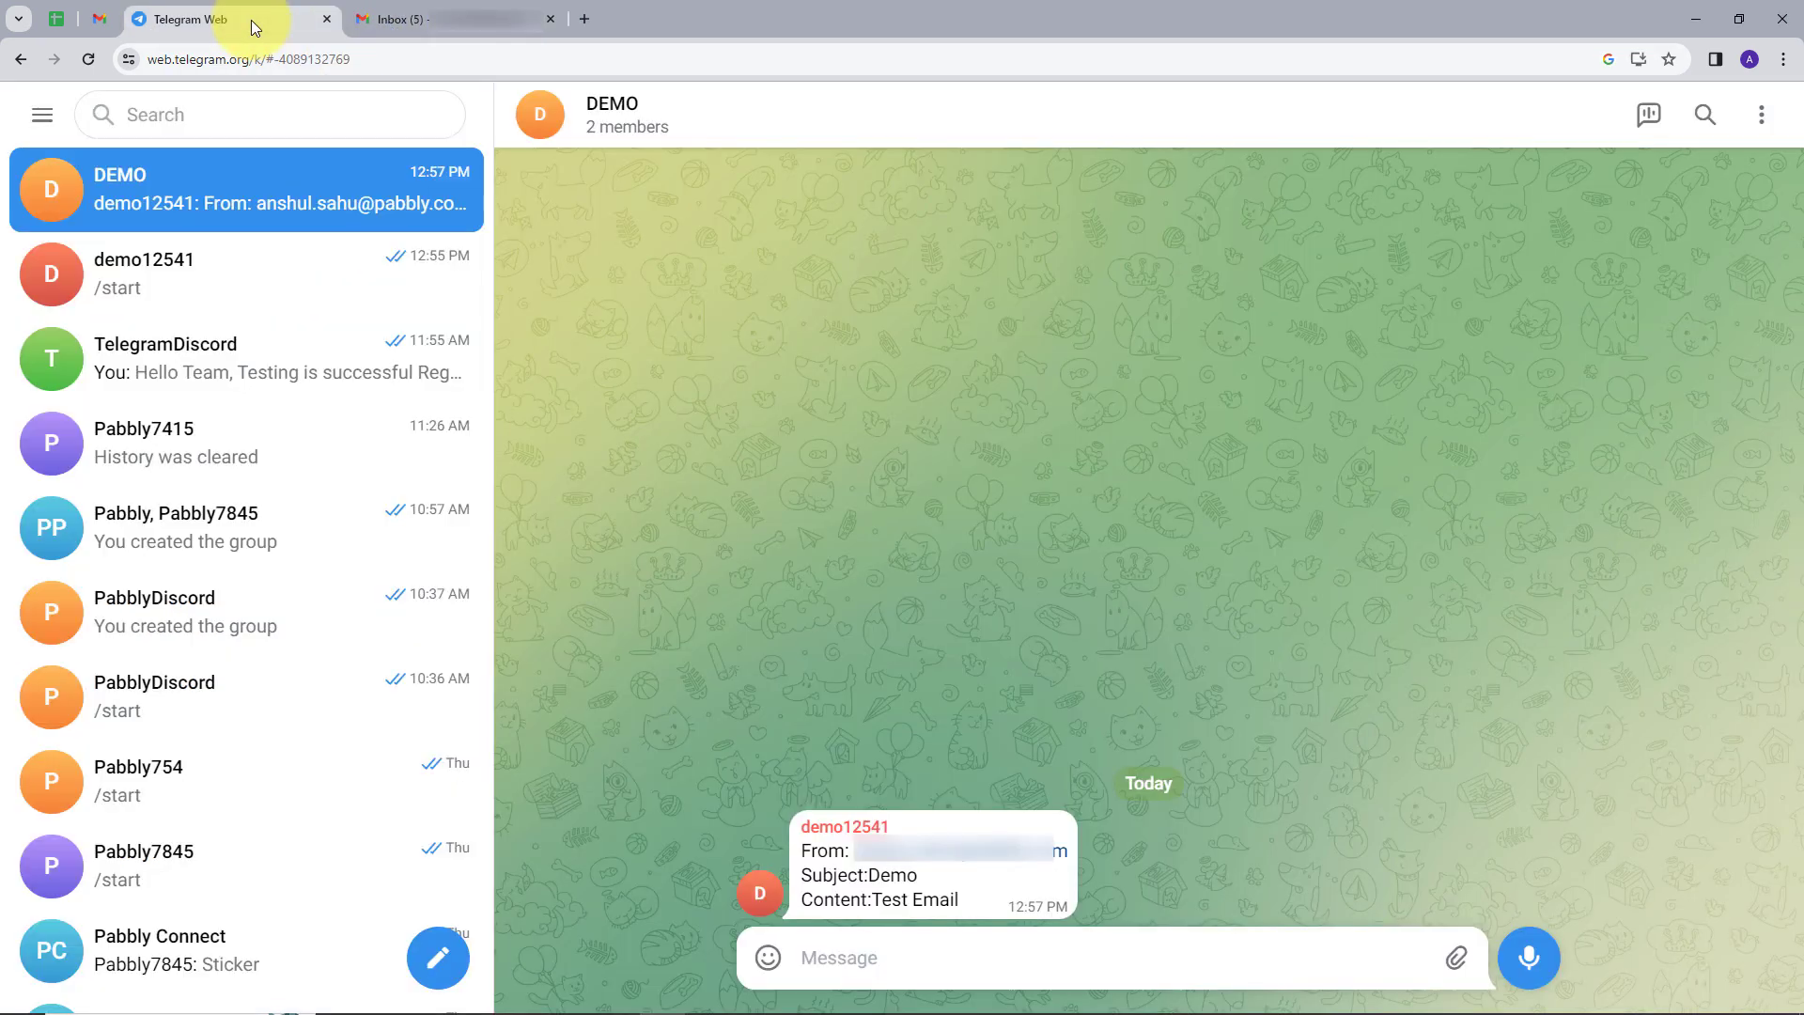
left_click(467, 33)
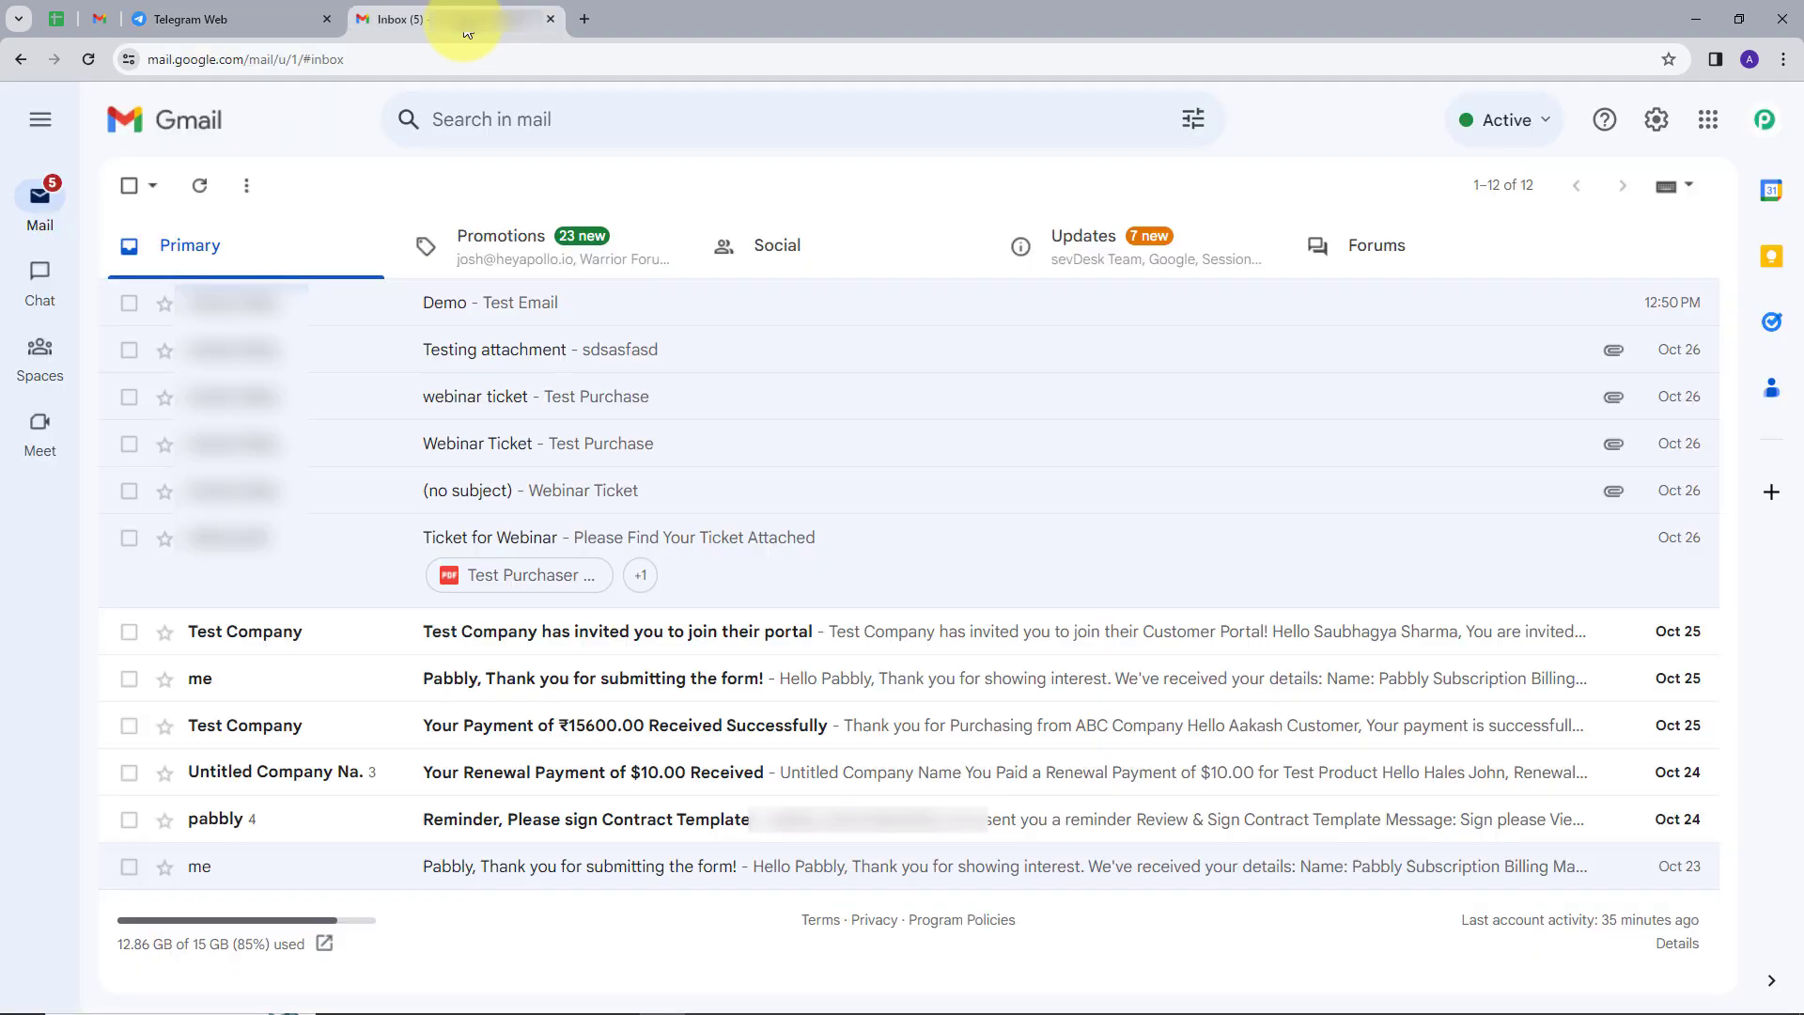
Open the pabbly.com website in a new browser tab.
left_click(584, 20)
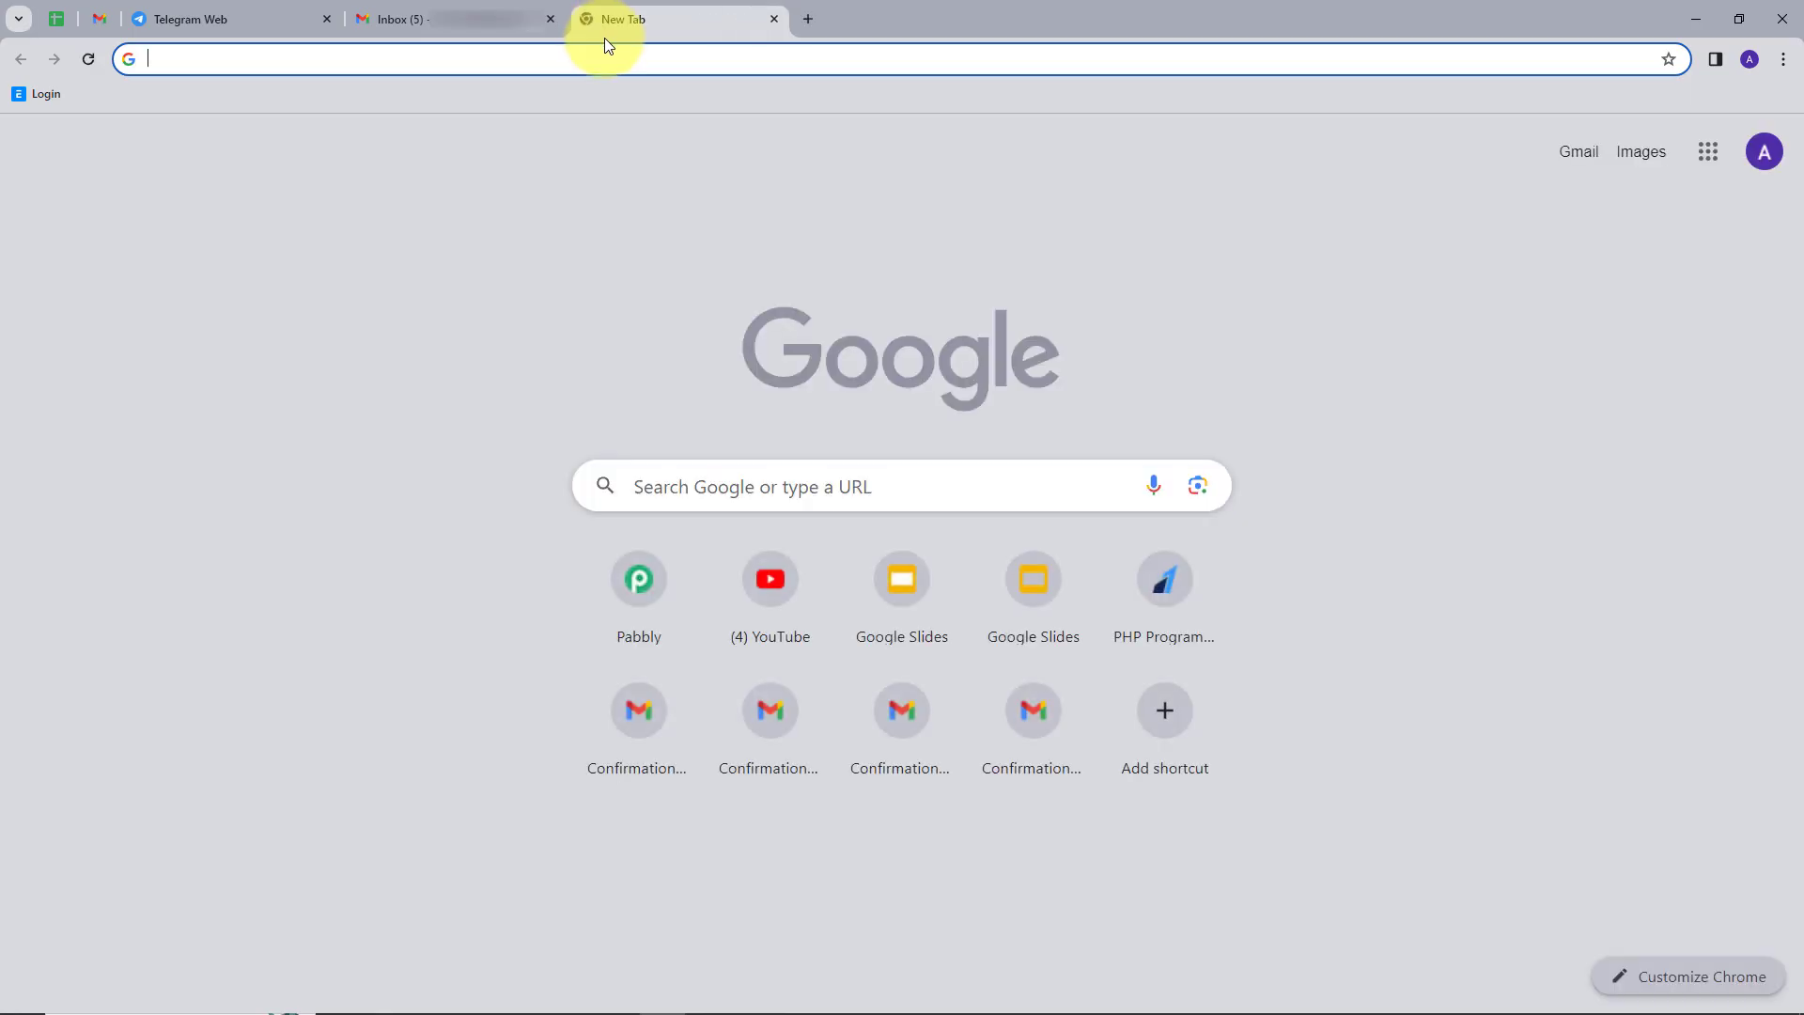
type("pabbly.co")
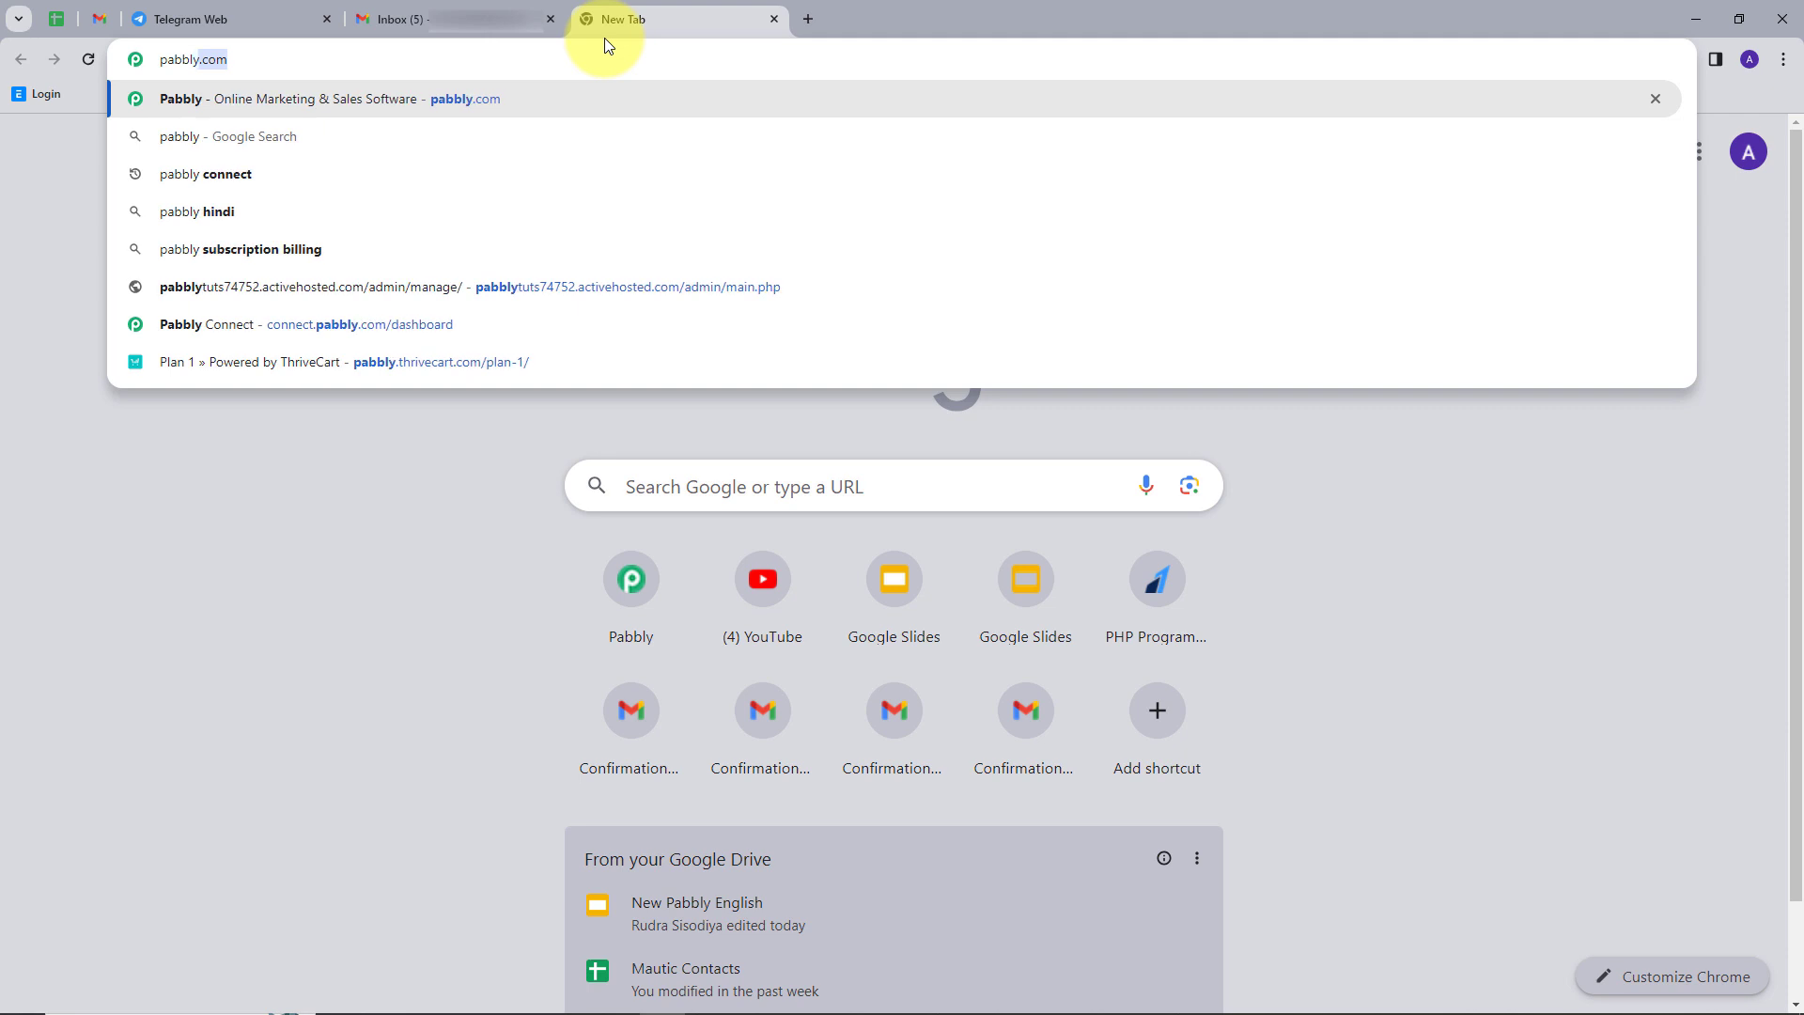
type("m")
key("Return")
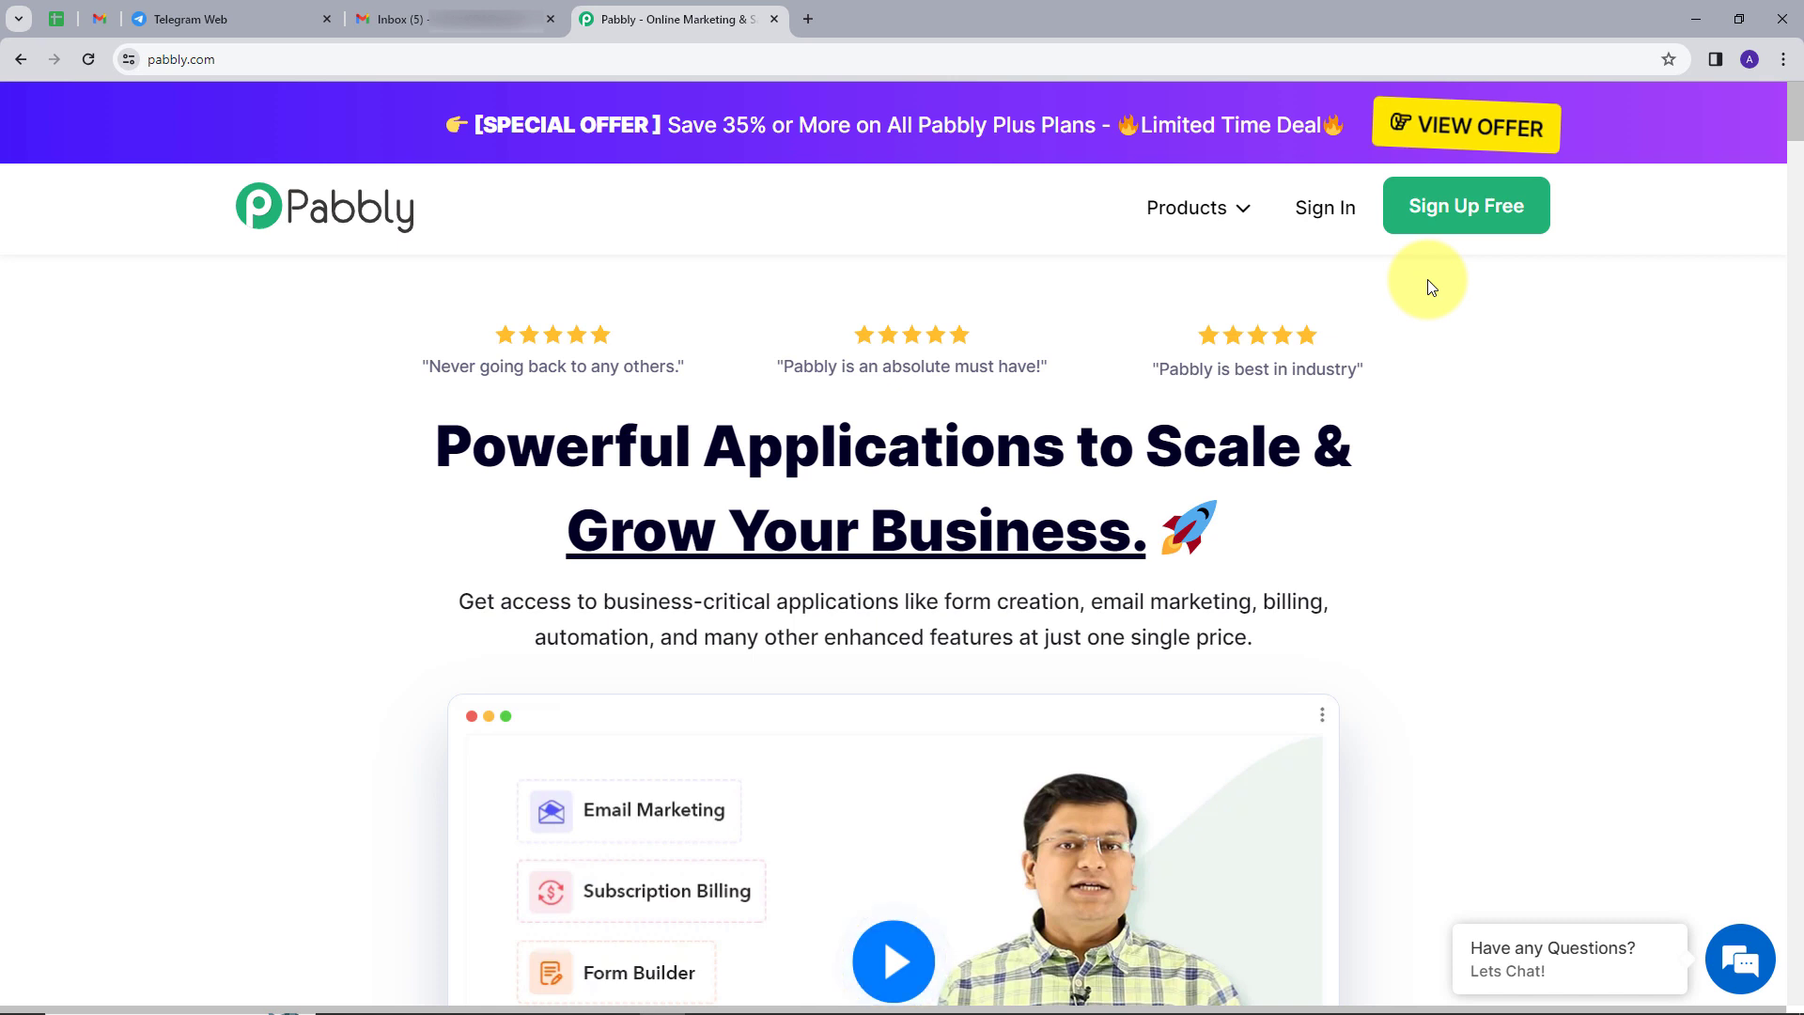
Sign in to Pabbly and open the Pabbly Connect application.
left_click(1323, 217)
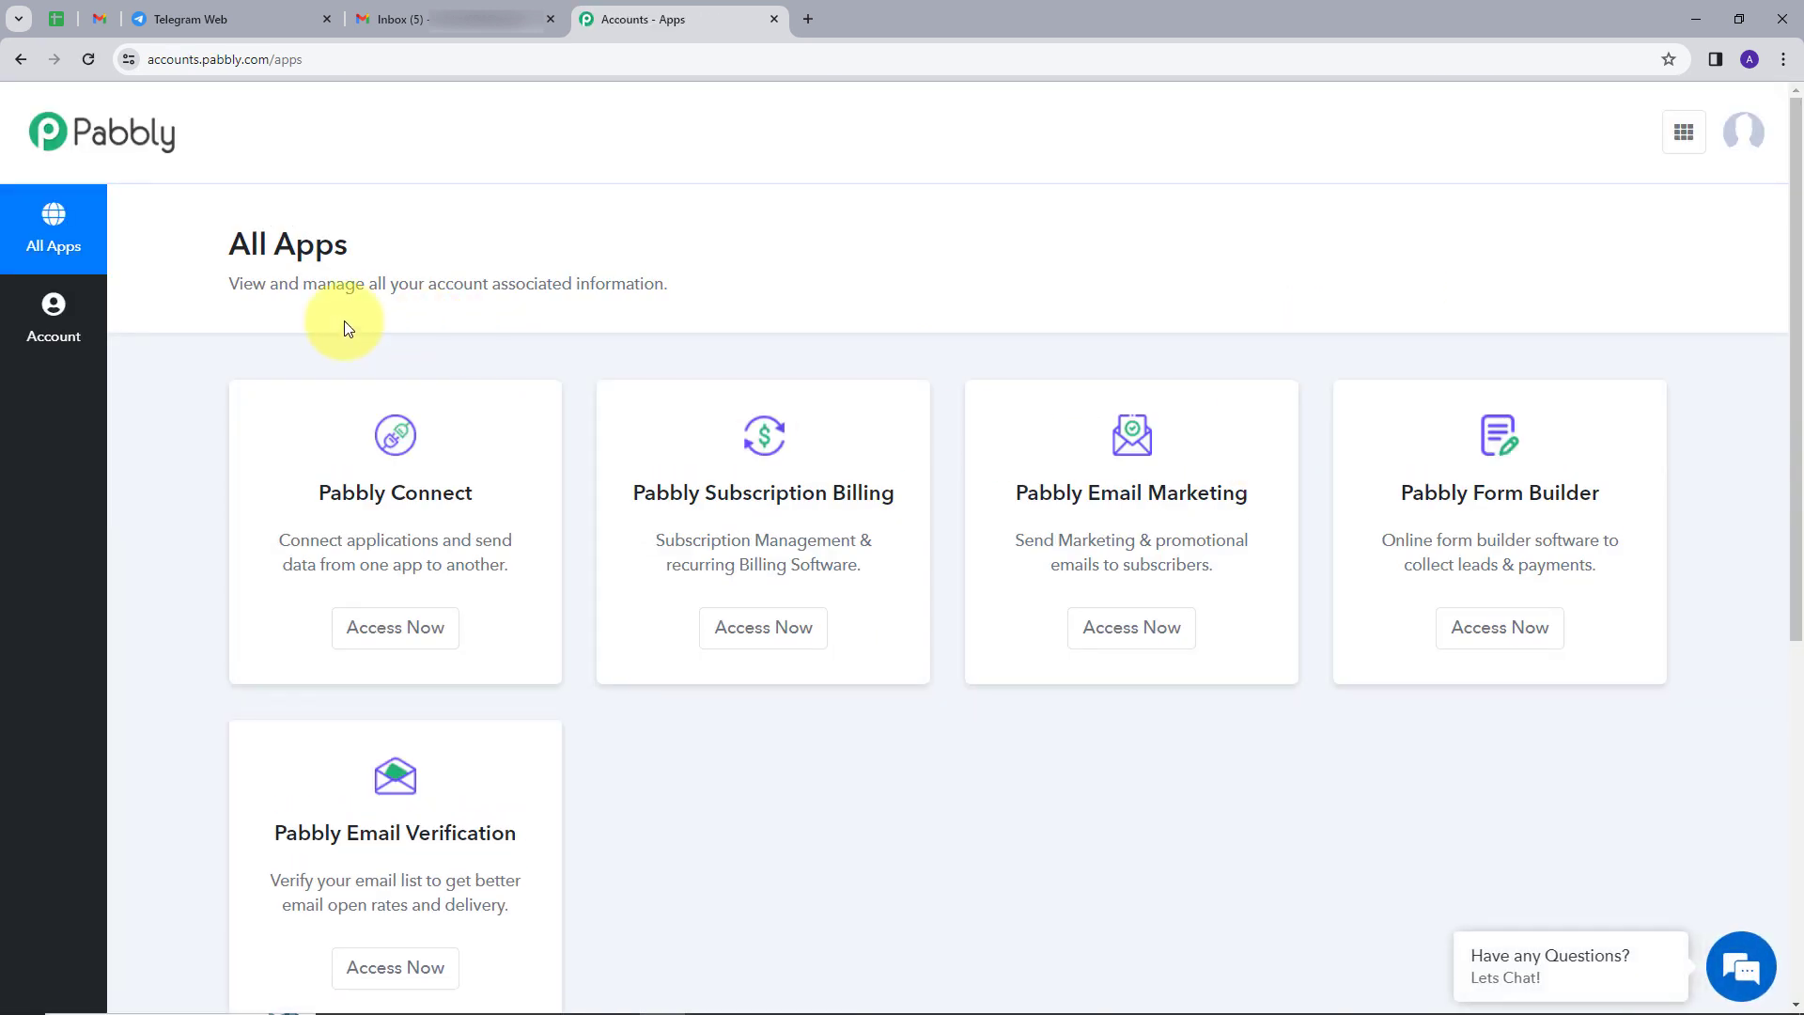
scroll(1002, 257, "down", 1)
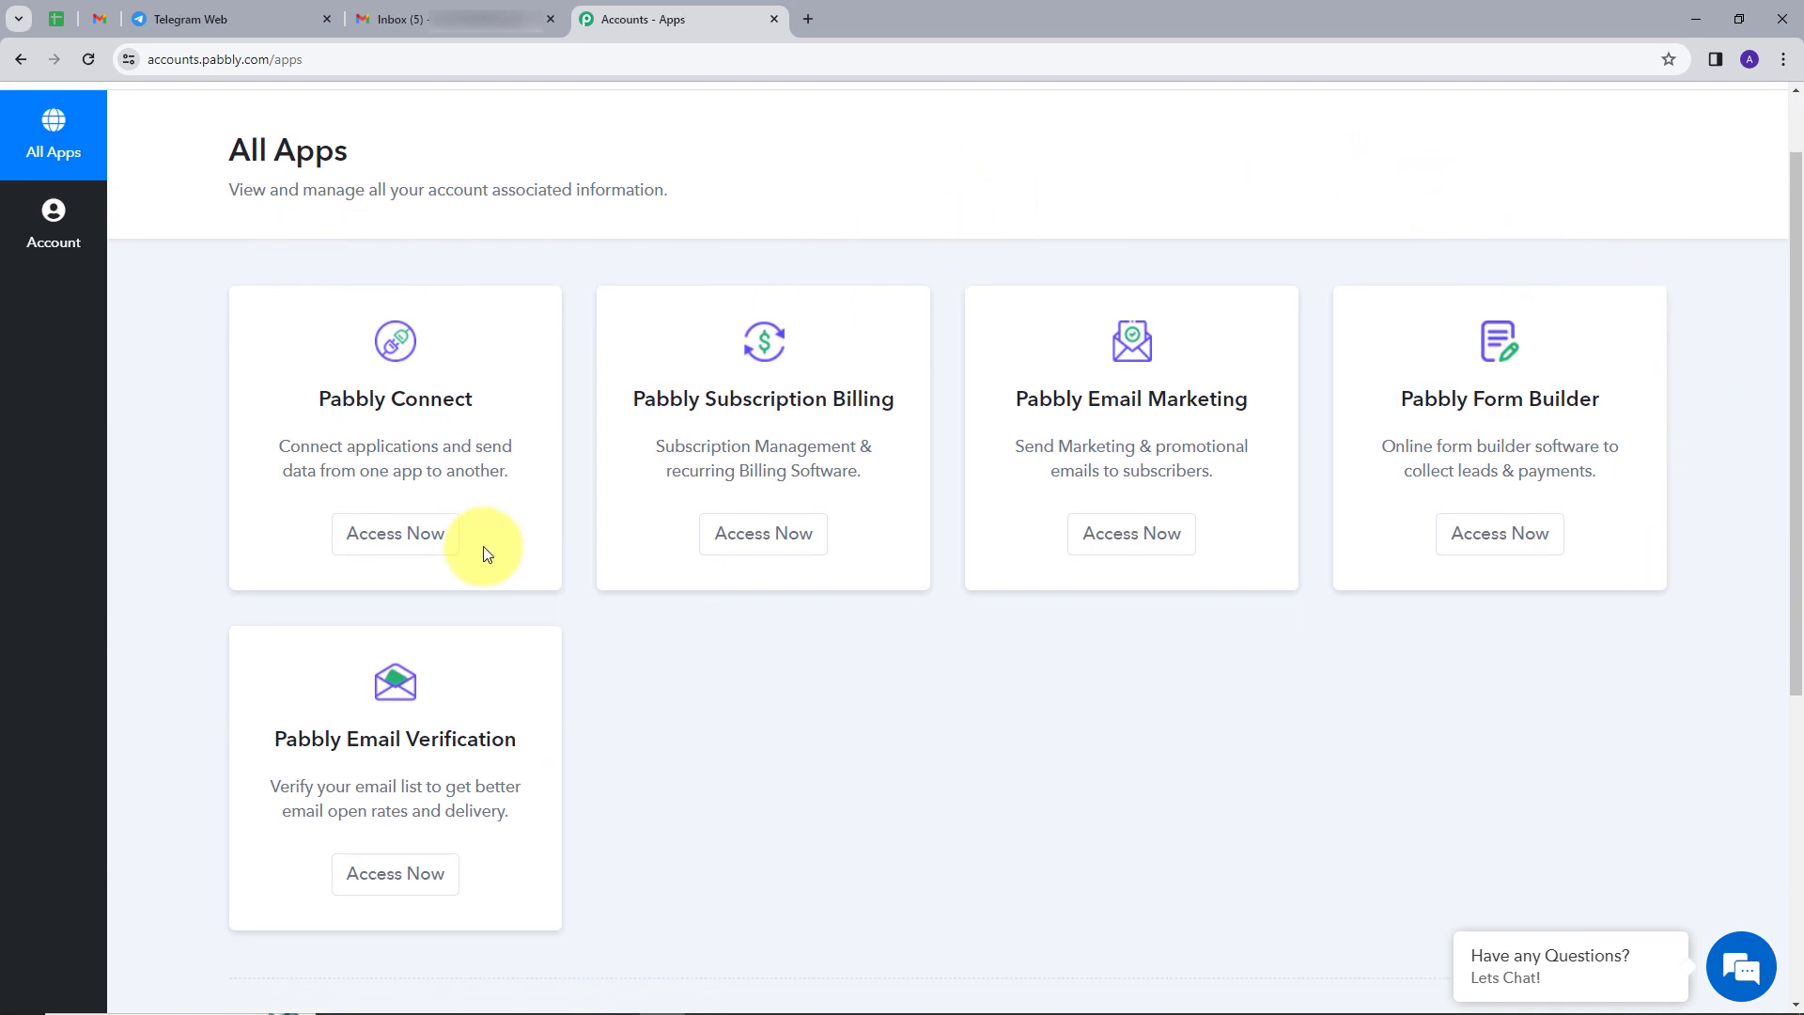
left_click(410, 547)
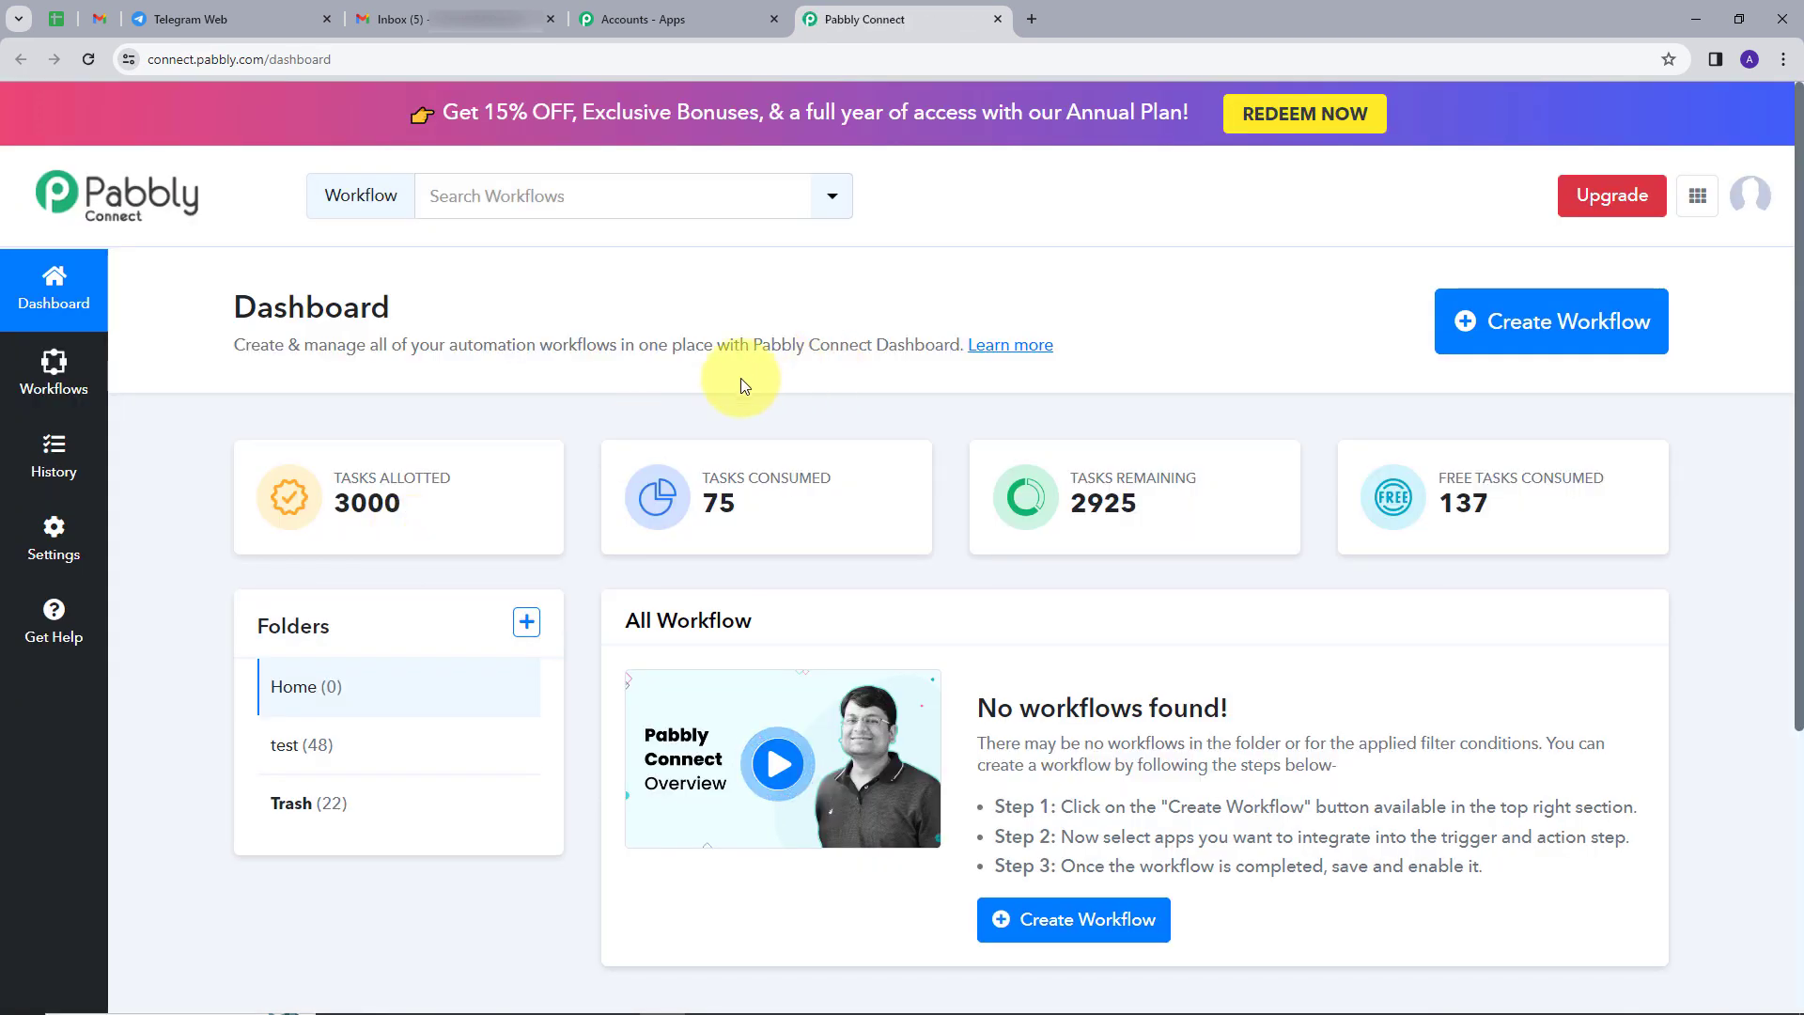
Create a workflow named "Send Email Details to Telegram for Specific Email IDs" in the Home folder.
scroll(866, 376, "down", 1)
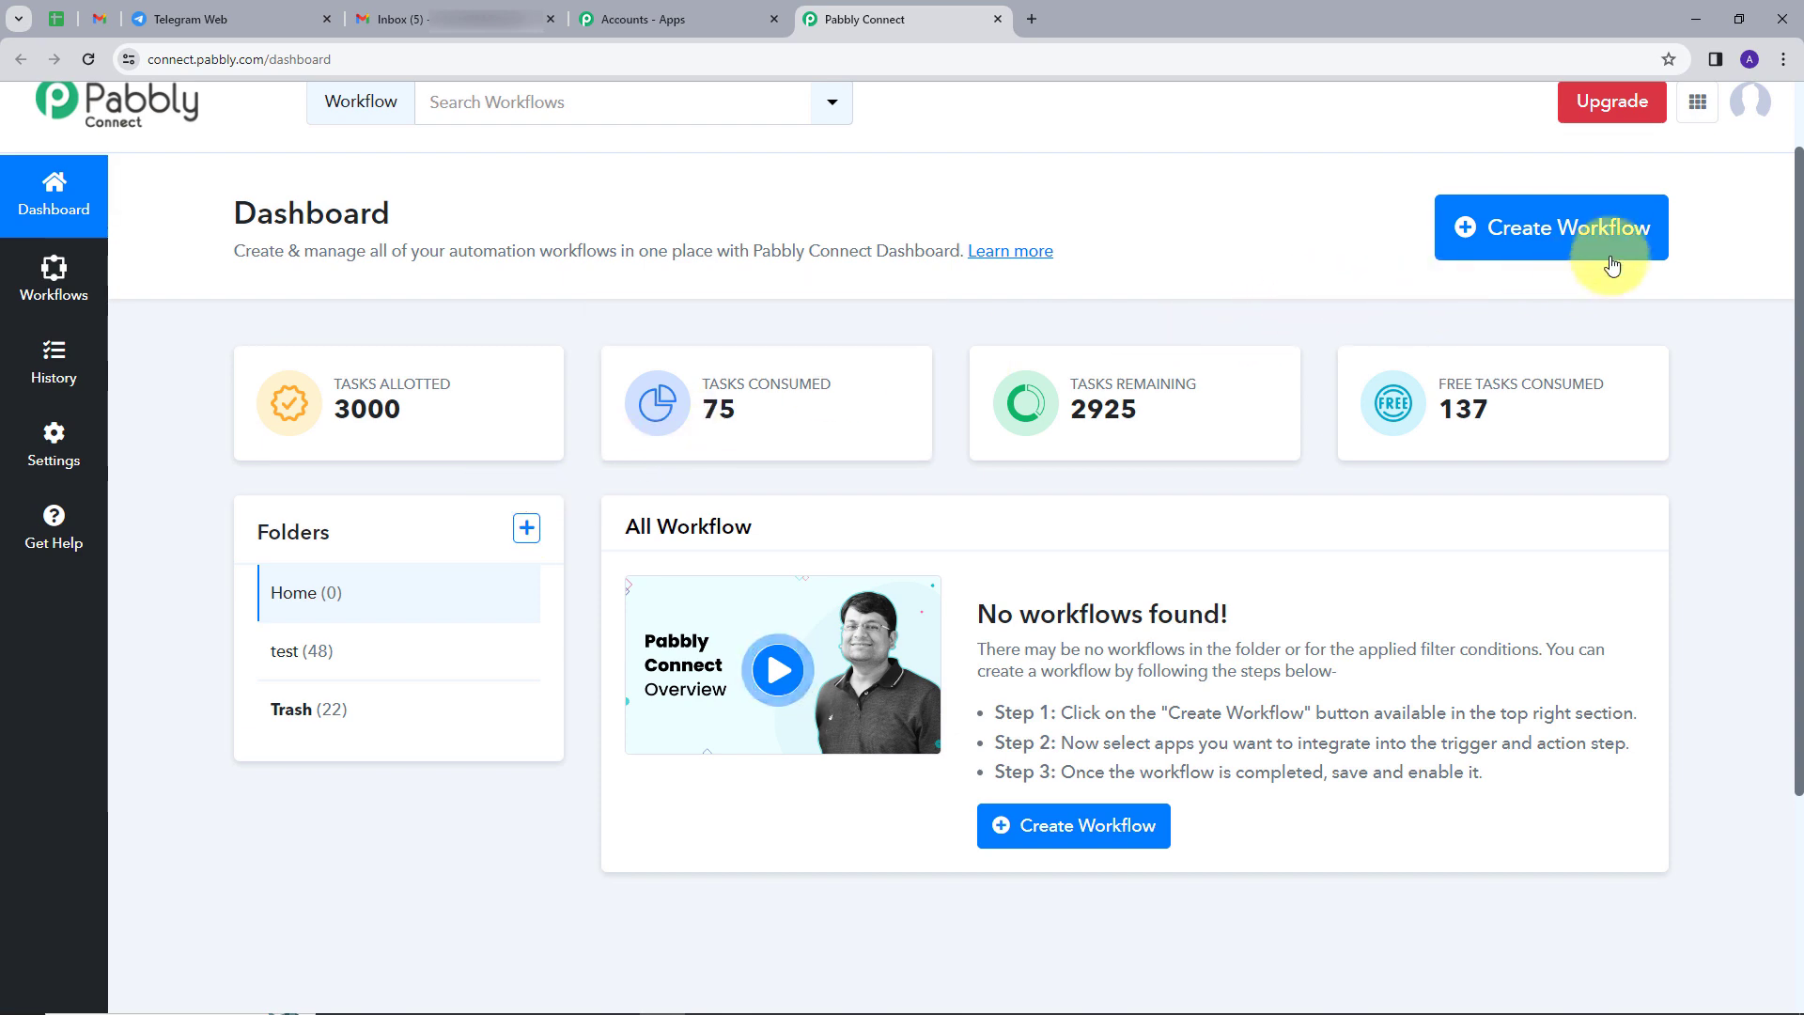
left_click(1548, 235)
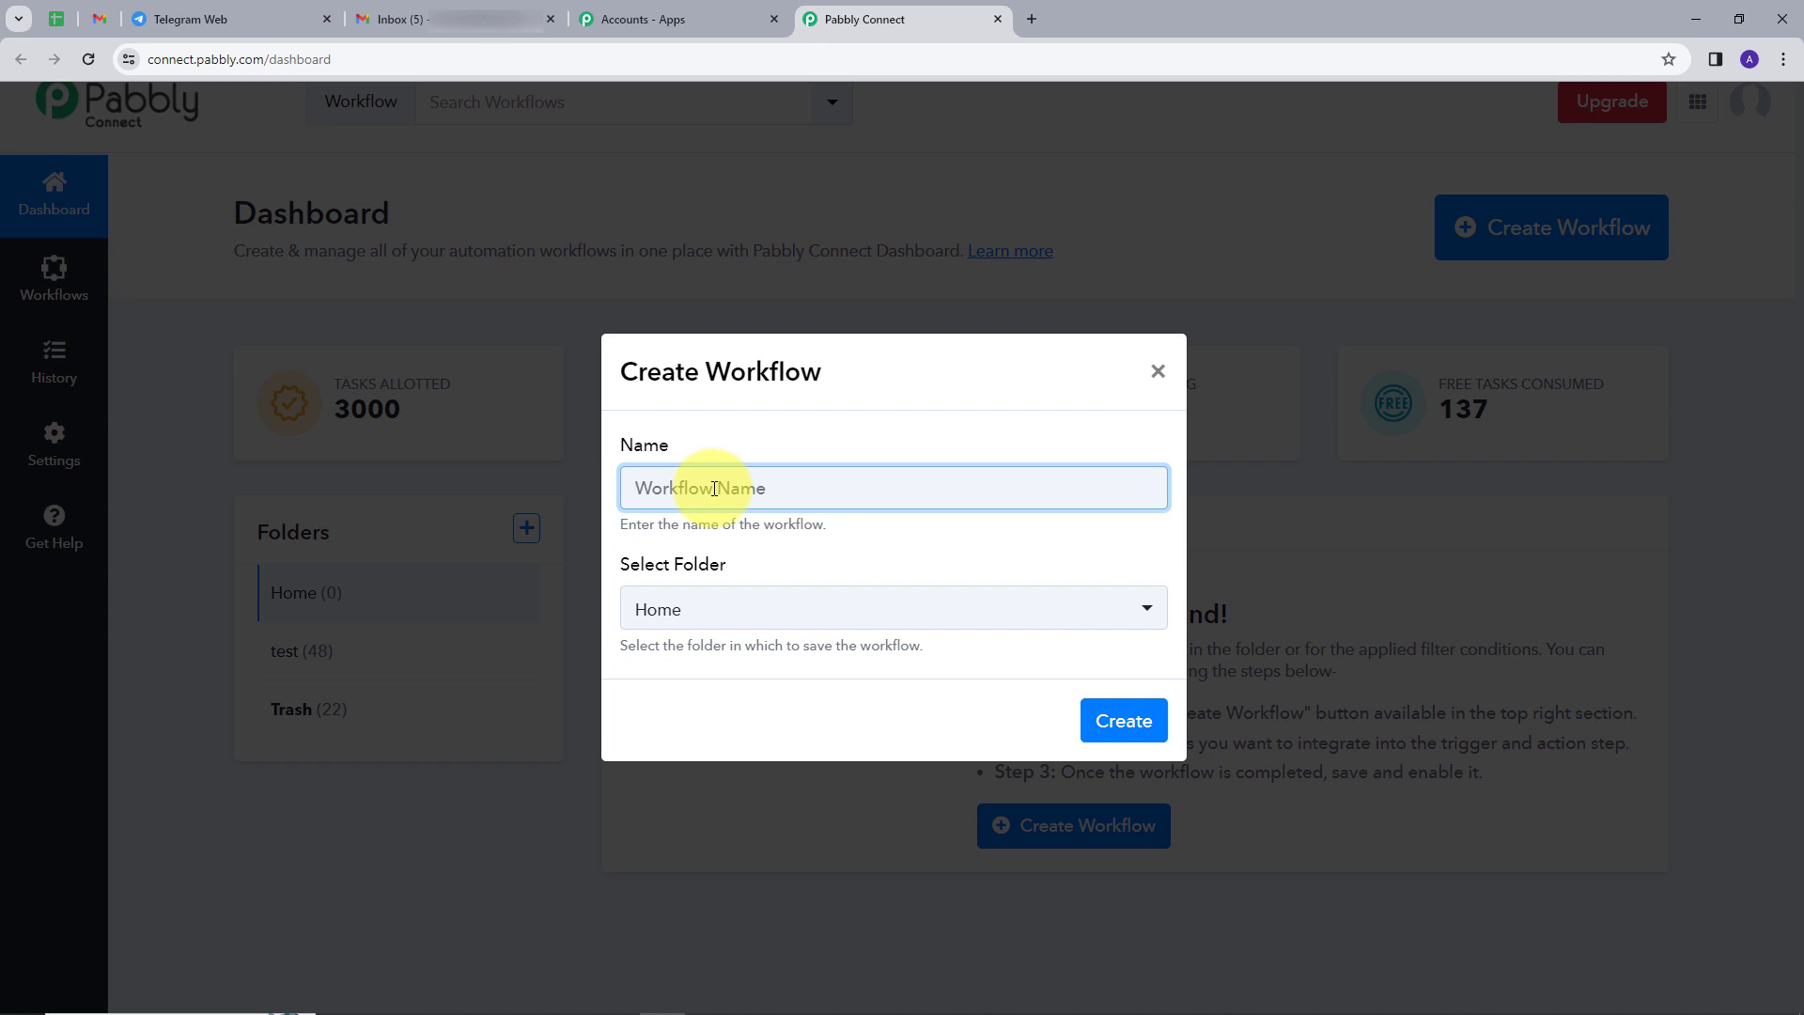
type("Send Email Details to Telegram for Specific Email IDs")
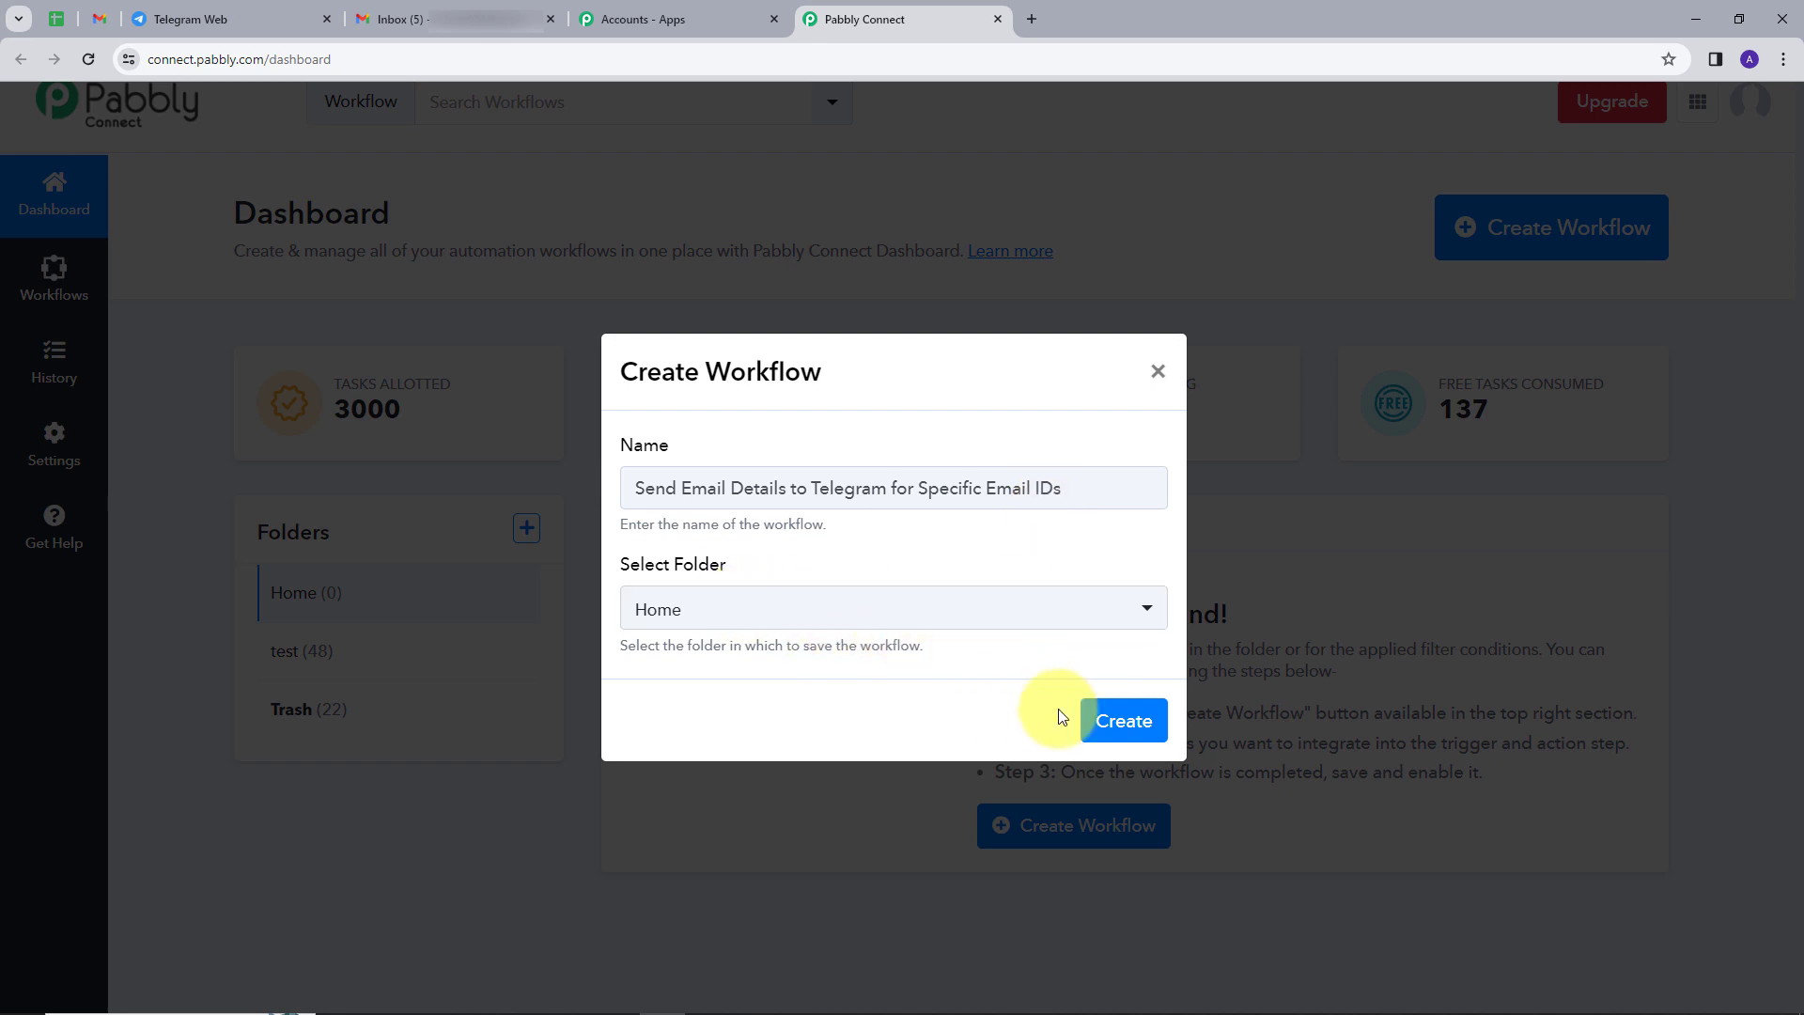
left_click(1124, 719)
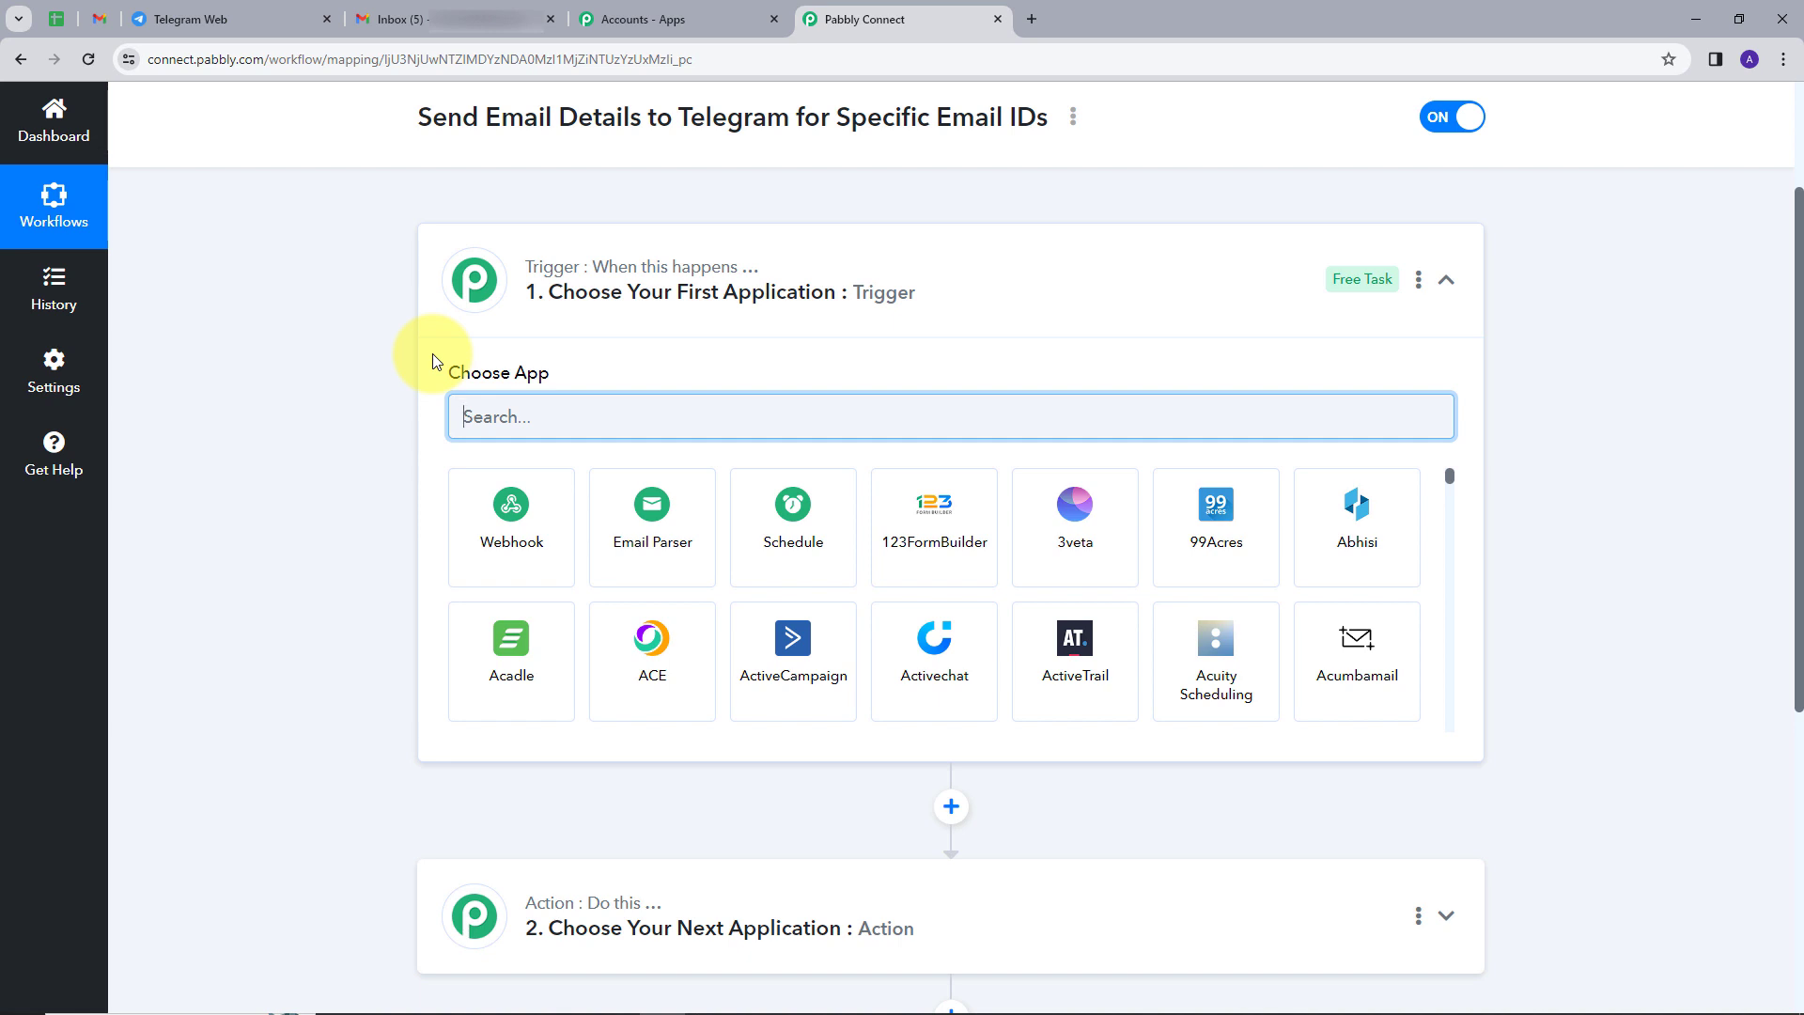
Choose Email Parser by Pabbly as the workflow's trigger app and copy its parser email address.
left_click(632, 534)
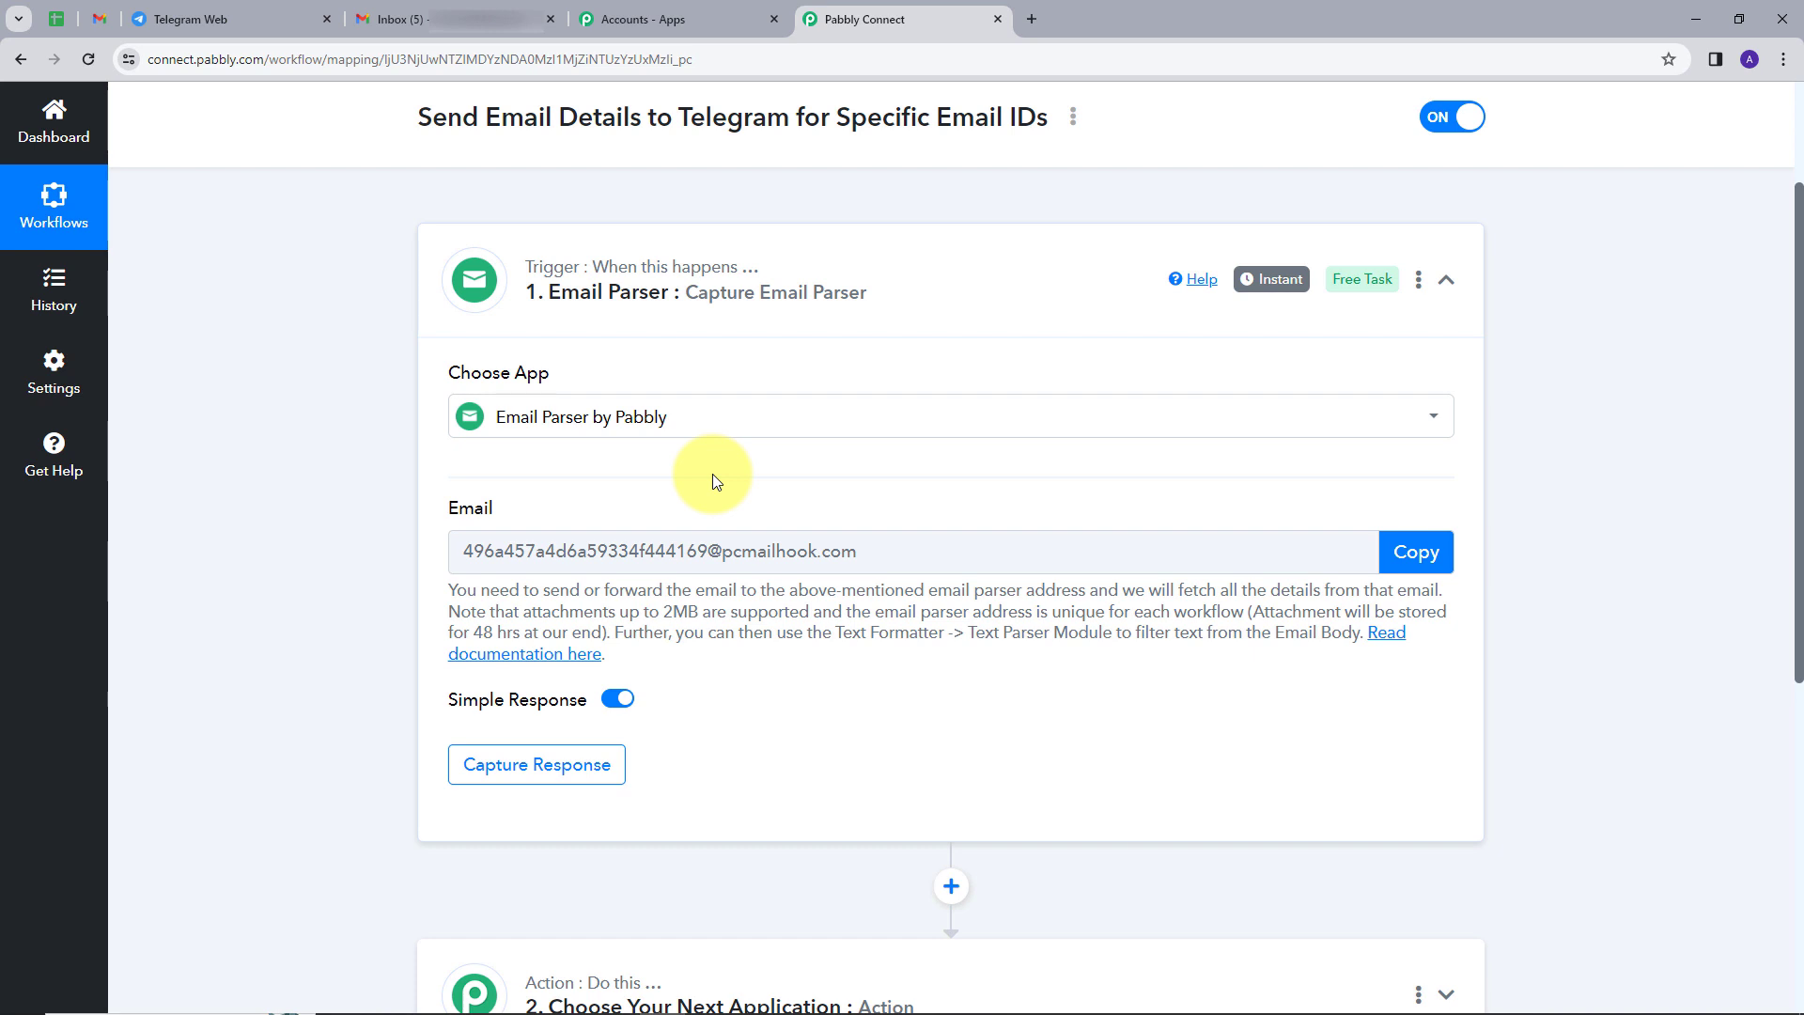
left_click(1415, 554)
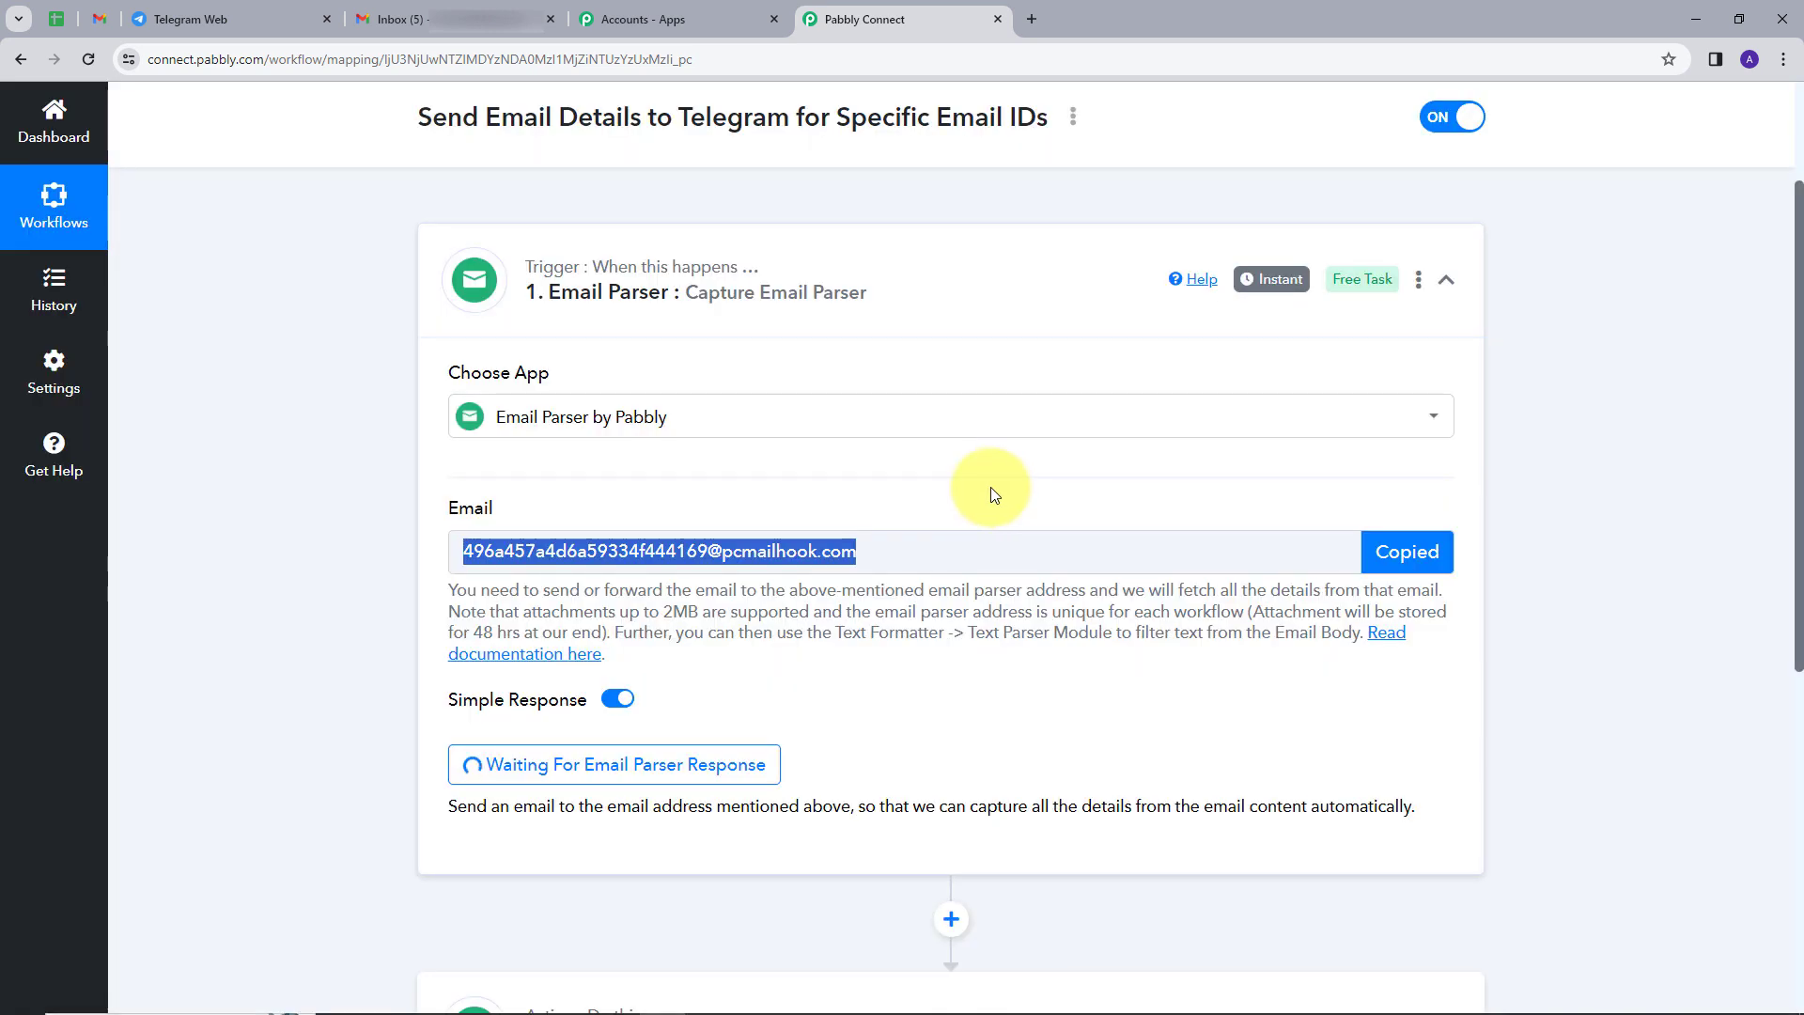
Switch to Gmail and open the Forwarding and POP/IMAP settings.
left_click(451, 28)
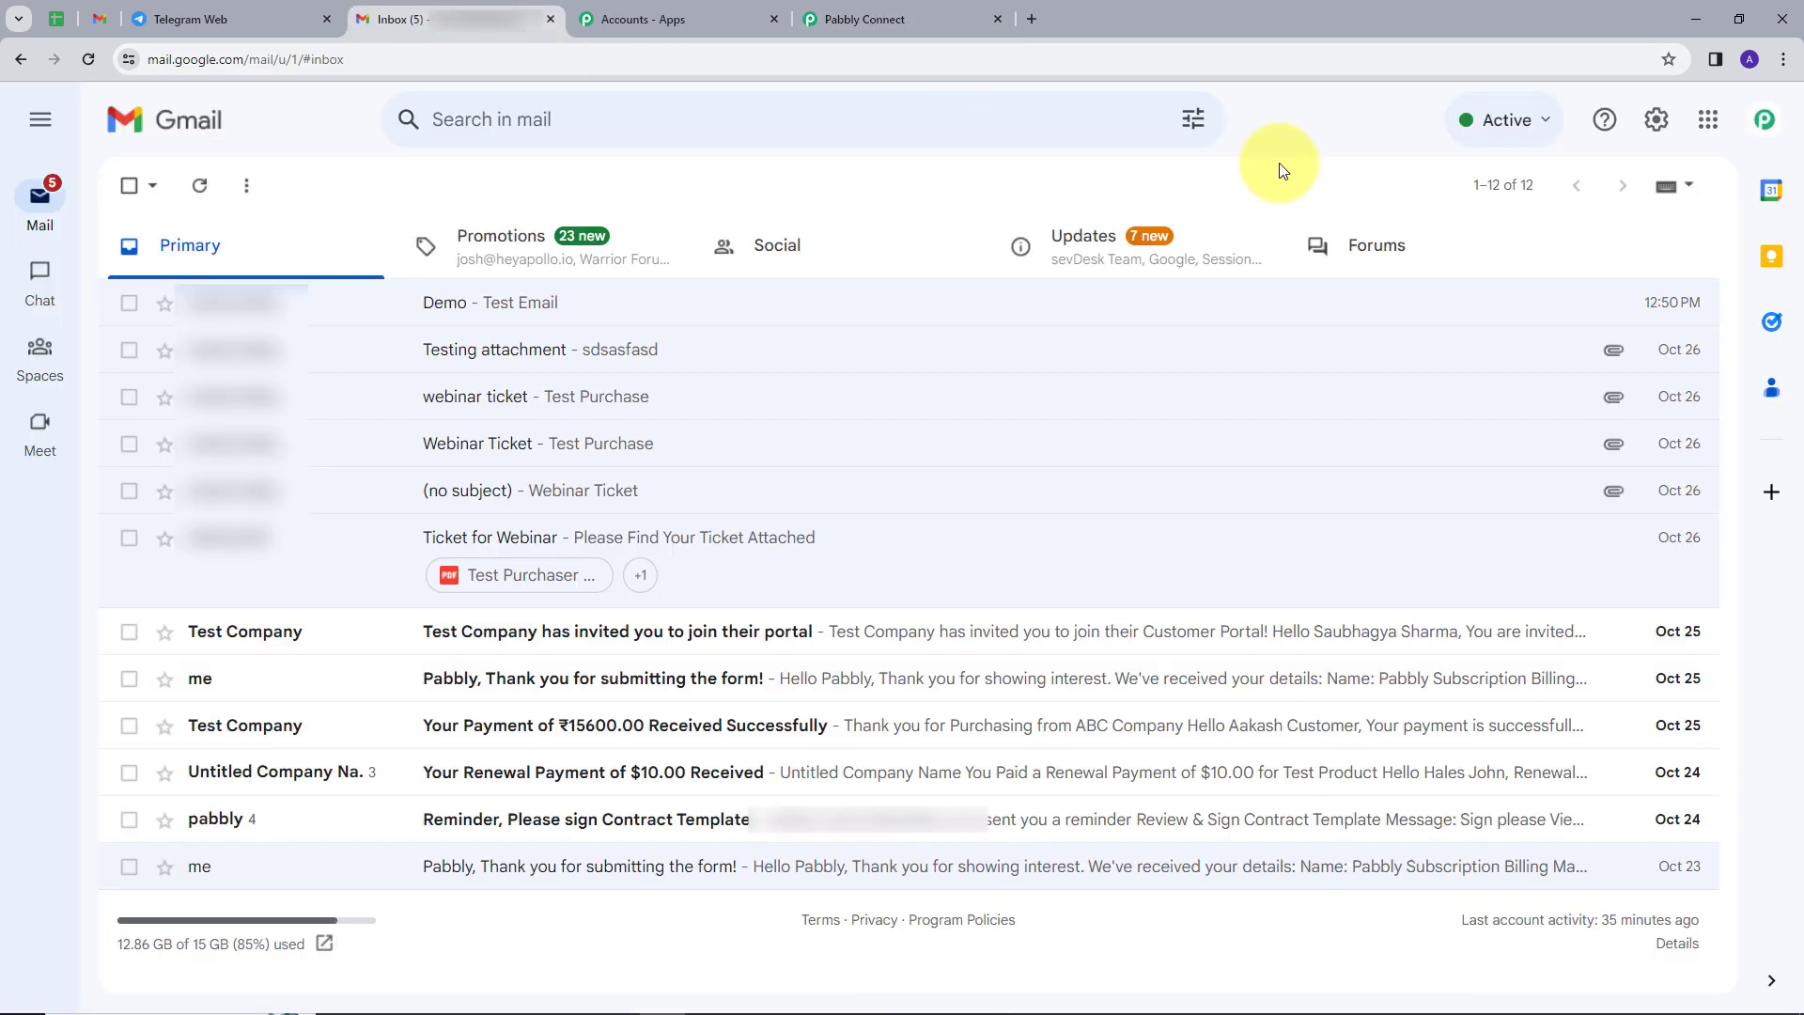
left_click(1654, 122)
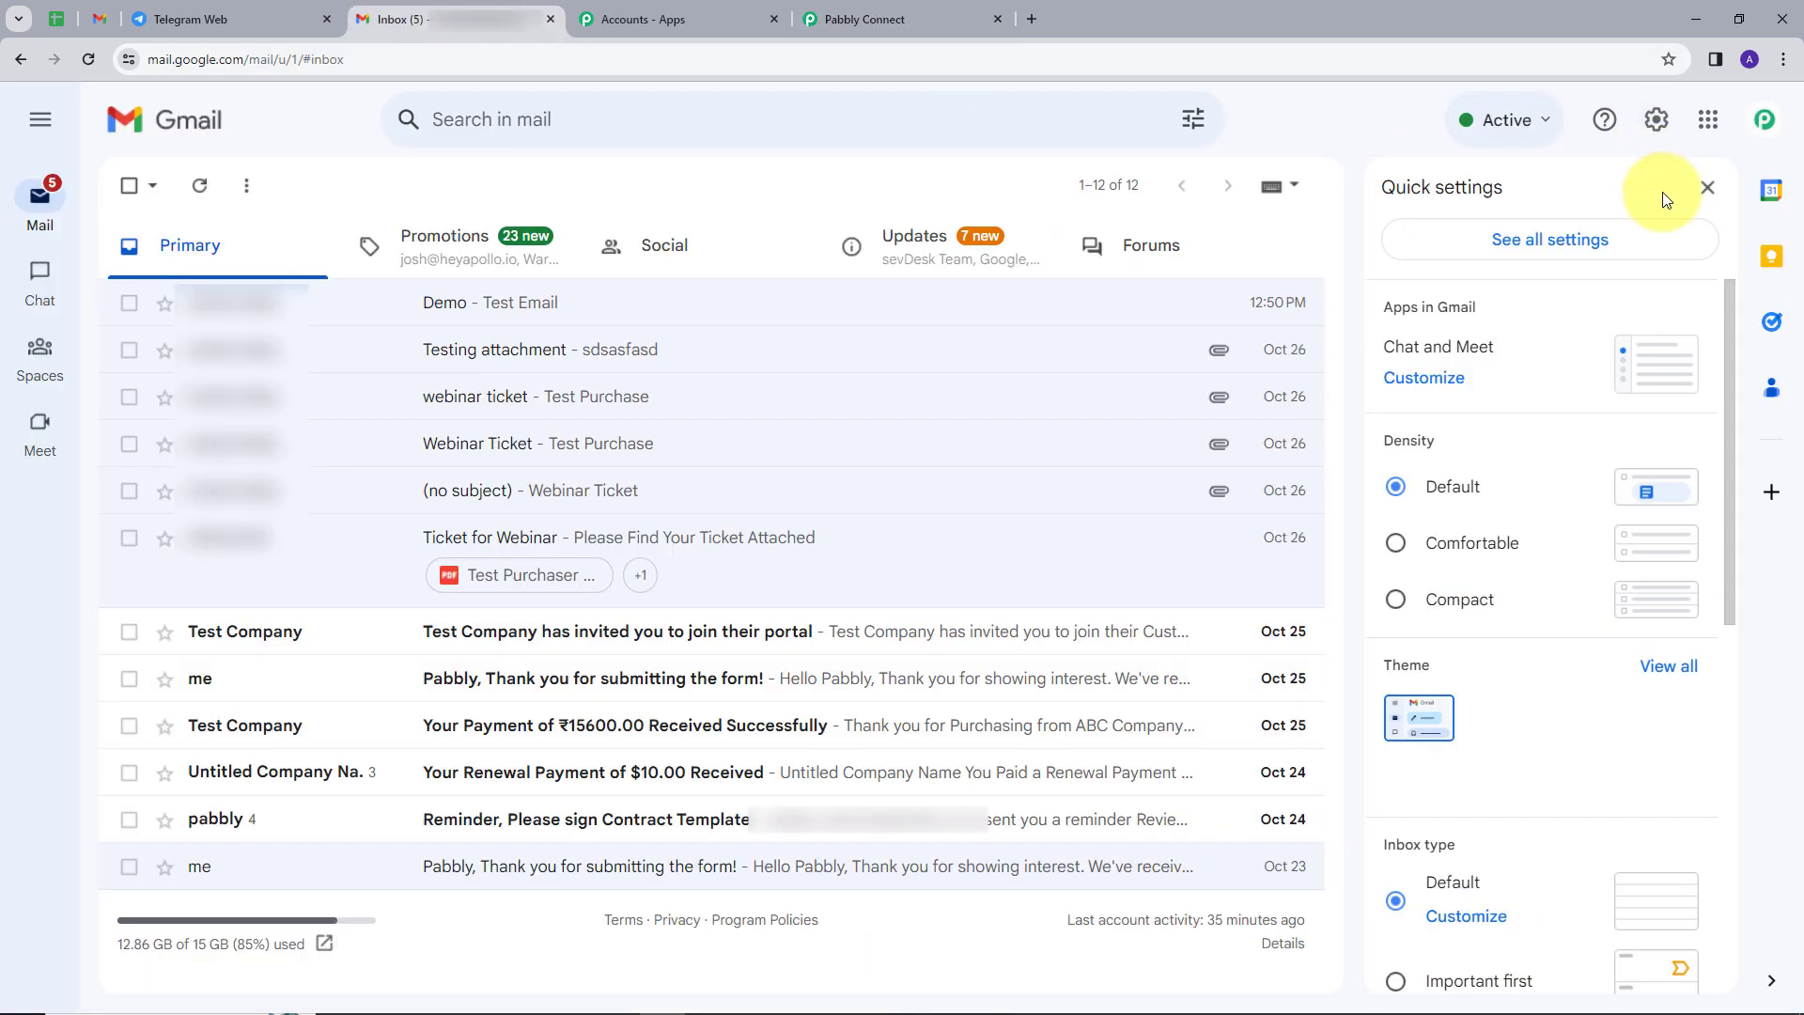
left_click(1536, 252)
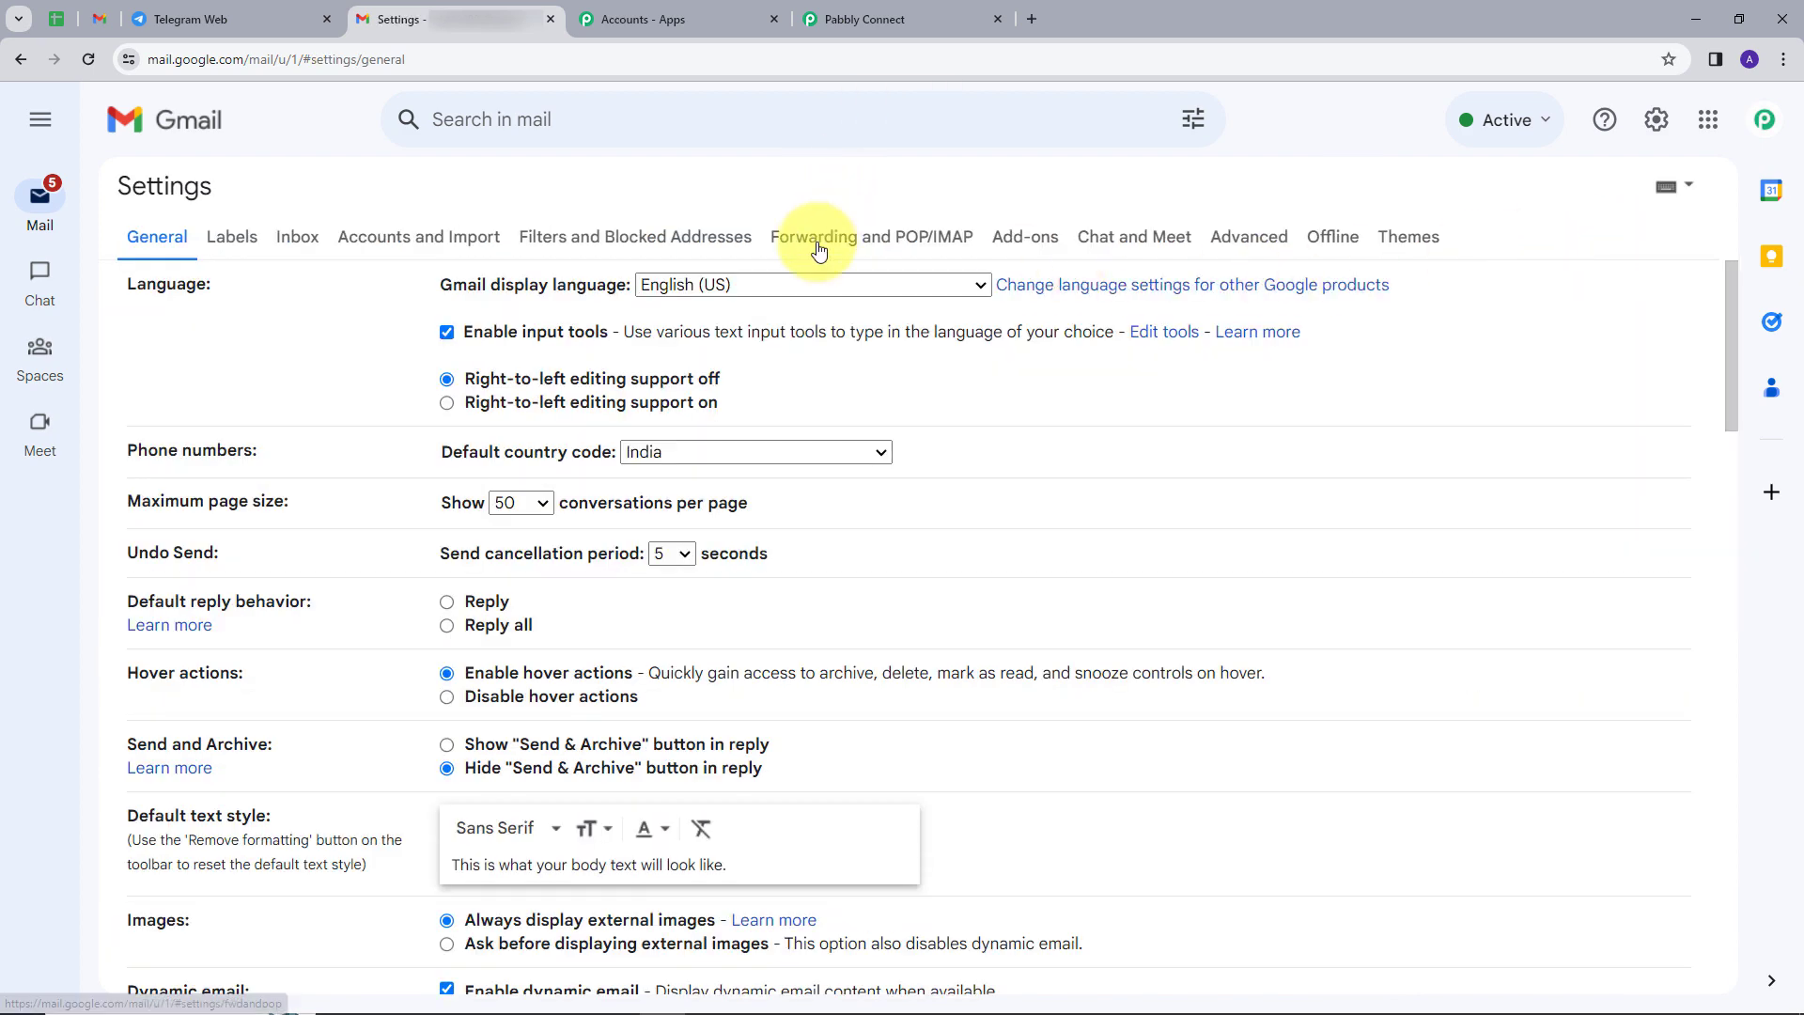
left_click(868, 248)
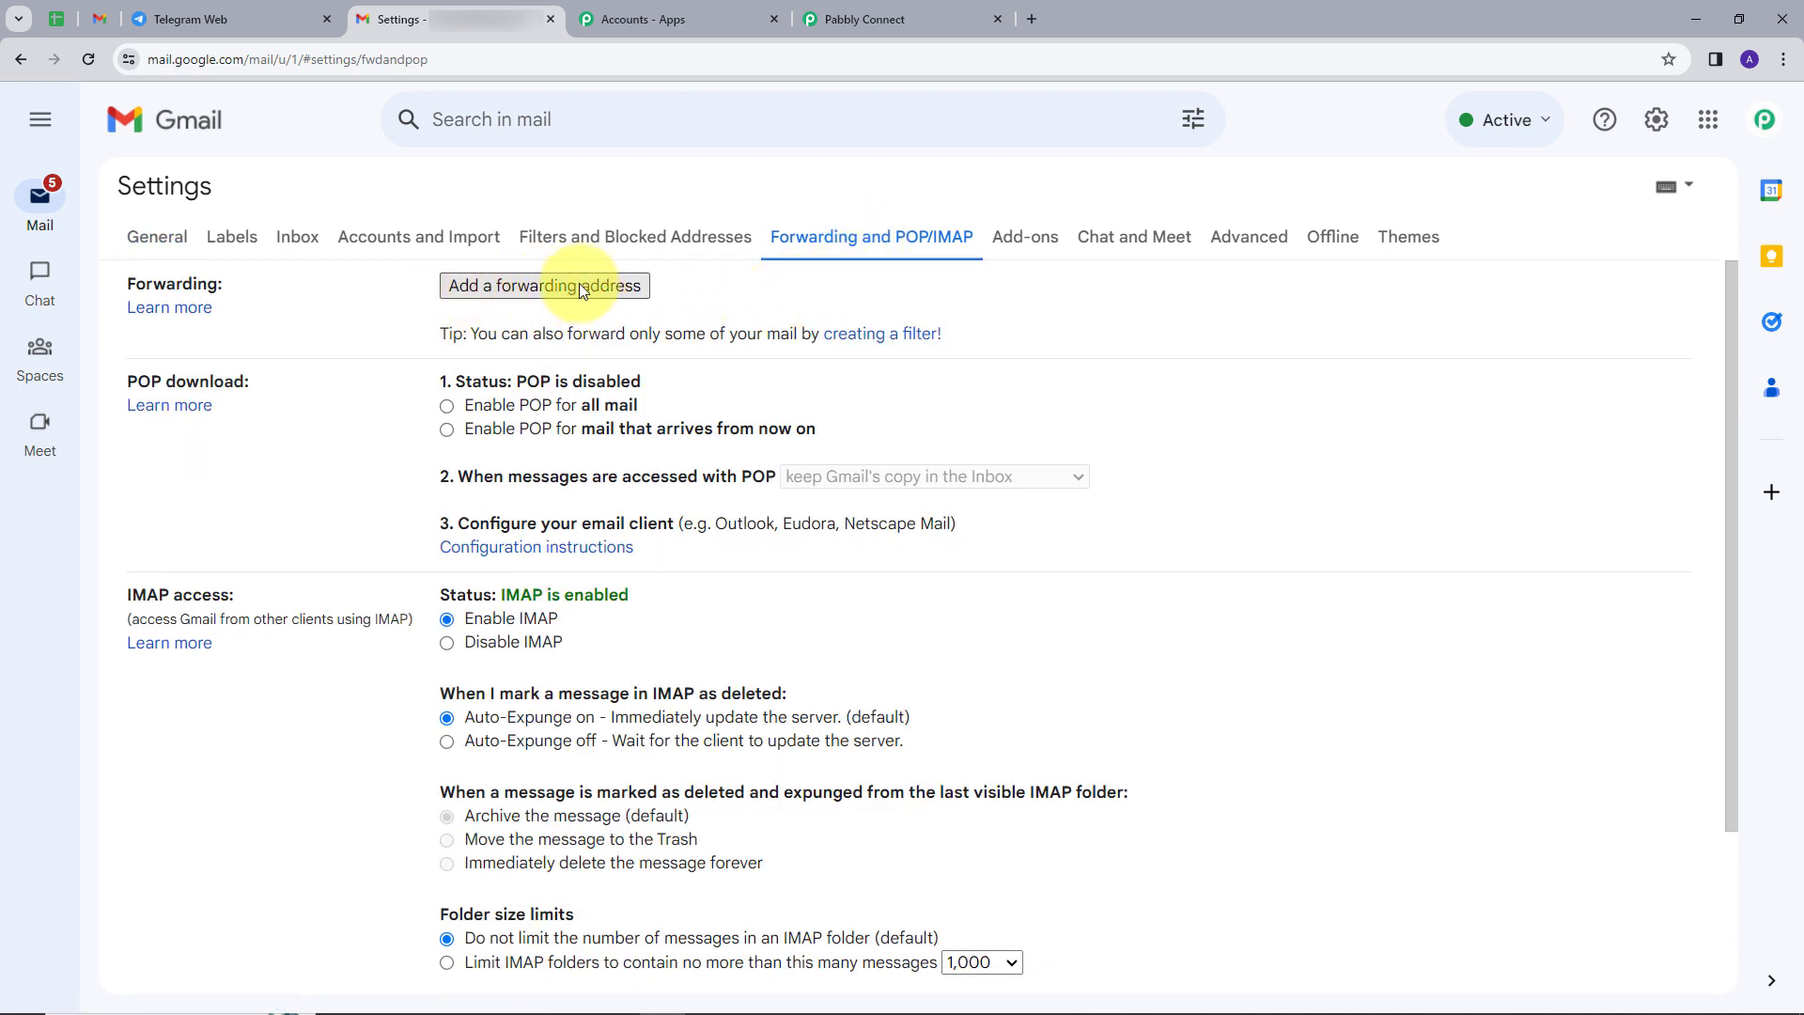
Add the copied parser email address as a Gmail forwarding address and approve the request.
left_click(545, 284)
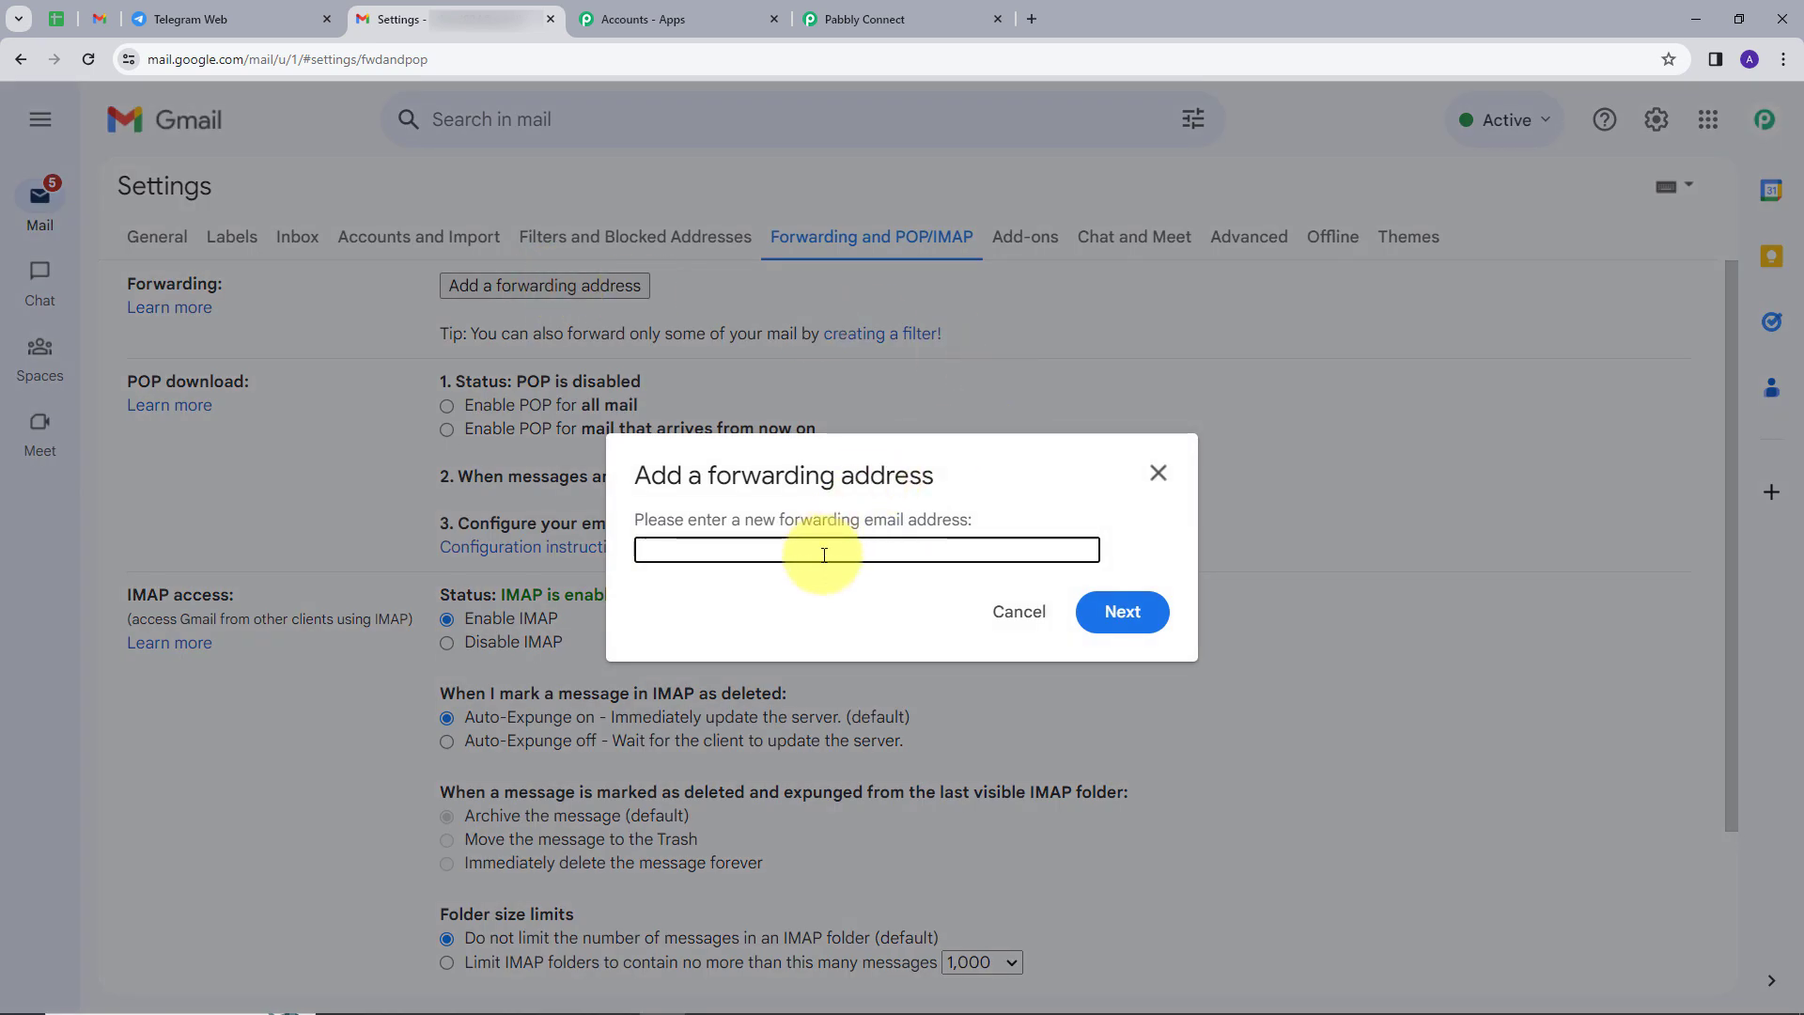
key("ctrl+v")
left_click(1132, 615)
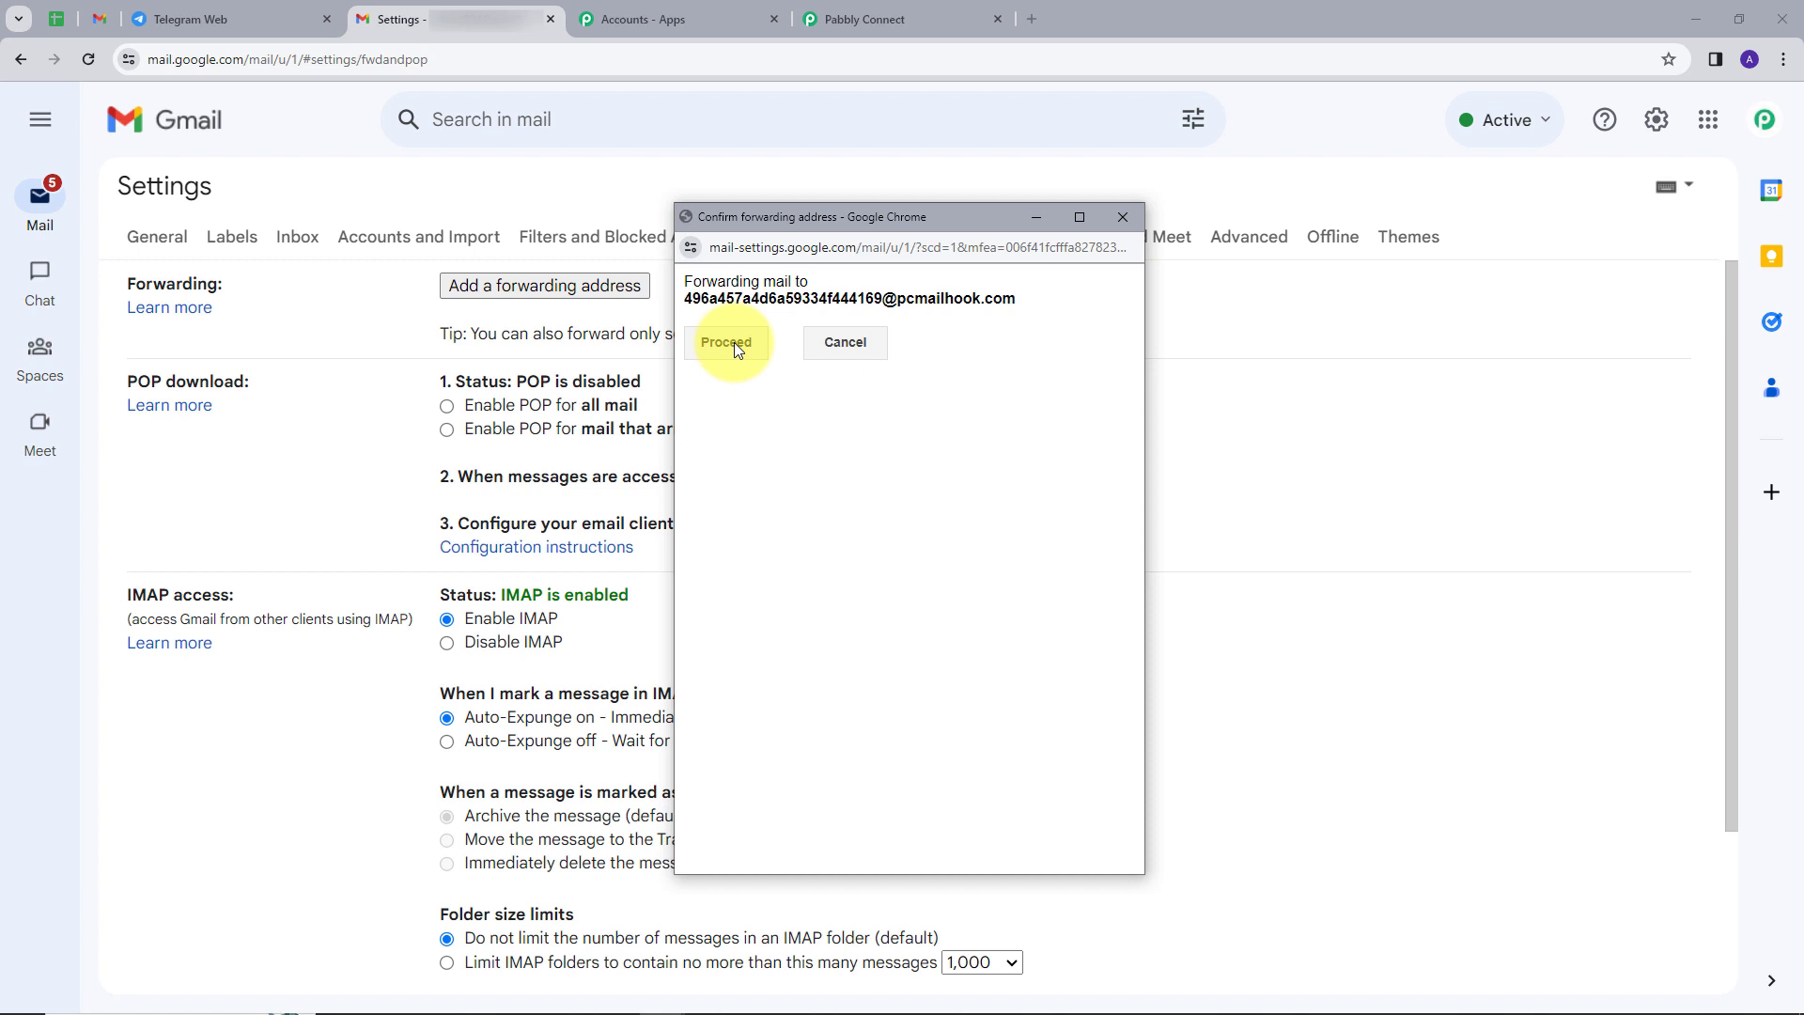
left_click(735, 342)
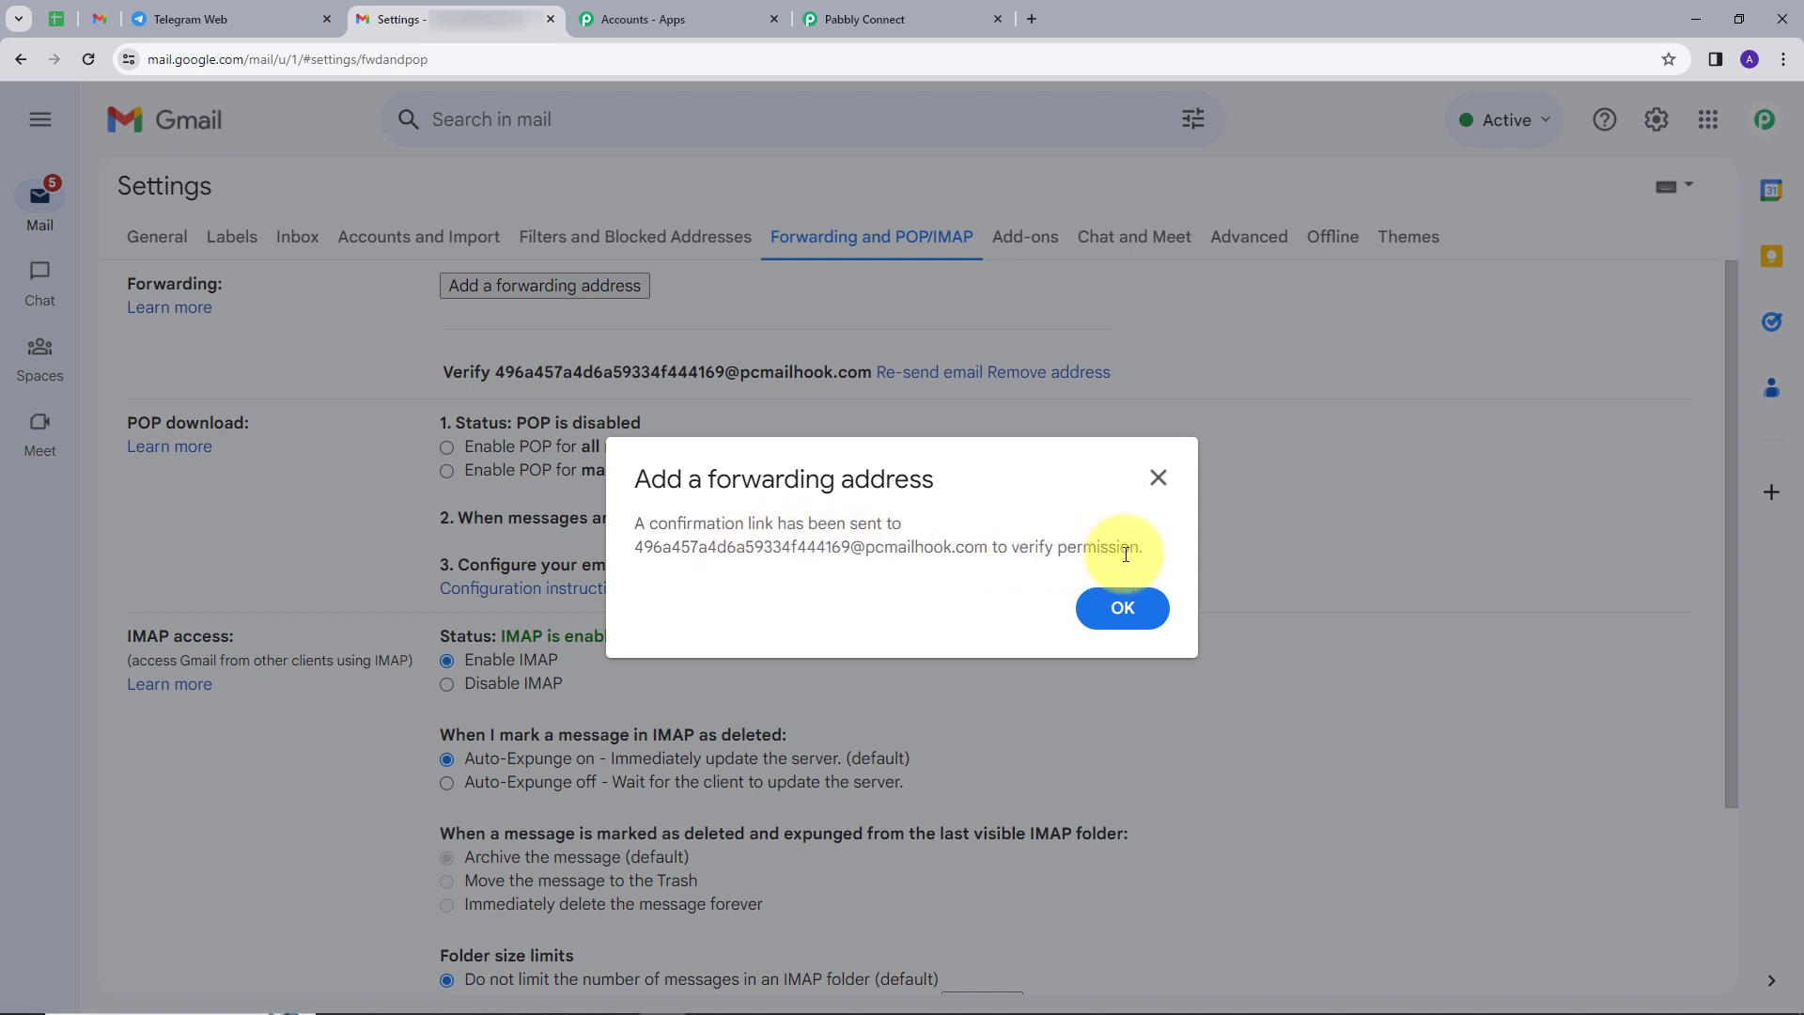
left_click(1132, 616)
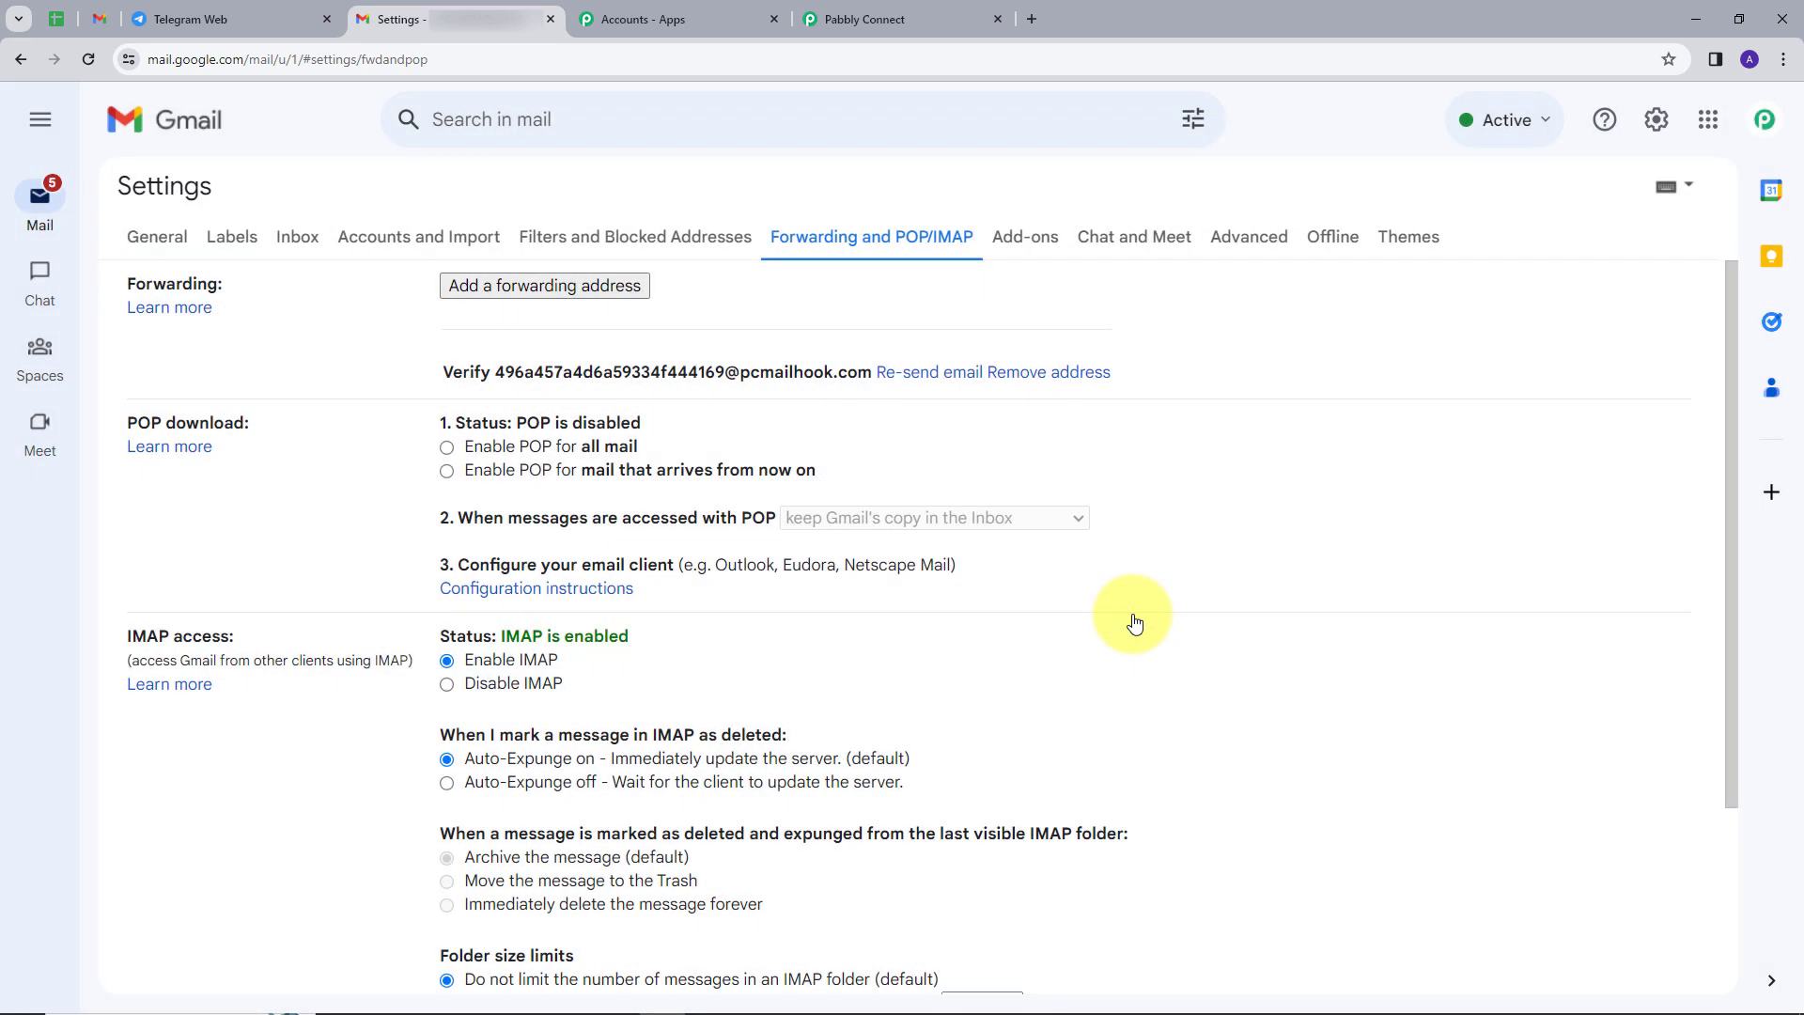
Switch to Pabbly Connect, enlarge the Body Text value of the captured email response and copy the forwarding confirmation link from it.
left_click(911, 19)
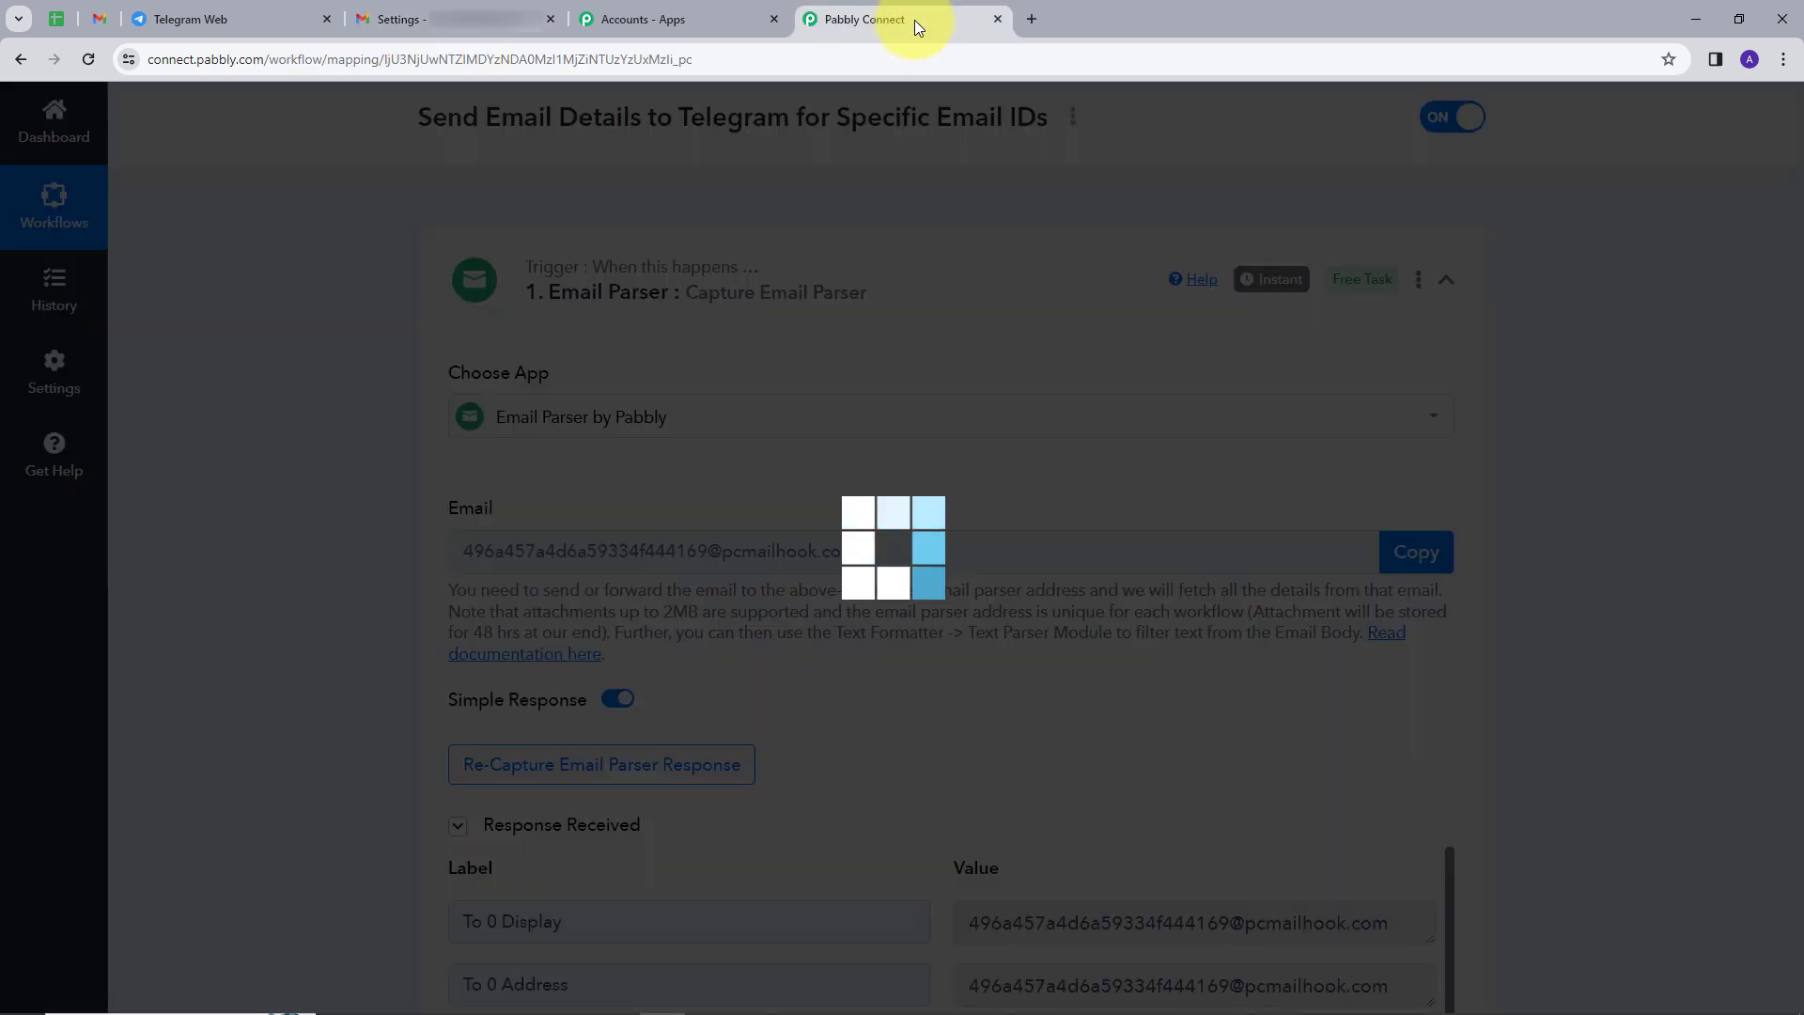
scroll(1092, 607, "down", 3)
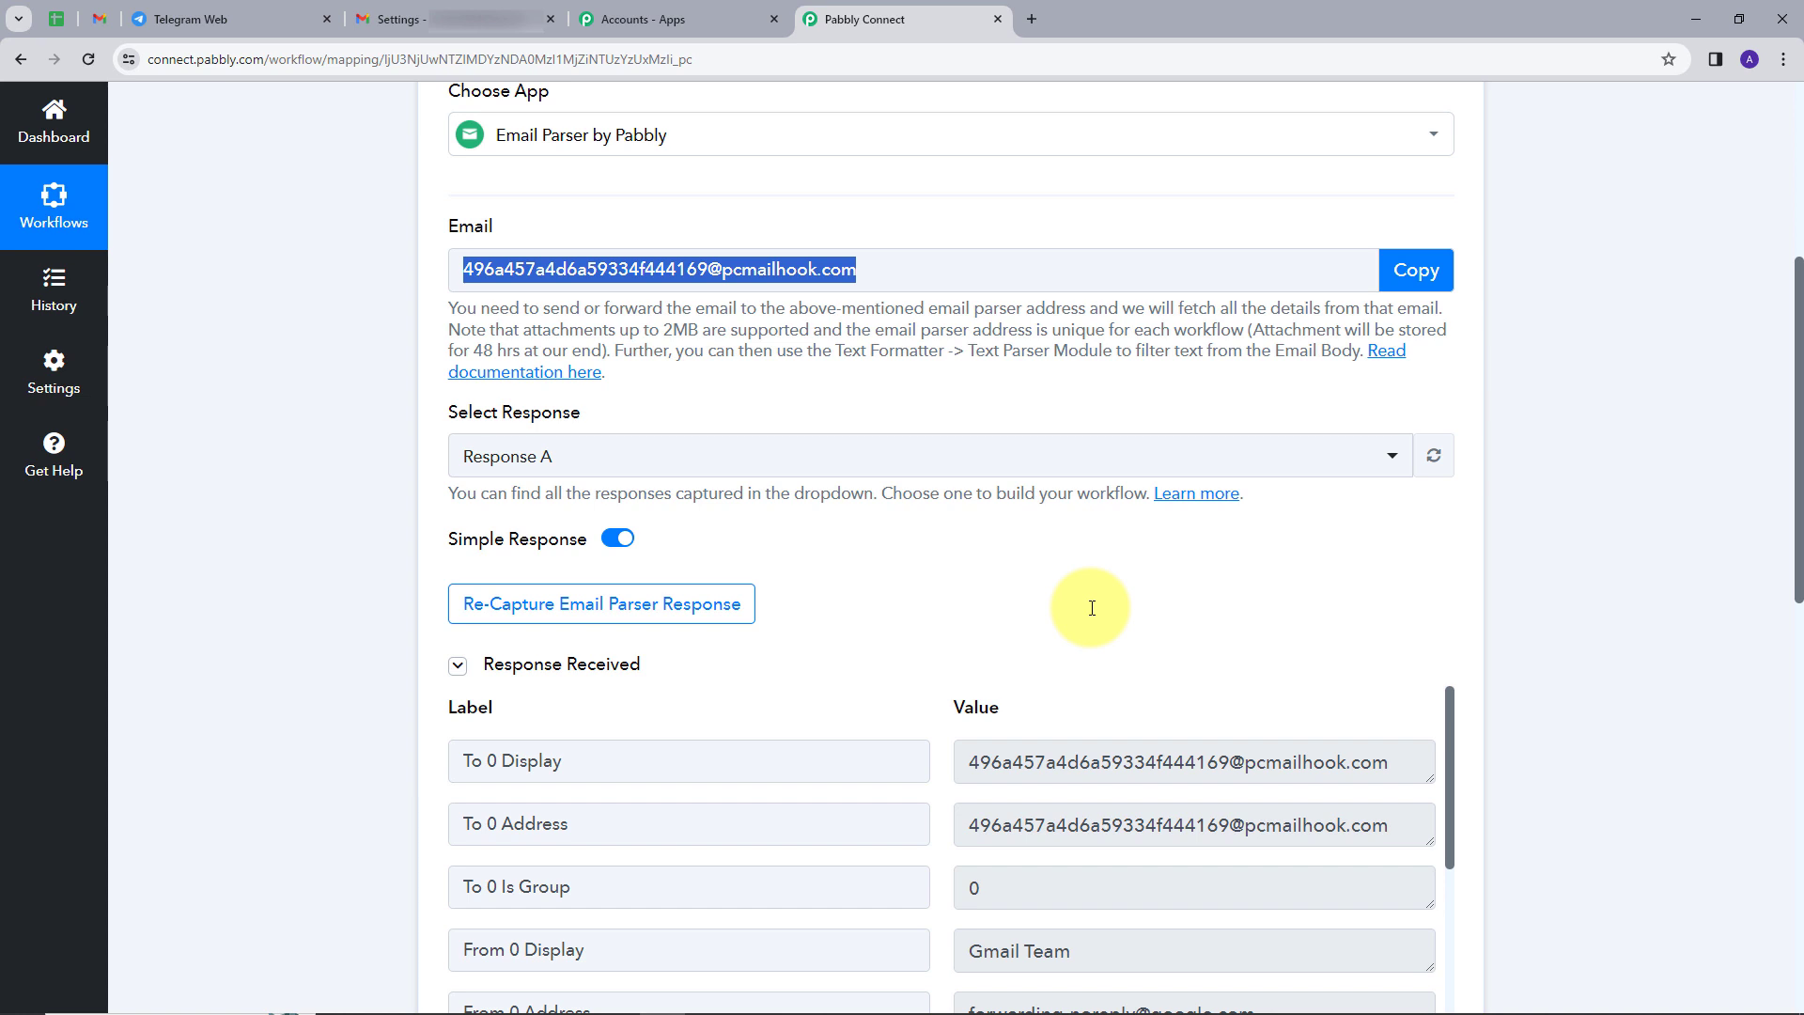
scroll(1092, 608, "down", 5)
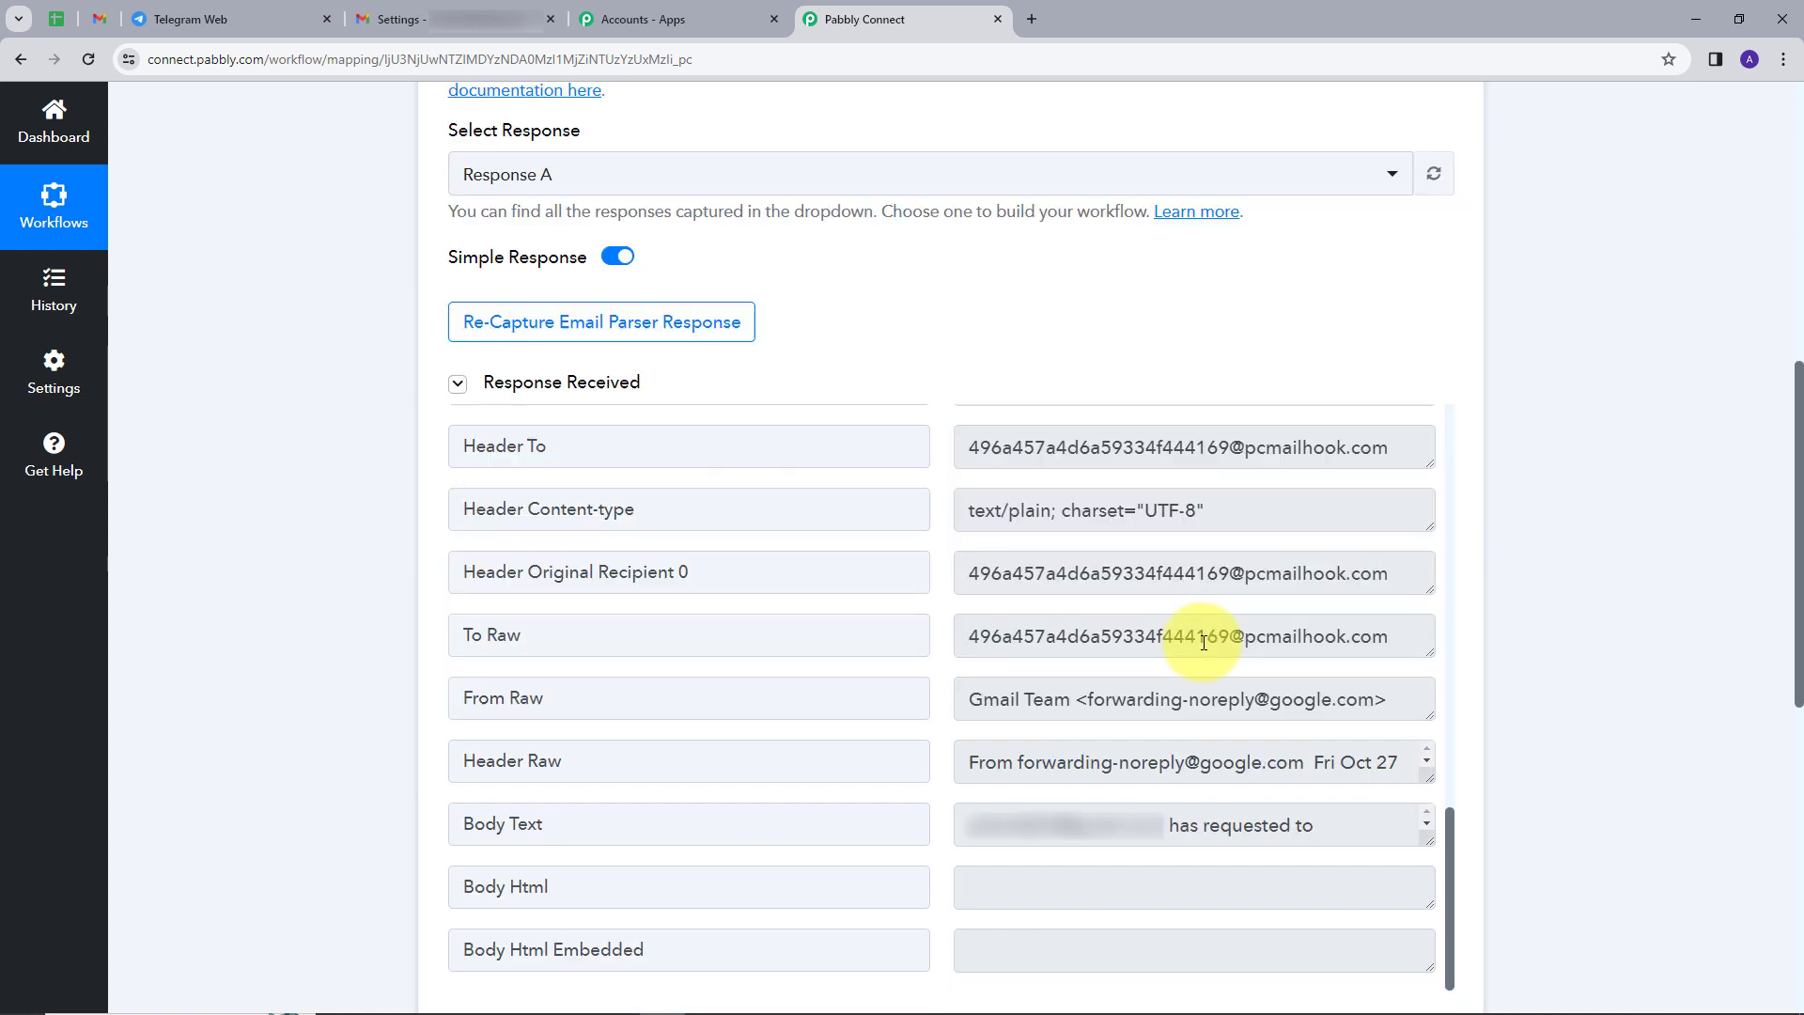
scroll(1196, 692, "down", 1)
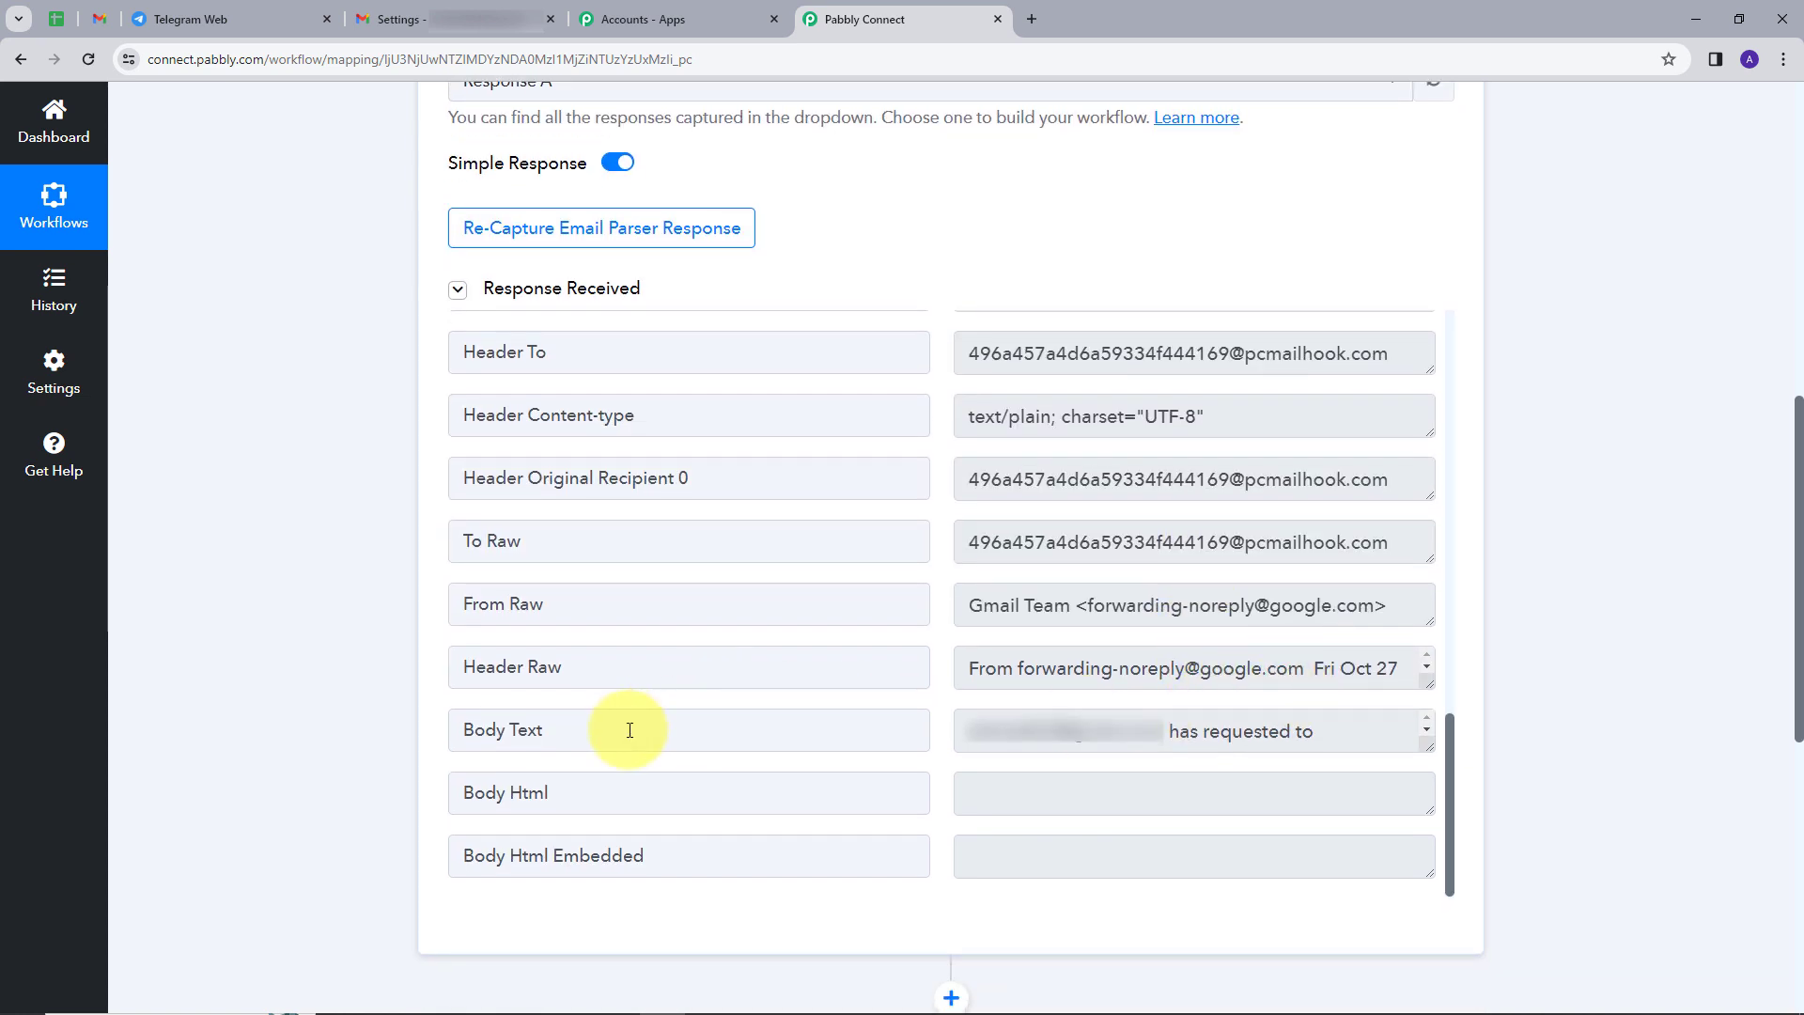
left_click_drag(1431, 743, 1433, 892)
scroll(1316, 793, "down", 1)
scroll(1313, 685, "down", 1)
scroll(1306, 681, "down", 2)
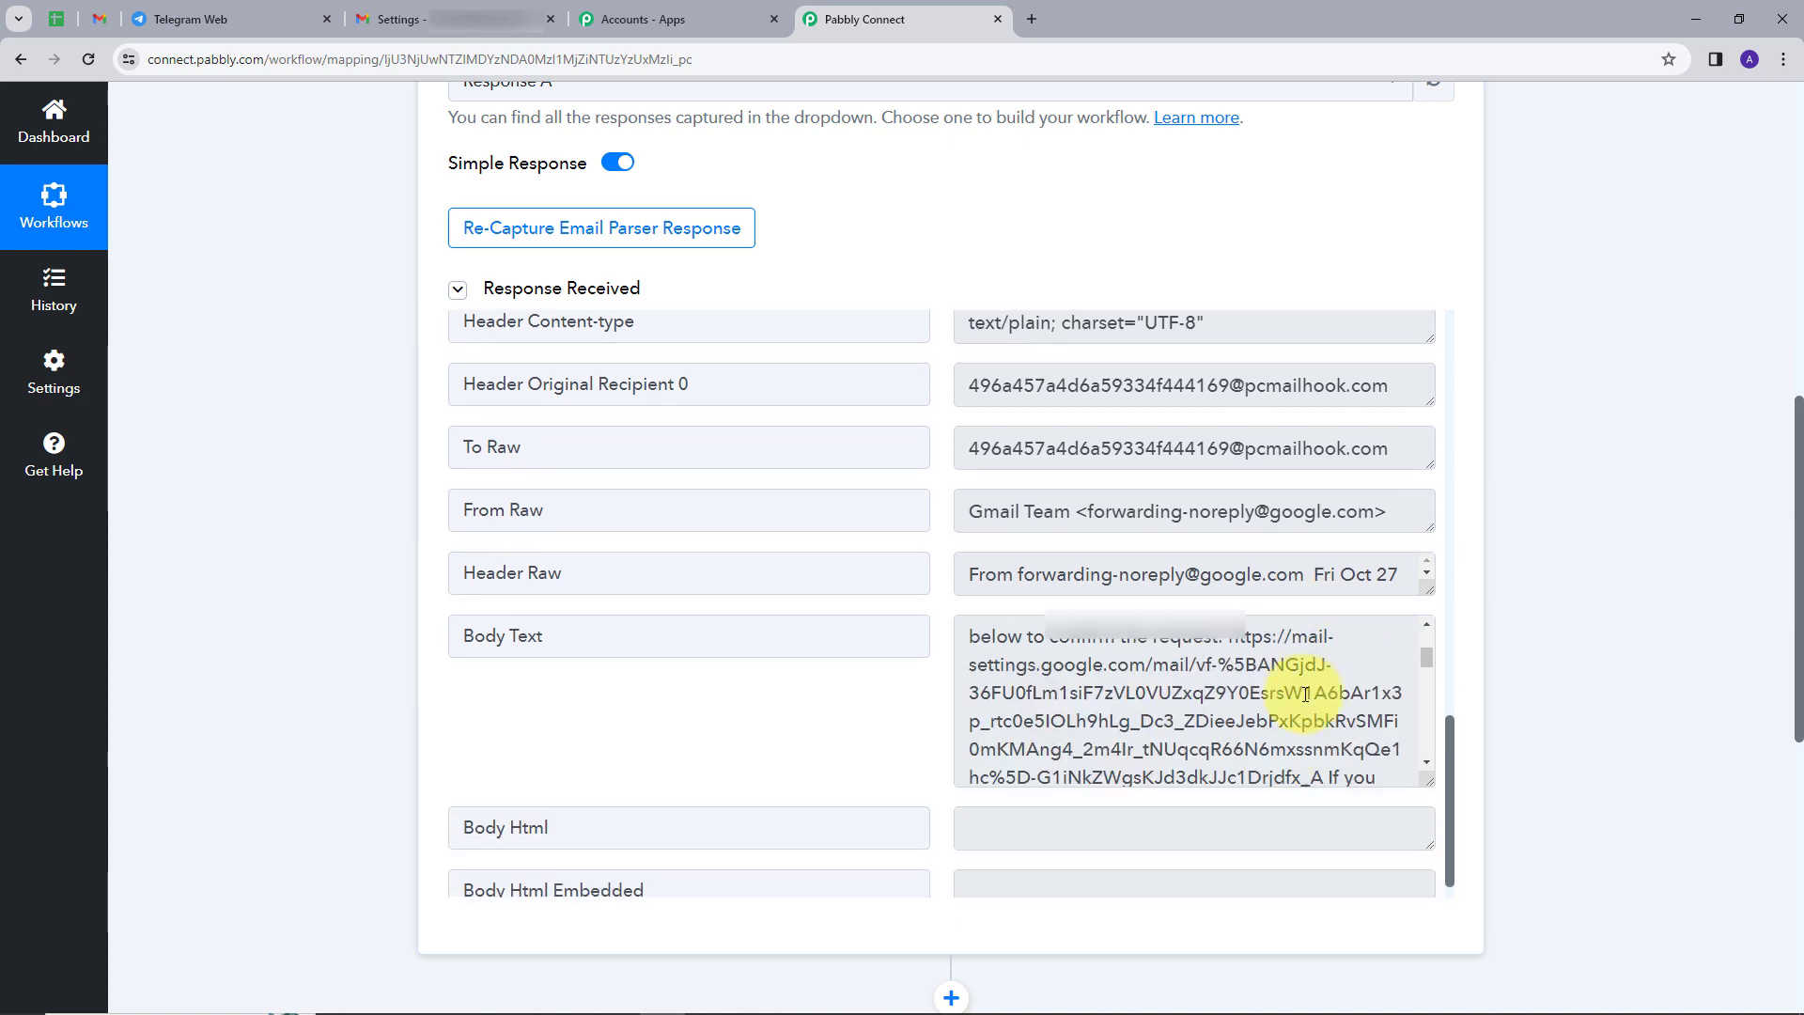
scroll(1249, 691, "up", 2)
left_click_drag(1229, 687, 1374, 752)
key("ctrl+c")
scroll(1374, 752, "down", 2)
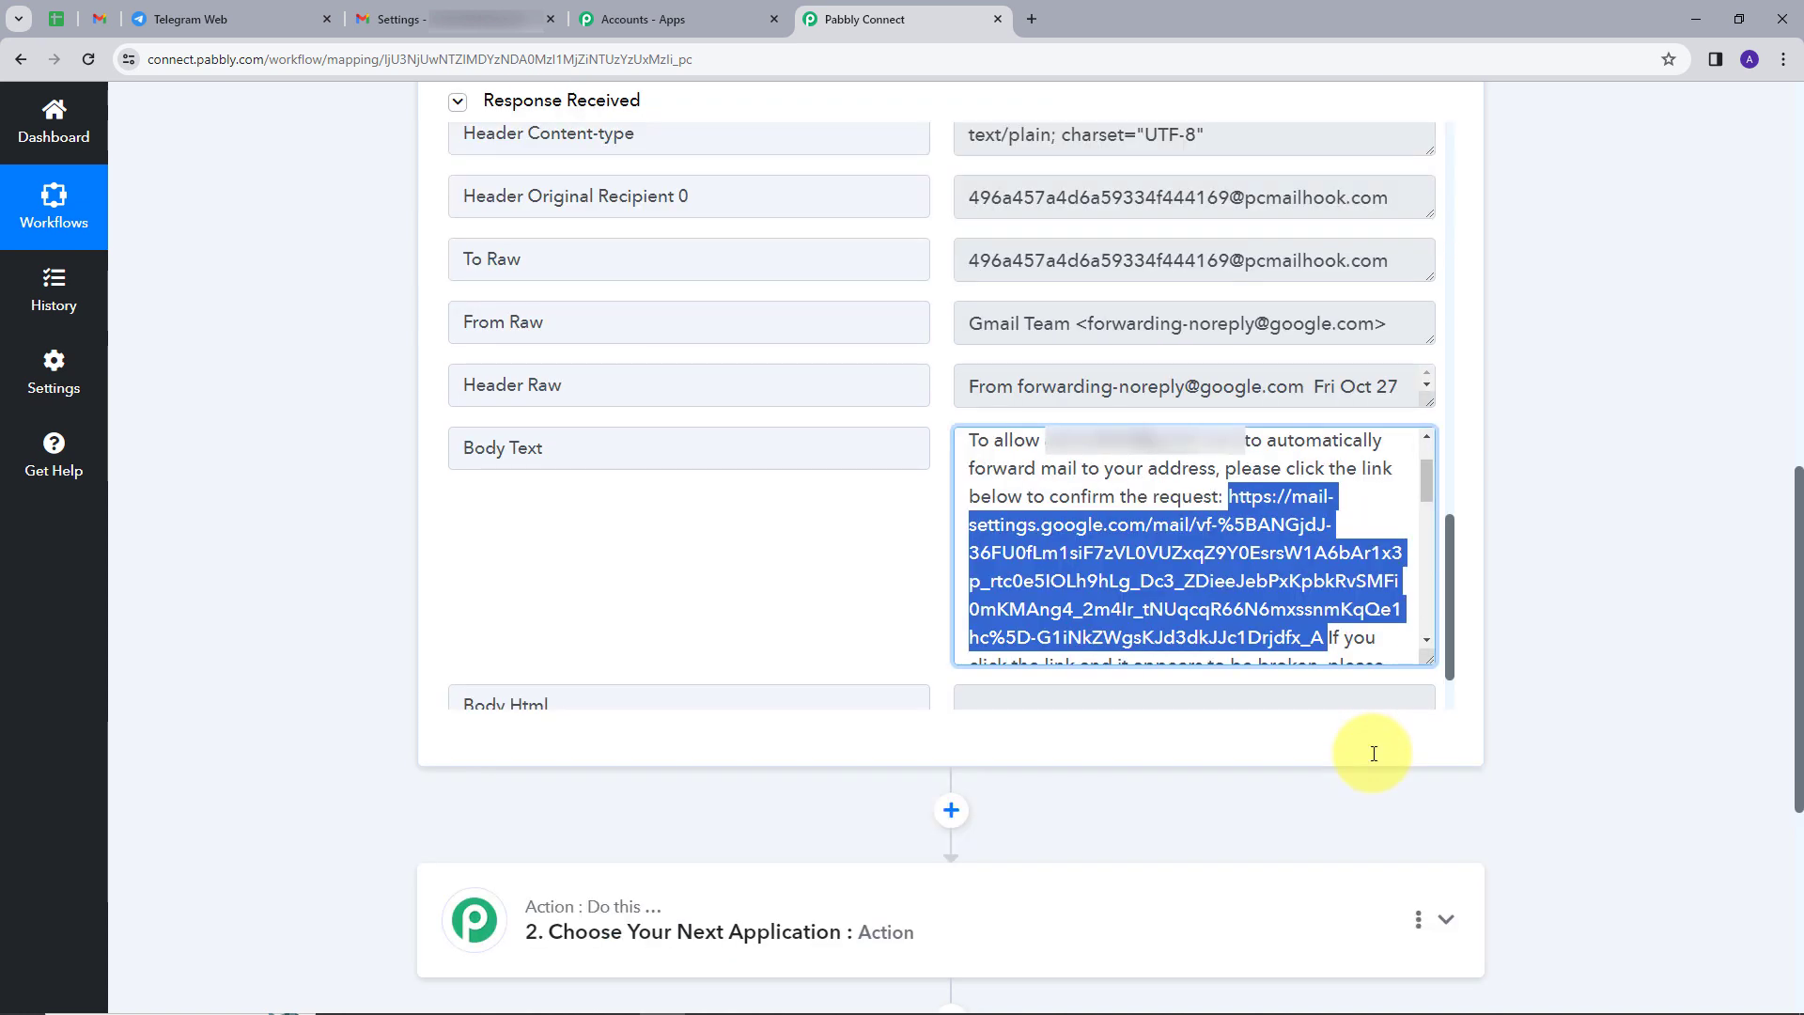
Open the copied confirmation link in a new browser tab and confirm mail forwarding to the parser address.
left_click(1033, 18)
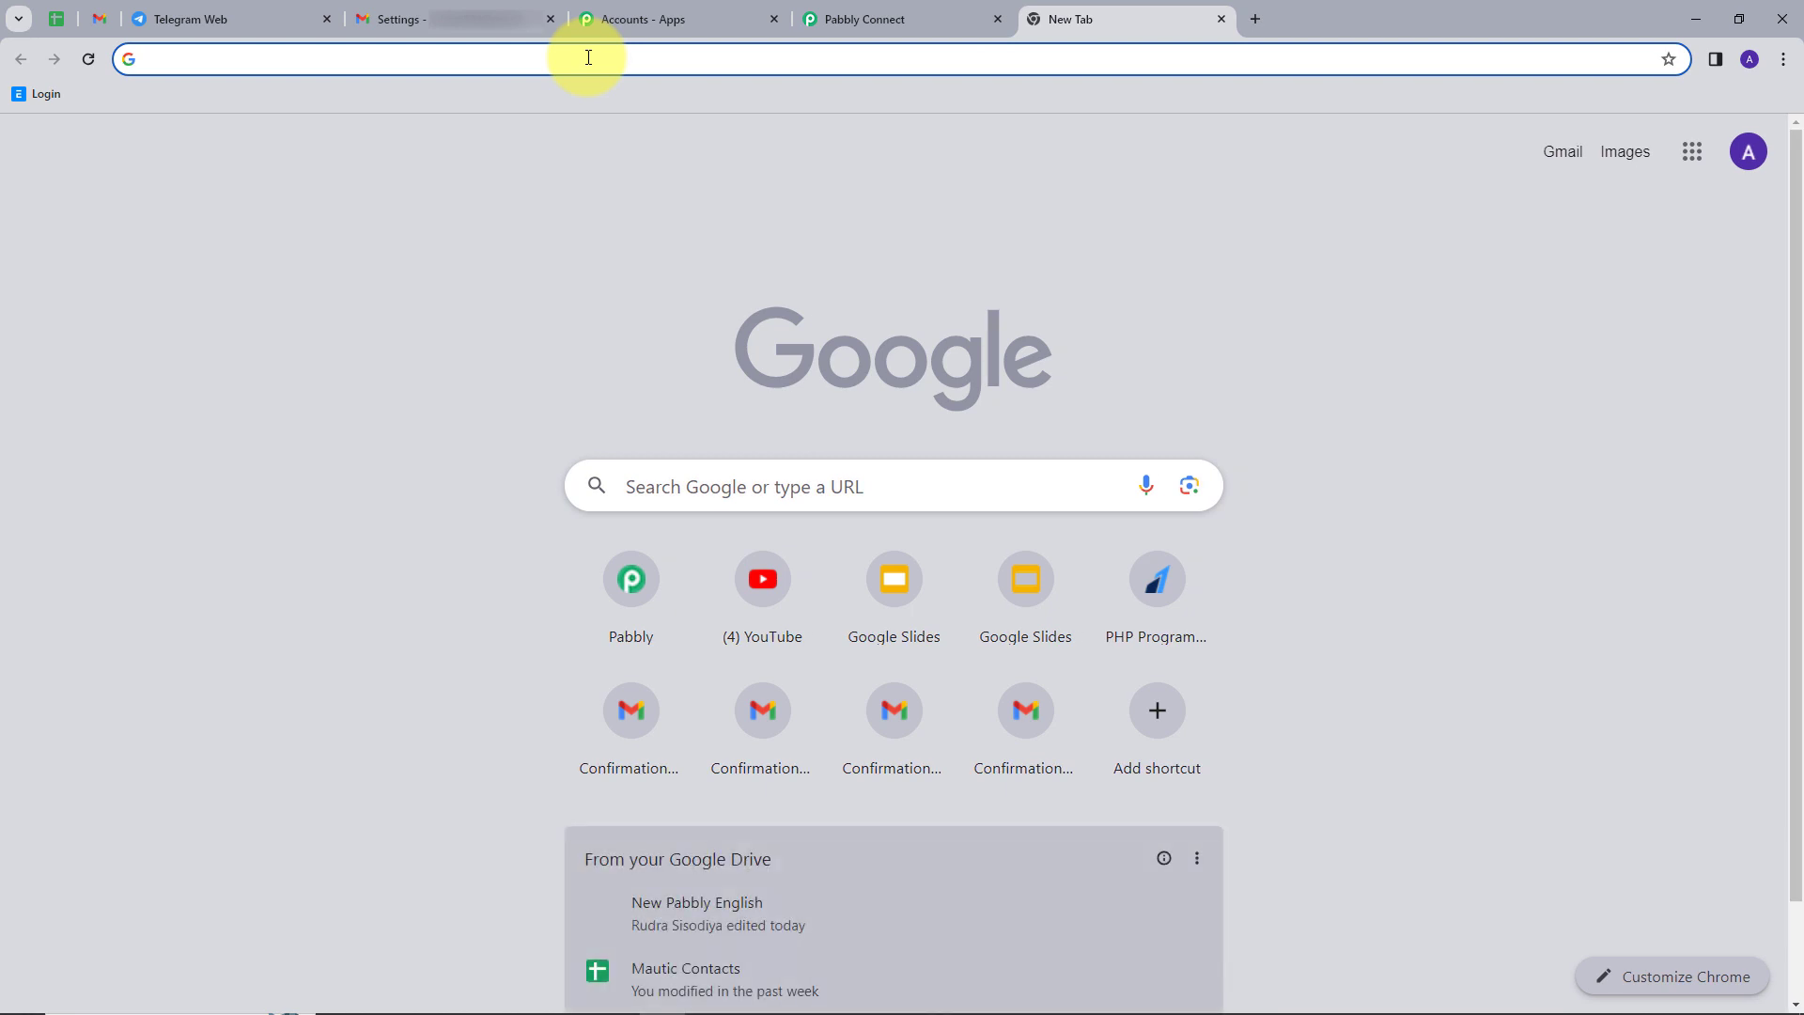
key("ctrl+v")
key("Return")
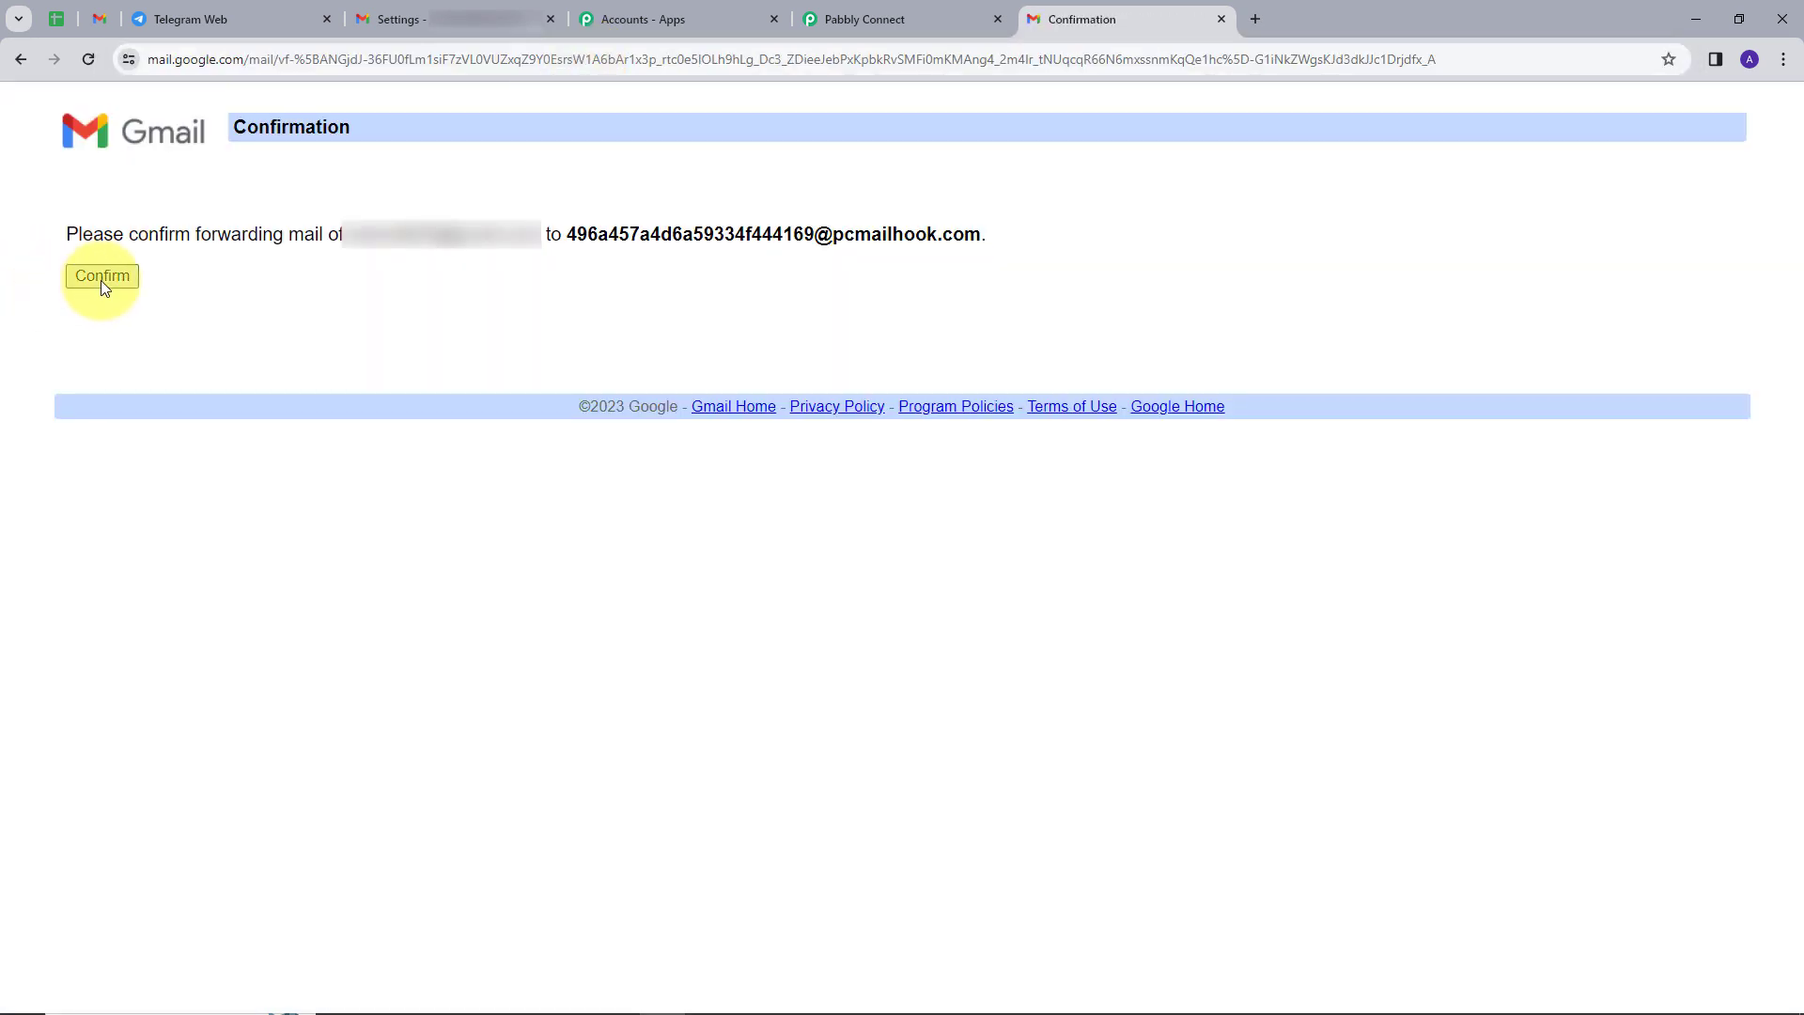
left_click(101, 278)
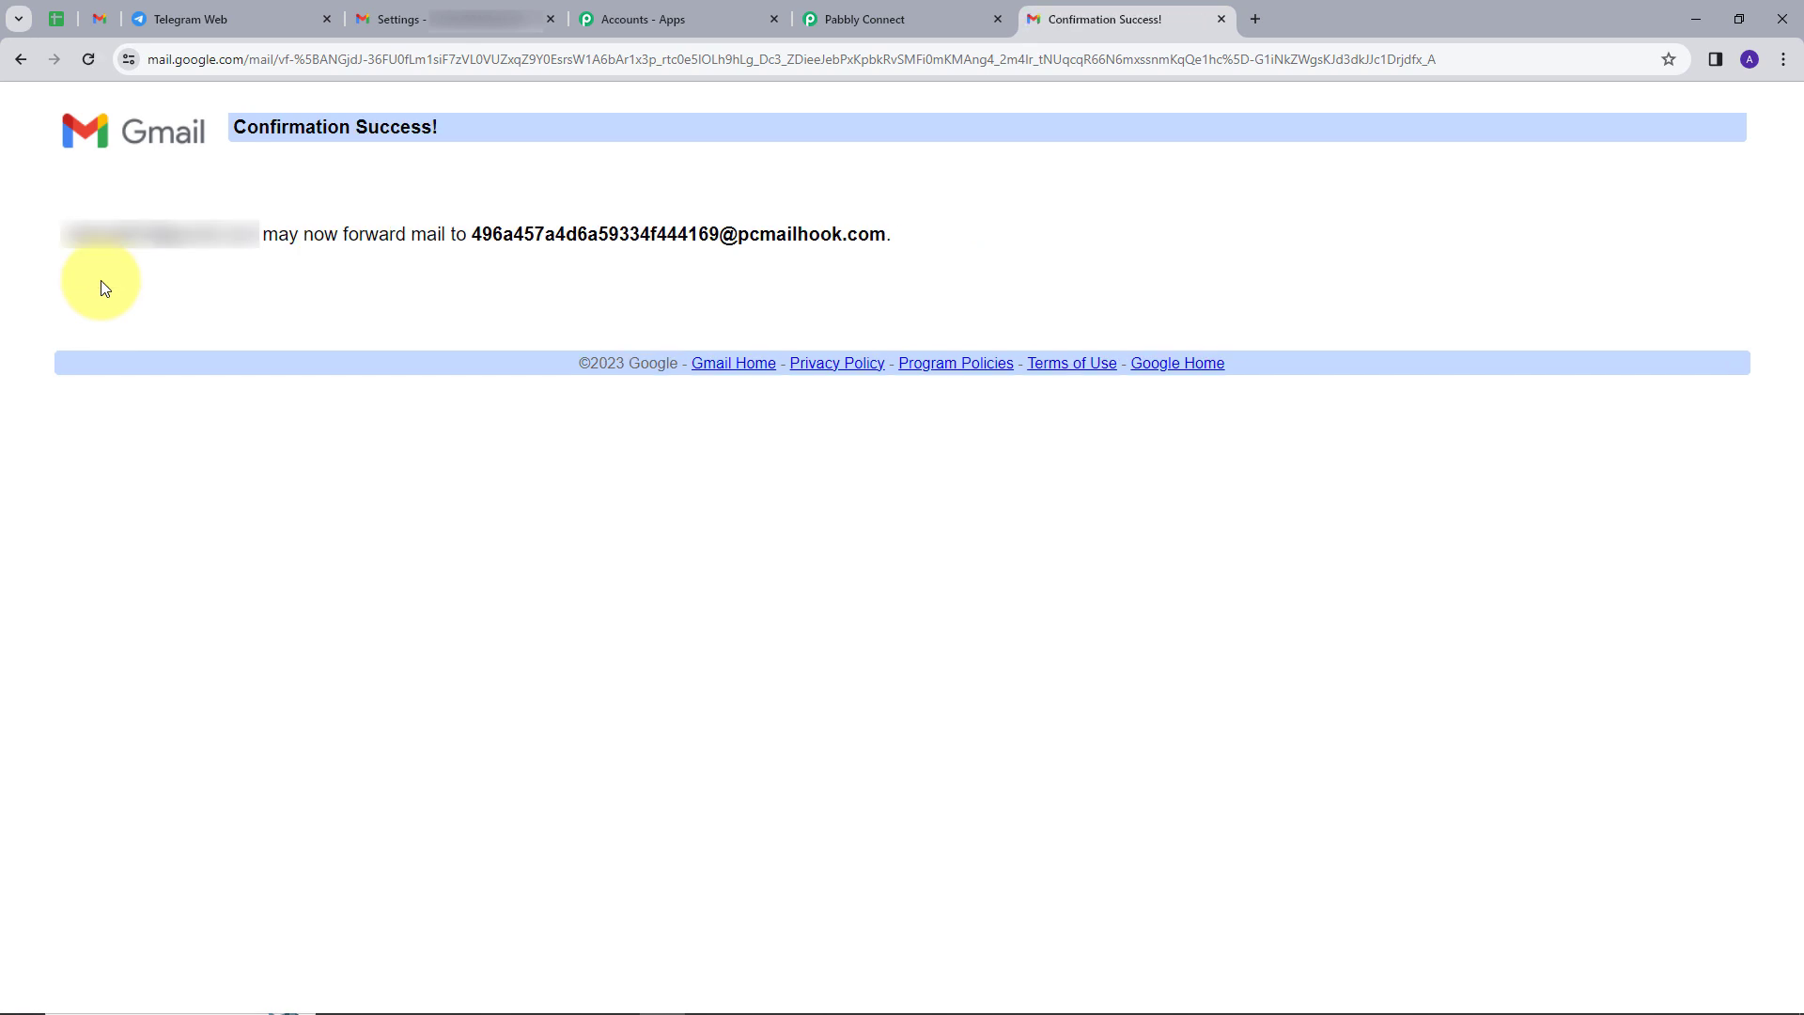
Reload Gmail's forwarding settings, save them with a copy of incoming mail forwarded to the parser address, and return to Pabbly Connect.
left_click(402, 19)
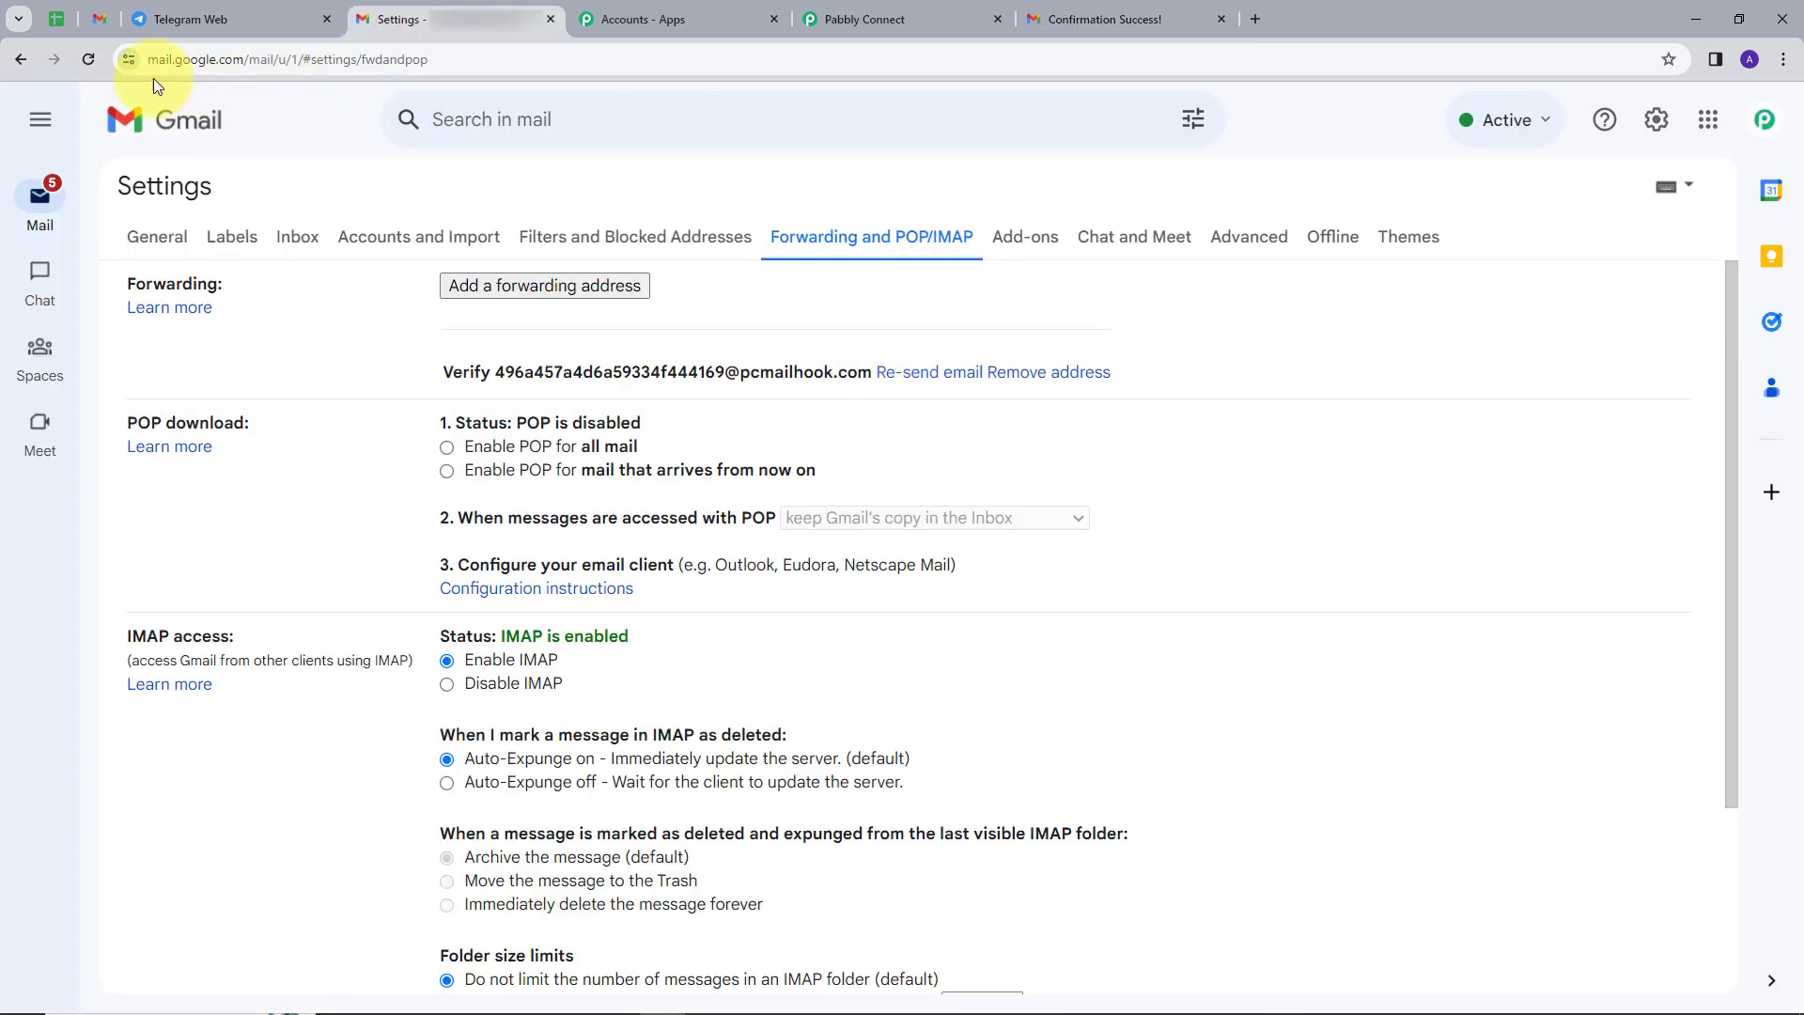
left_click(90, 60)
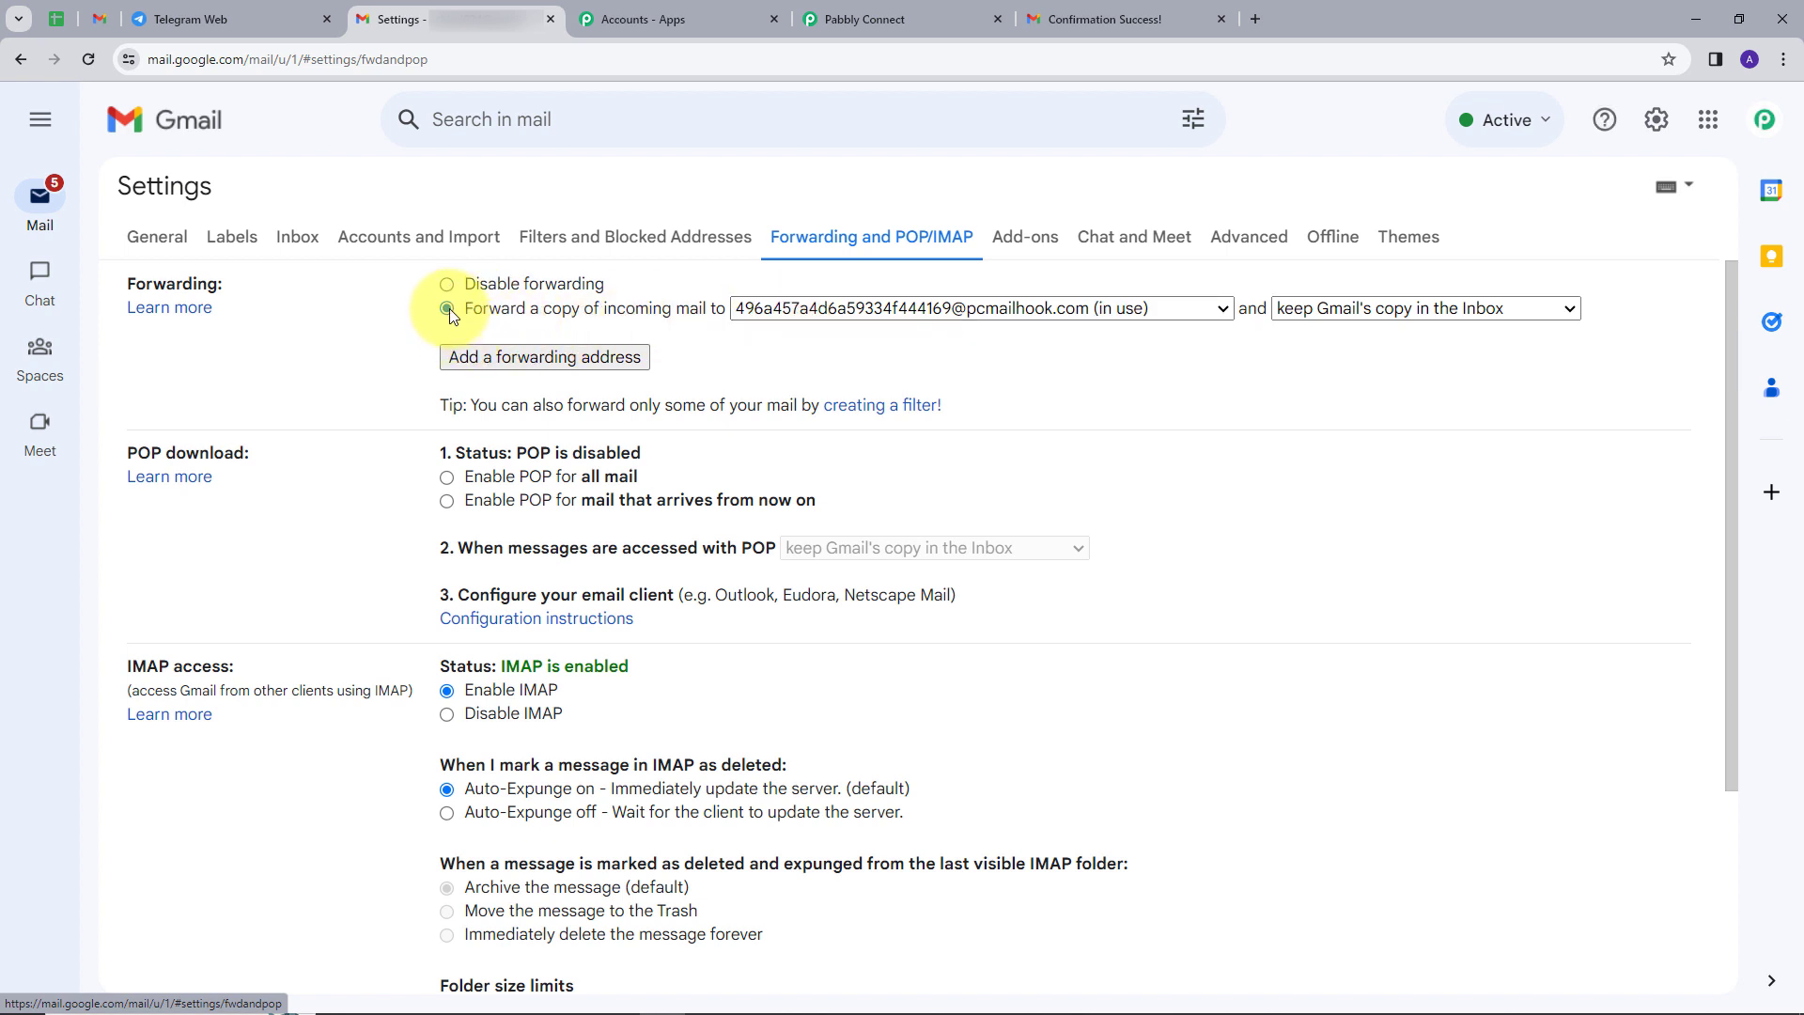
scroll(751, 381, "down", 3)
left_click(848, 866)
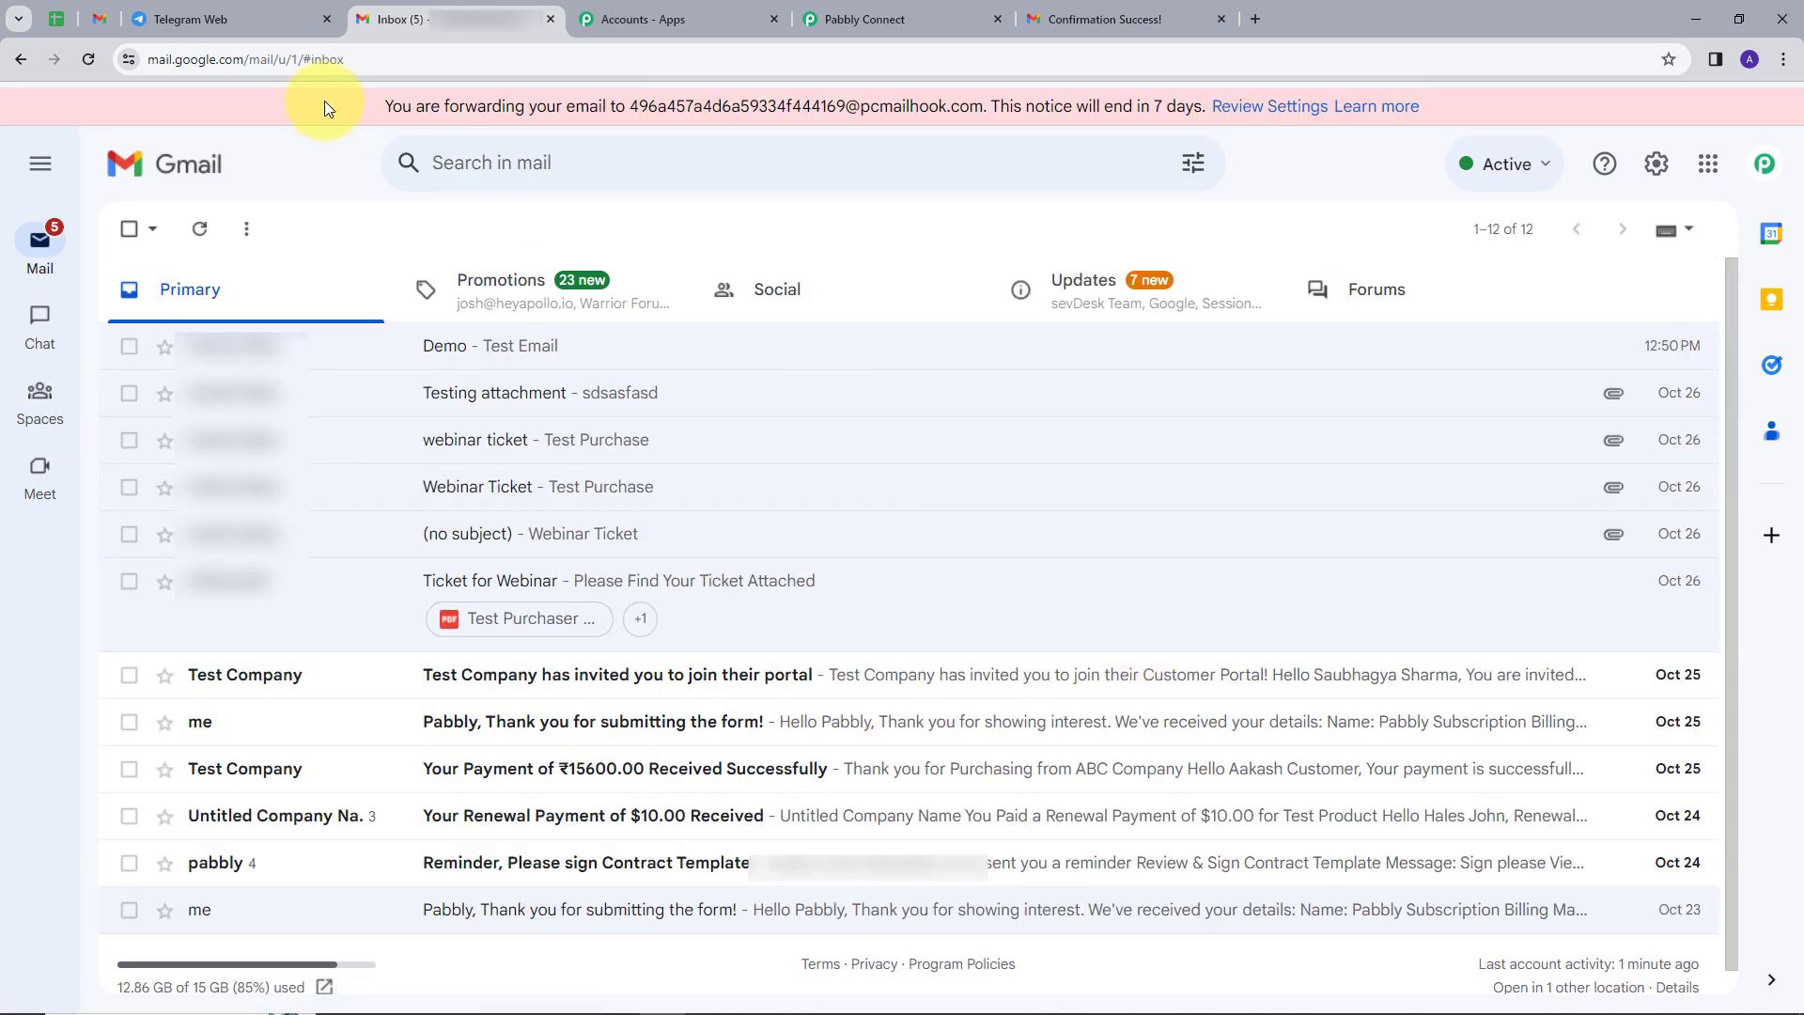
left_click(877, 17)
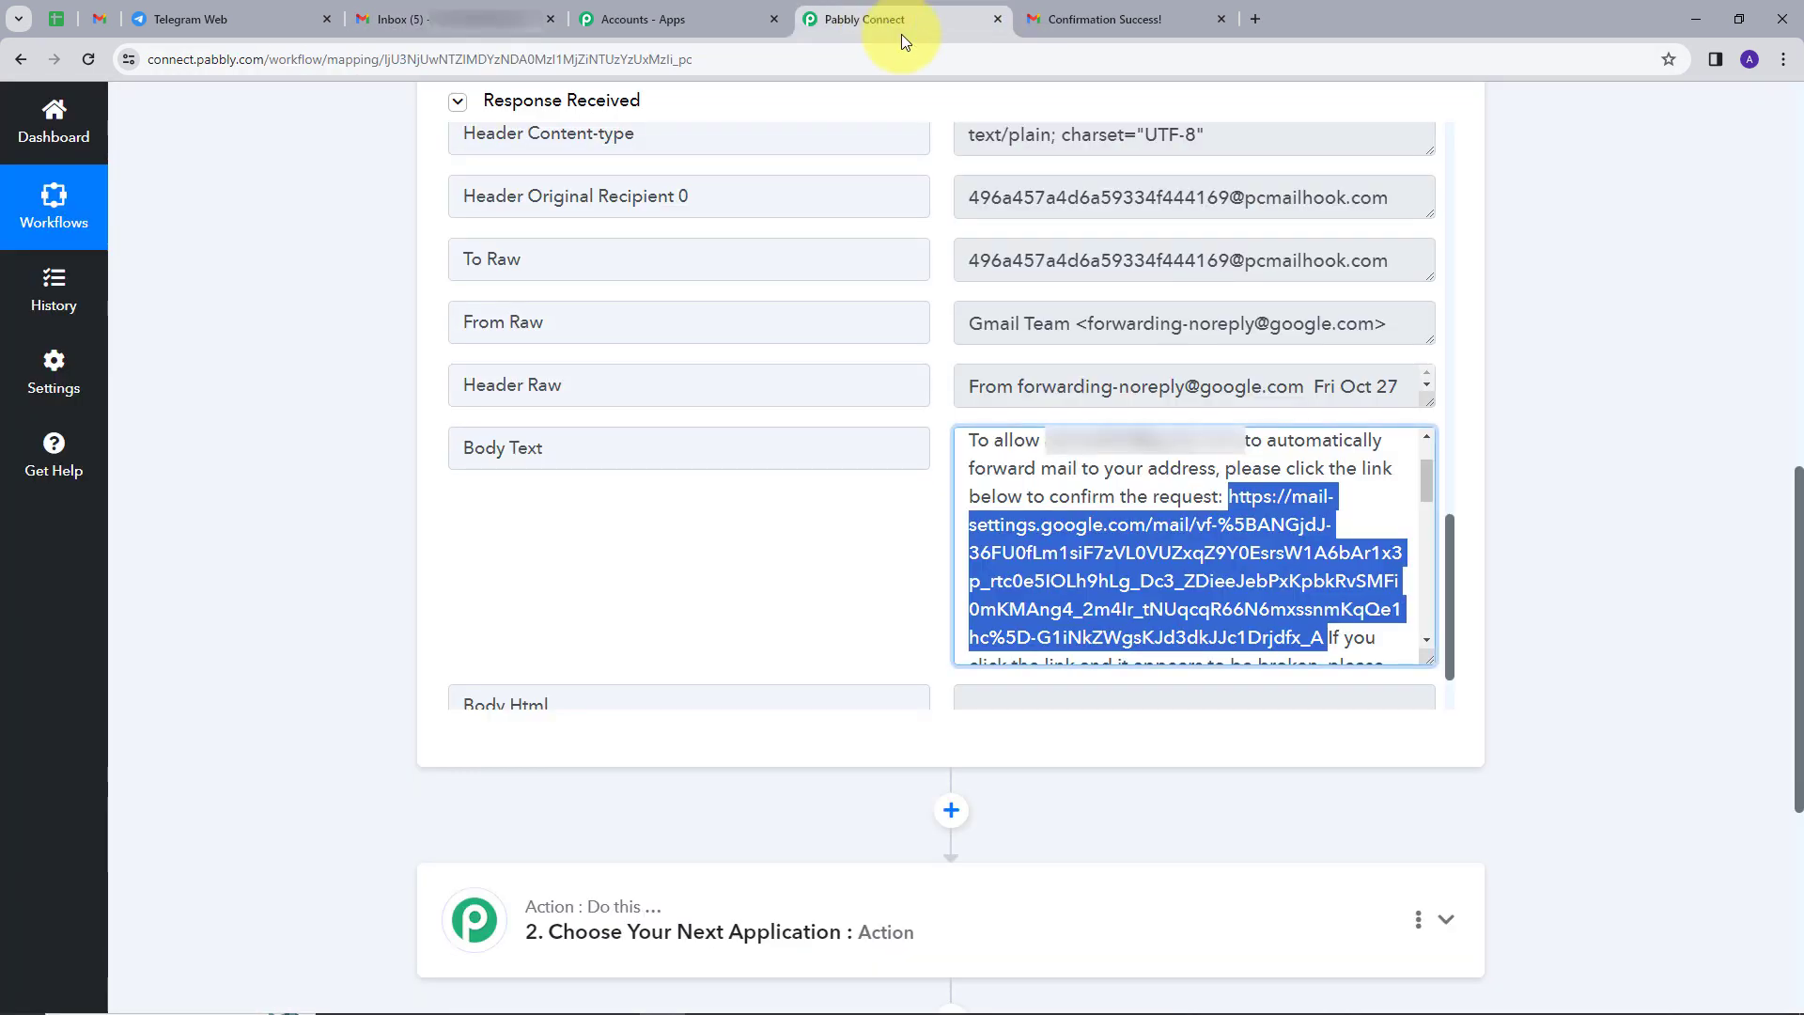
Start re-capturing the Email Parser response in the workflow's trigger.
scroll(624, 576, "up", 5)
scroll(1496, 354, "up", 3)
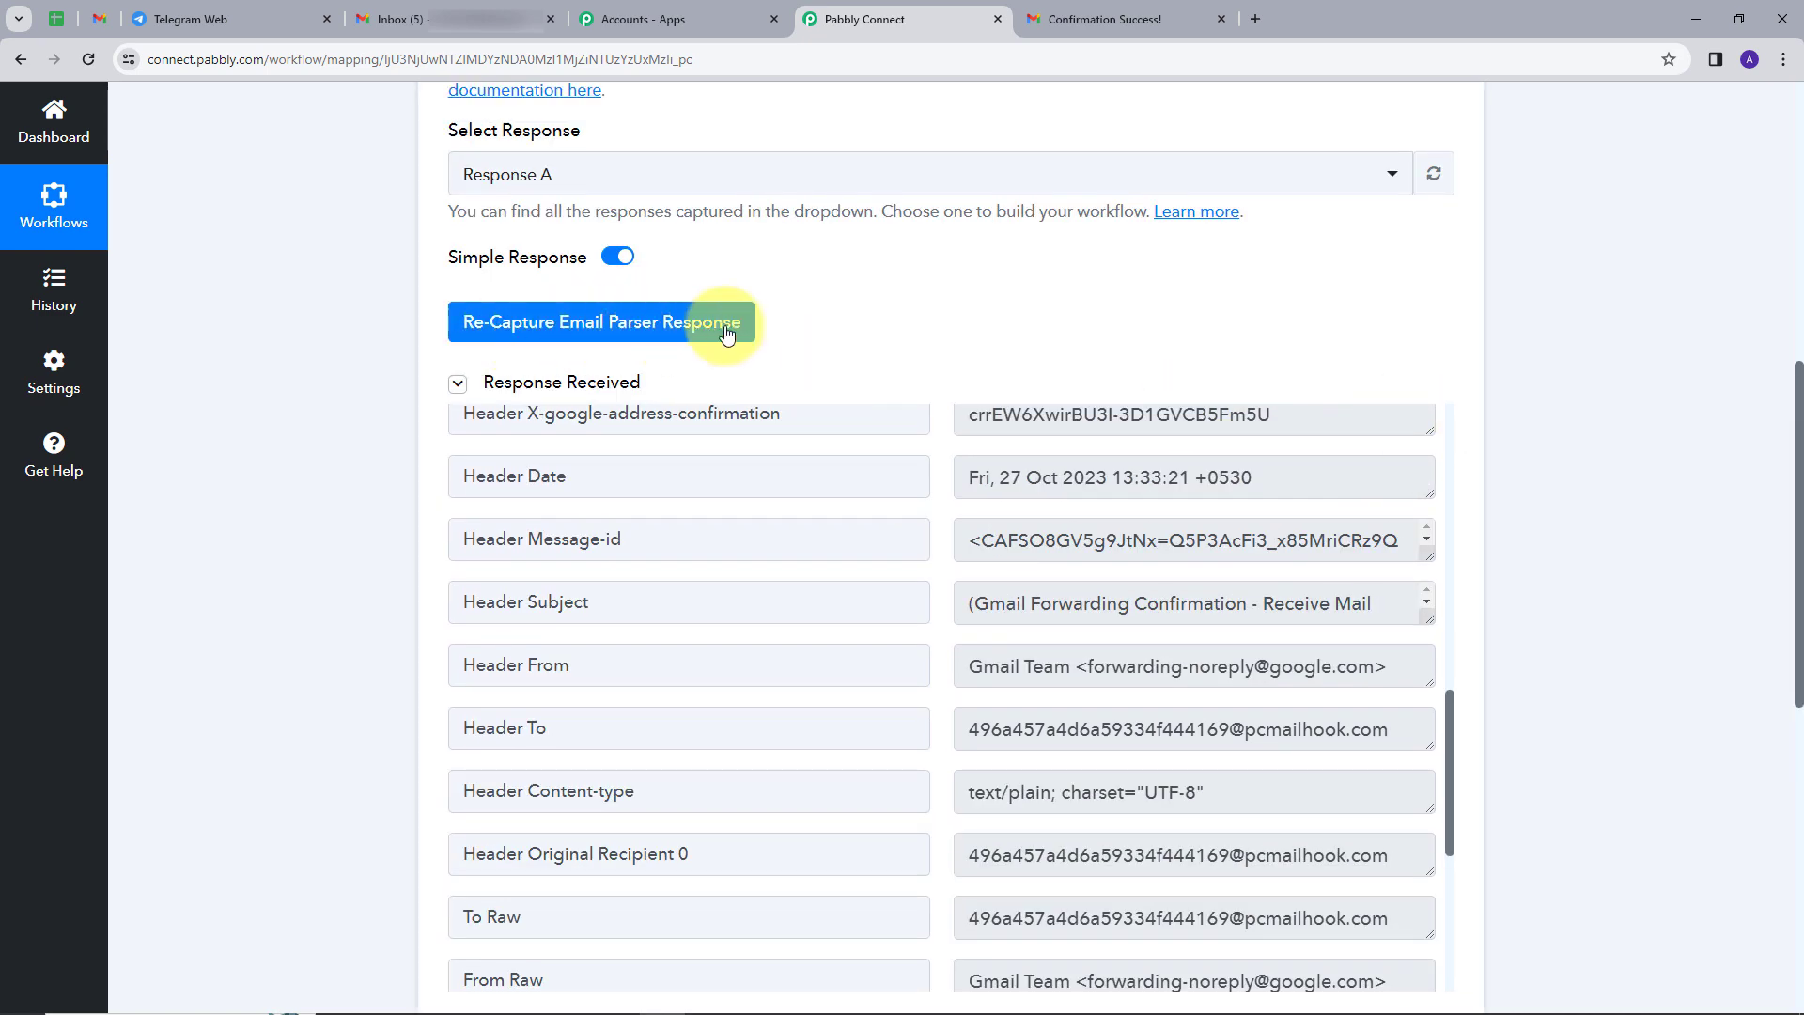
left_click(544, 331)
left_click(837, 674)
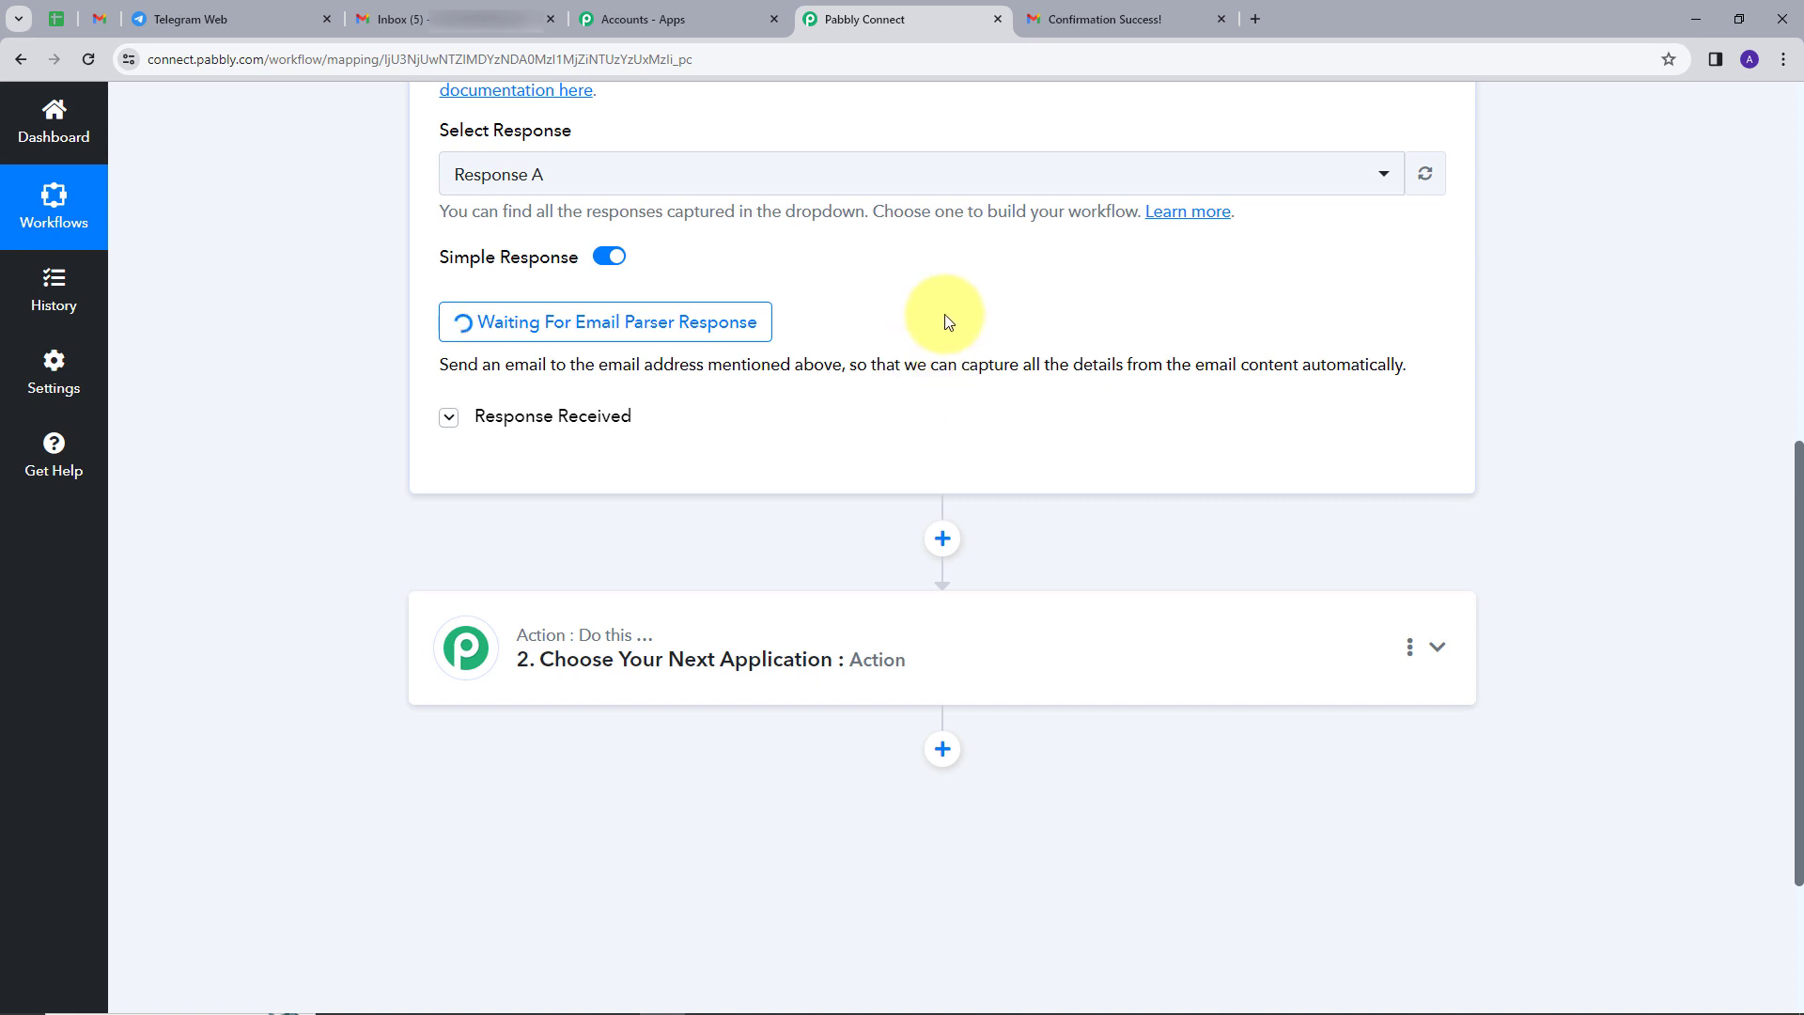
Switch to Gmail, refresh the inbox, open the new "Testing" email and check its sender details and body.
left_click(432, 18)
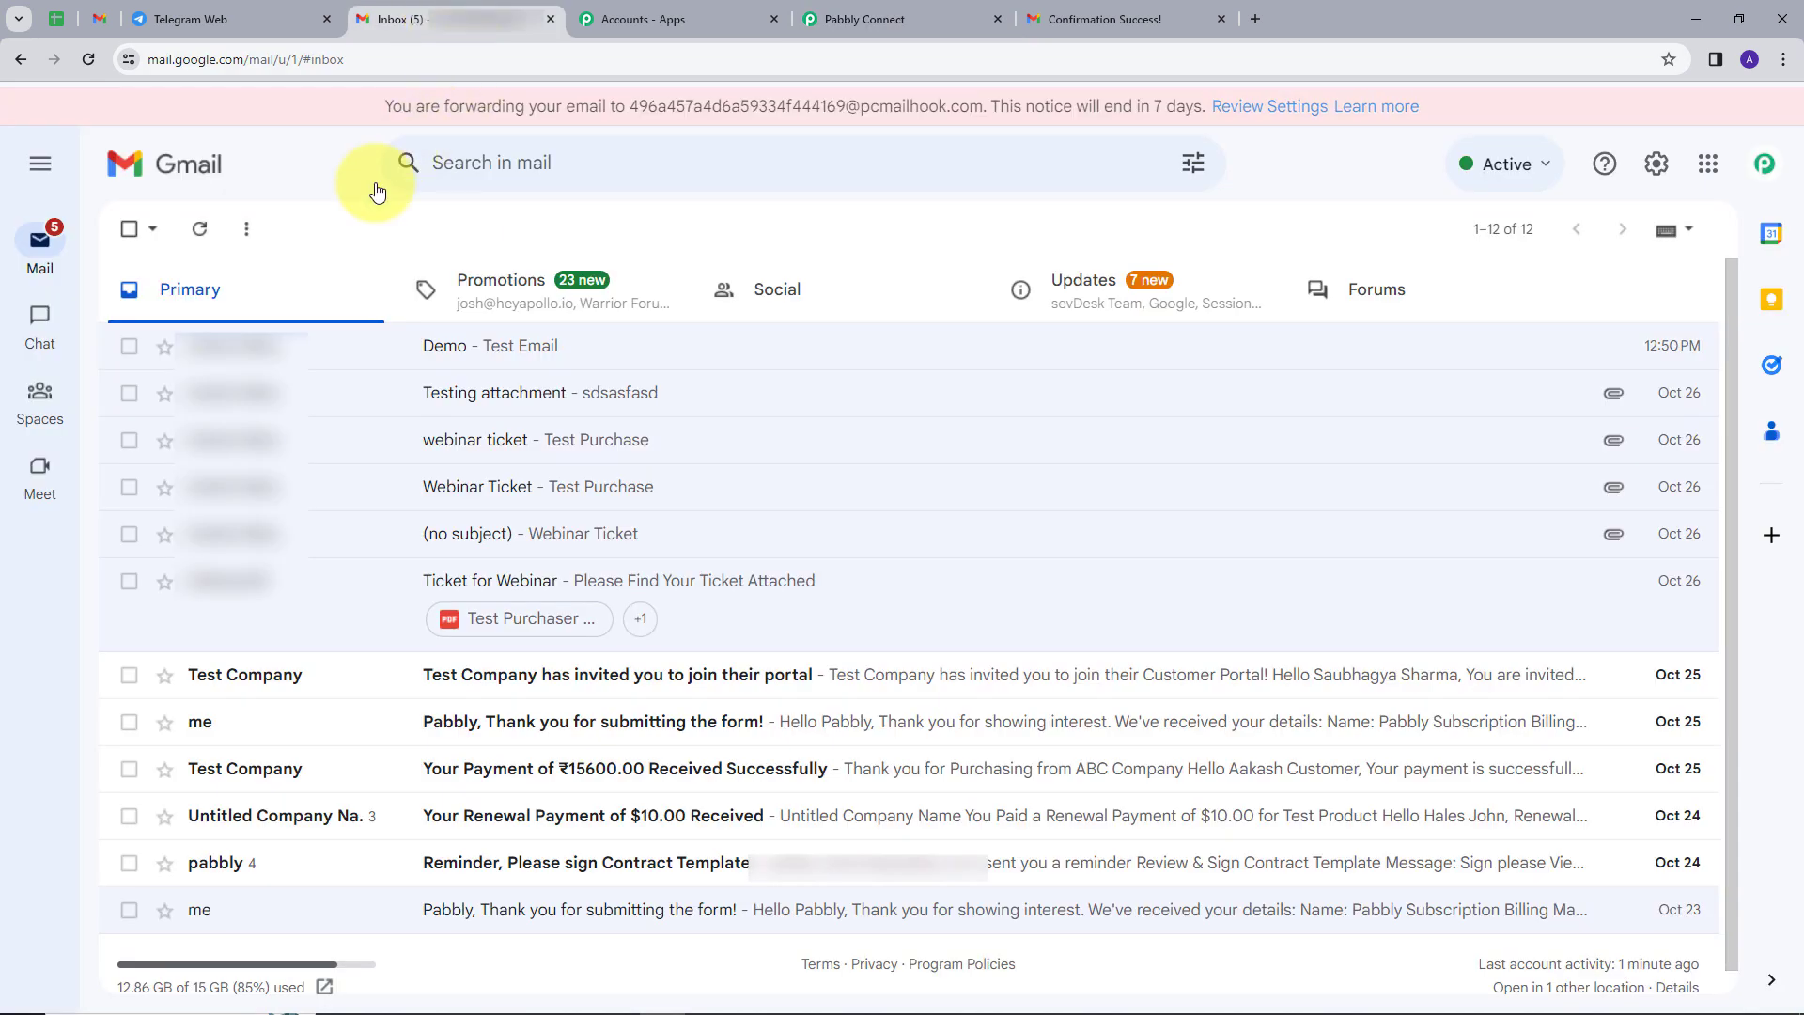
left_click(200, 229)
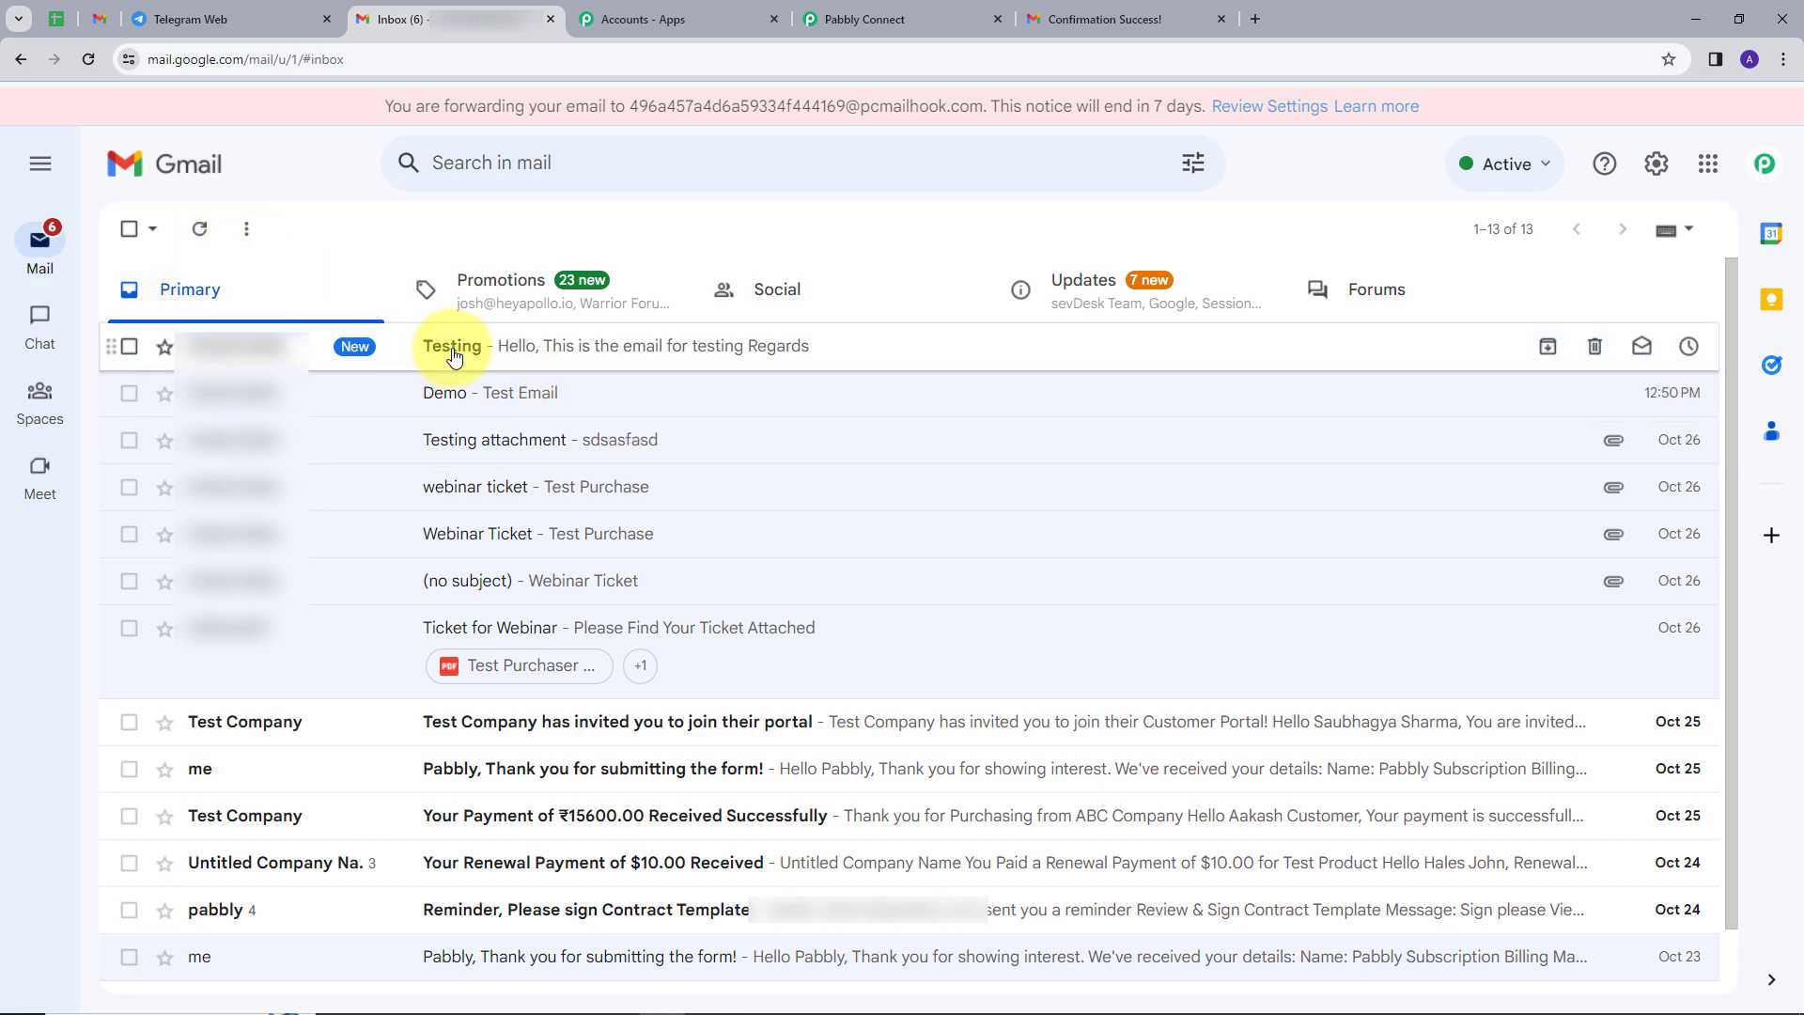
left_click(518, 352)
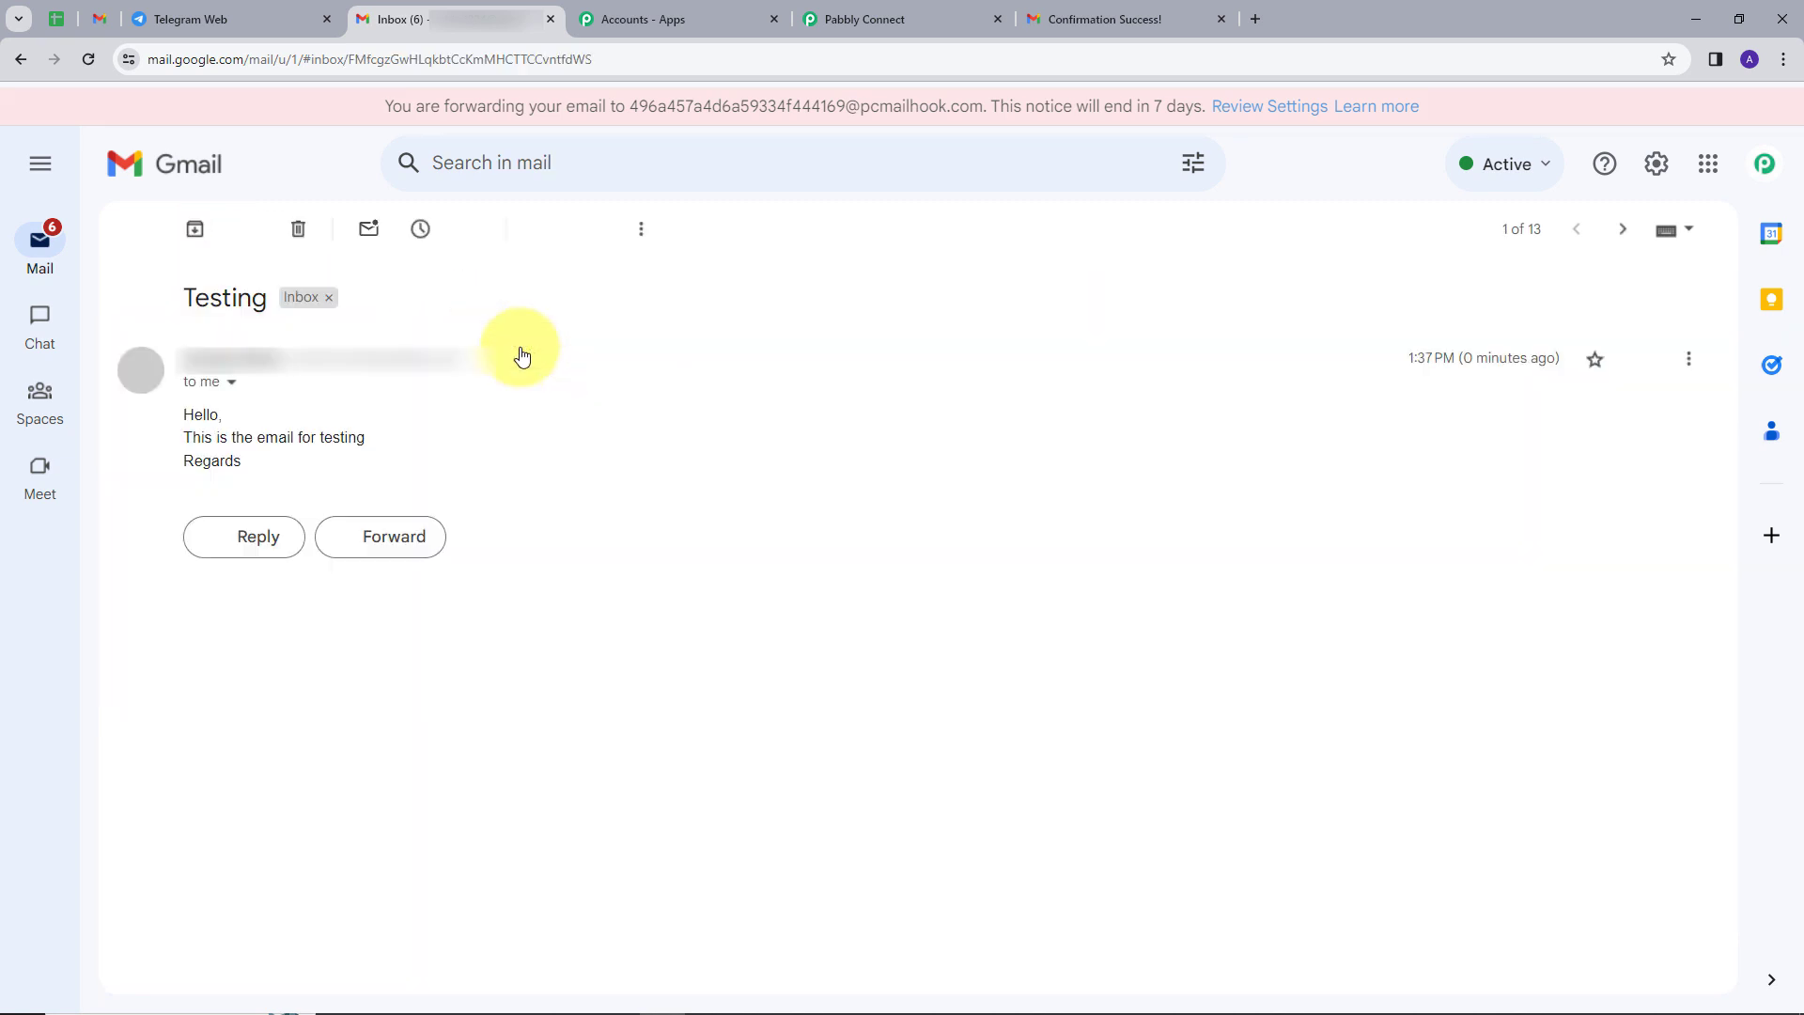
left_click(231, 383)
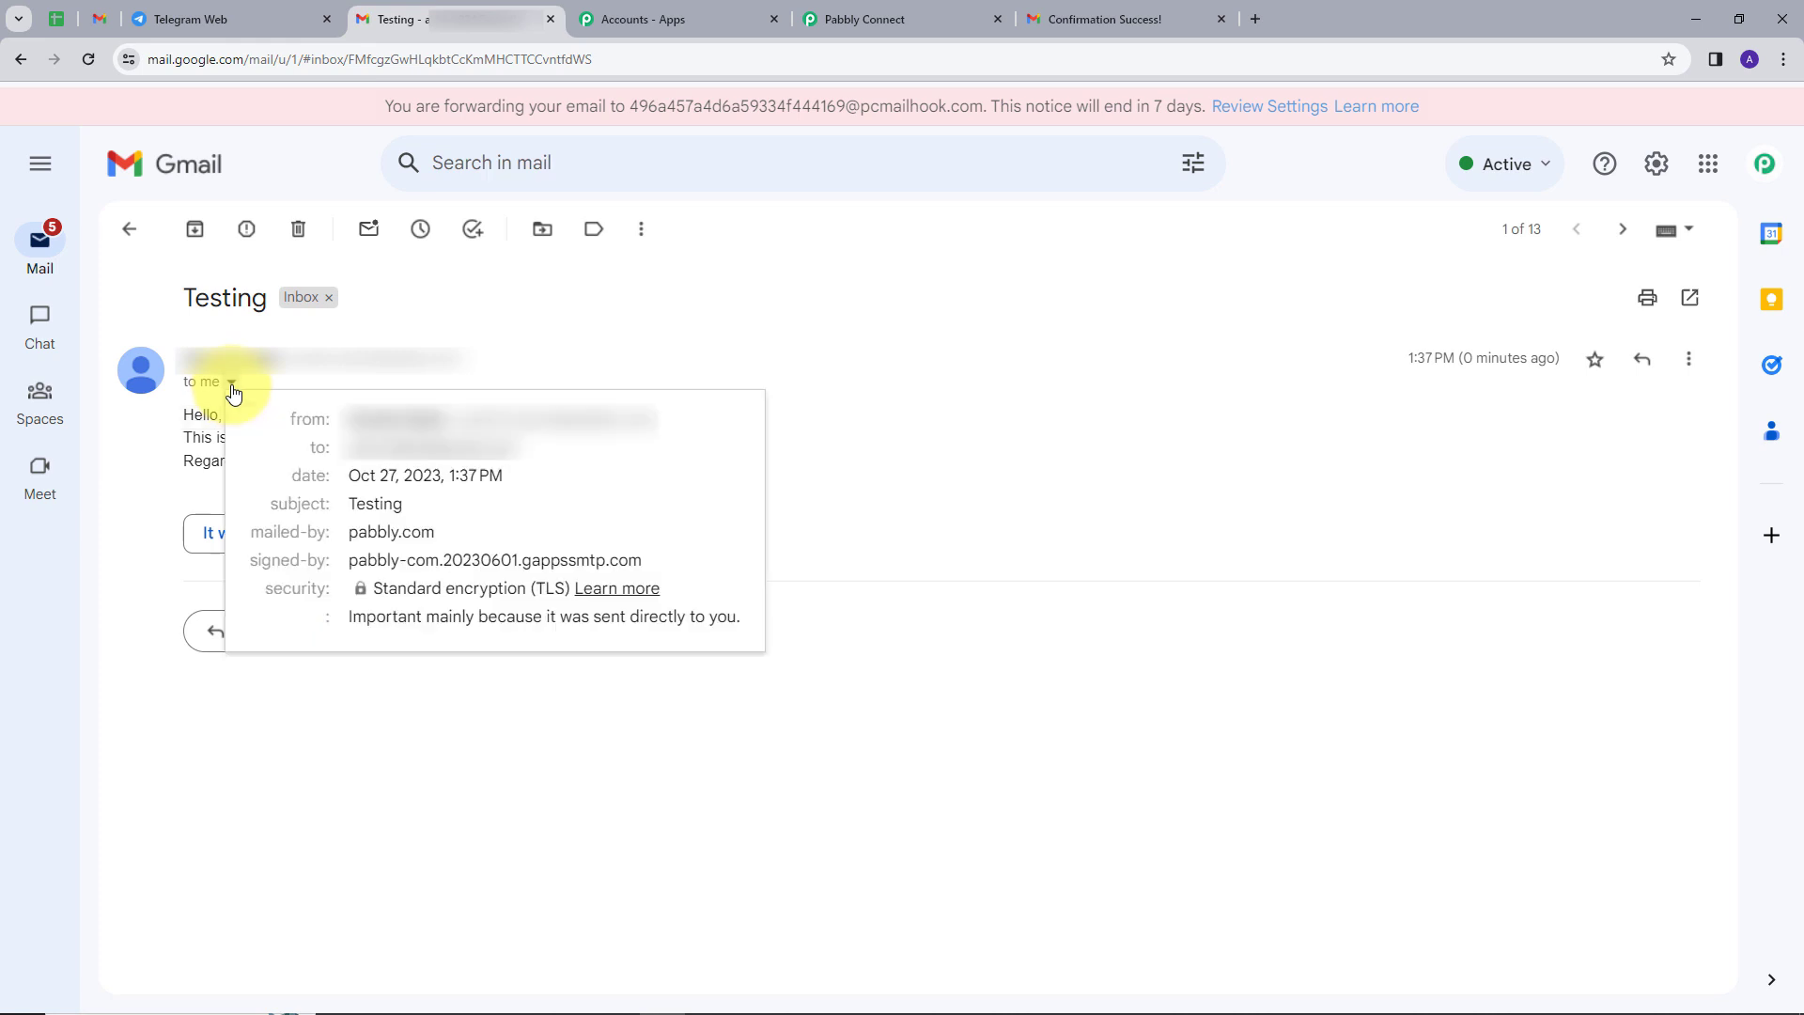
left_click(801, 481)
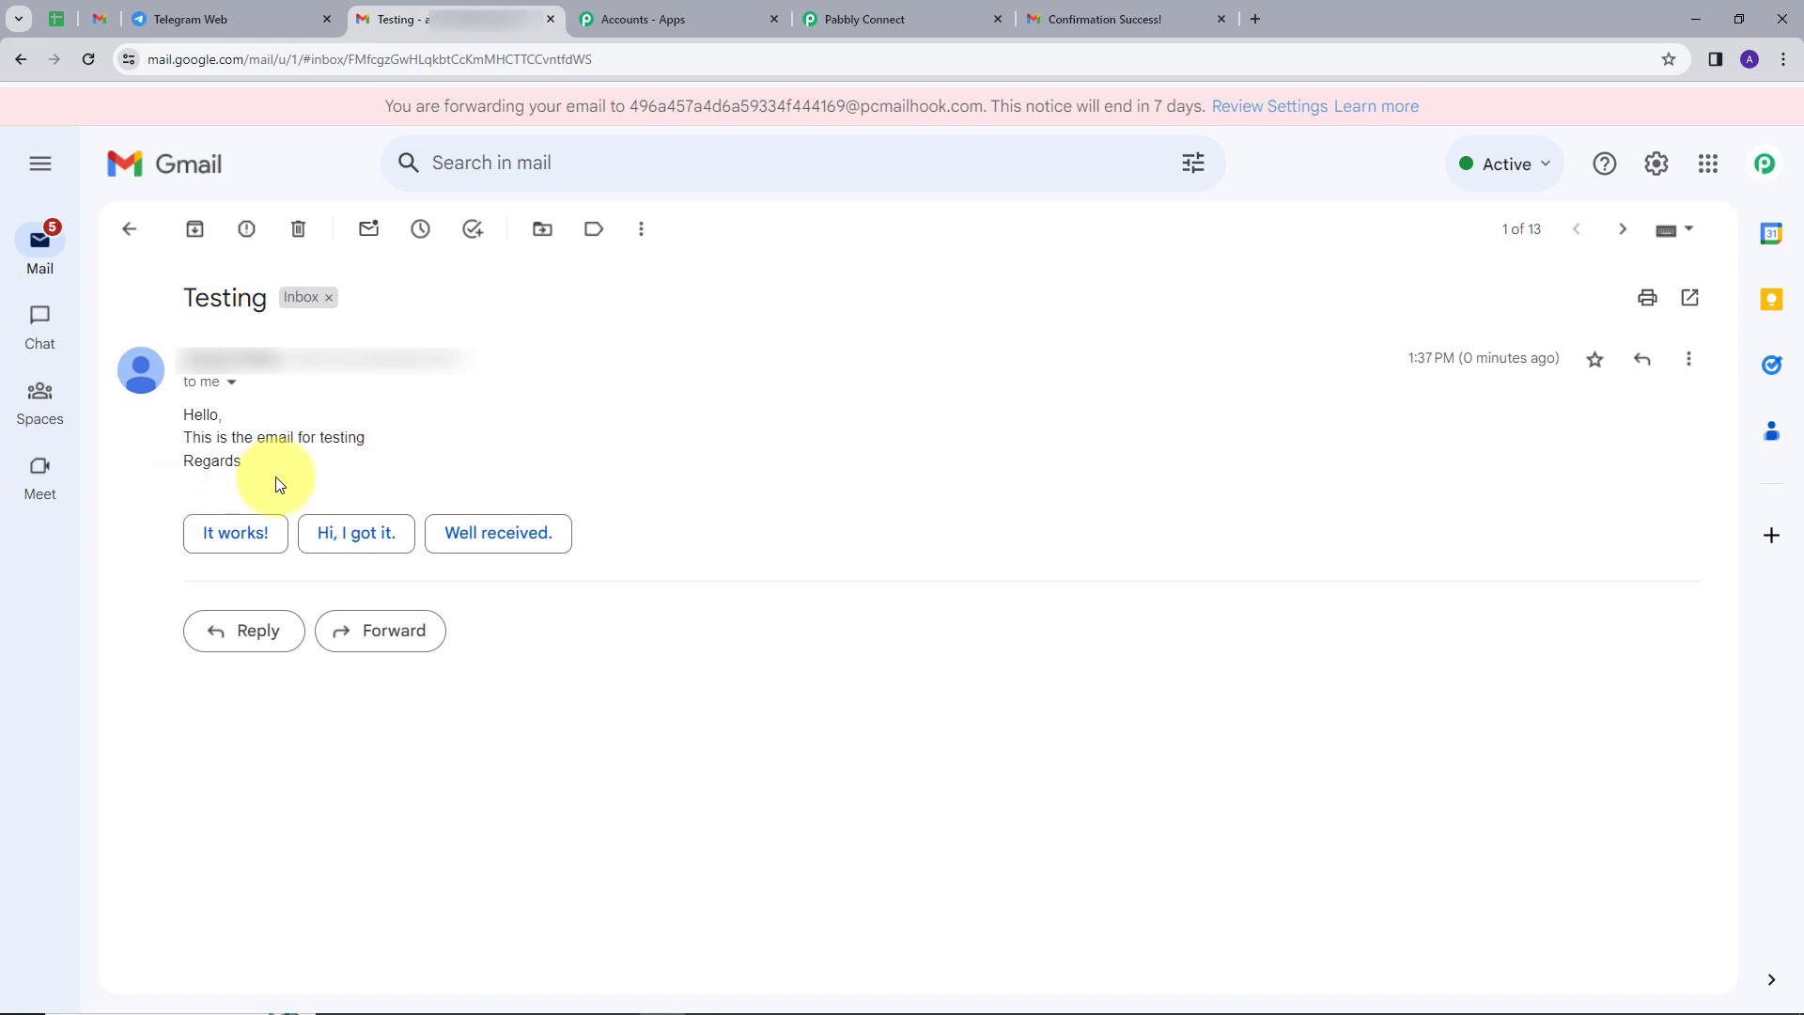
Return to Pabbly Connect and review the sender, subject and body text fields of the newly captured response.
left_click(881, 19)
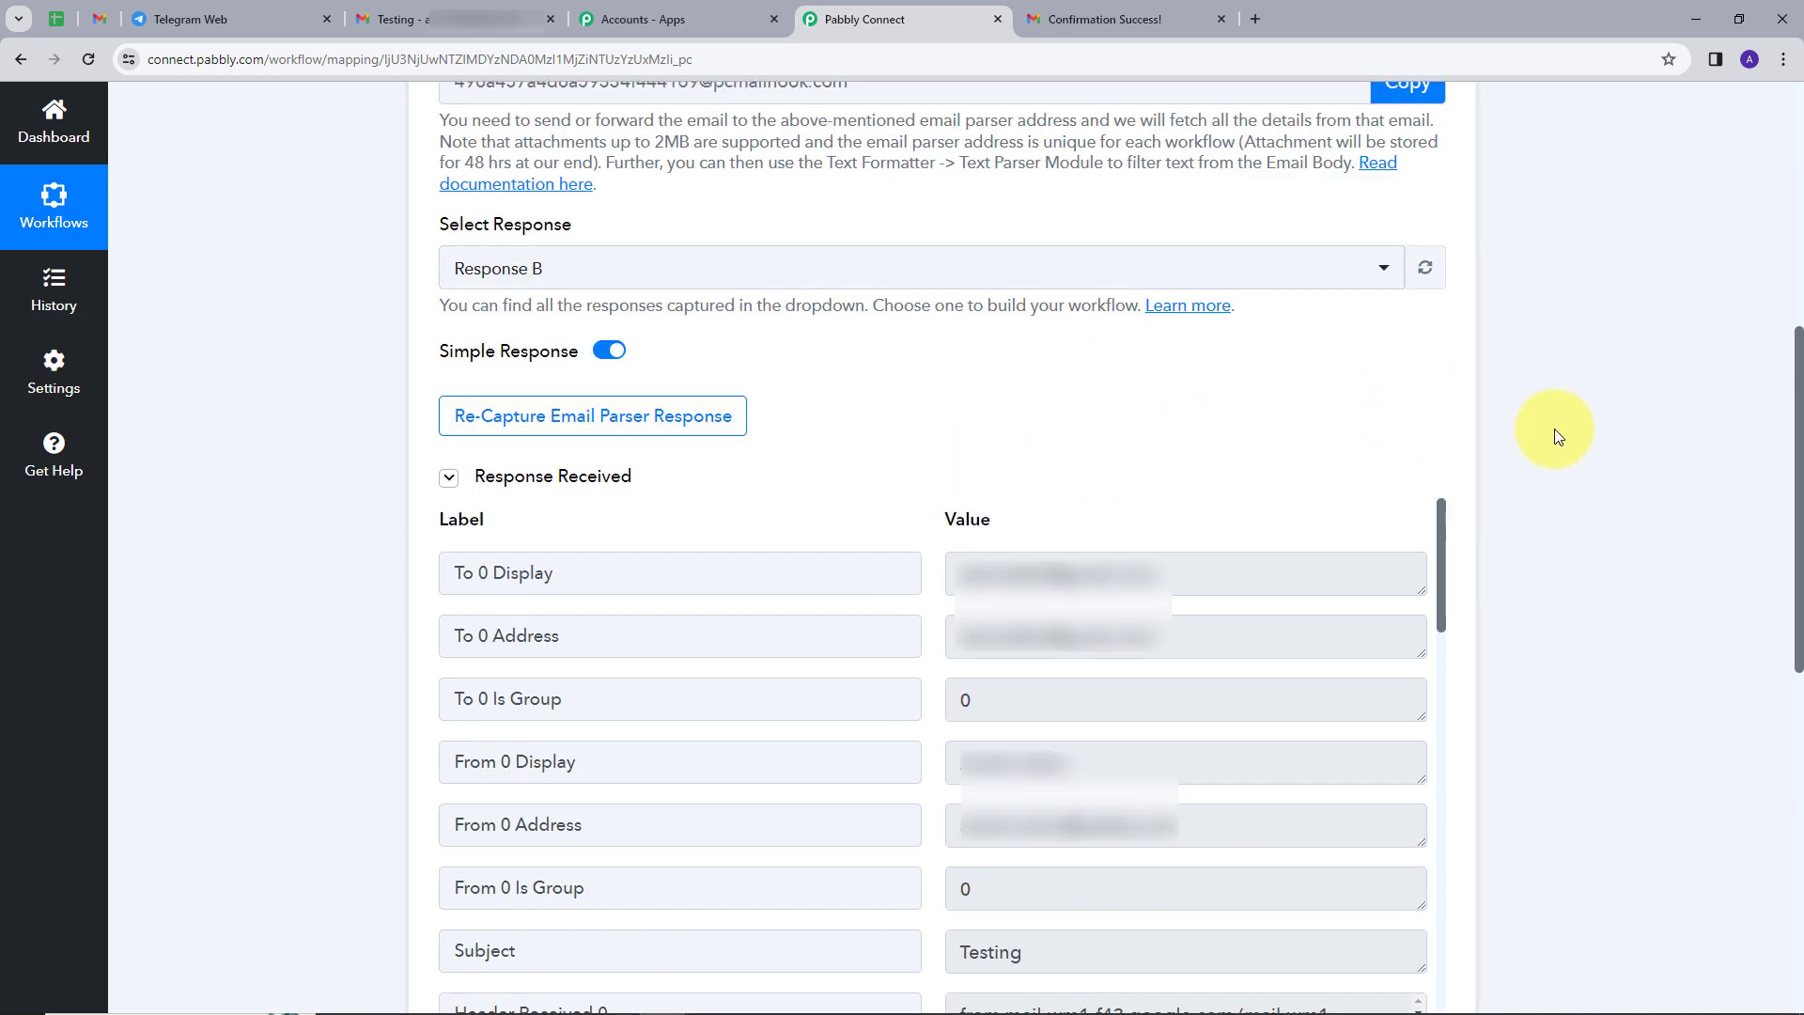
scroll(1671, 492, "down", 3)
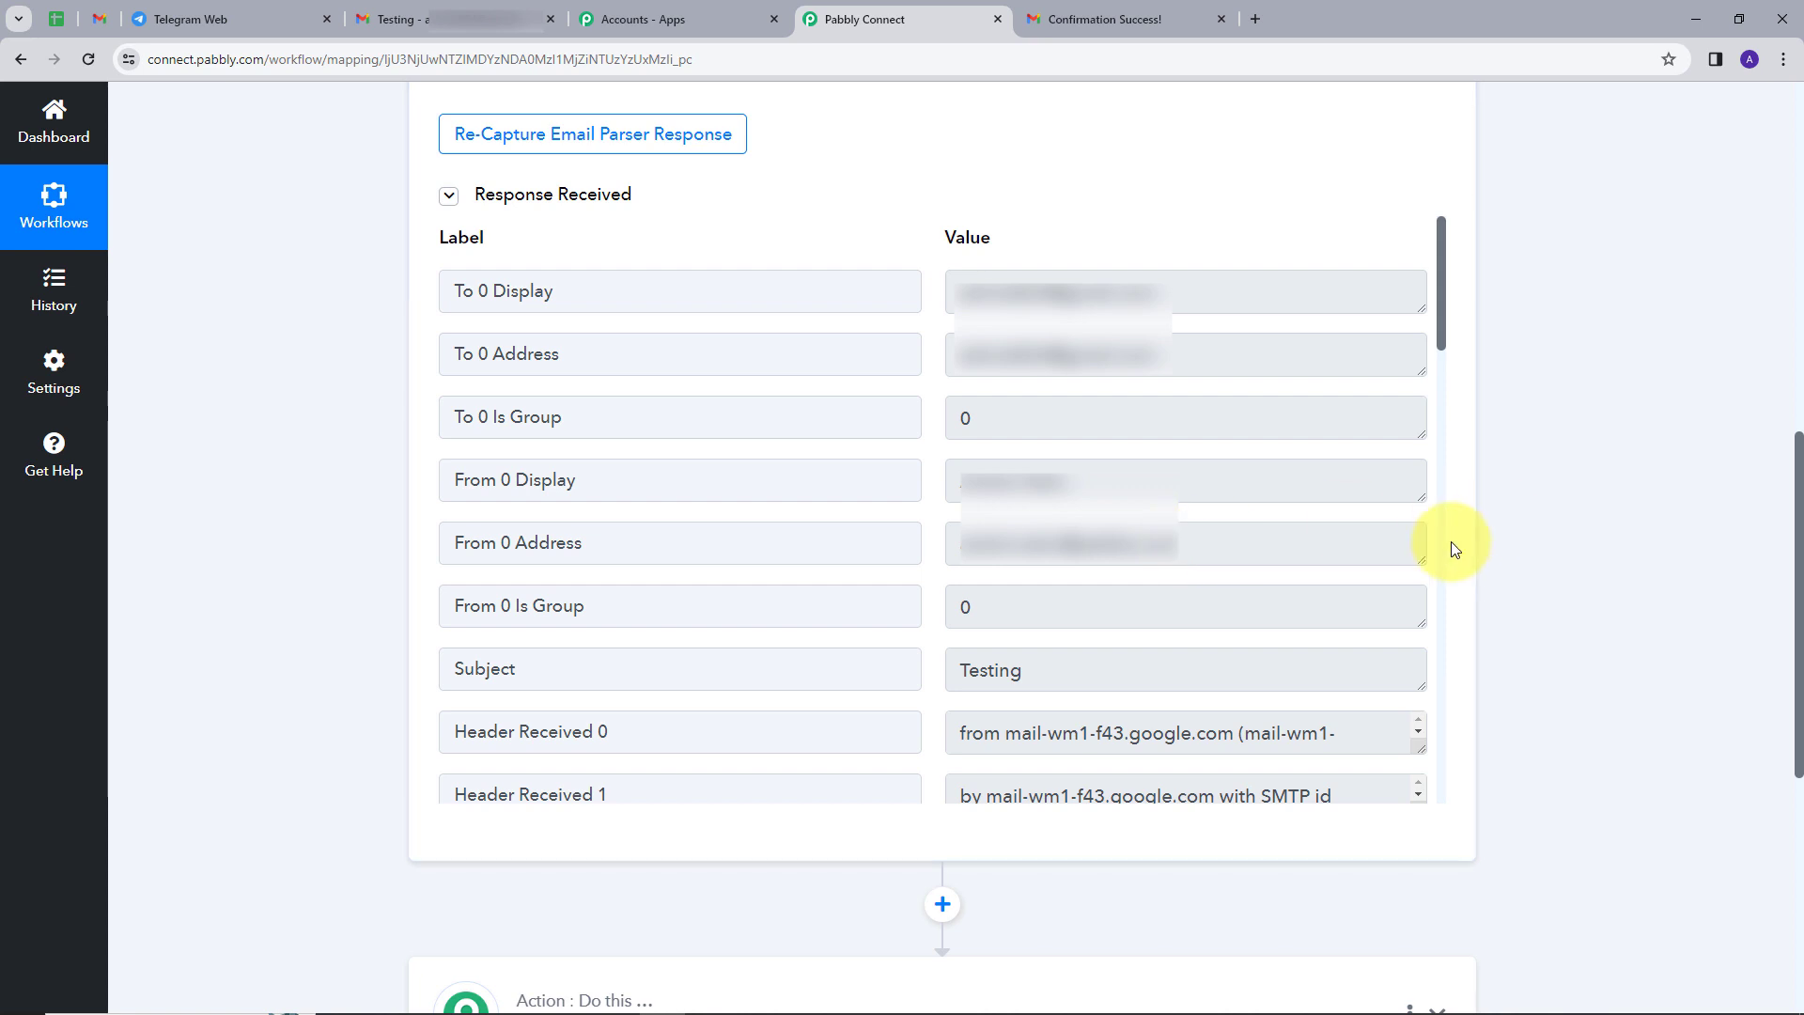
scroll(1455, 543, "down", 10)
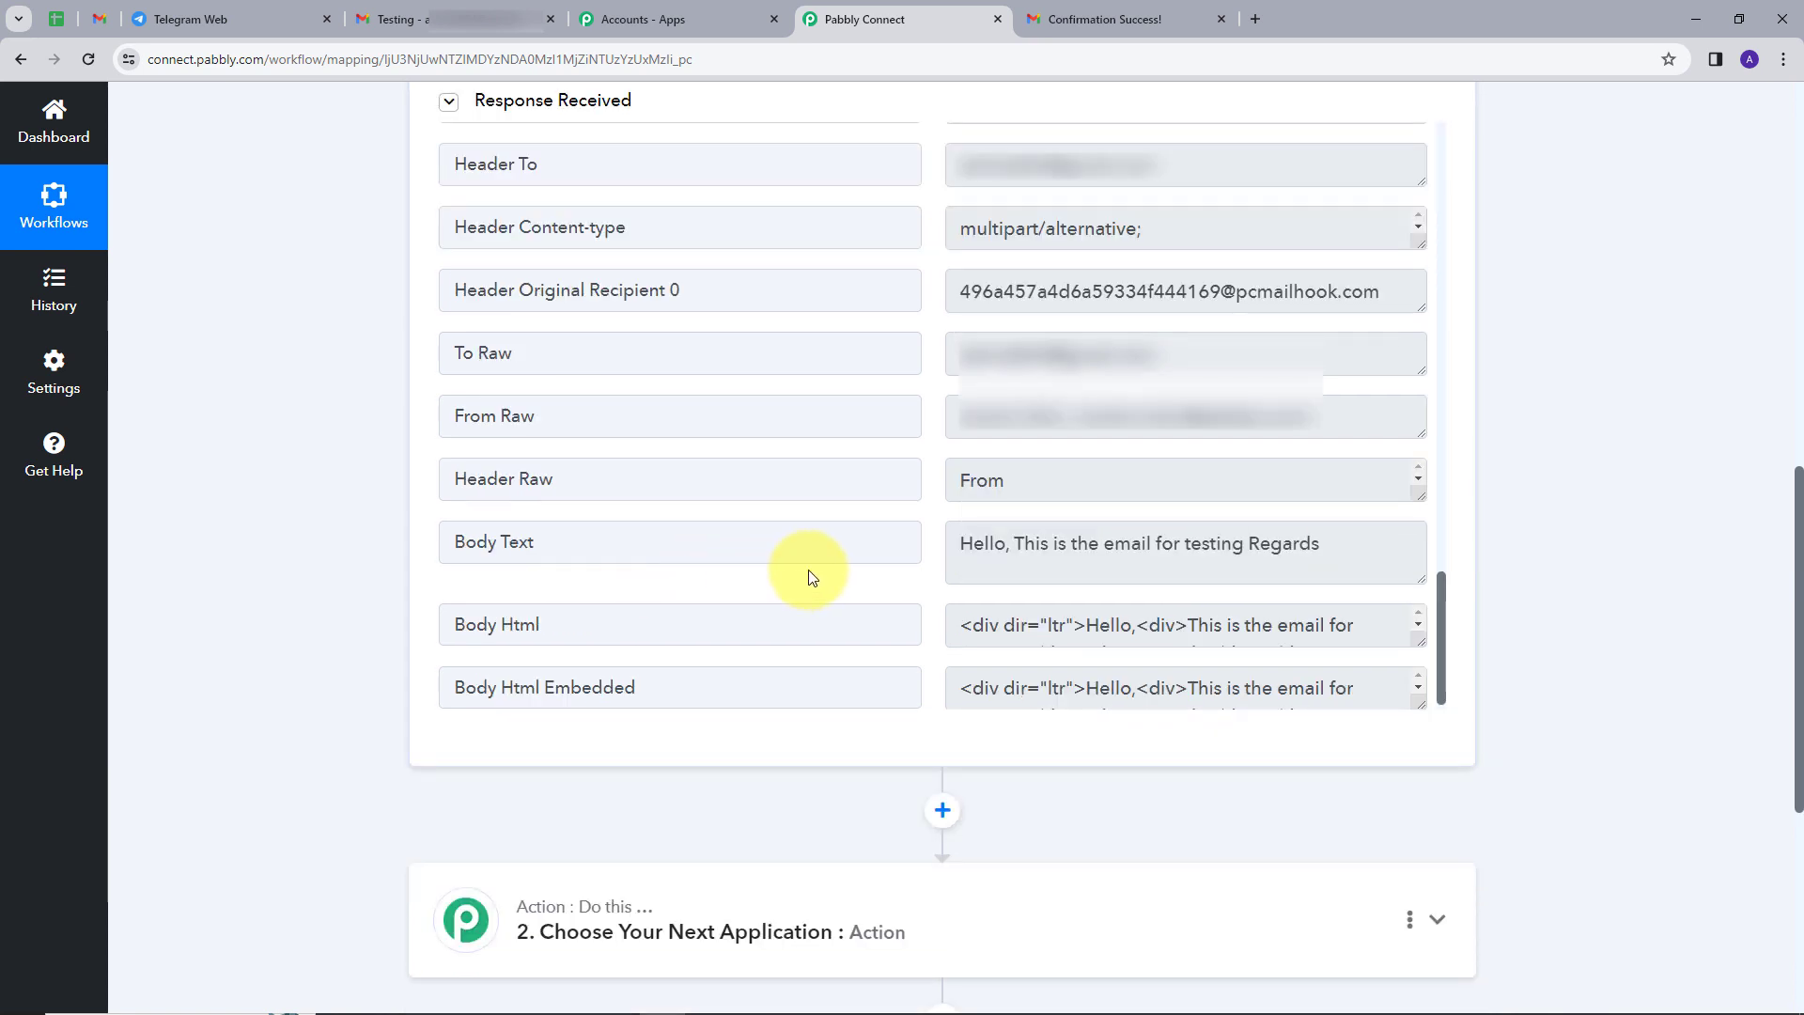
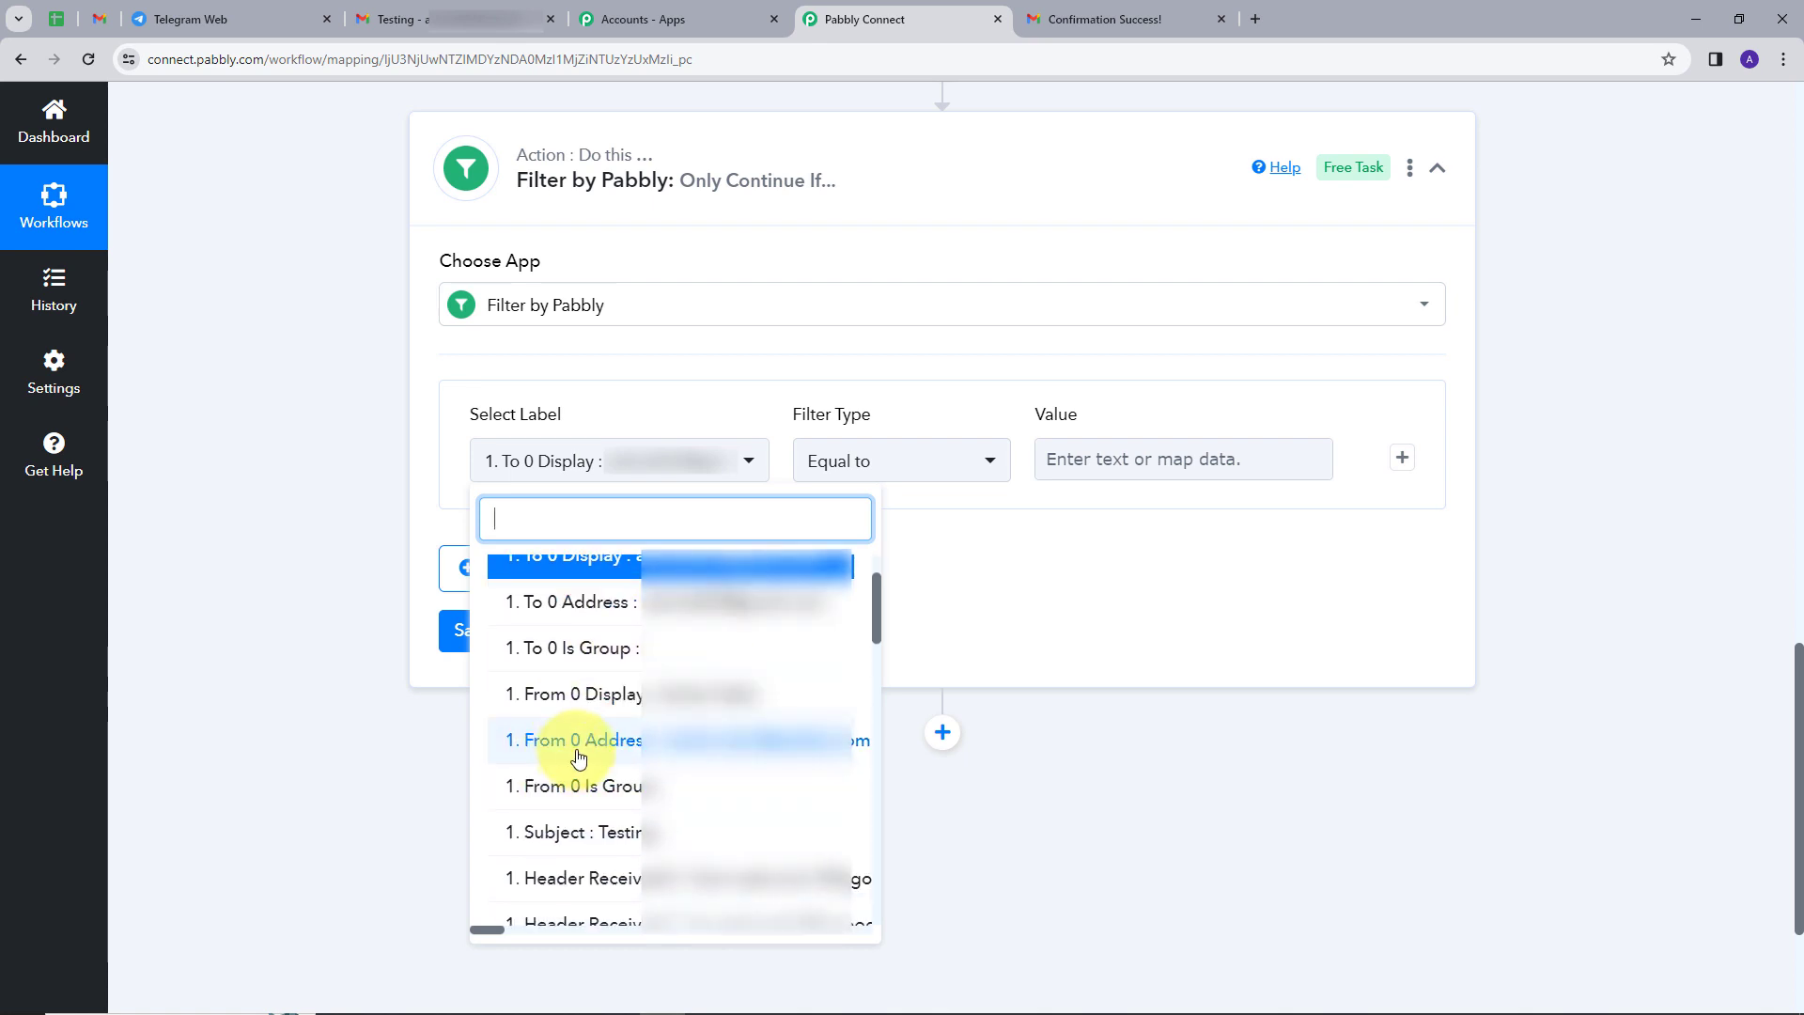
Set the first filter condition to From 0 Address, Equal to, with the sender's email address as the value.
left_click(550, 754)
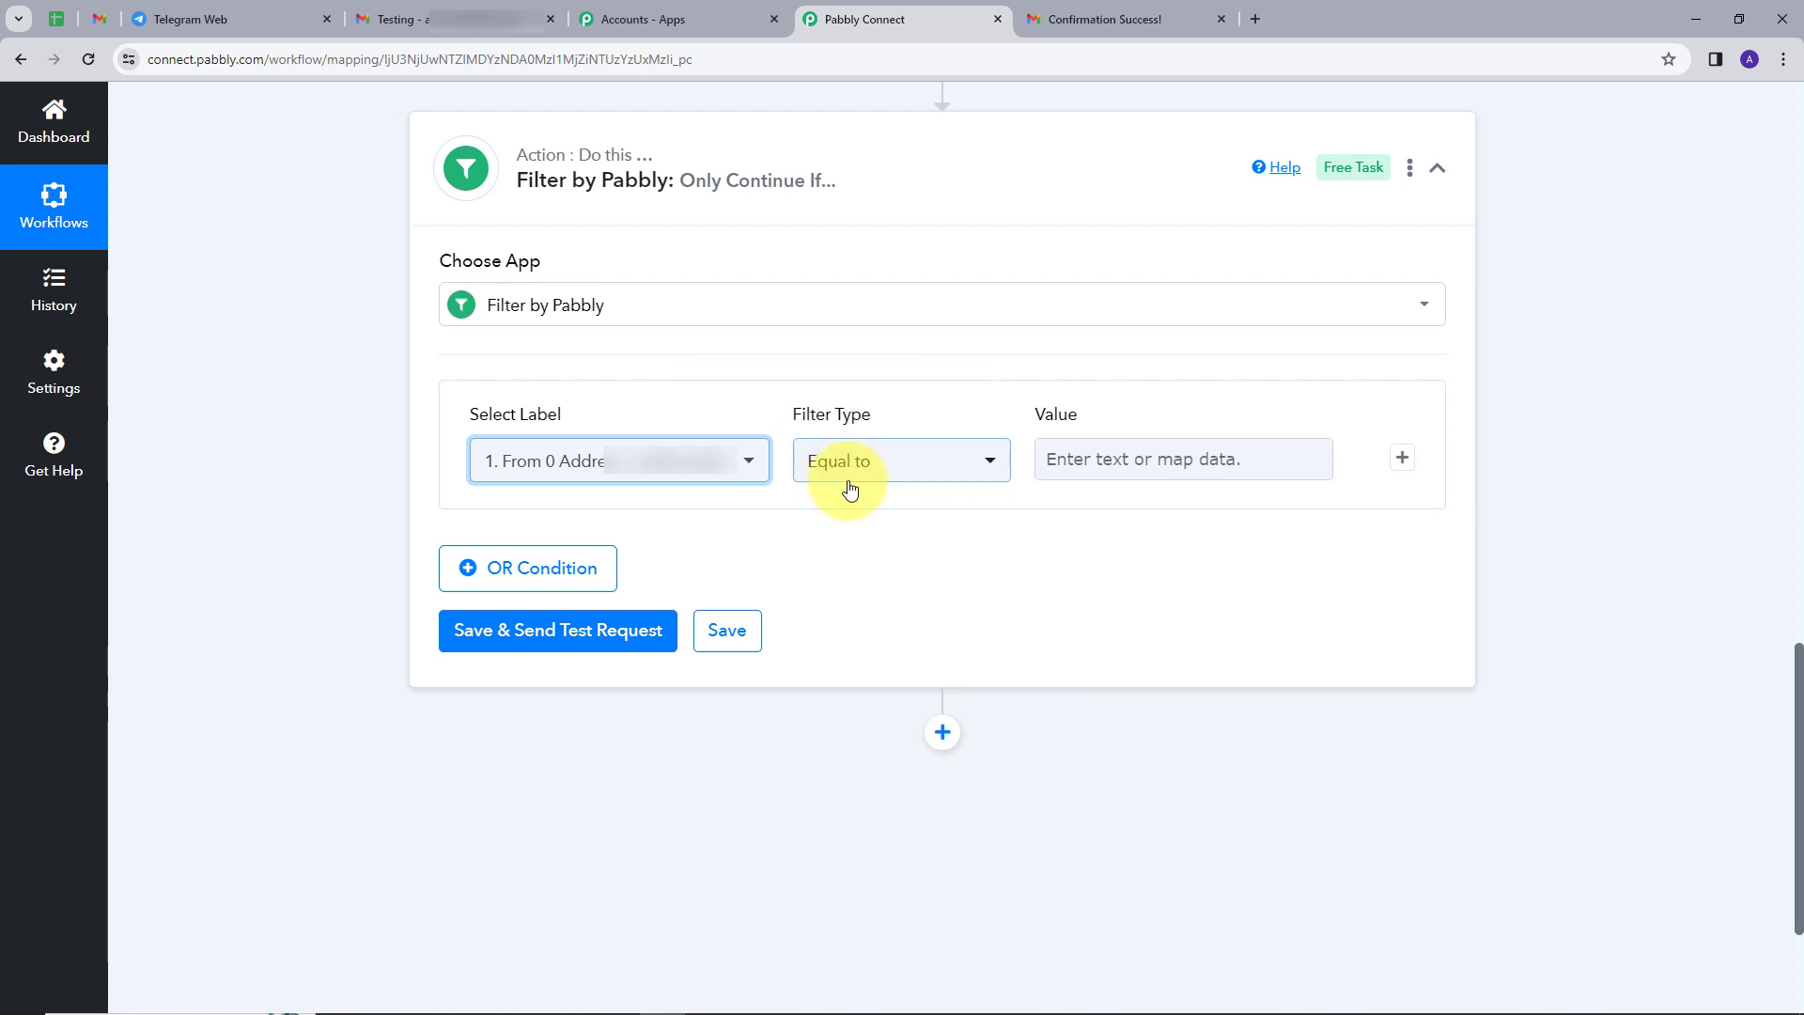
left_click(1197, 460)
key("ctrl+v")
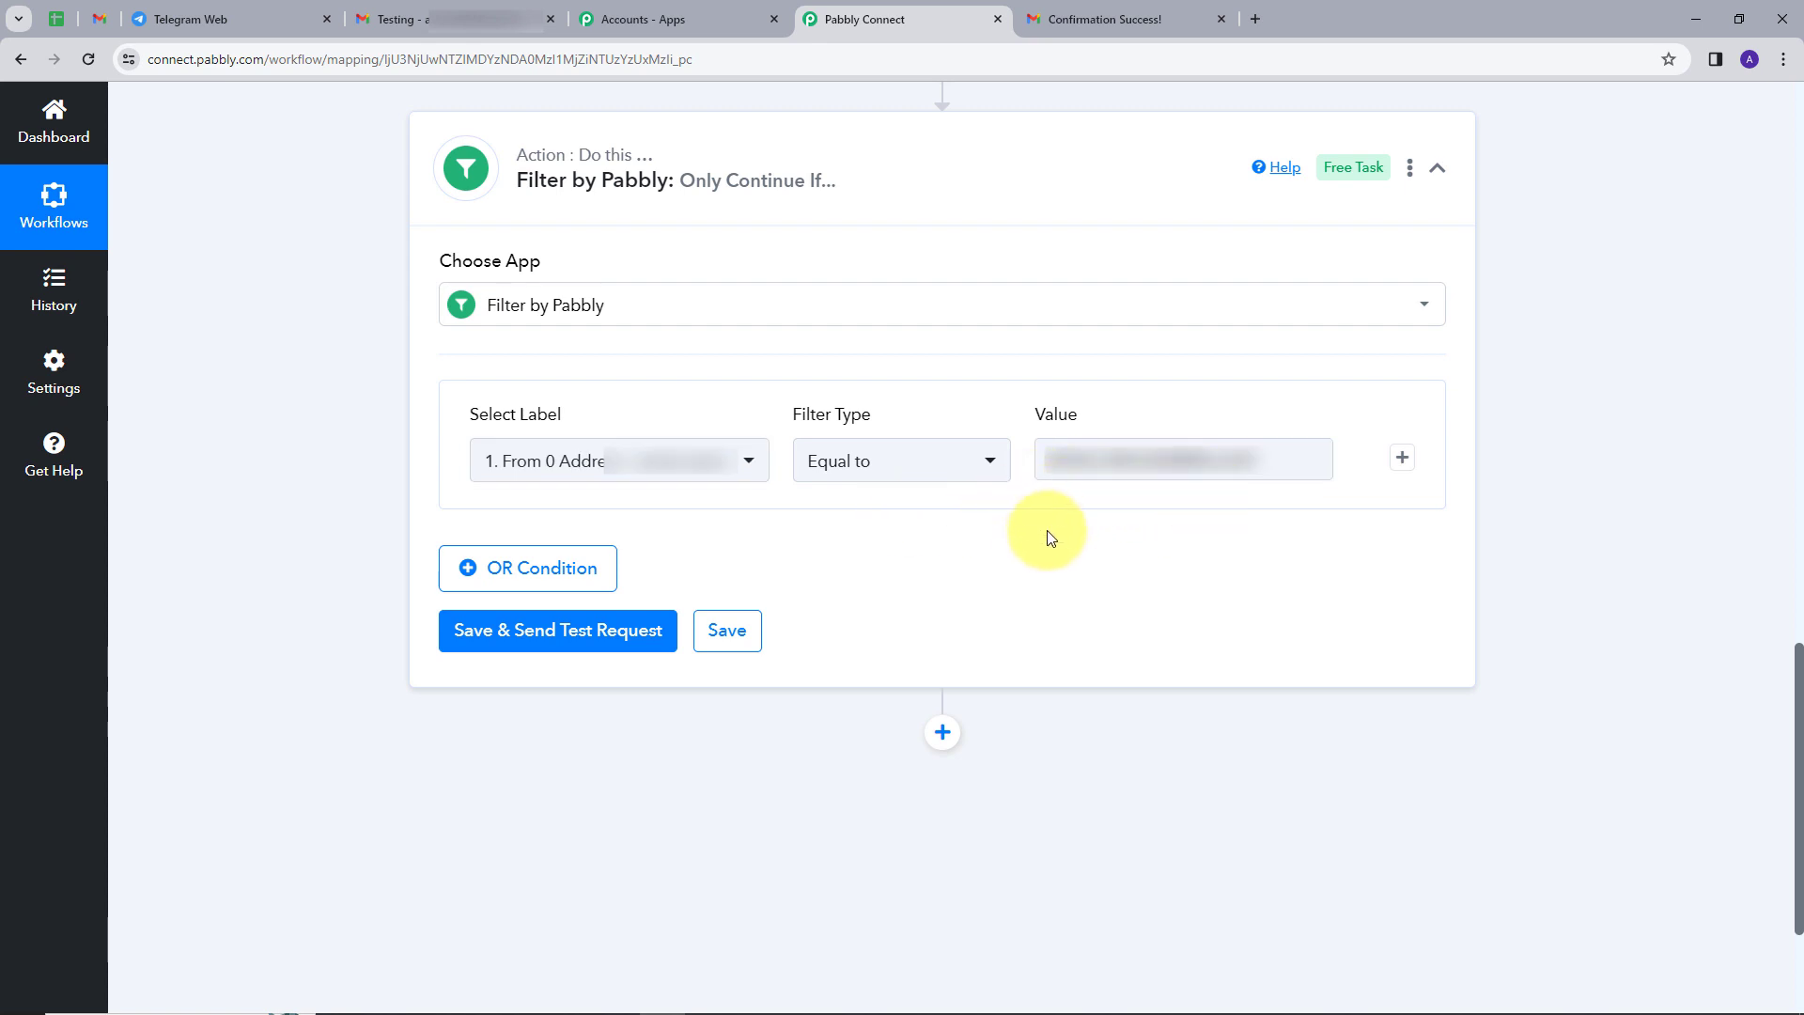
Add an OR condition with From 0 Address, Equal to, and enter the second allowed sender's email address.
left_click(512, 574)
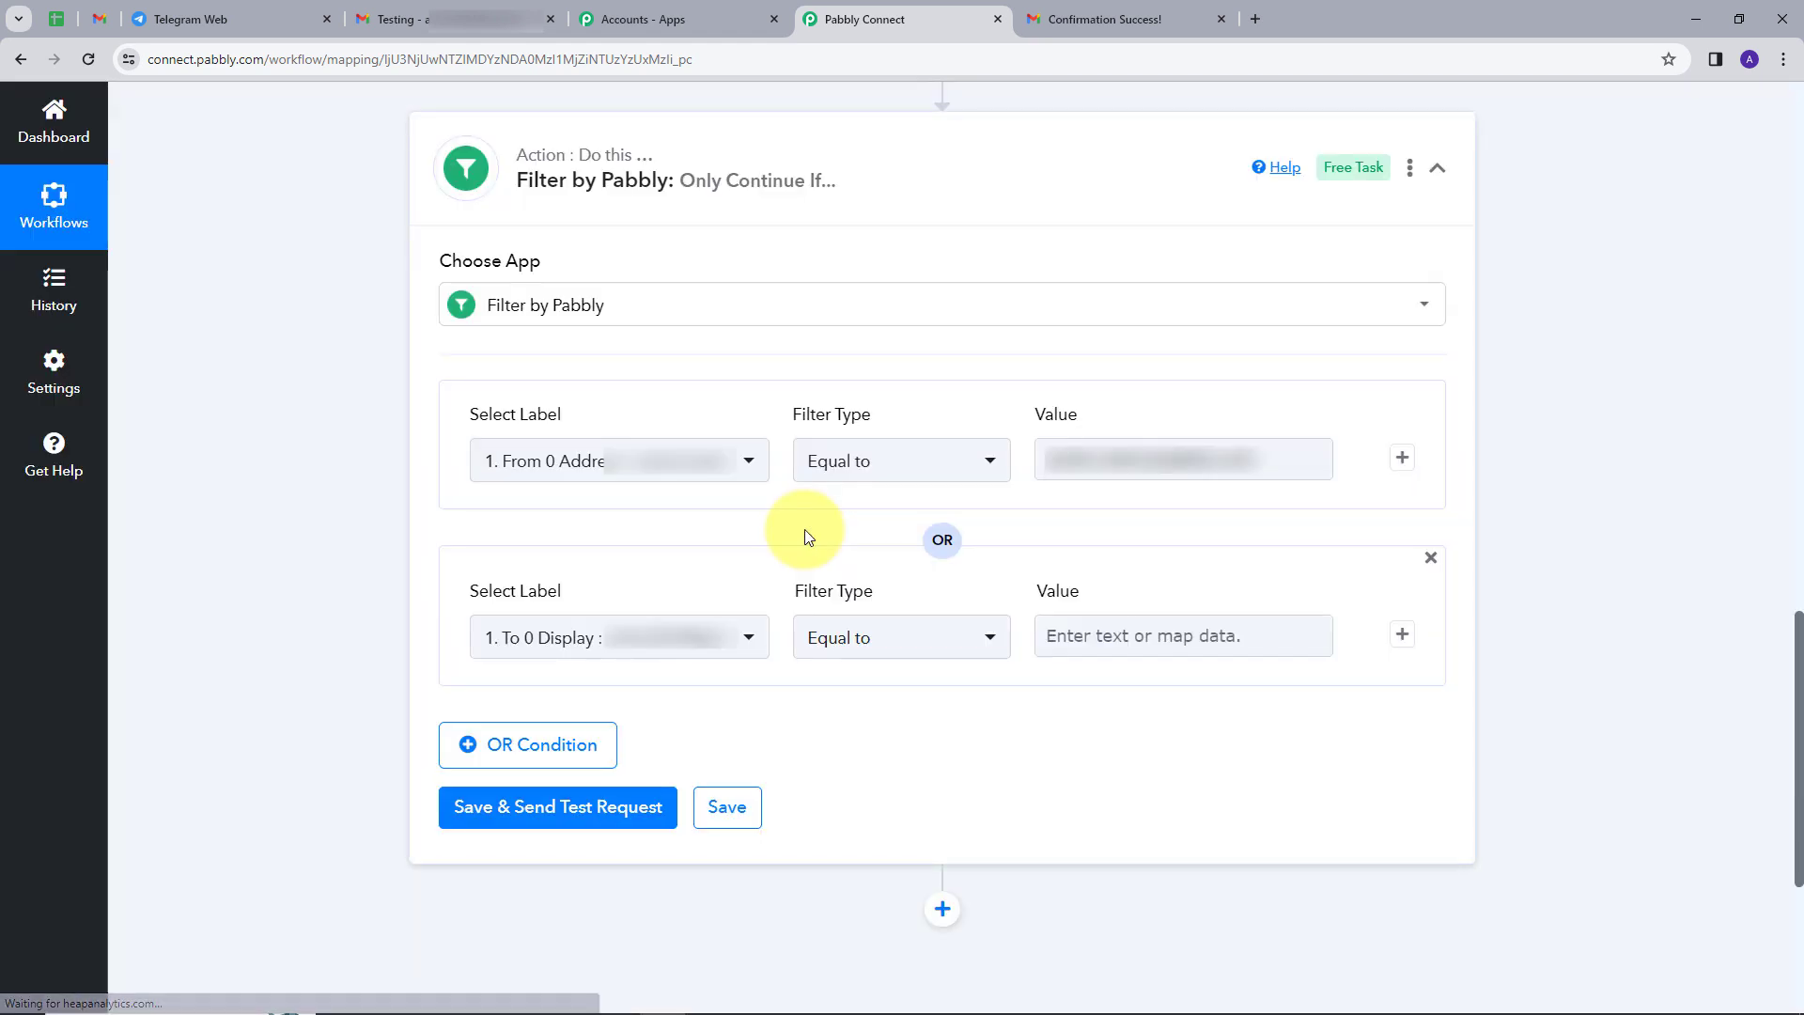
scroll(739, 555, "down", 1)
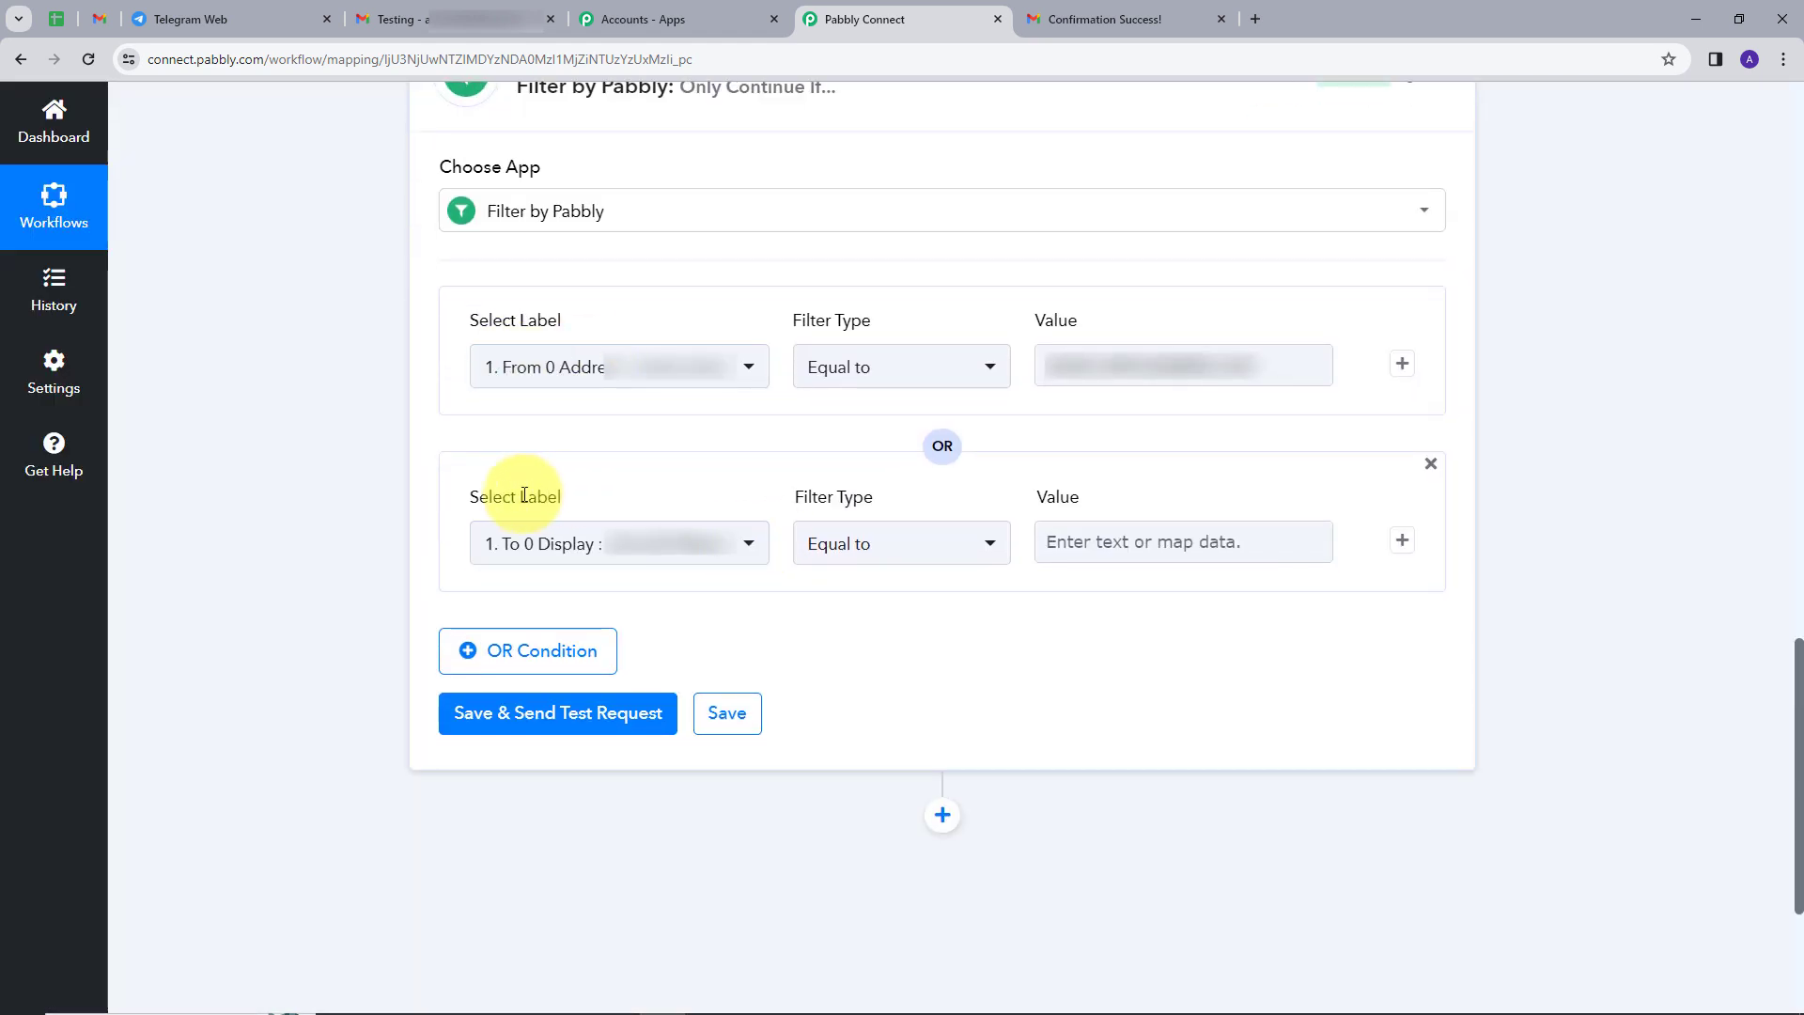
left_click(742, 555)
left_click(717, 664)
left_click(685, 826)
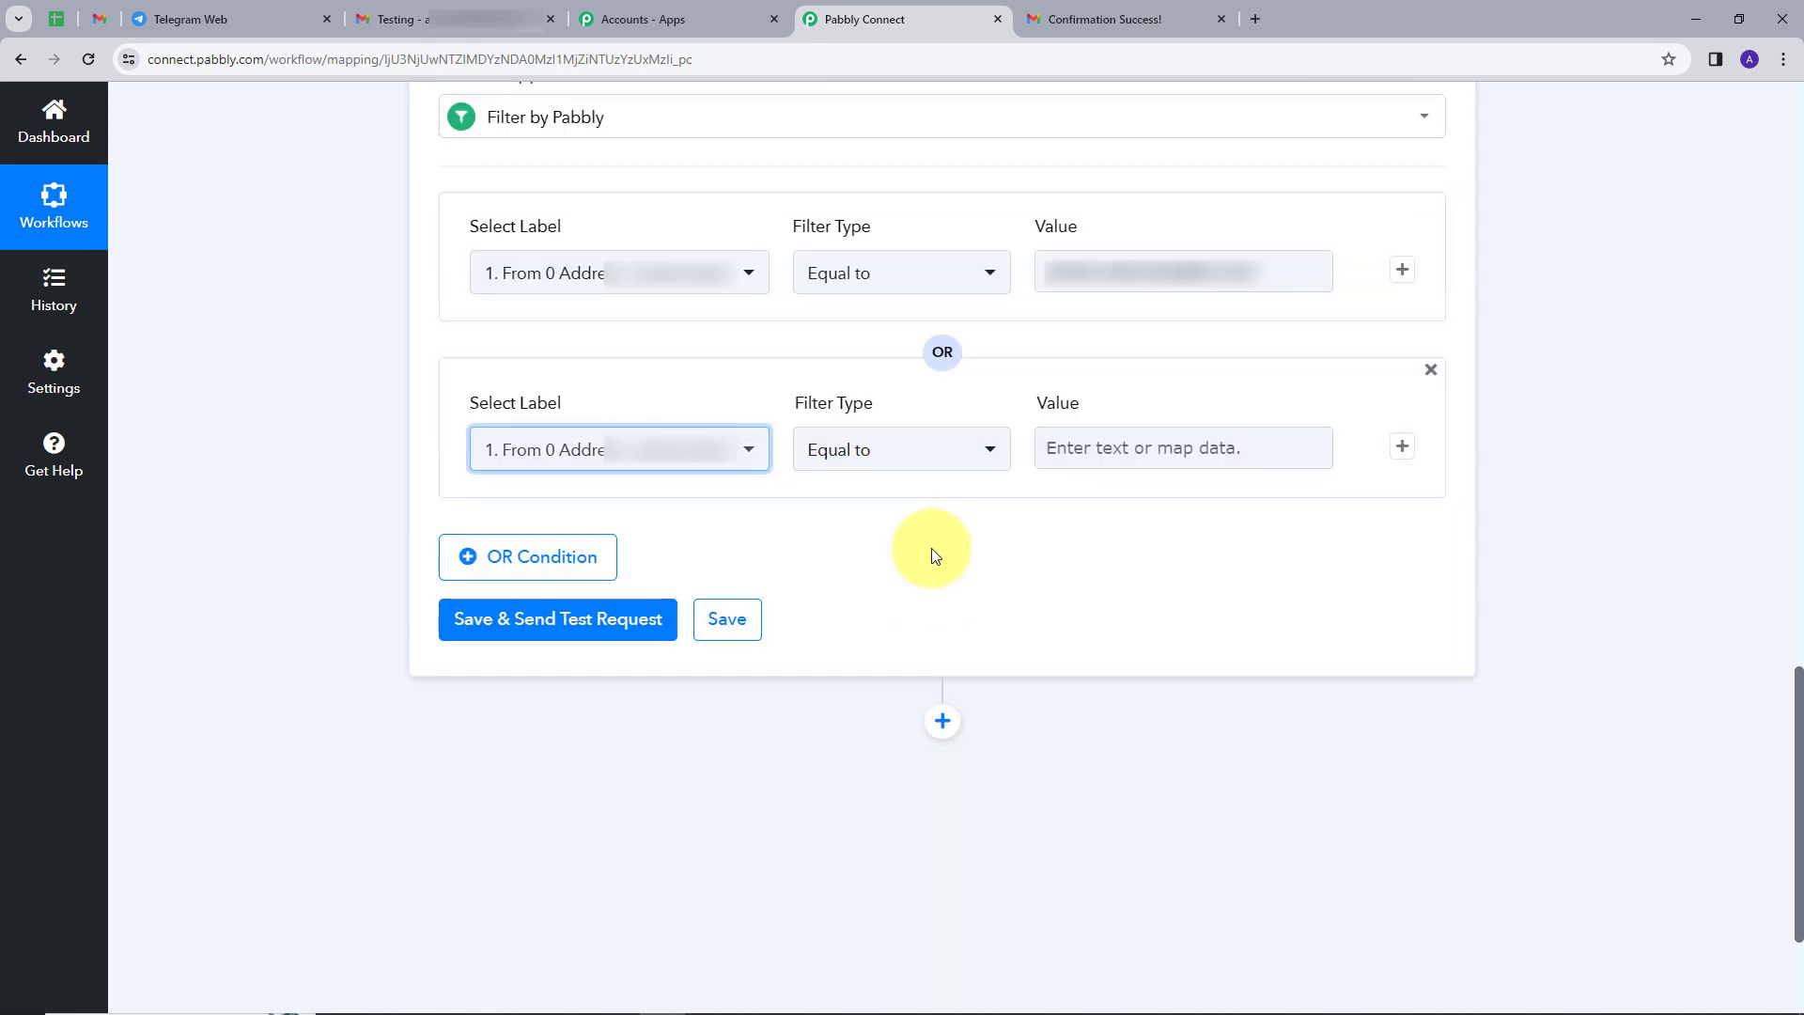
left_click(1191, 445)
key("ctrl+v")
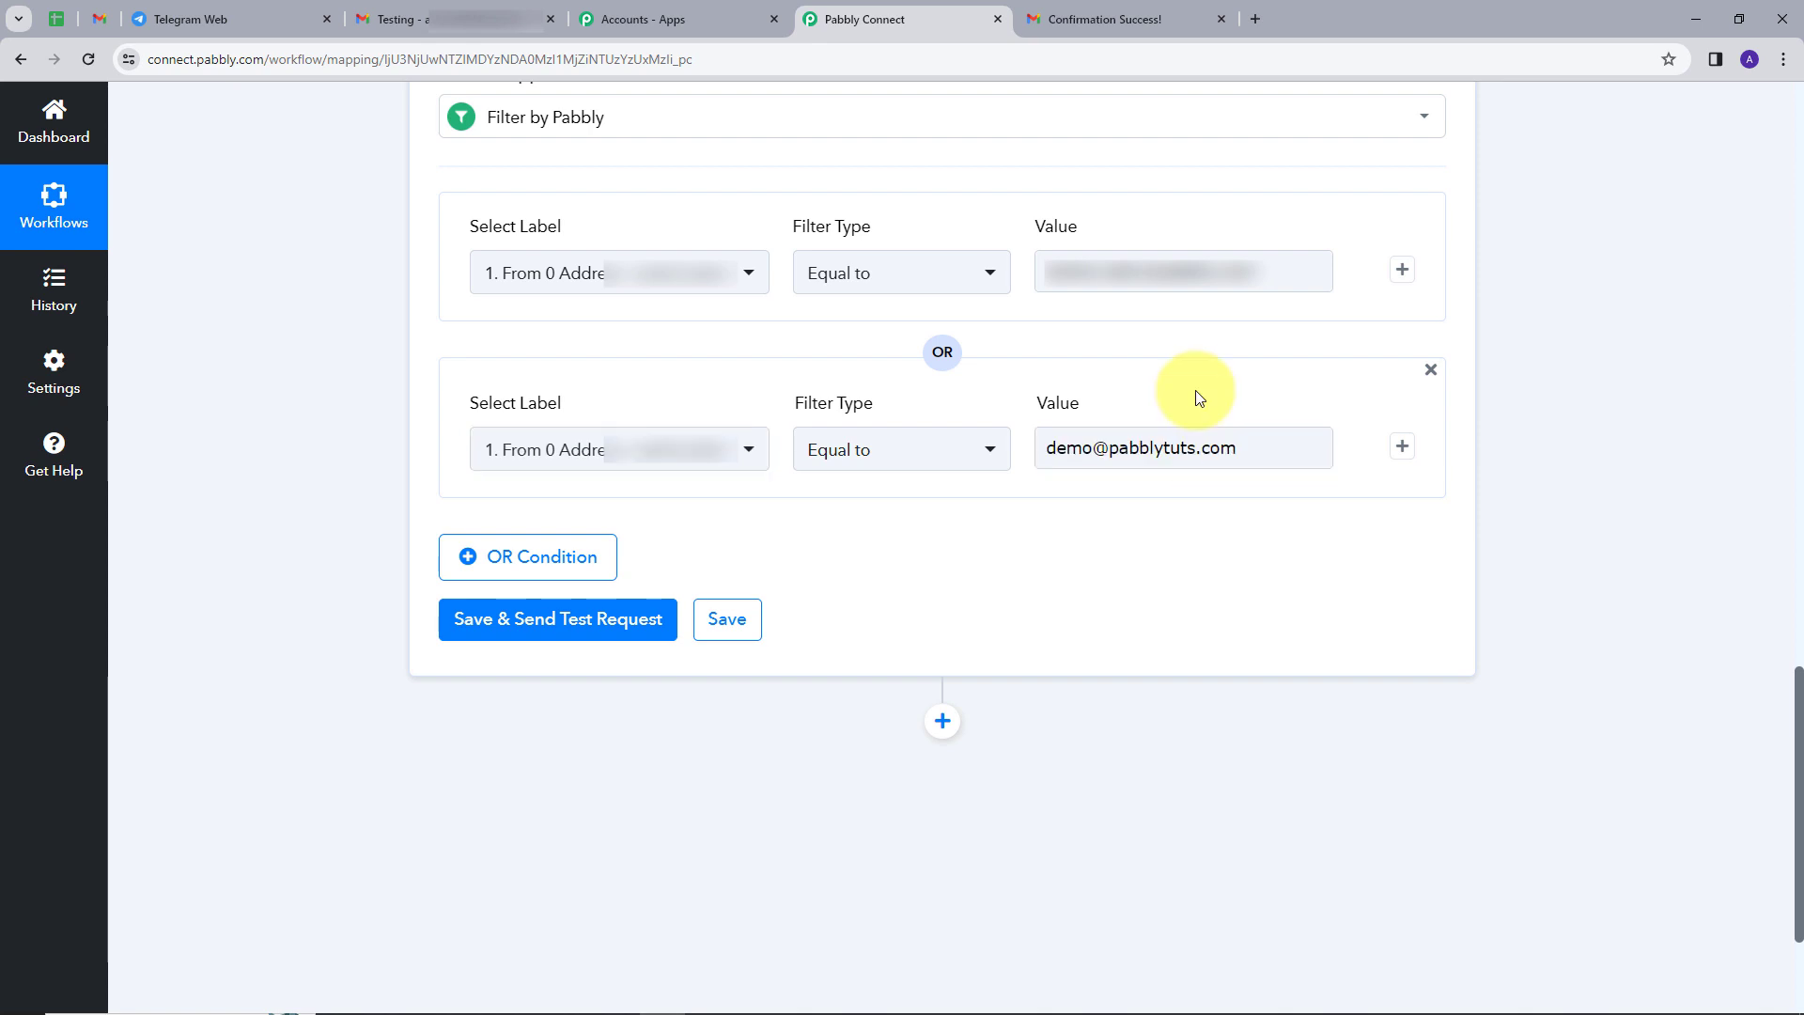
Add another OR condition matching From 0 Address to the third allowed sender's email address.
left_click(569, 558)
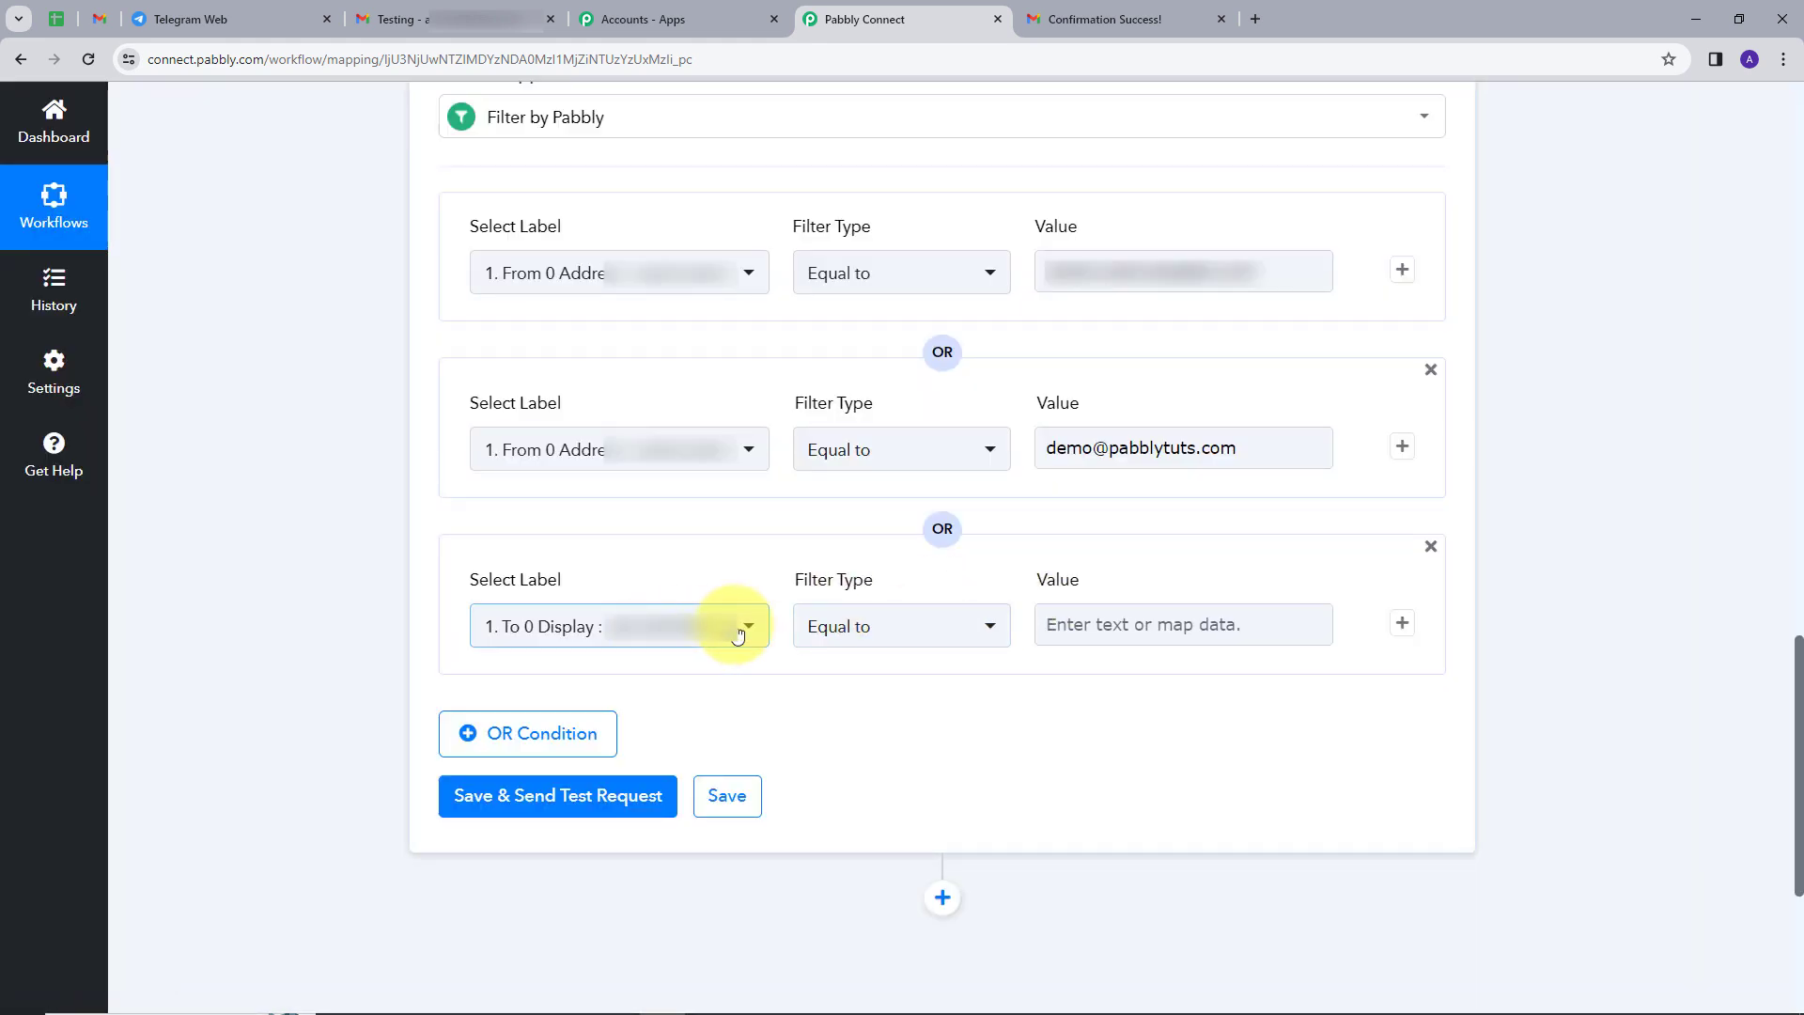
left_click(735, 630)
left_click(747, 522)
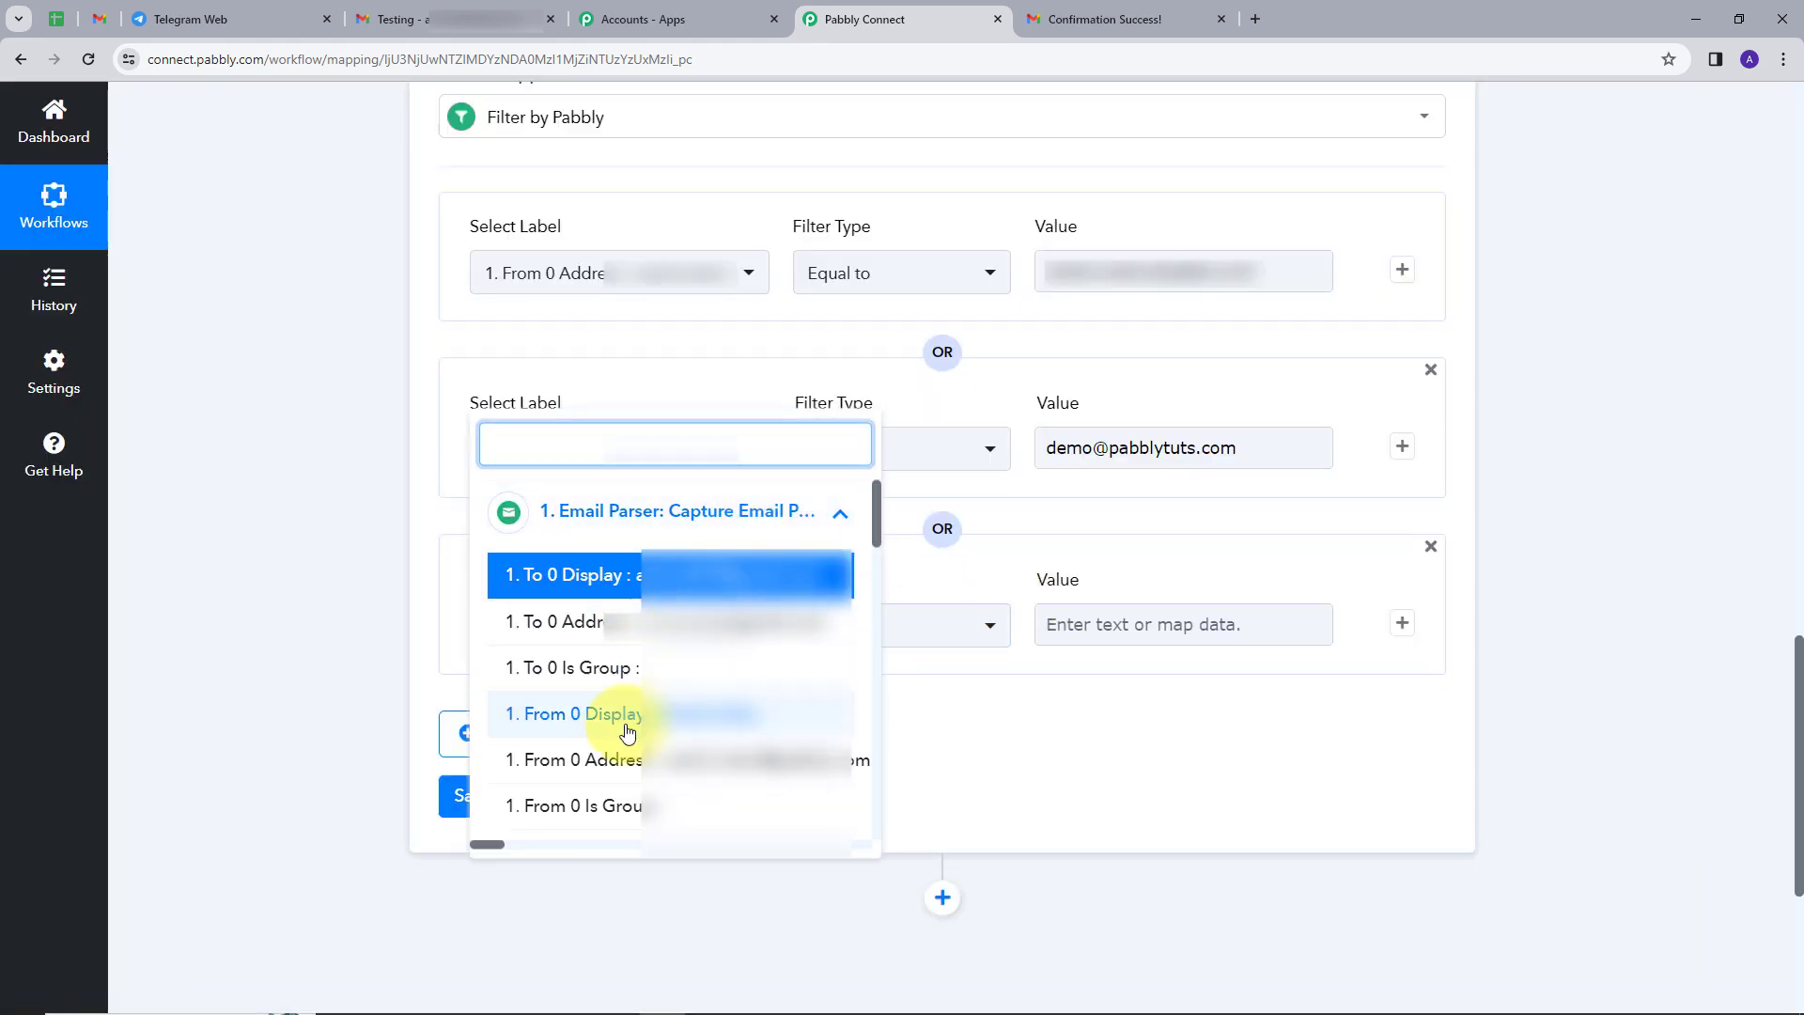
left_click(636, 768)
left_click(1080, 624)
key("ctrl+v")
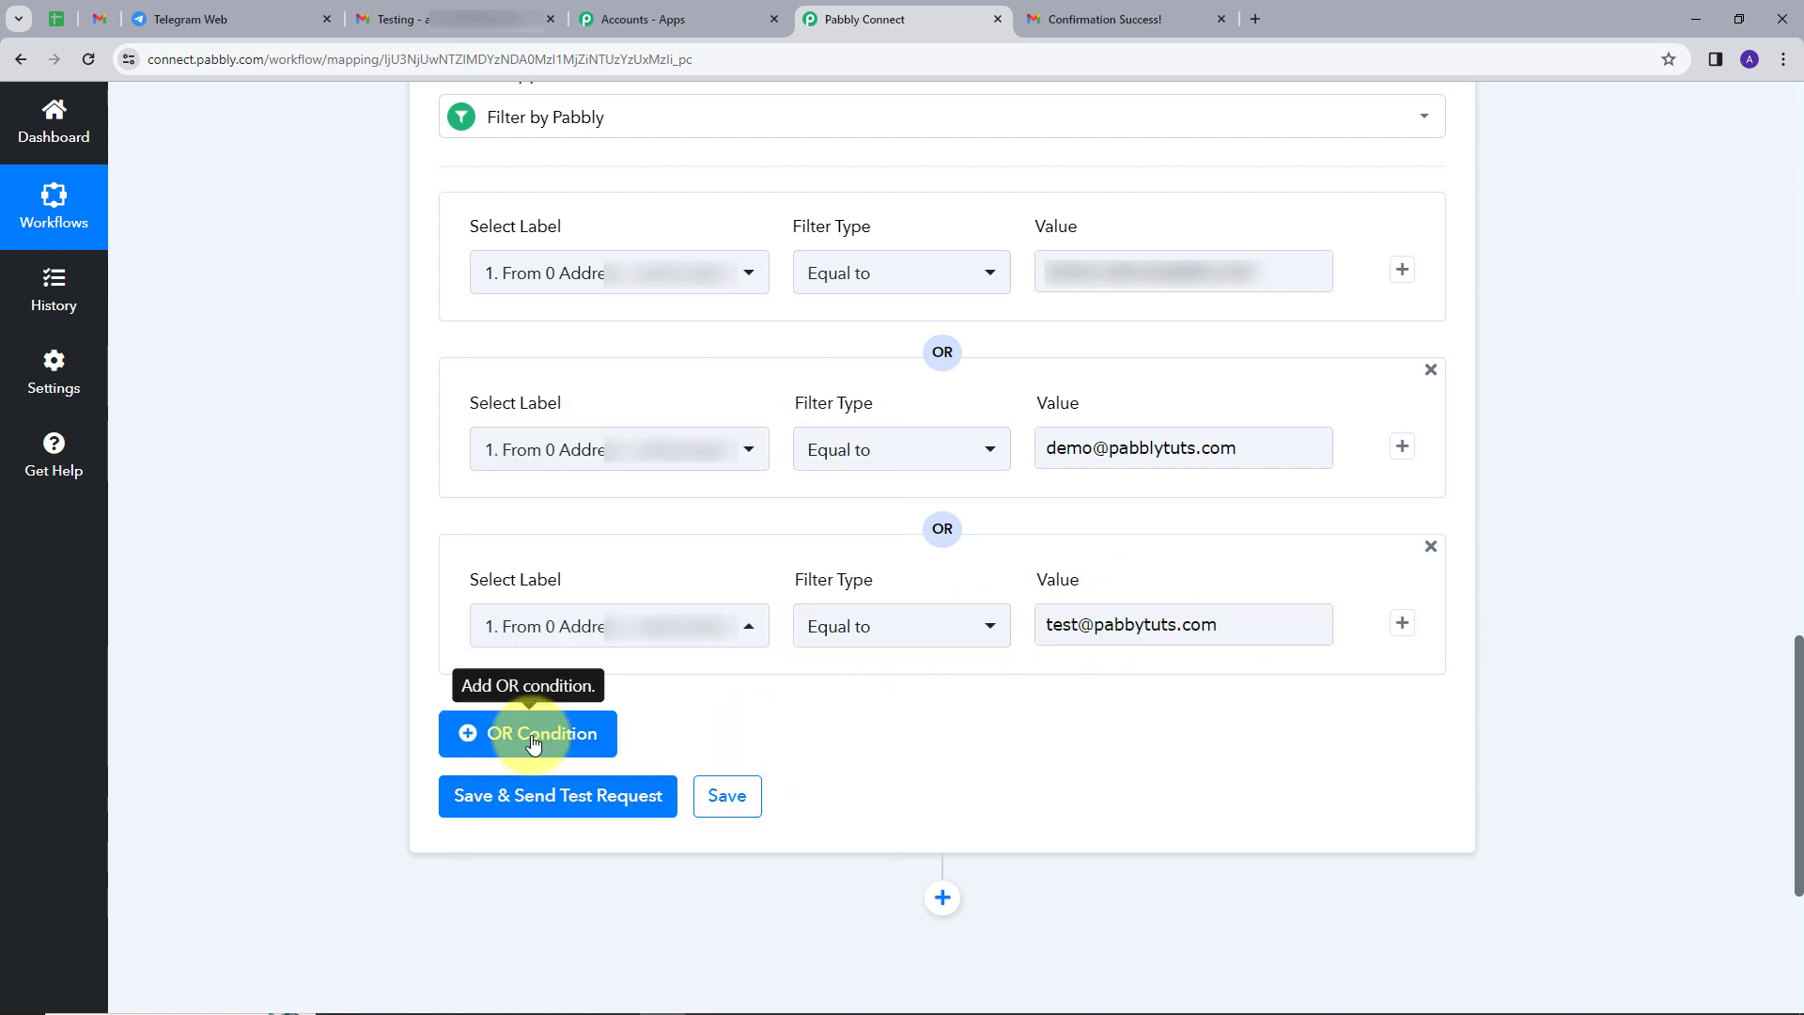
Add a fourth OR-linked condition on From 0 Address, Equal to, with the next allowed sender's email address.
left_click(482, 742)
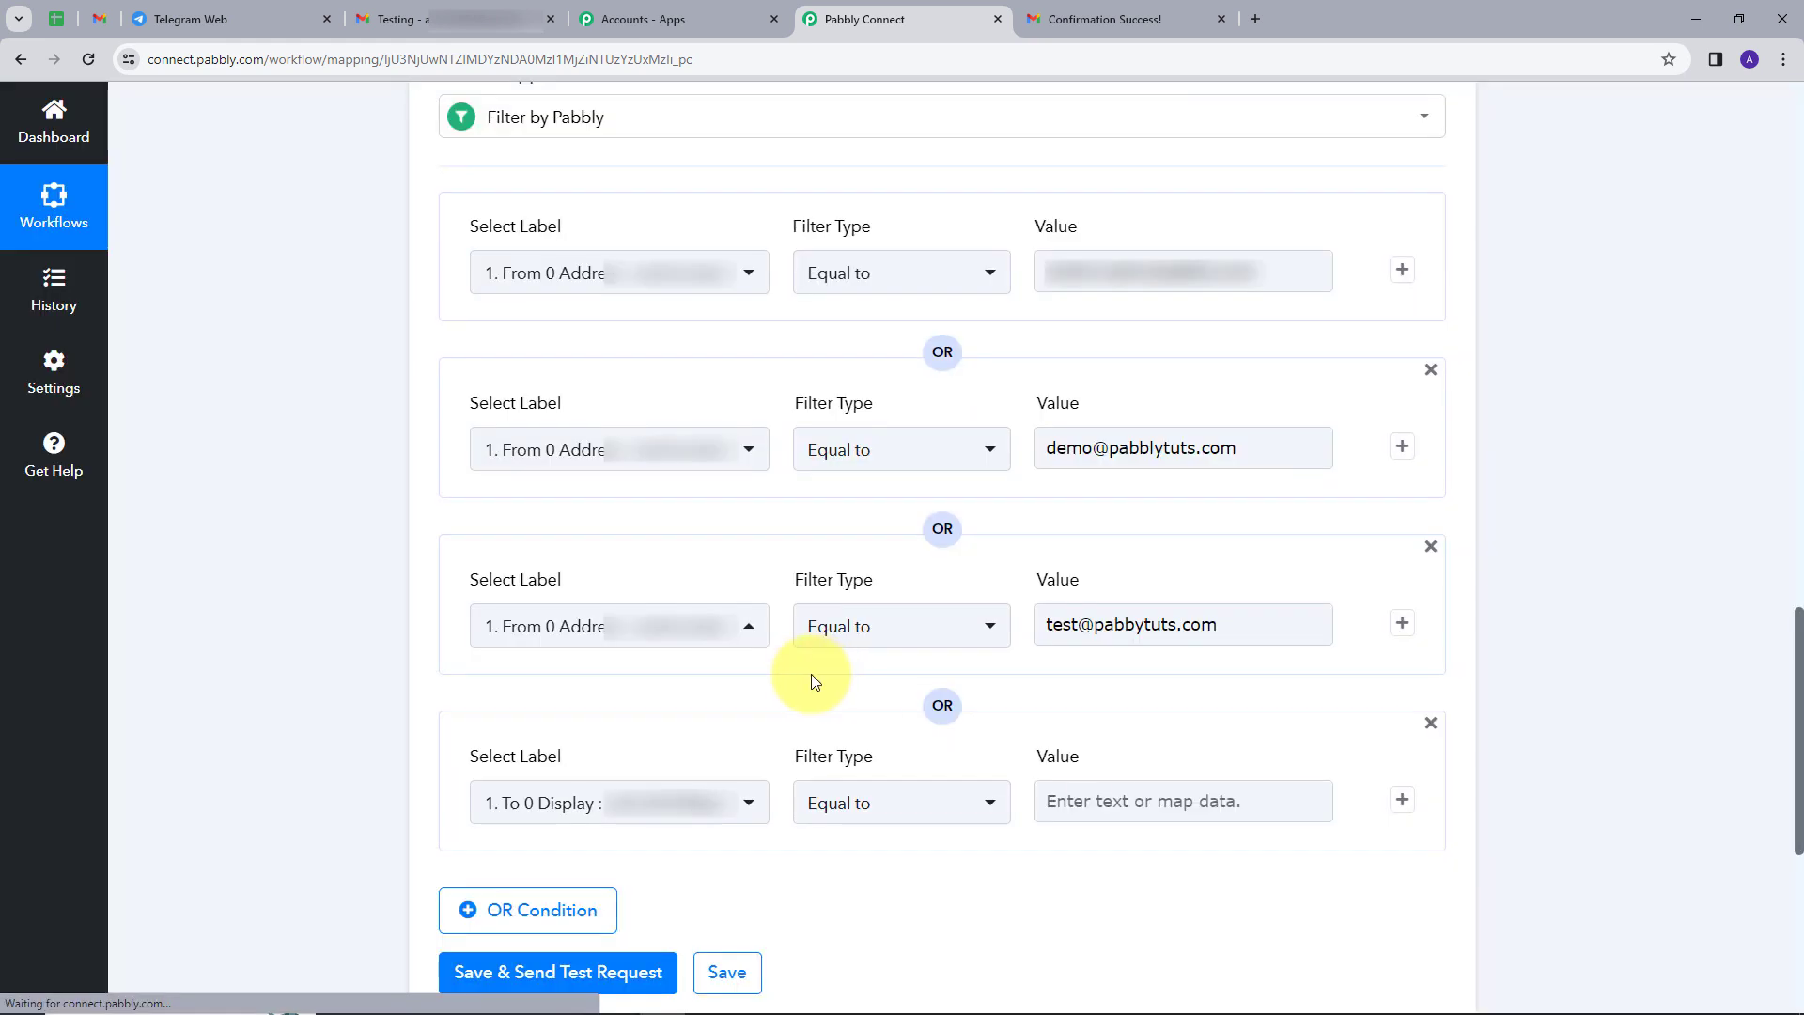
scroll(810, 674, "down", 2)
left_click(745, 616)
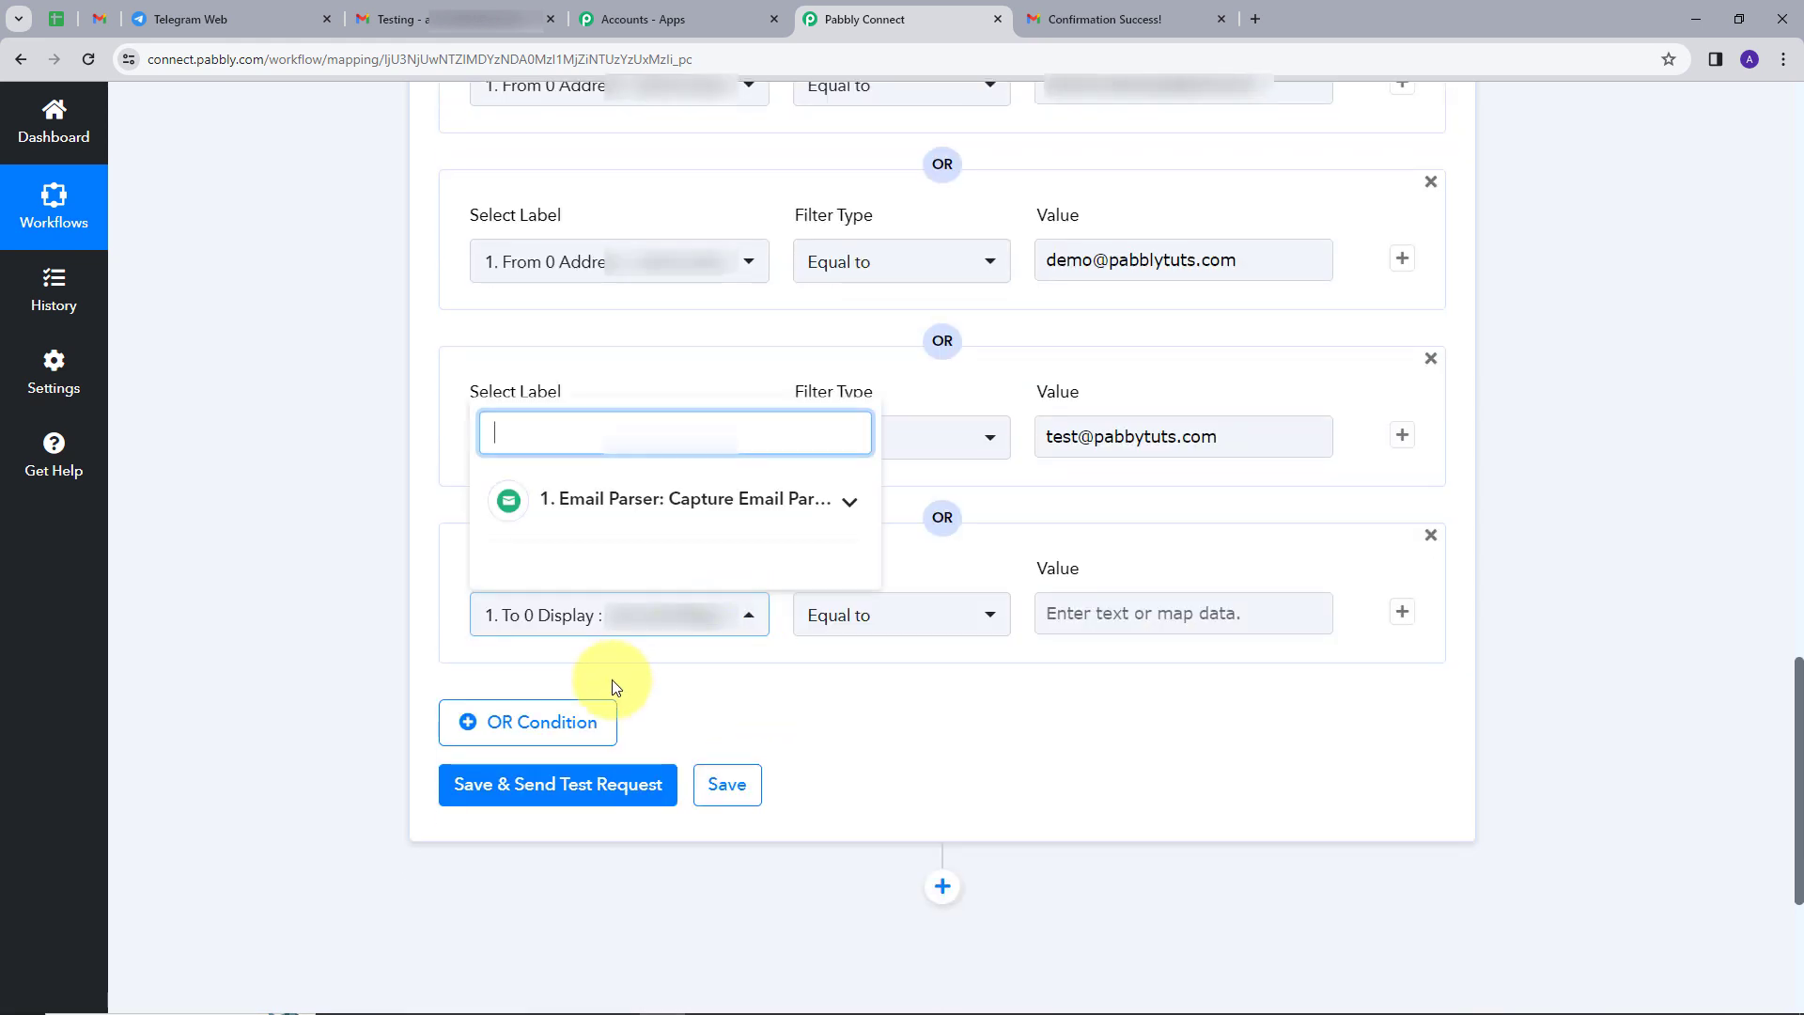
left_click(706, 507)
left_click(637, 748)
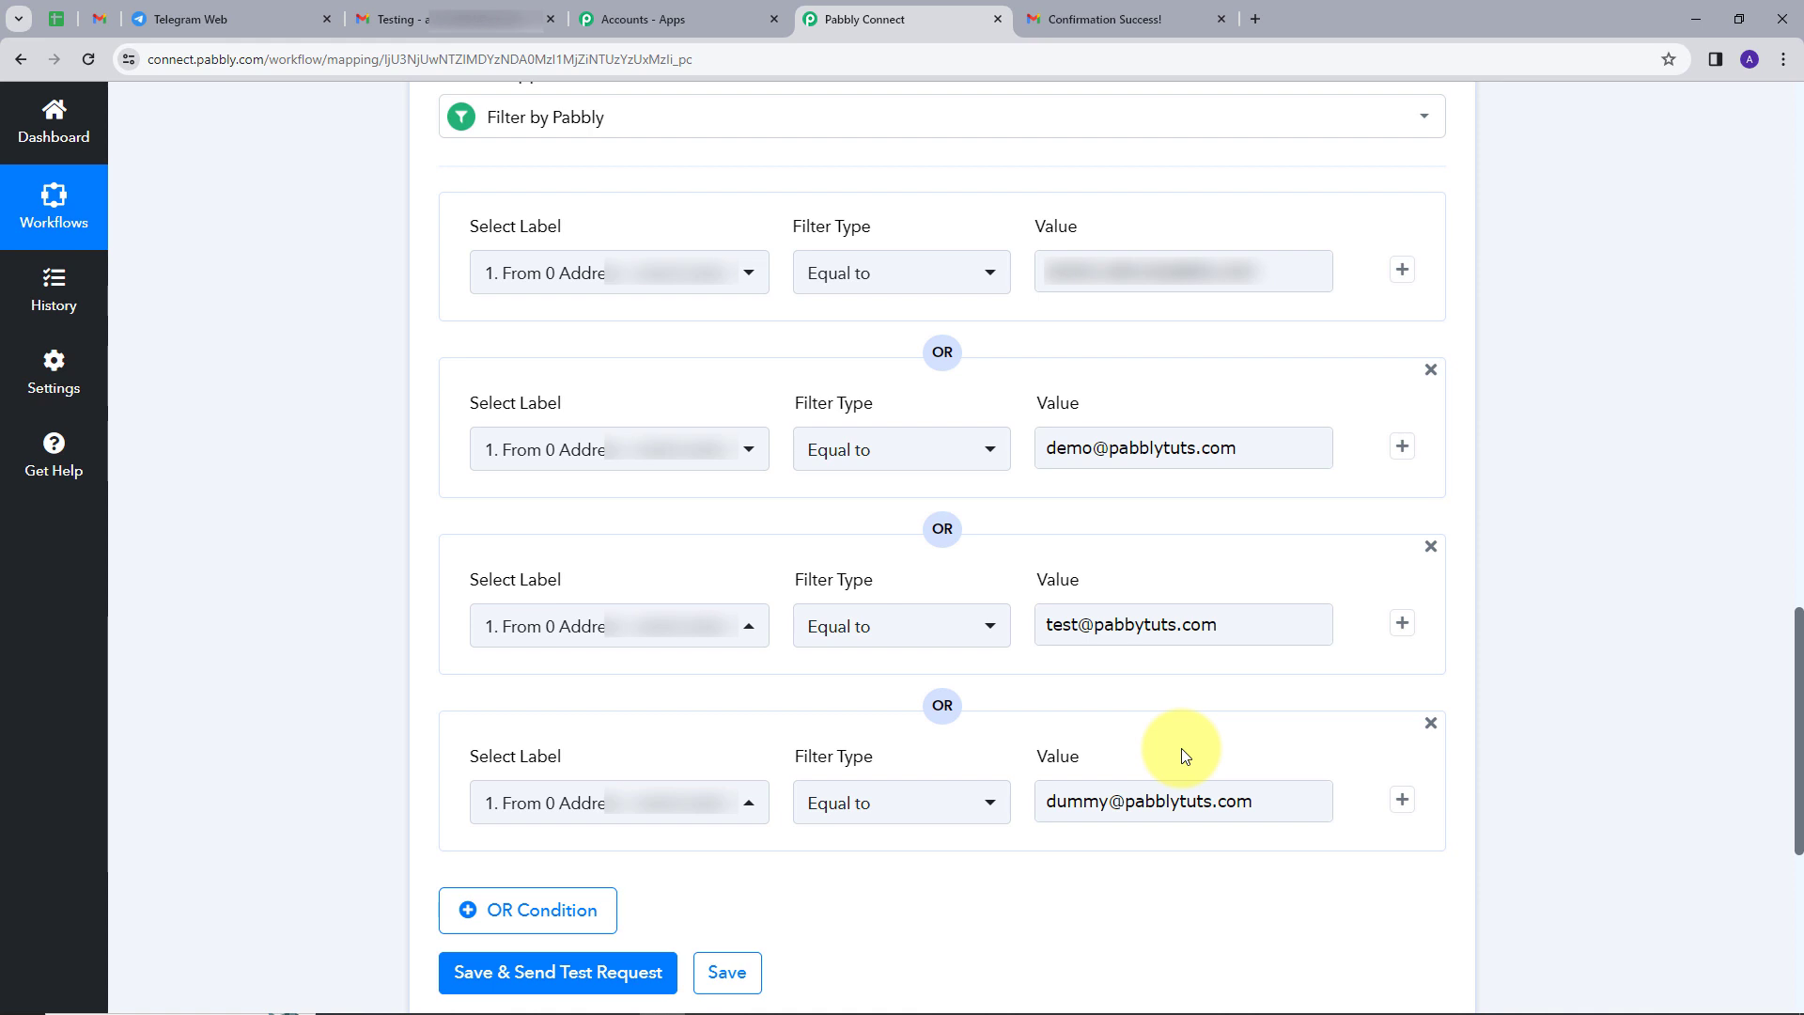
Save the filter conditions, send a test request and check the filter's response.
scroll(773, 797, "down", 1)
left_click(594, 883)
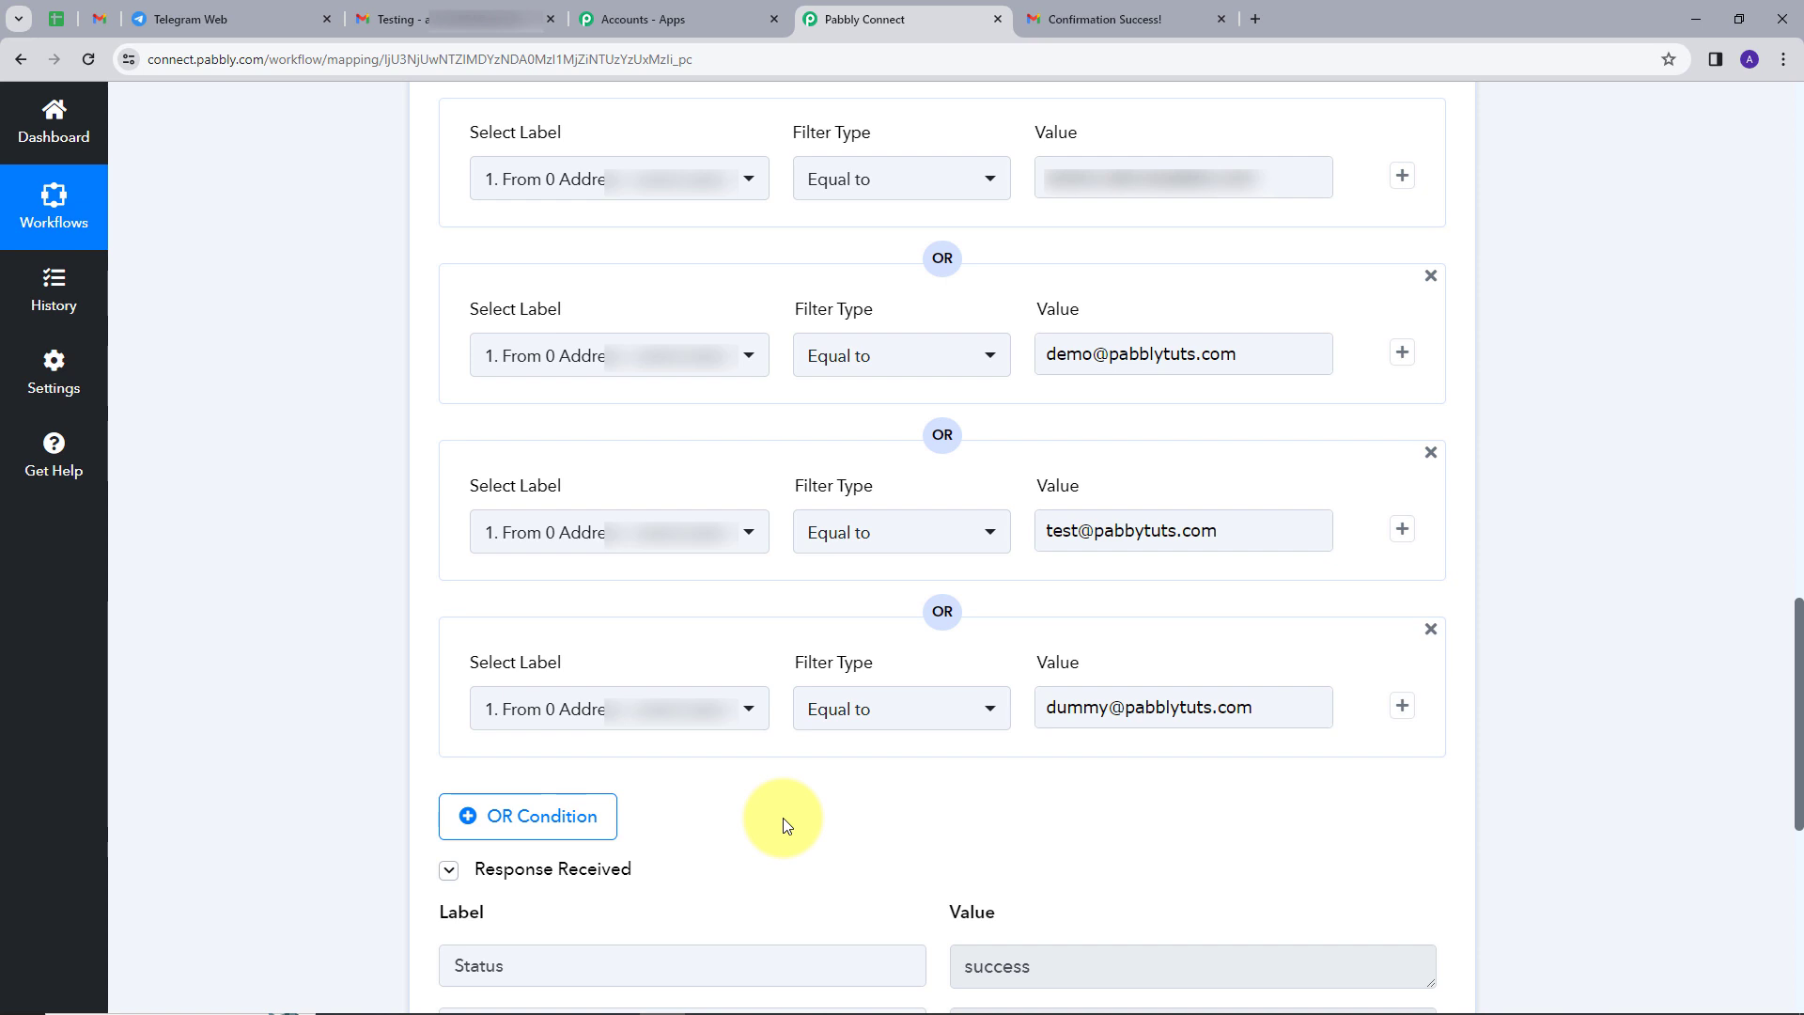
scroll(787, 825, "down", 6)
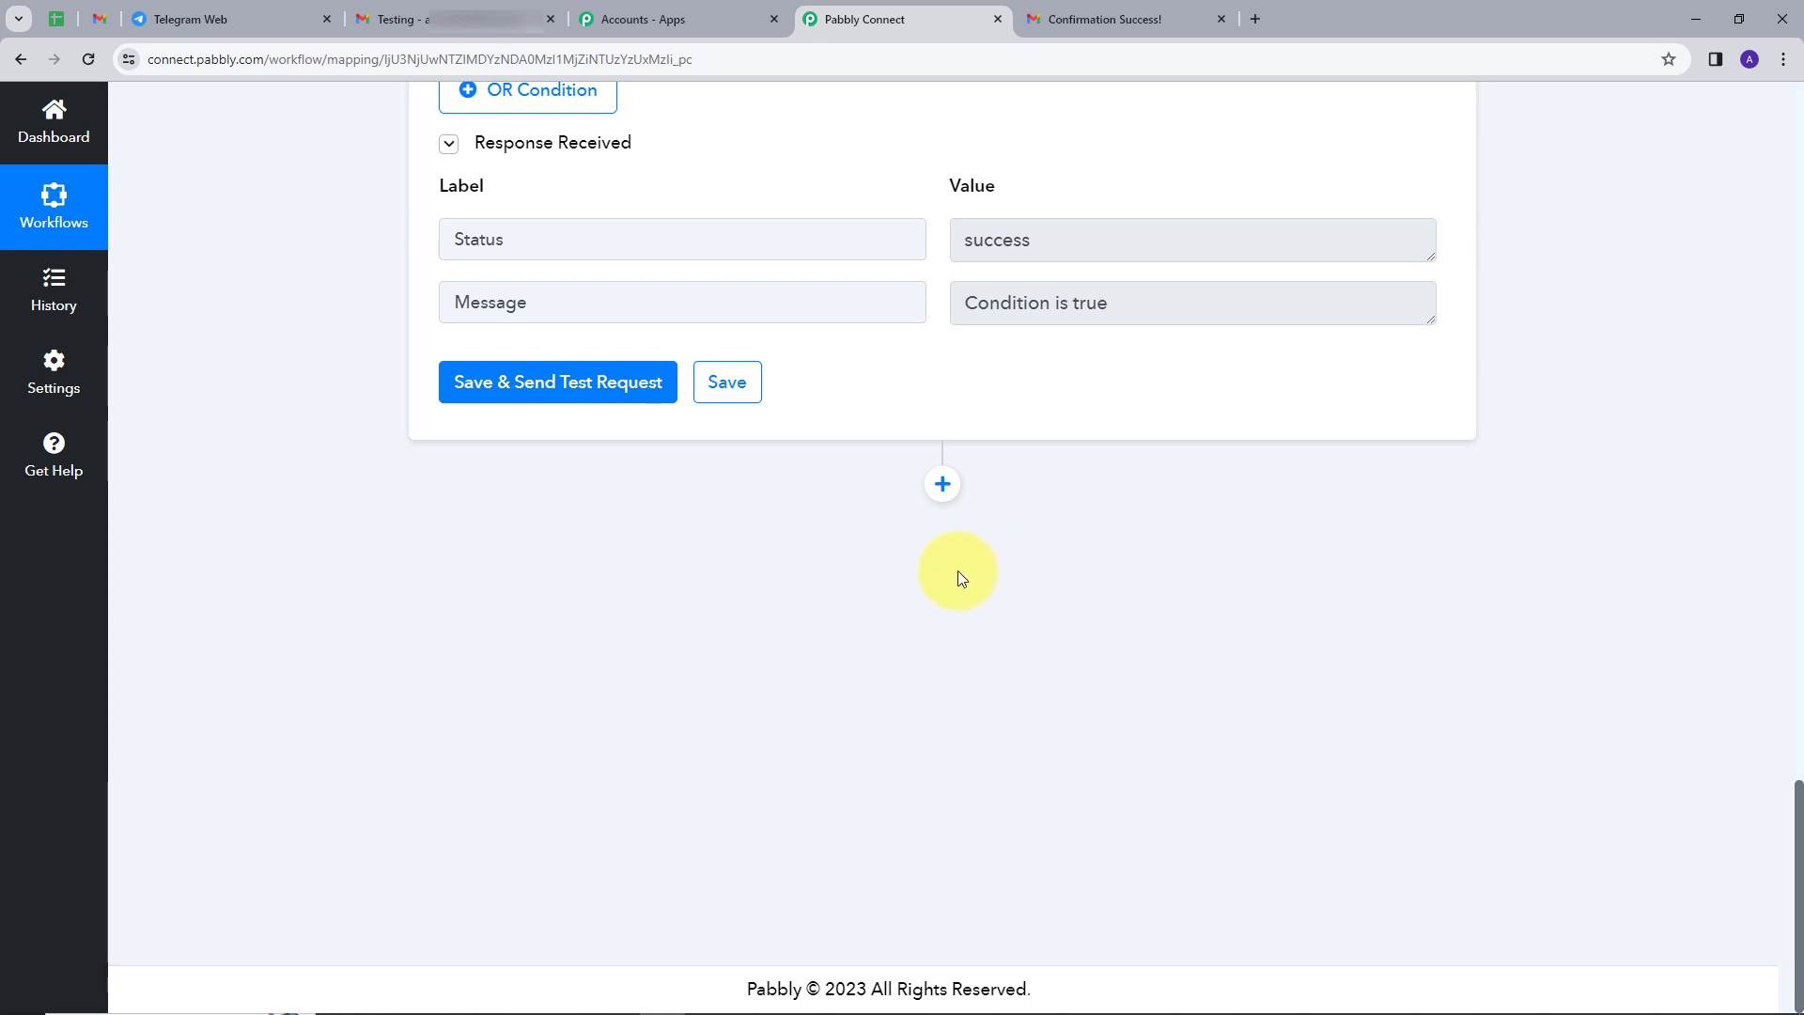
Add an action step after the filter using Telegram Bot with the event Send a Text Message or Reply.
left_click(944, 488)
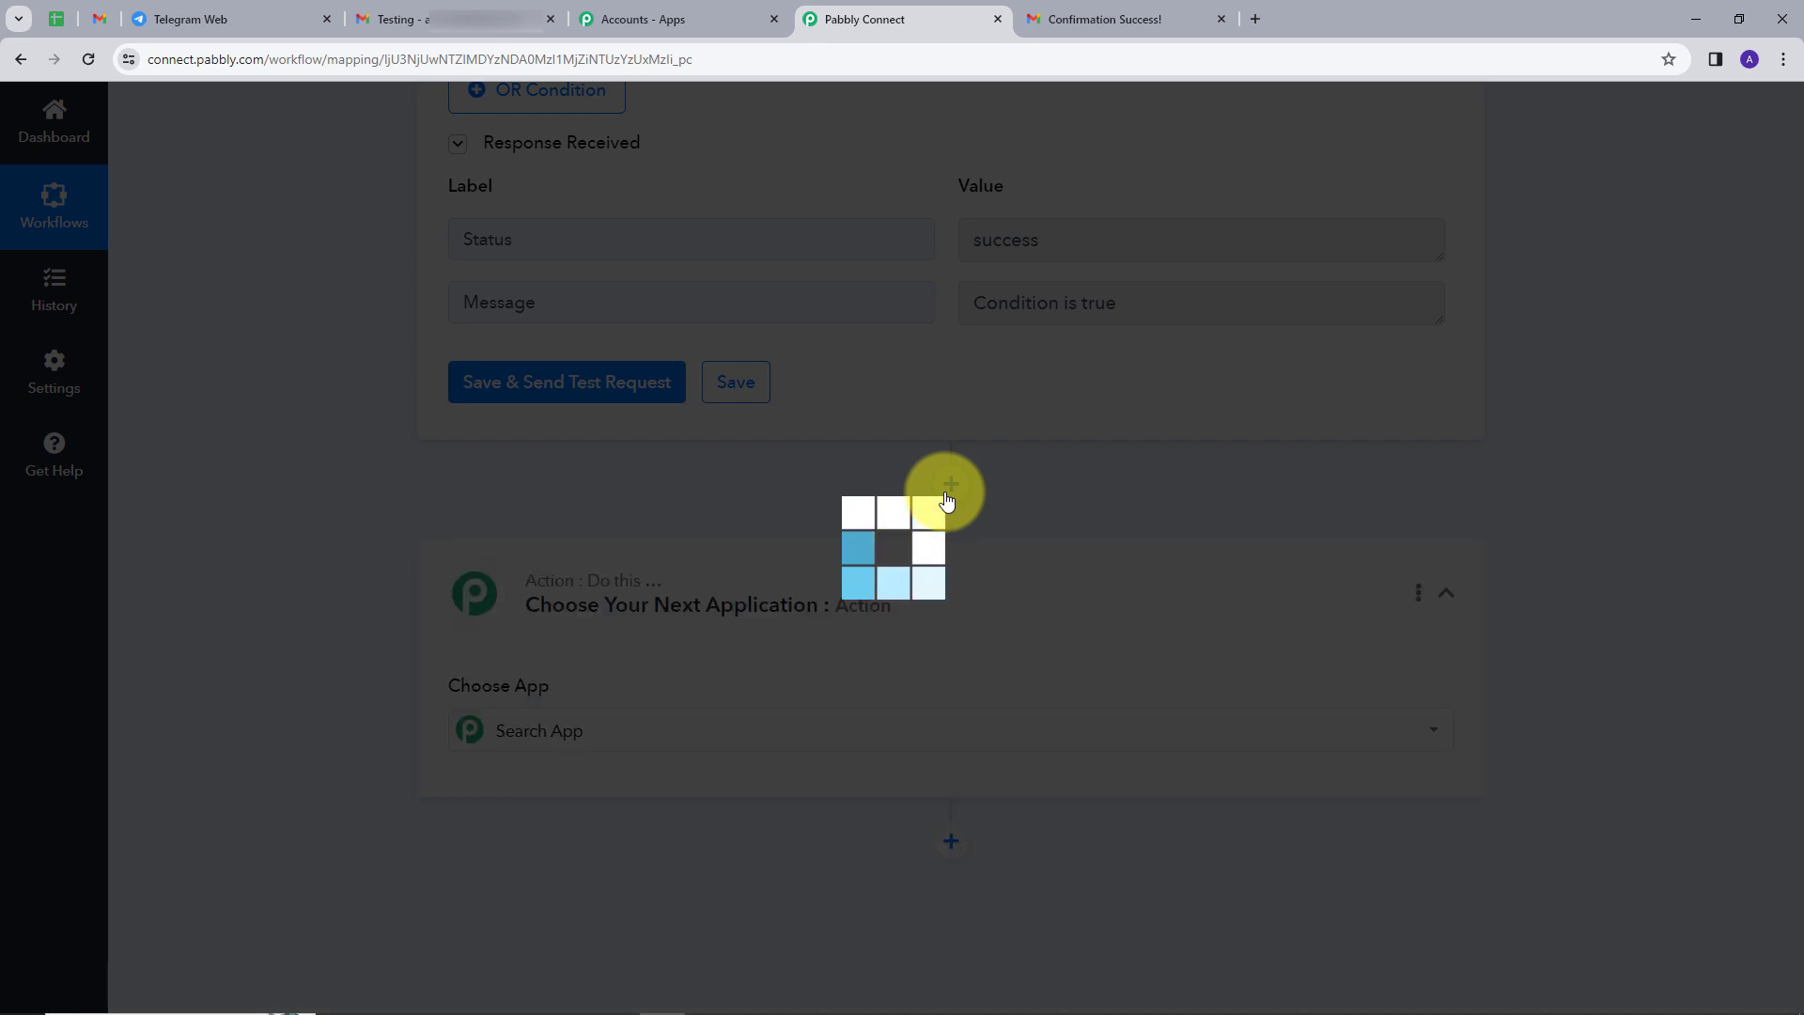
scroll(752, 511, "down", 2)
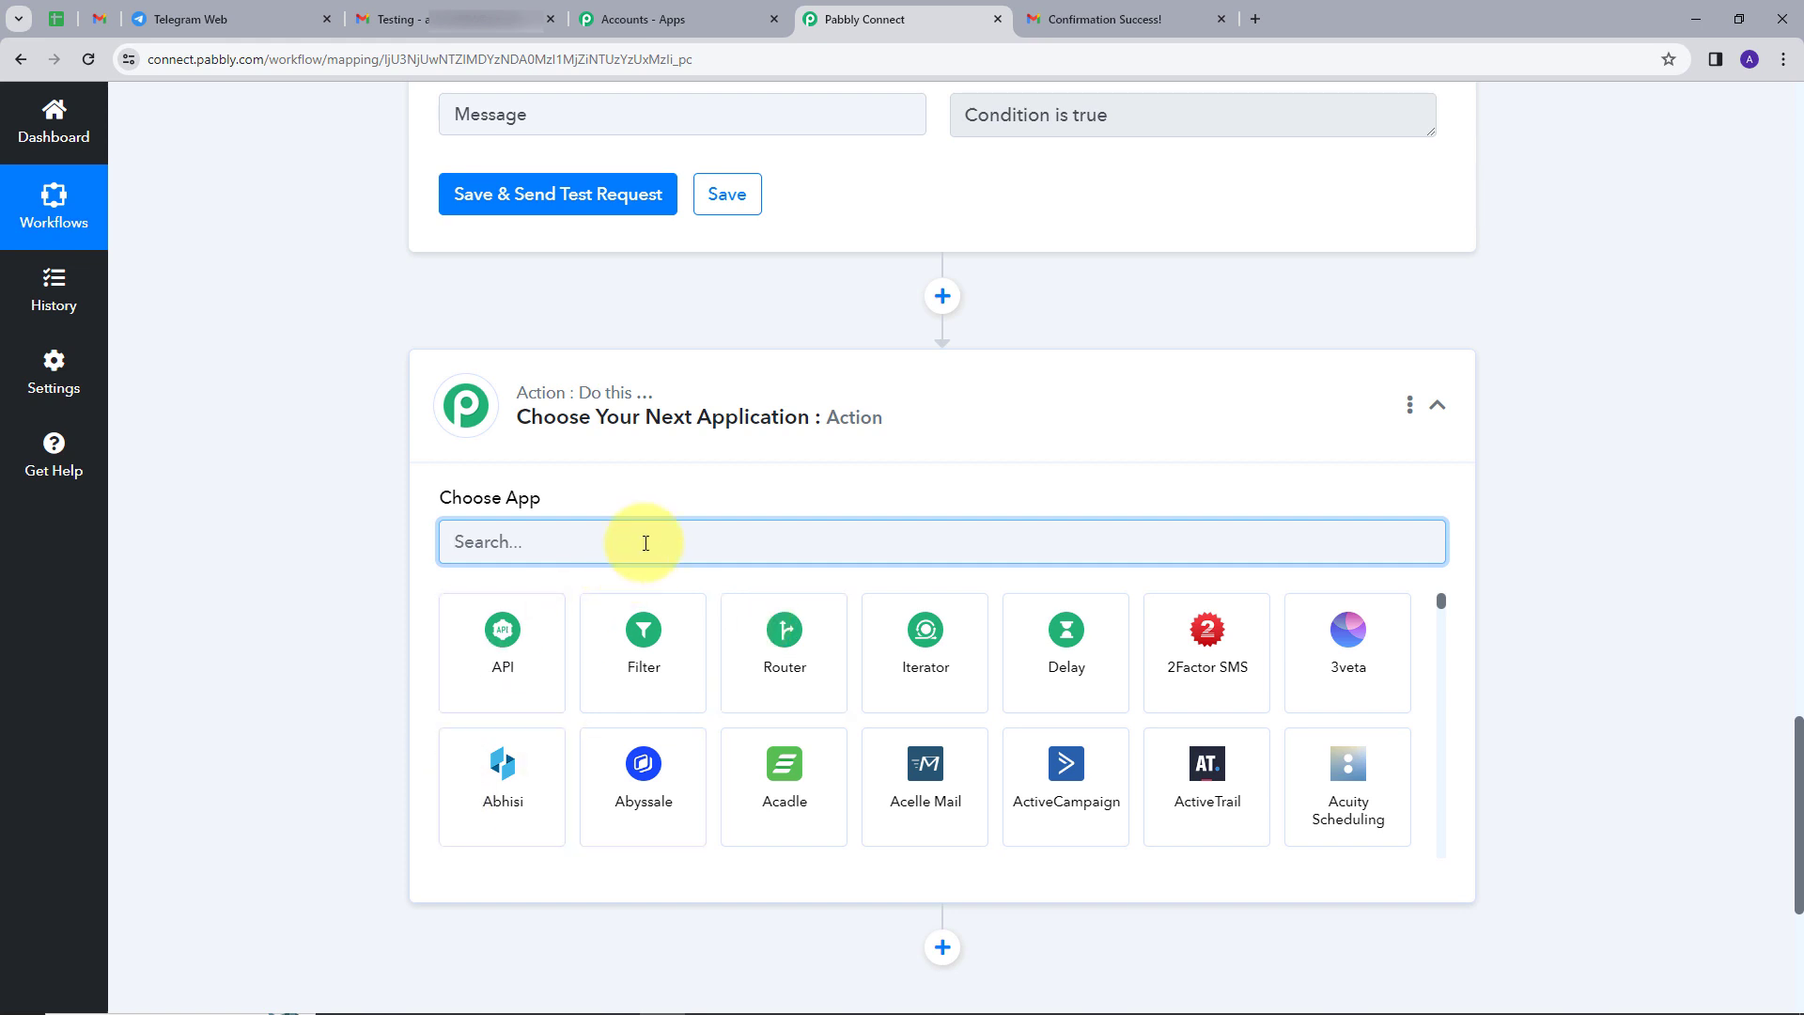
type("tele")
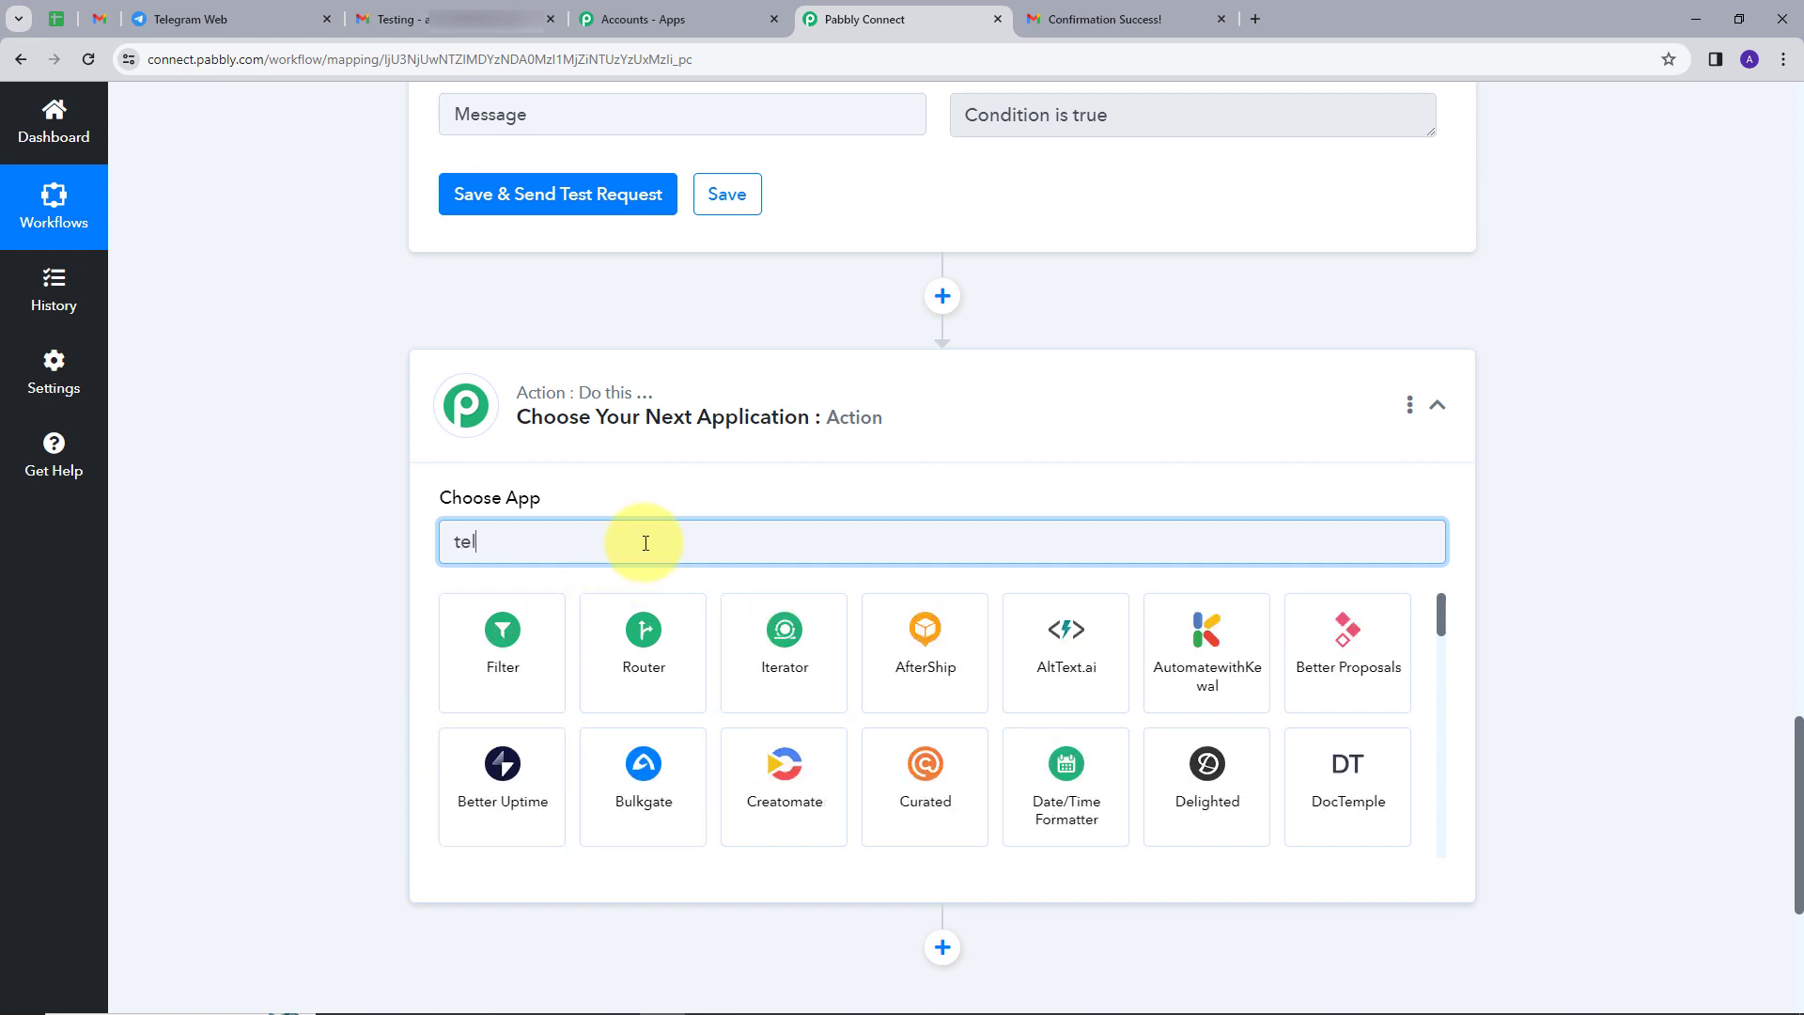
left_click(511, 669)
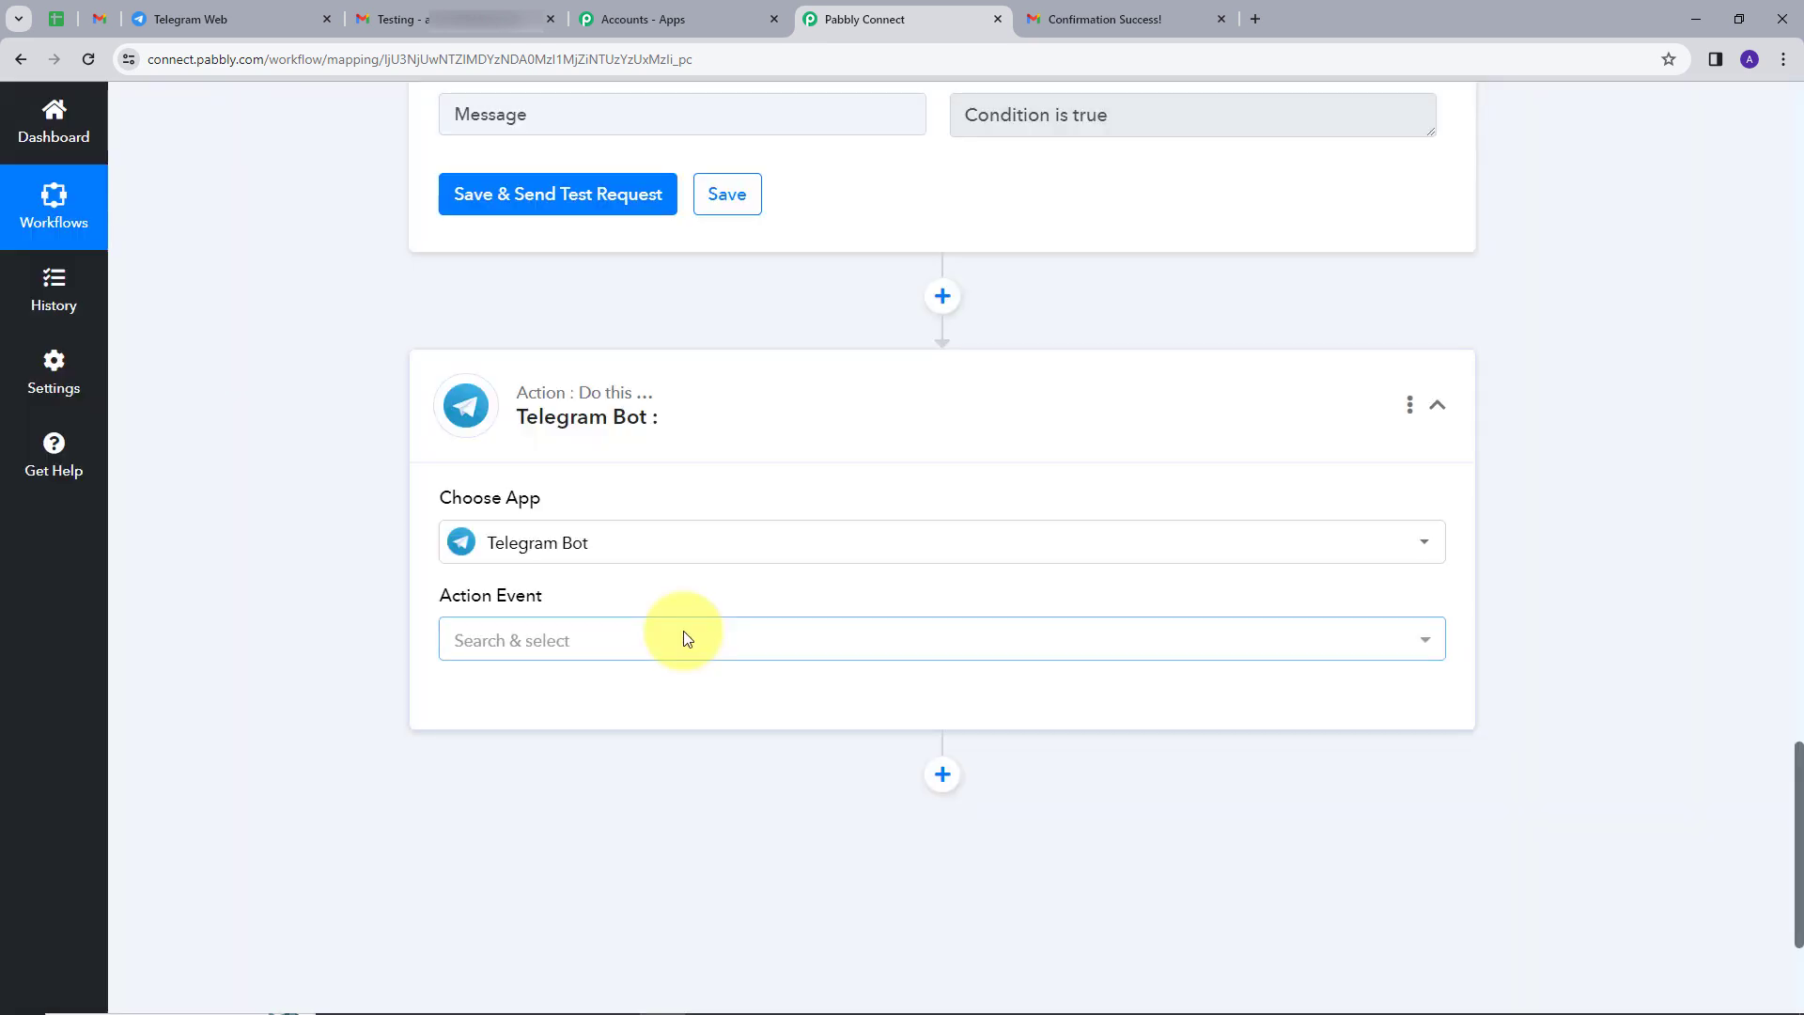
left_click(1232, 650)
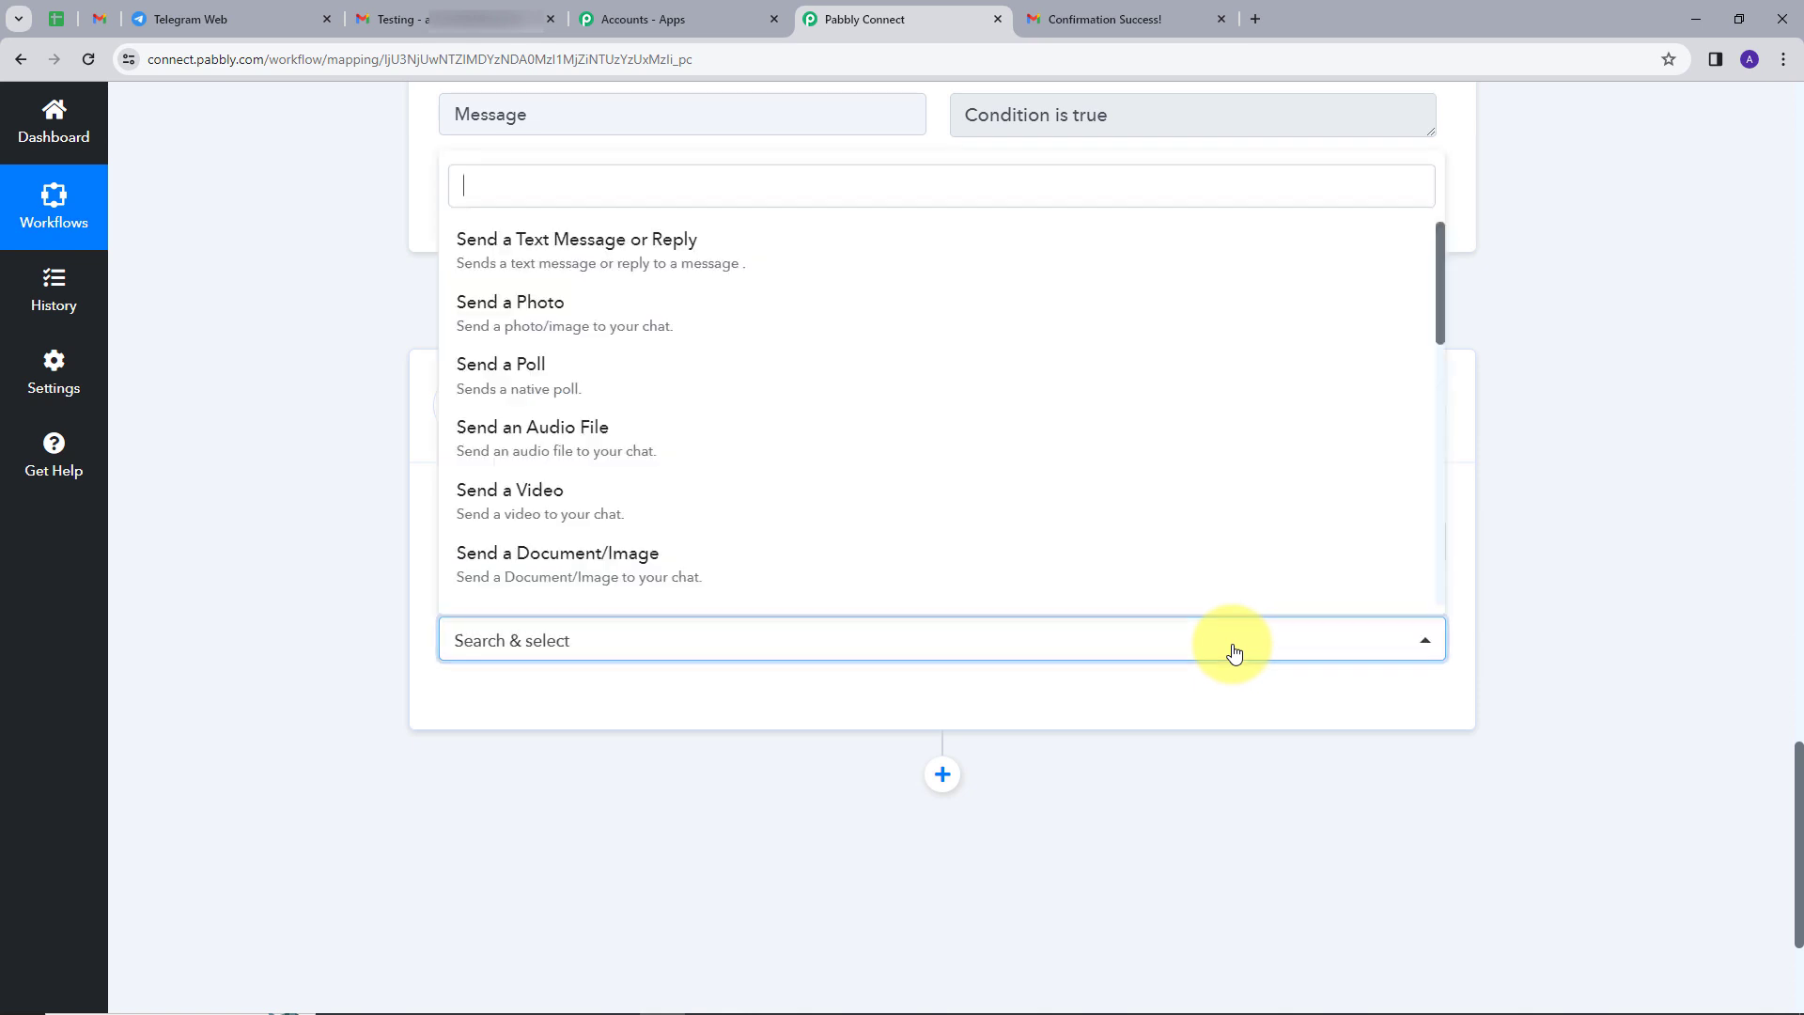
left_click(629, 260)
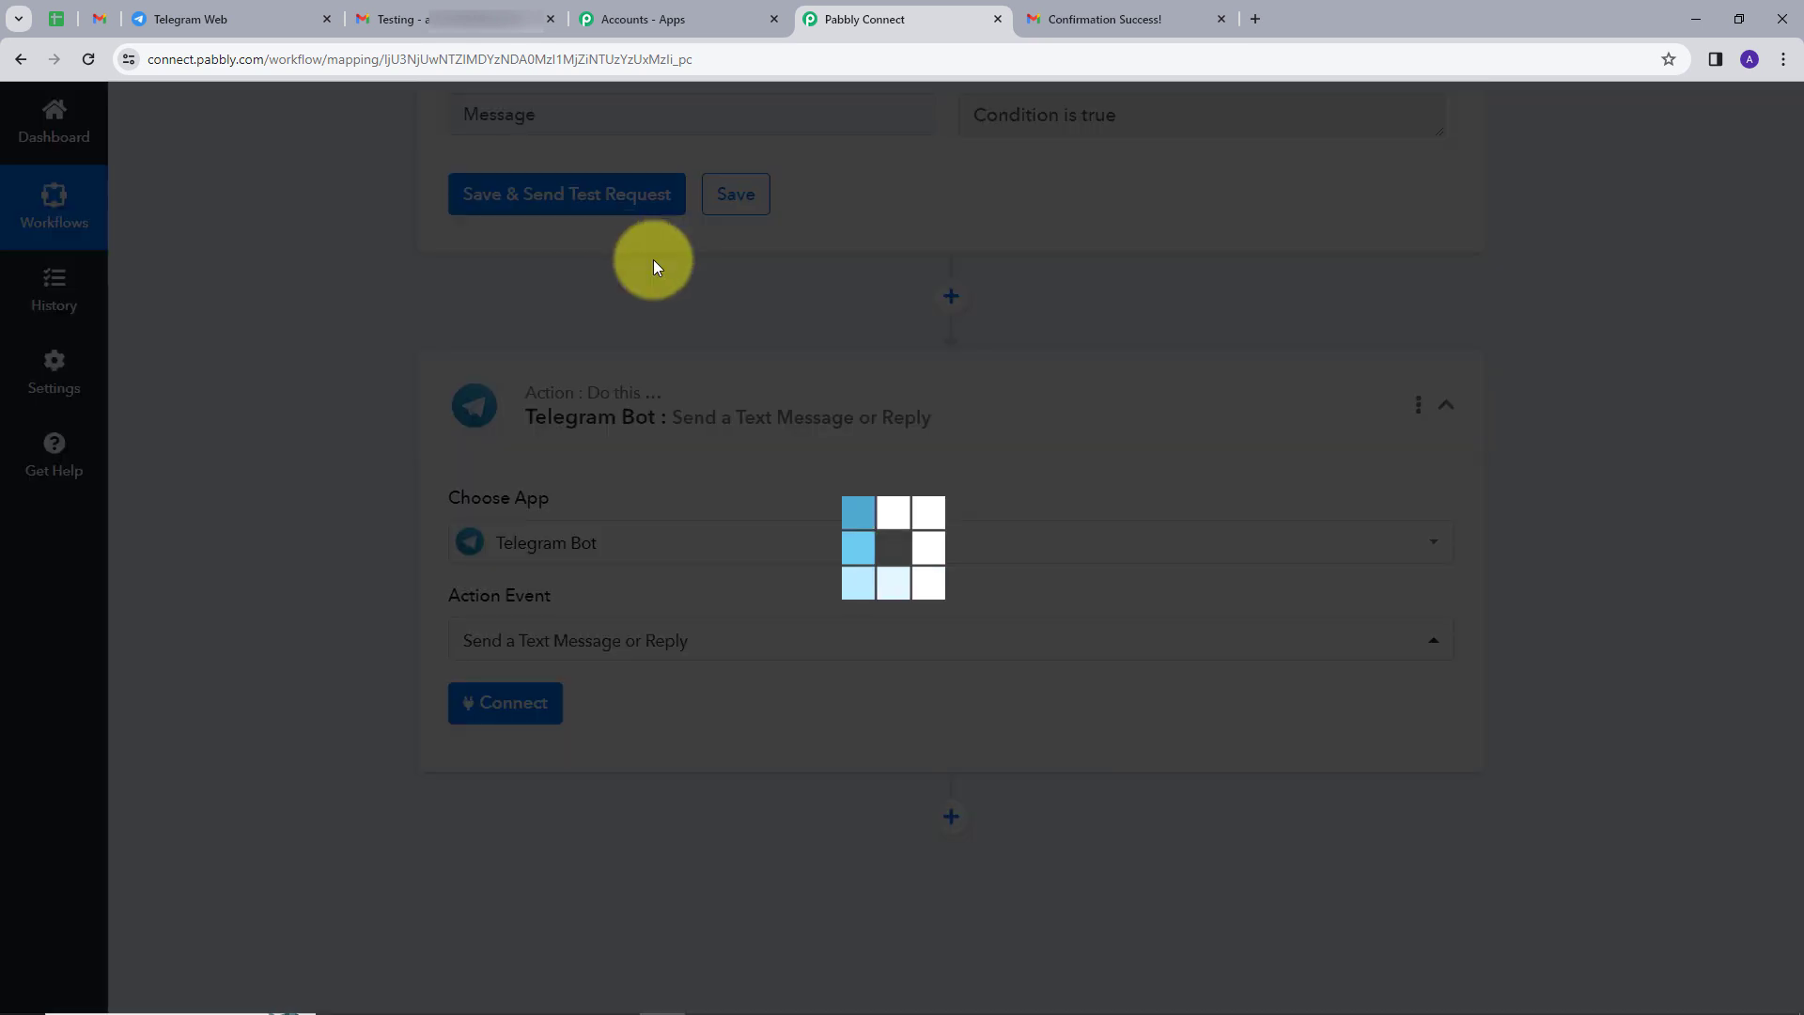
Begin a new Telegram Bot connection for the action step and review the instructions for obtaining its token.
left_click(480, 714)
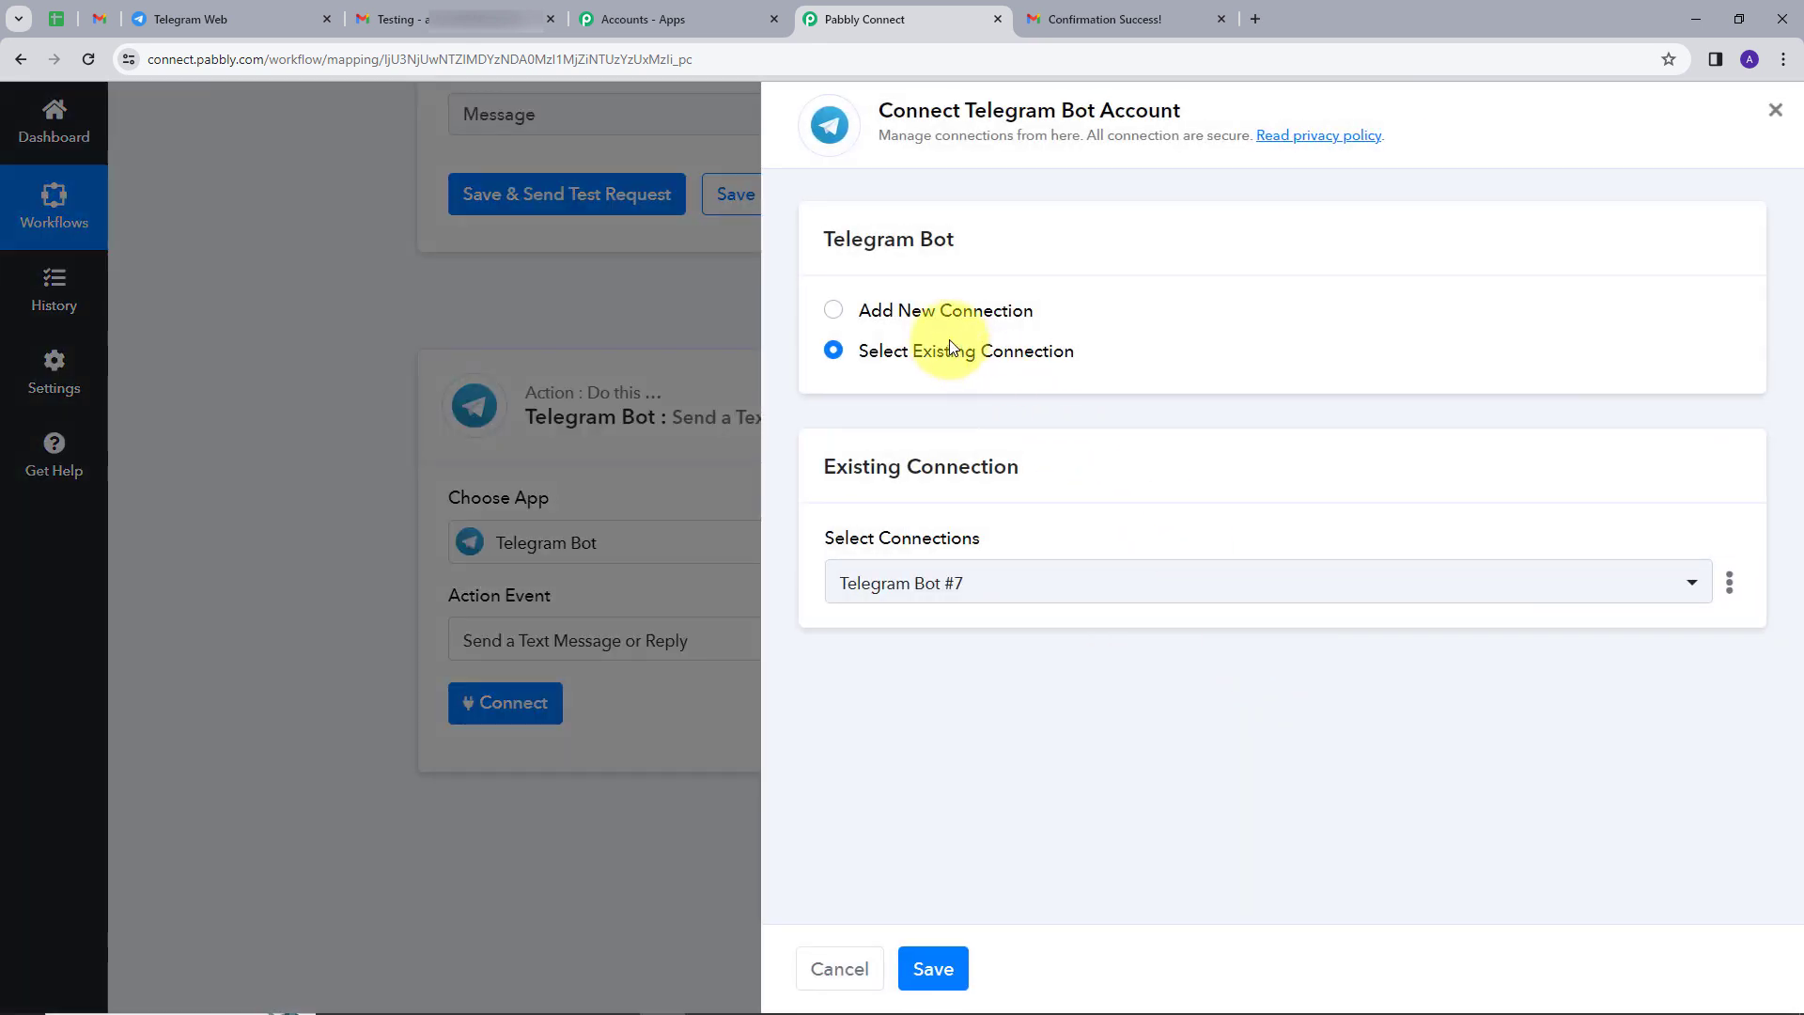
left_click(932, 309)
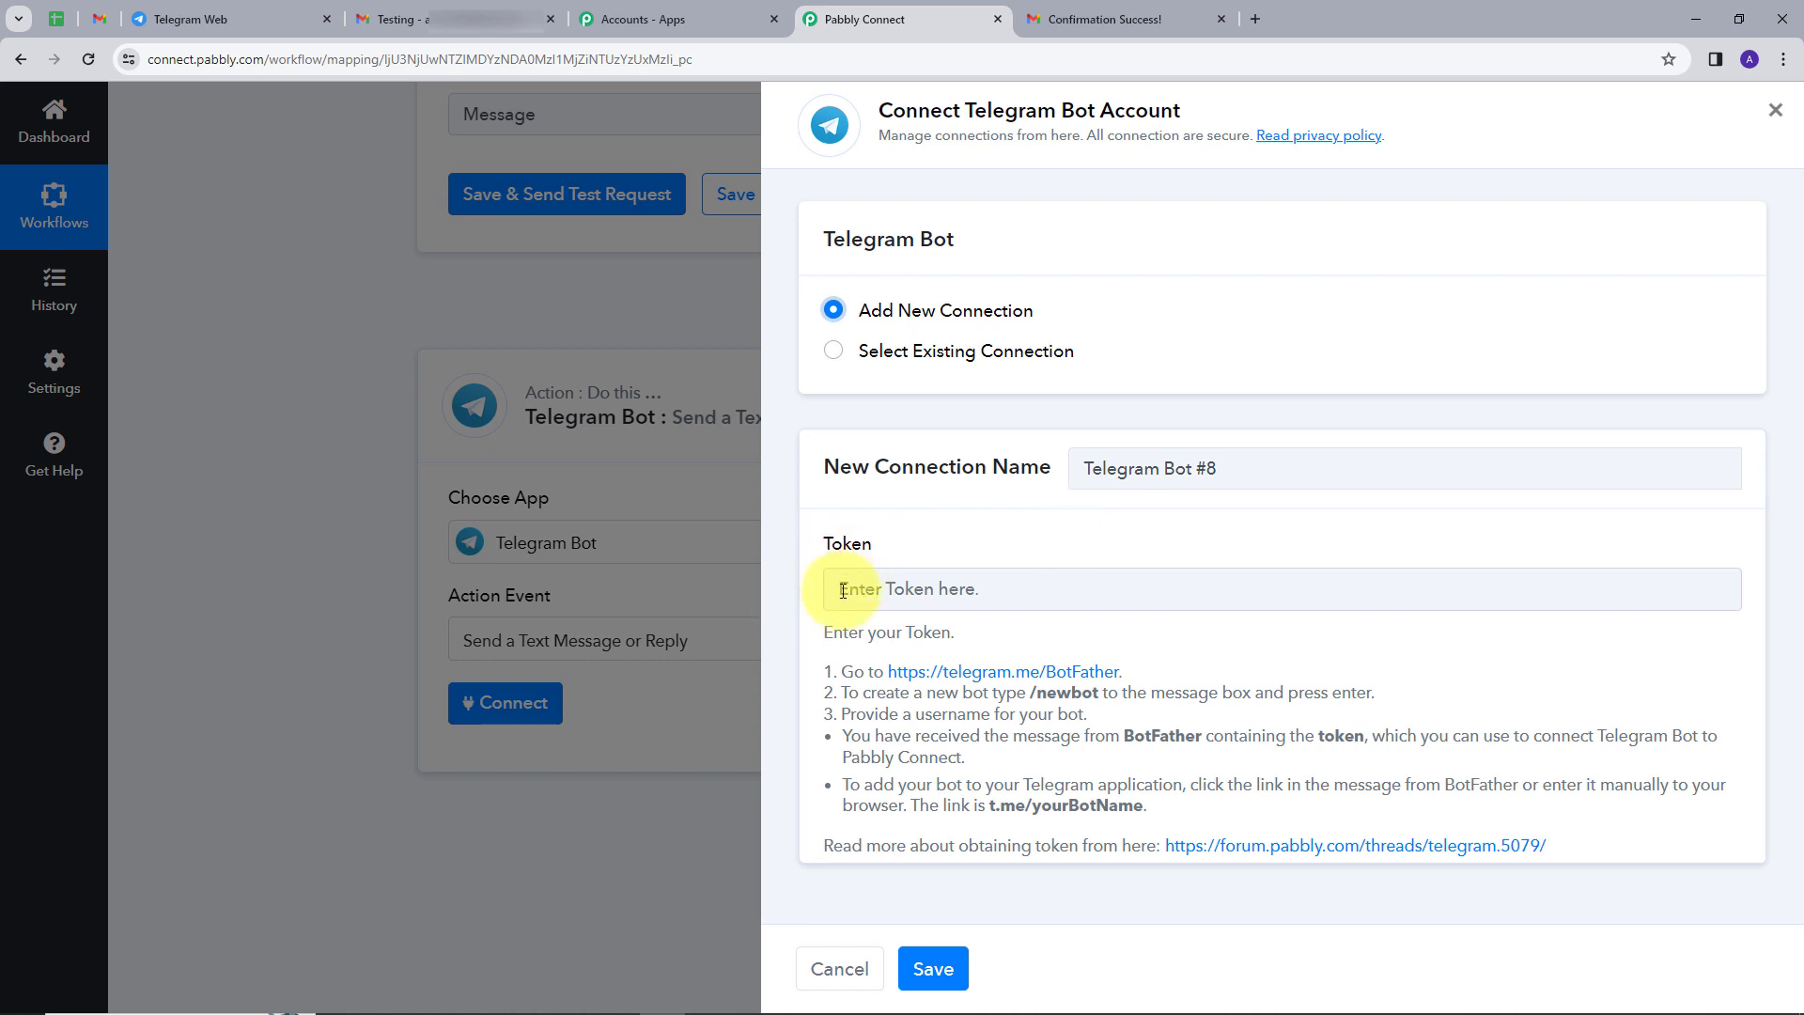
left_click_drag(817, 629, 1626, 820)
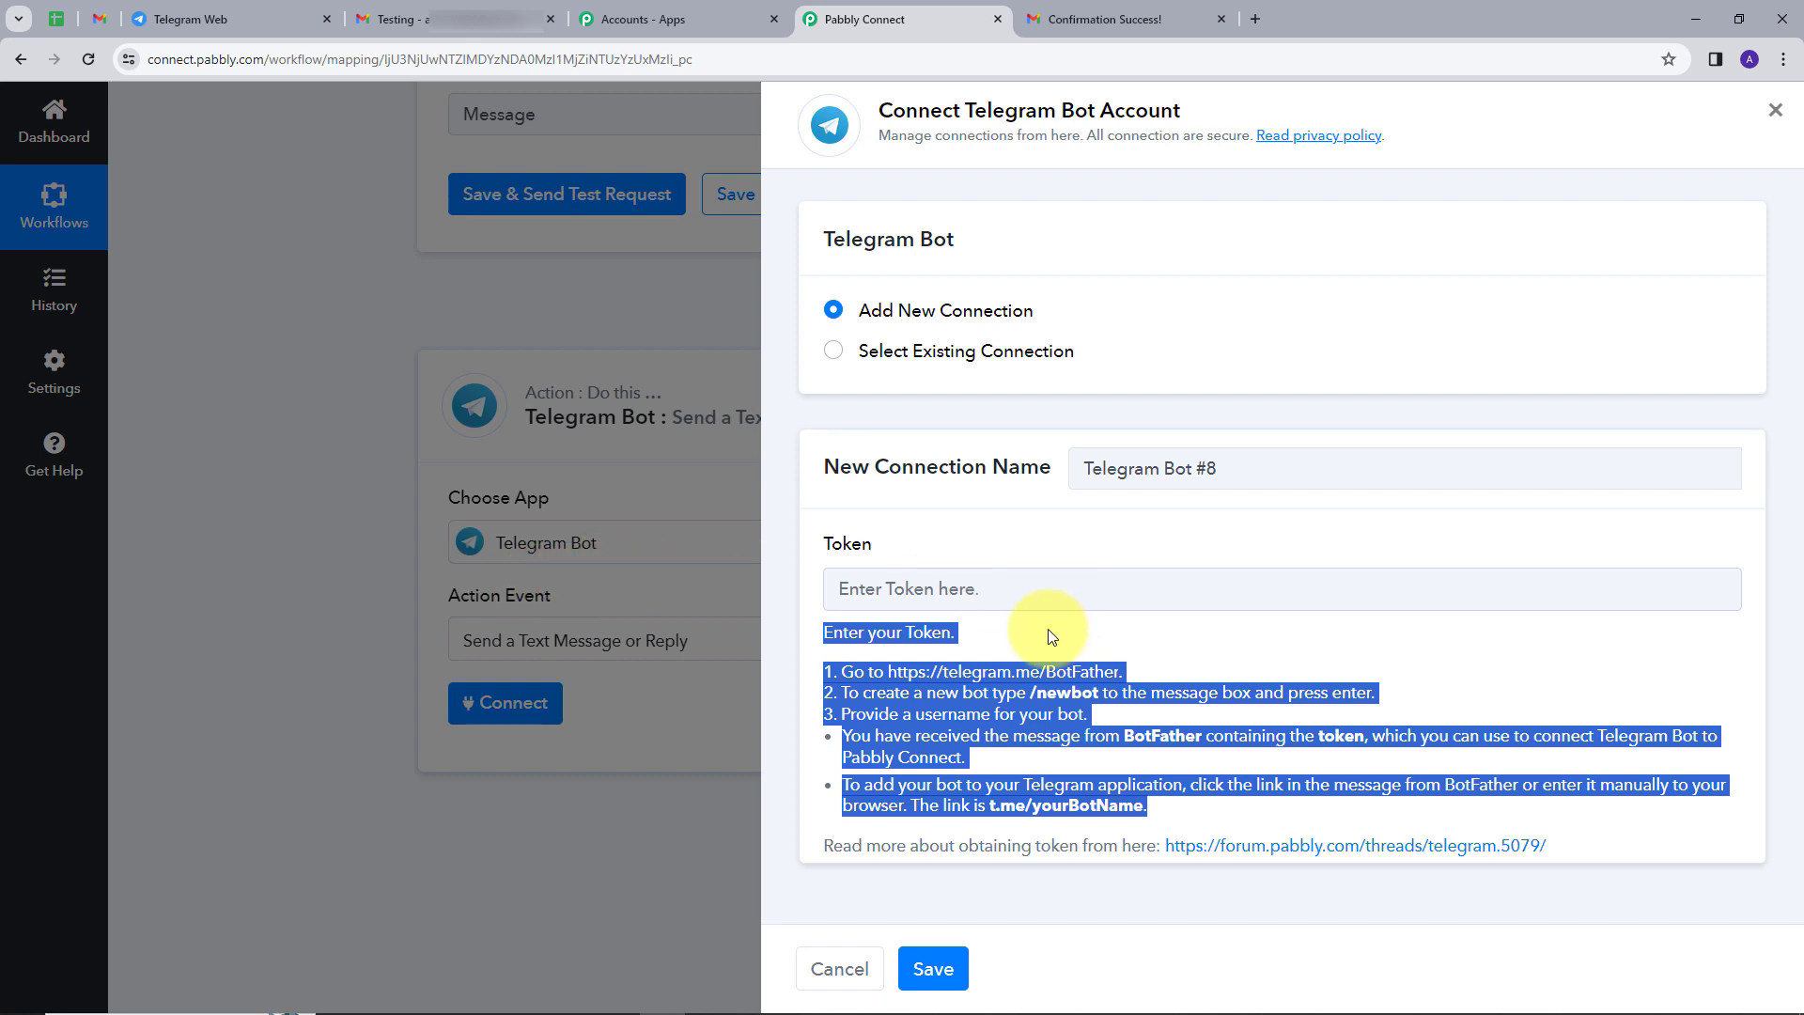
Switch to Telegram Web, find the BotFather chat by searching "bot", and send it the /newbot command.
left_click(245, 19)
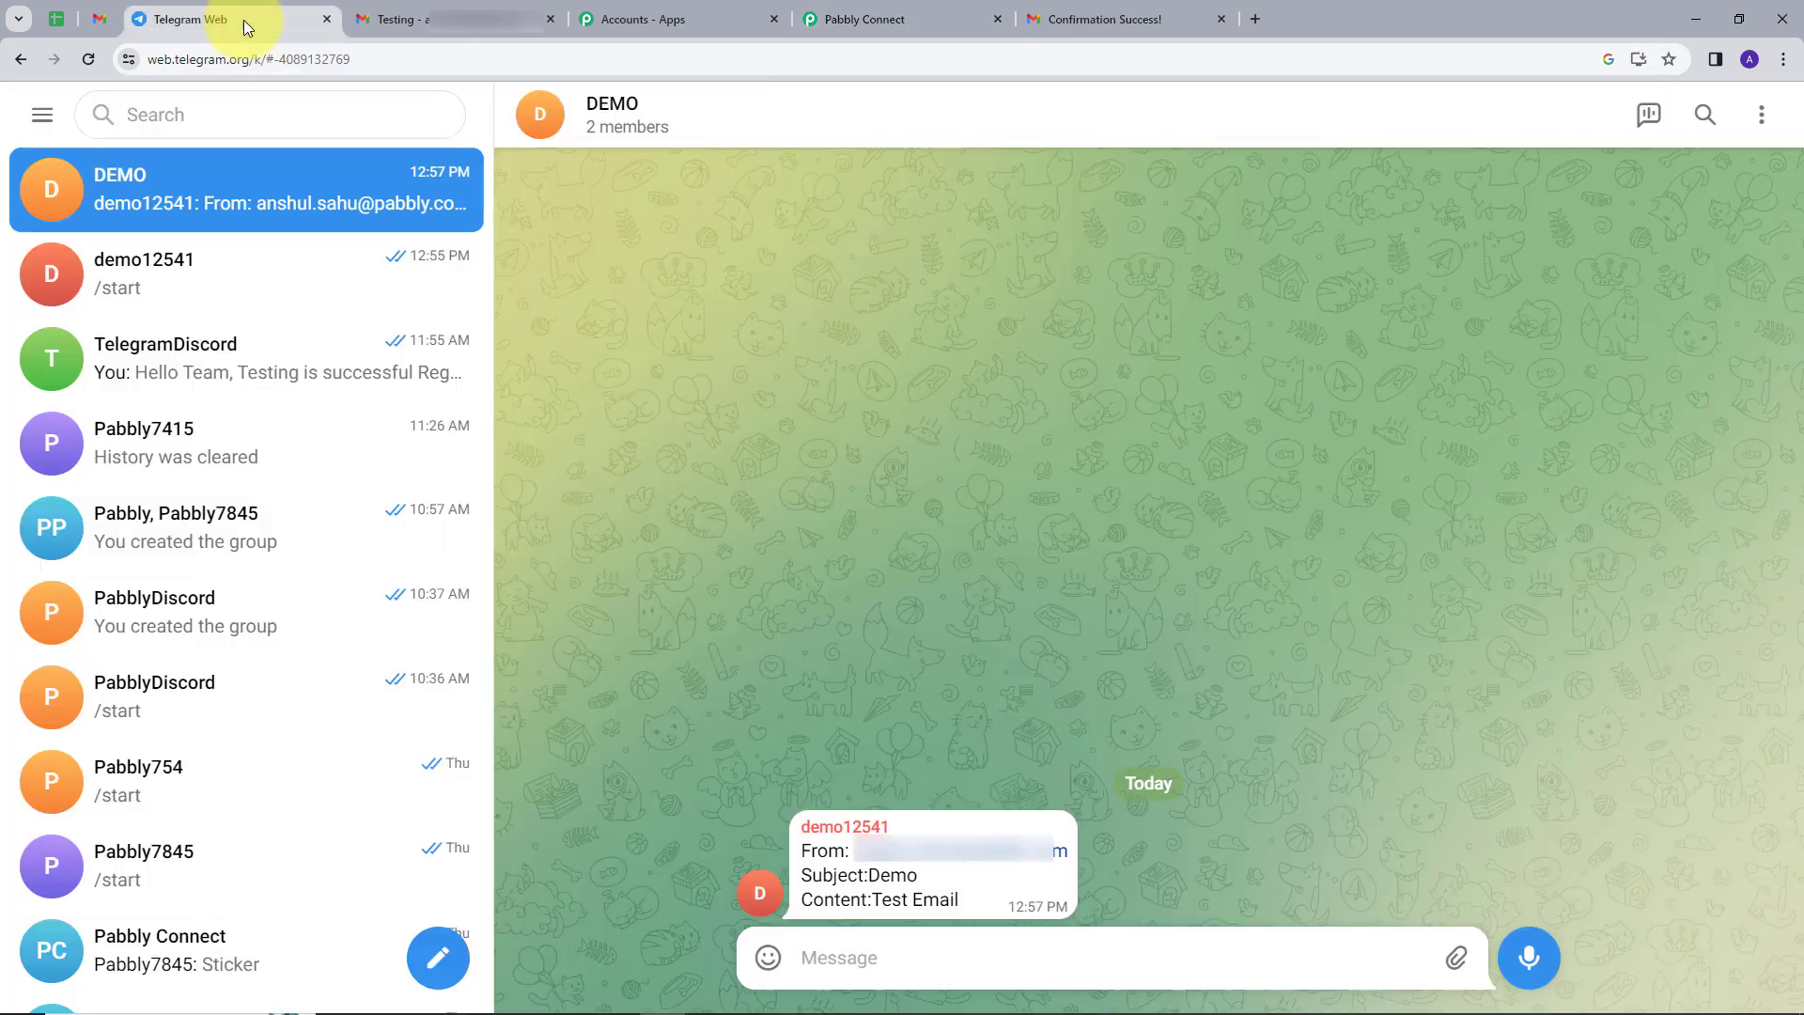
left_click(221, 114)
type("bot")
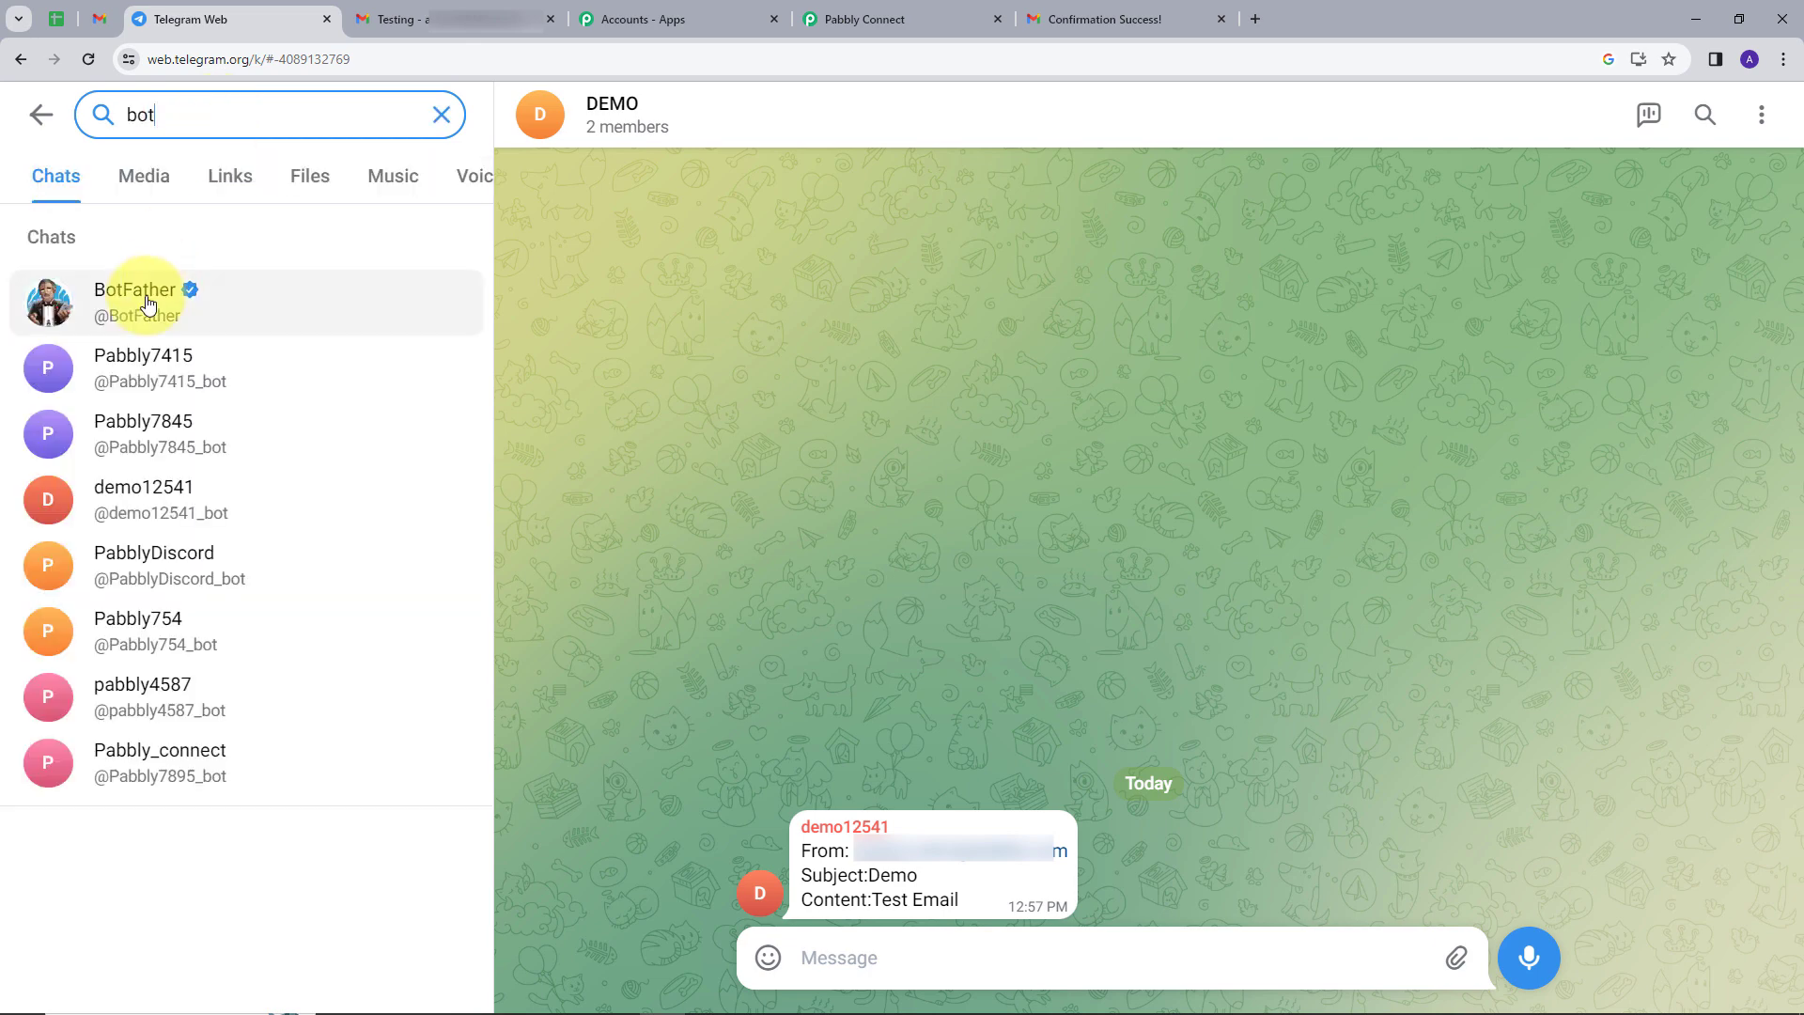
left_click(150, 297)
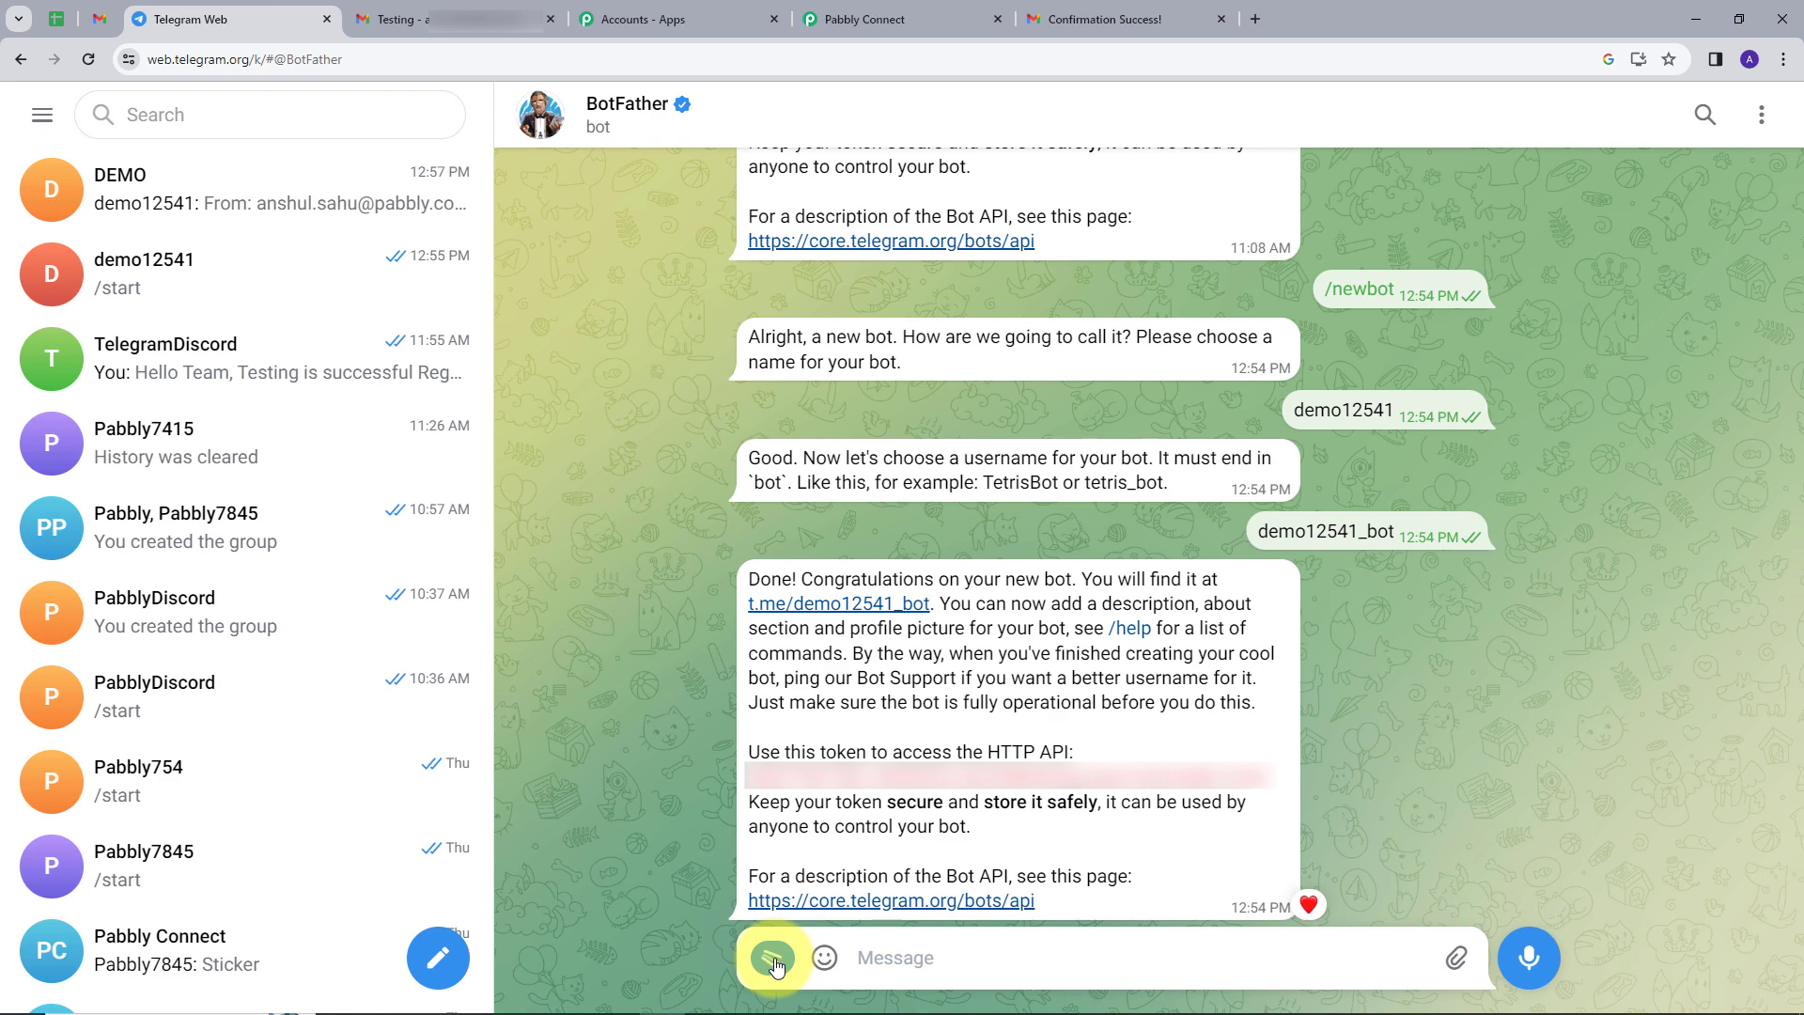
left_click(772, 958)
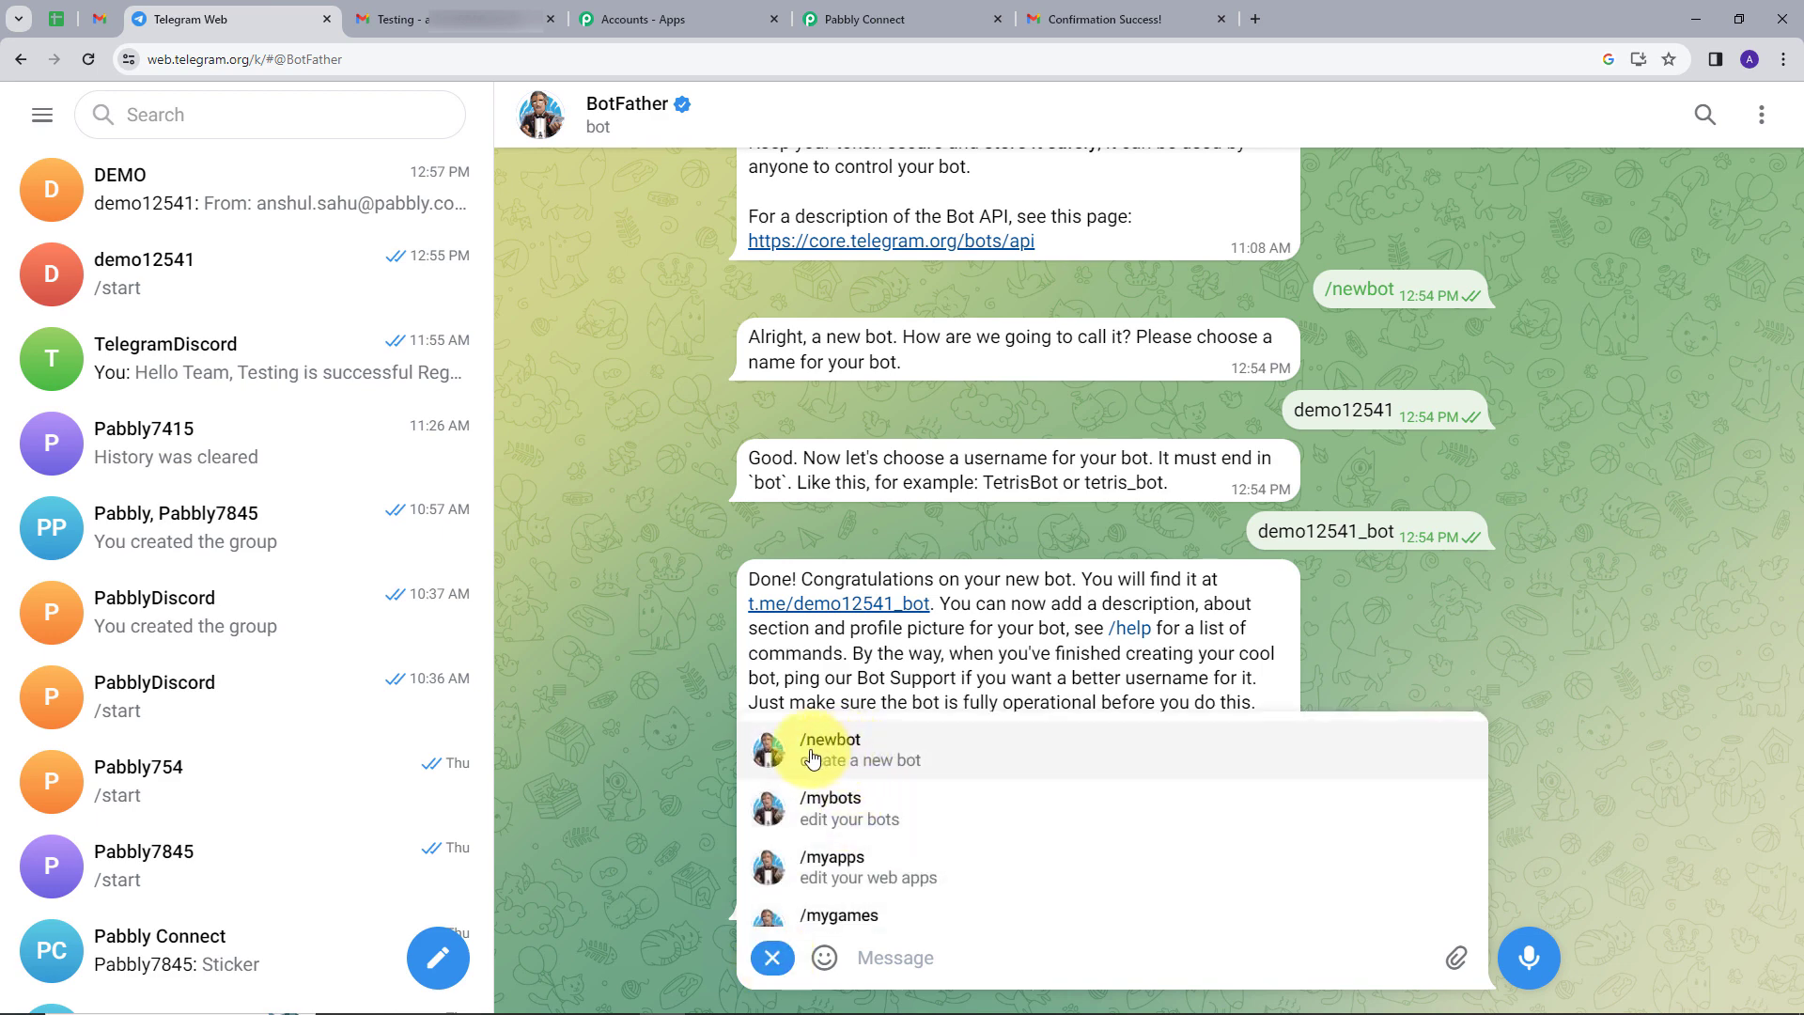
left_click(968, 761)
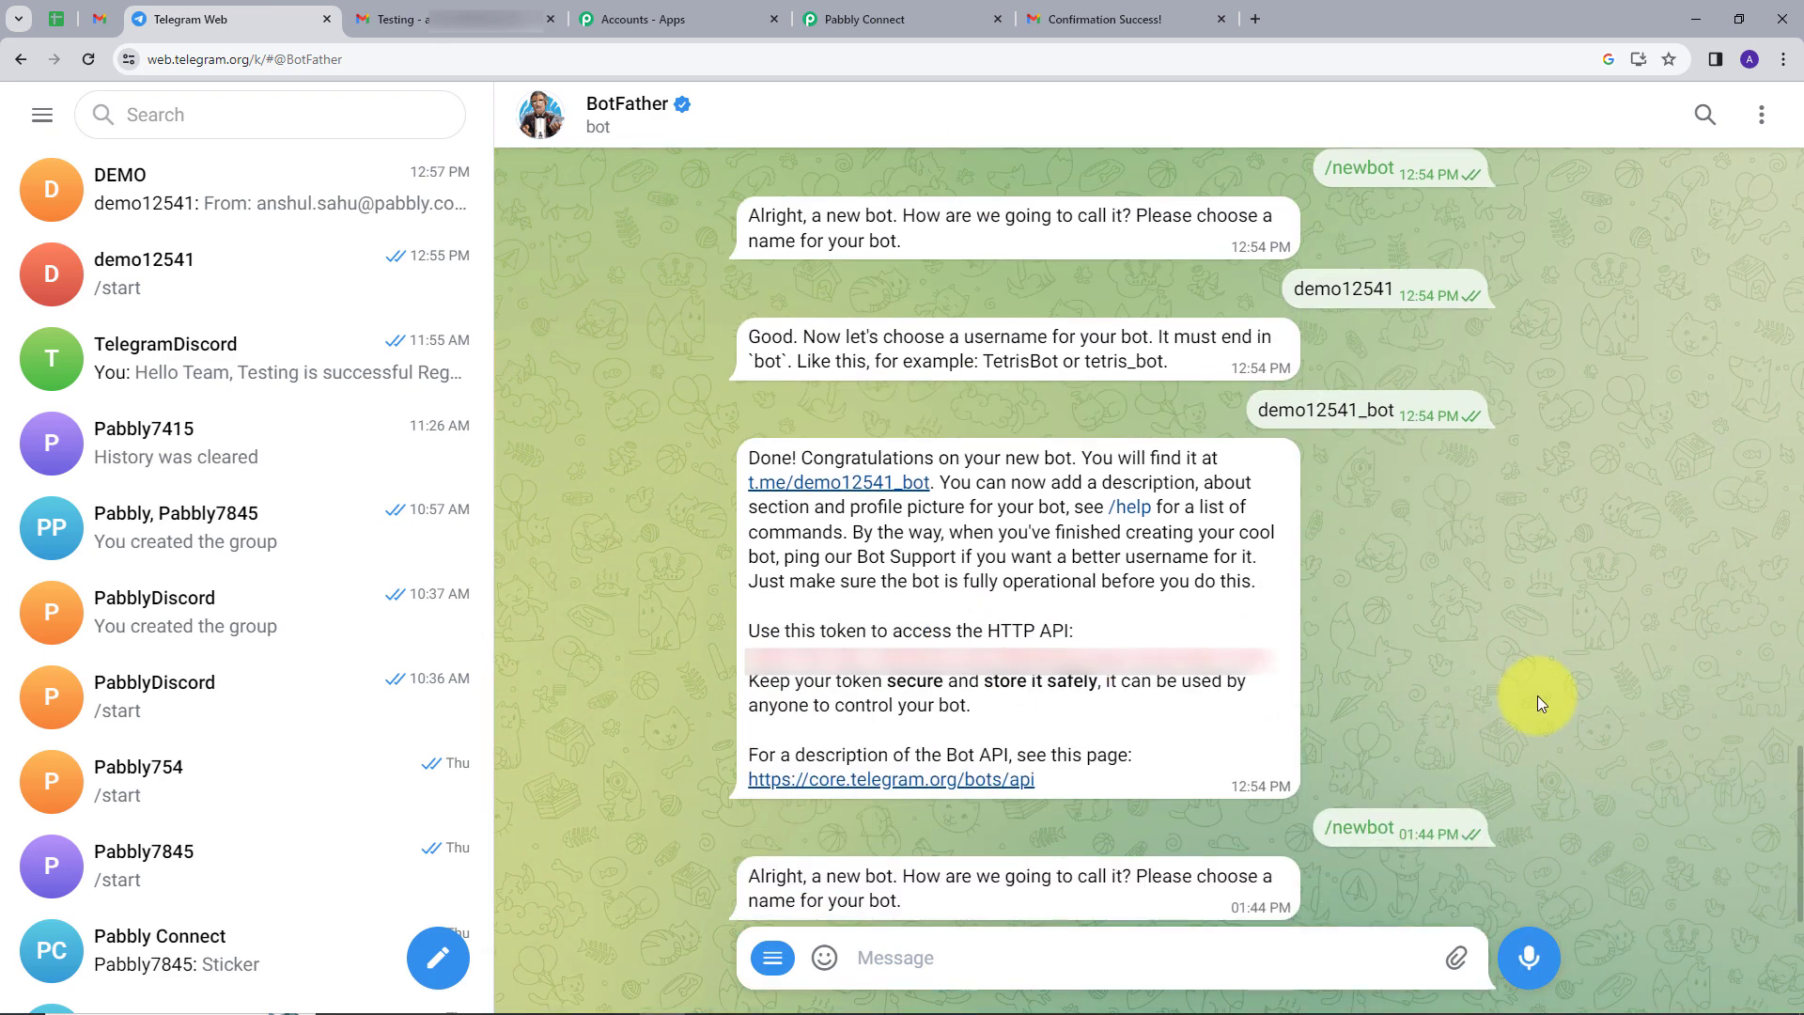
Give BotFather the new bot's name pabblyemail154 and its username pabblyemail154_bot.
type("pabblyemail154")
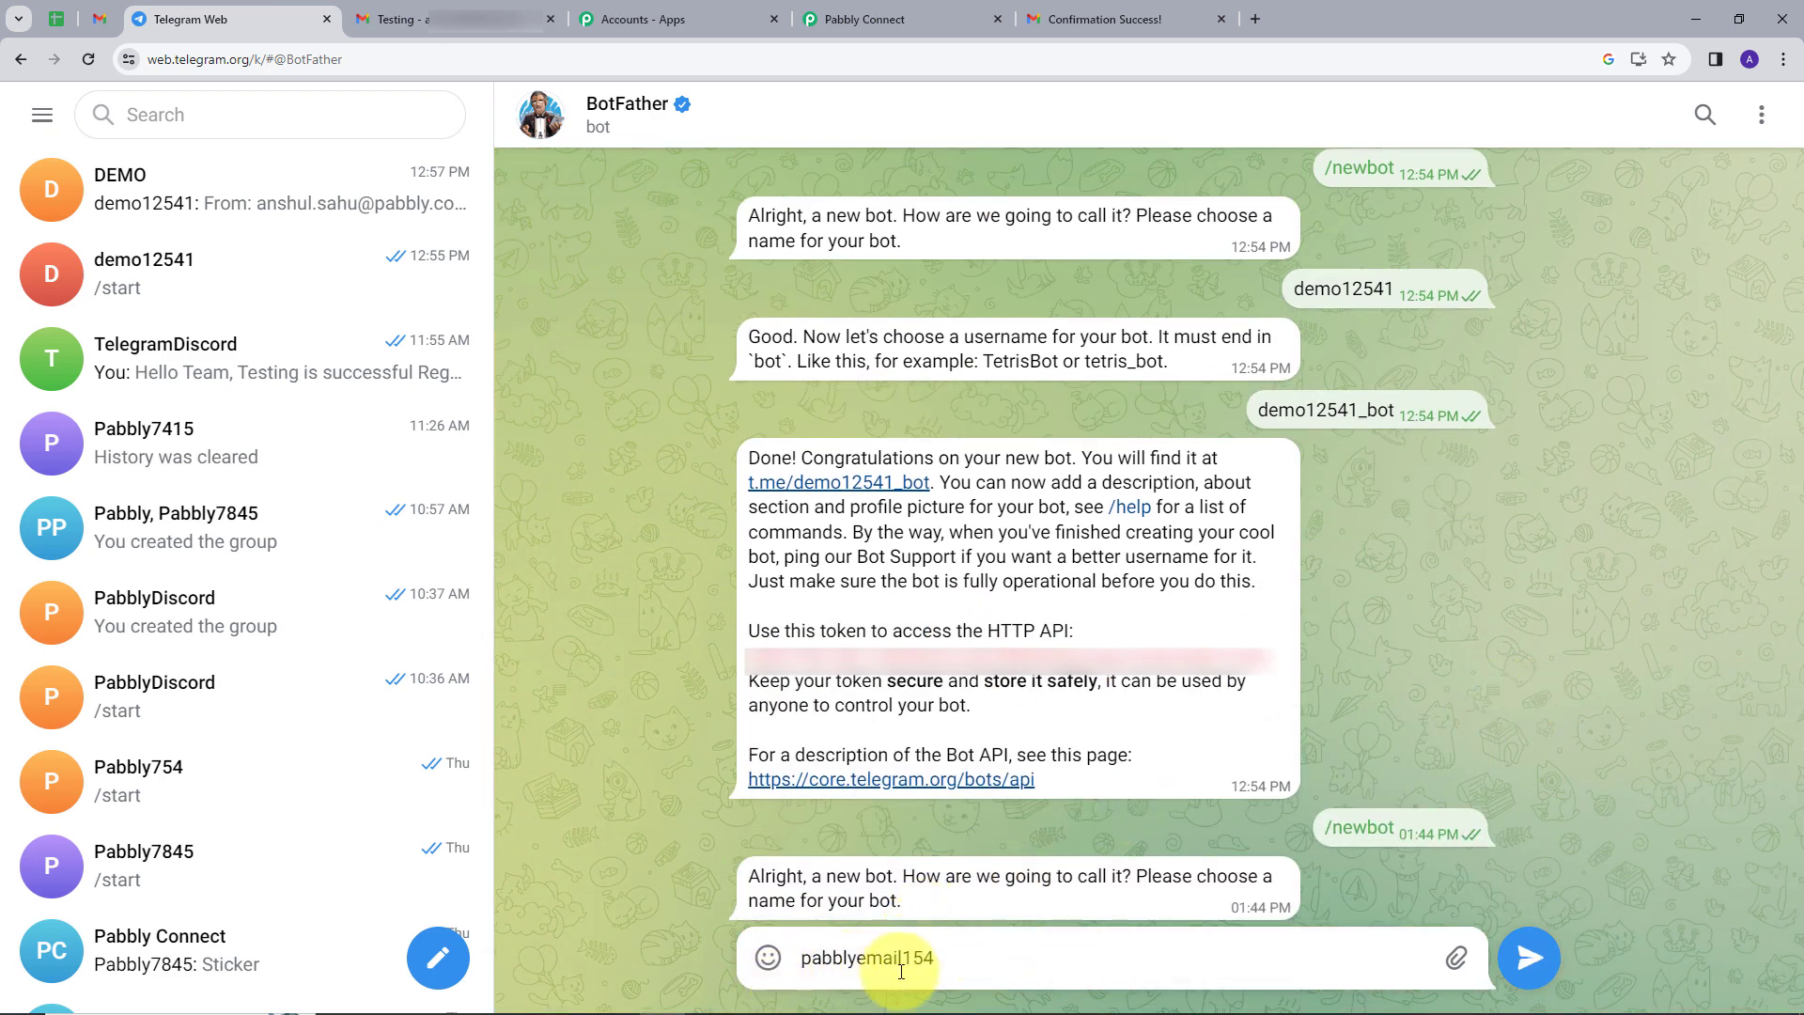
left_click(1529, 958)
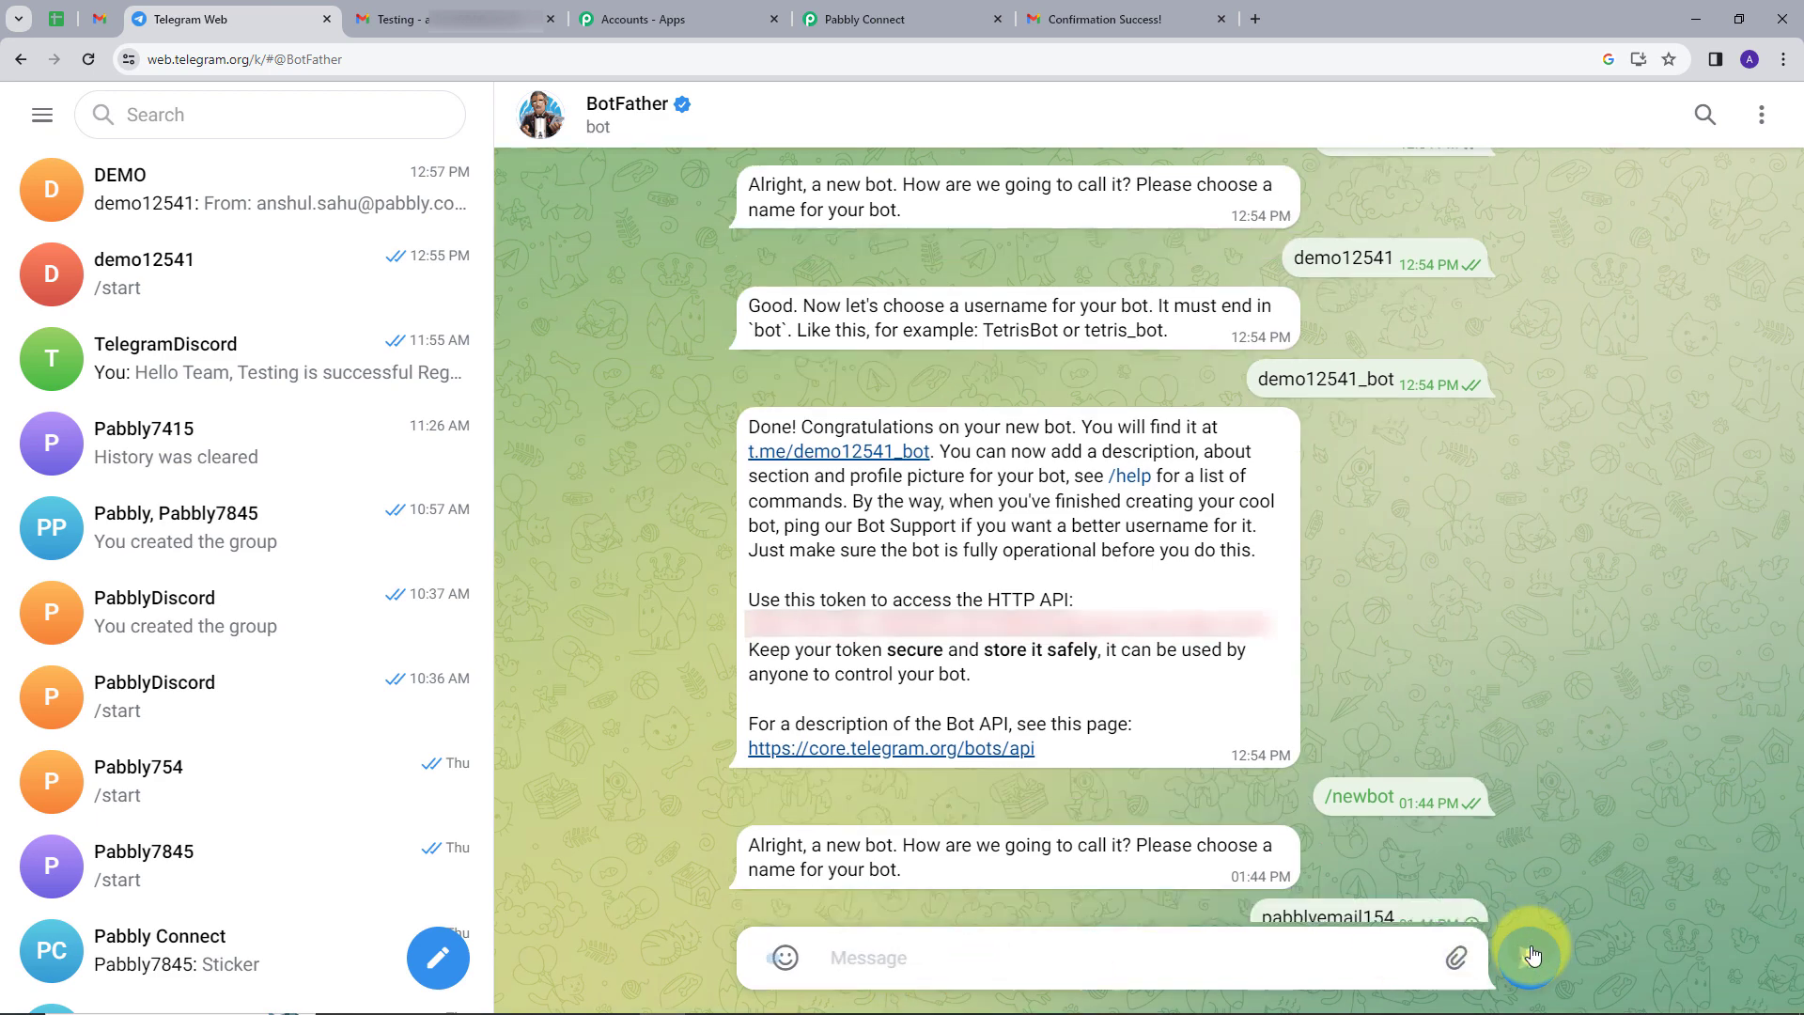
double_click(1005, 898)
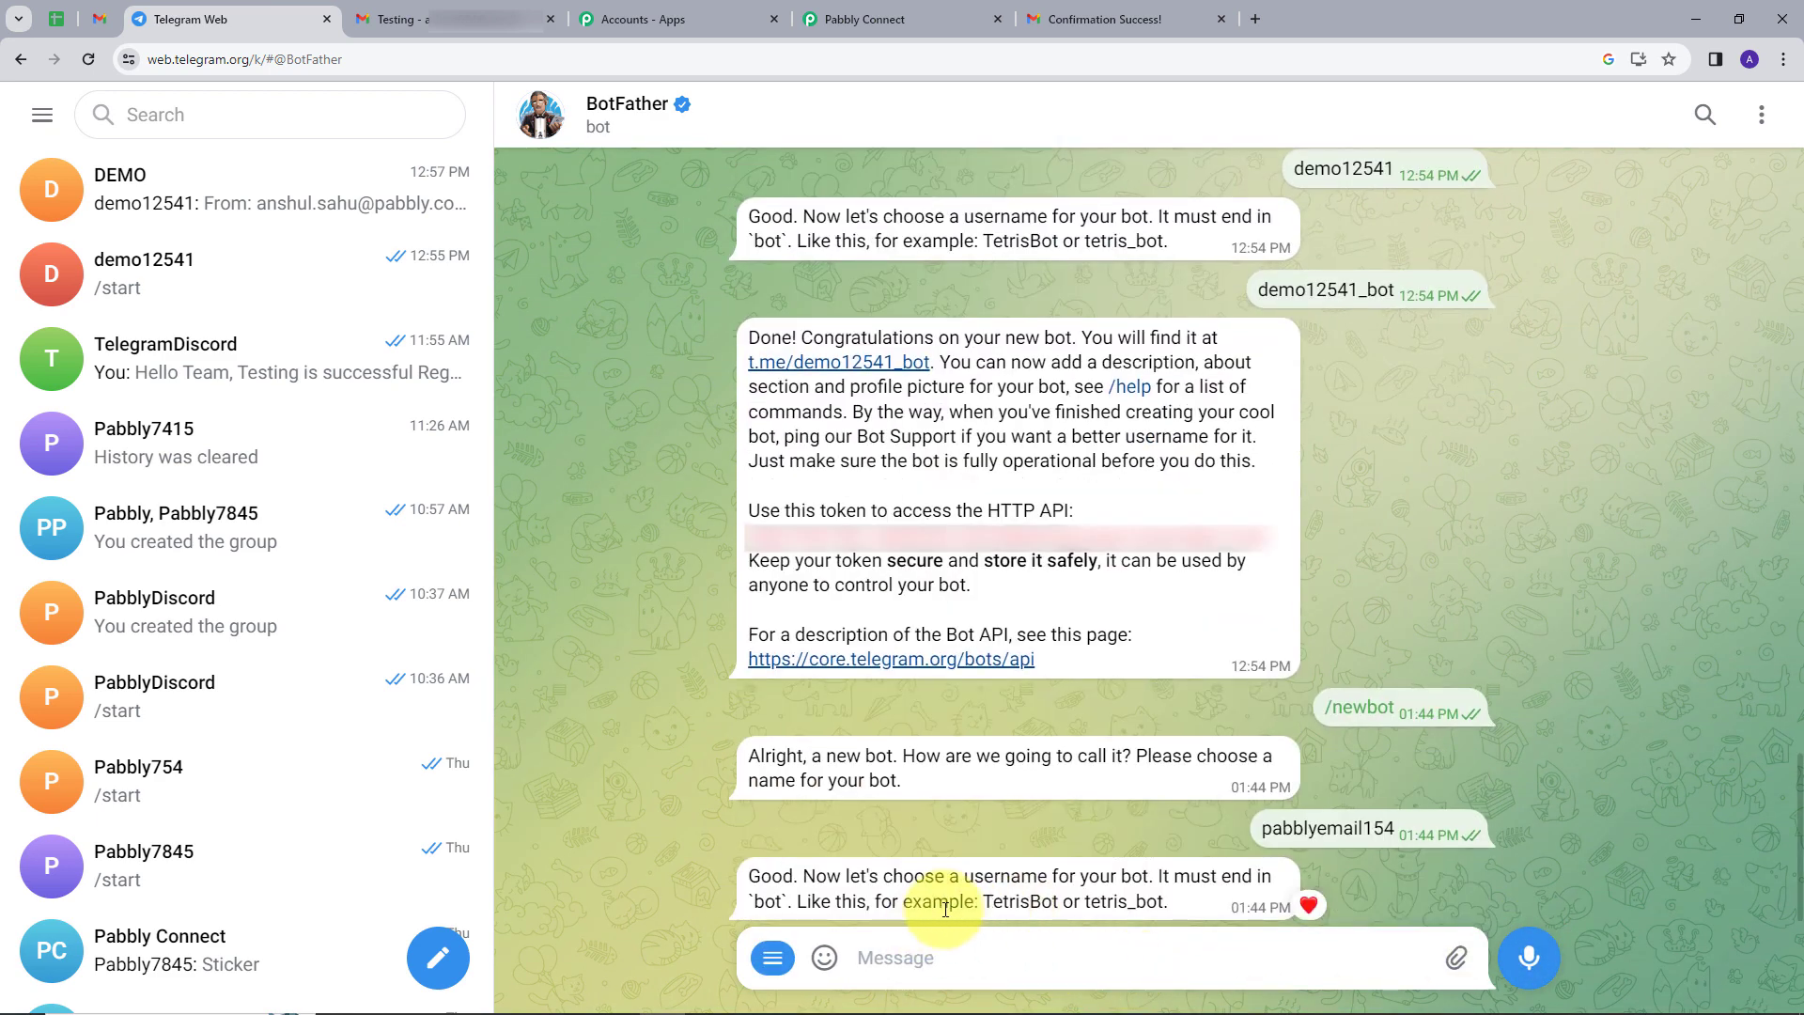
left_click(955, 958)
type("pabblyemail154_bot")
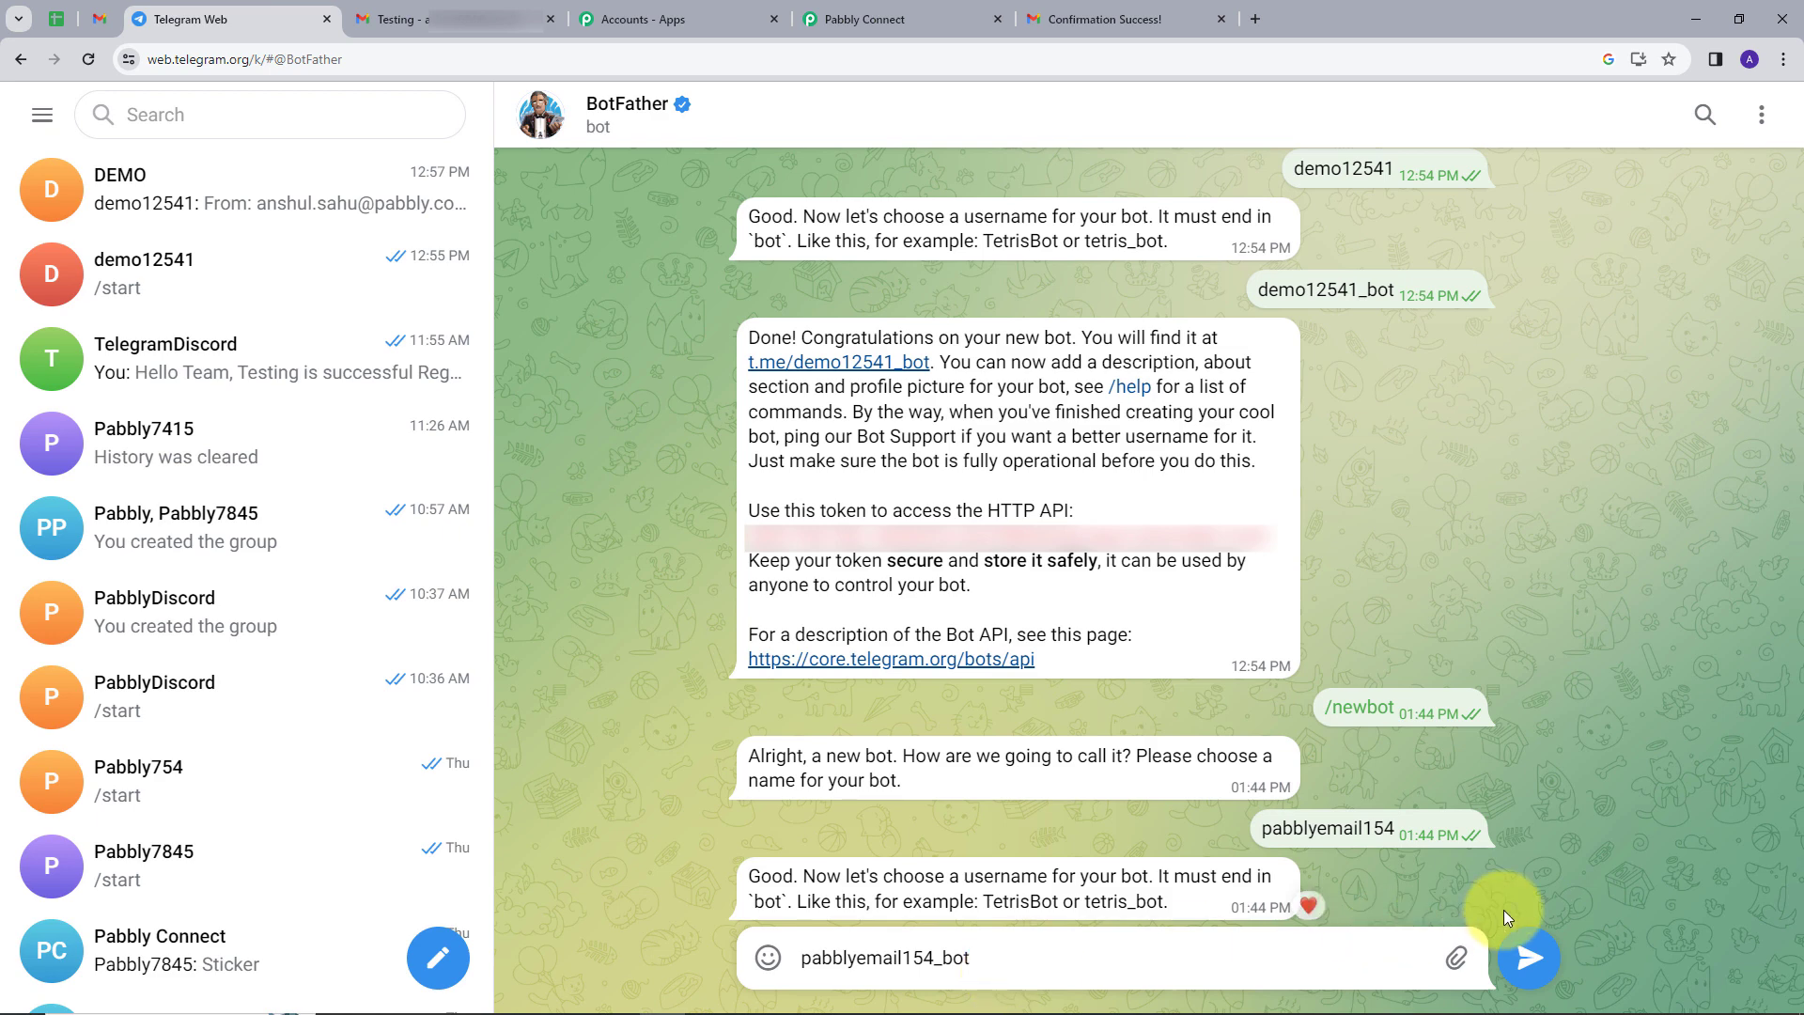
left_click(1529, 956)
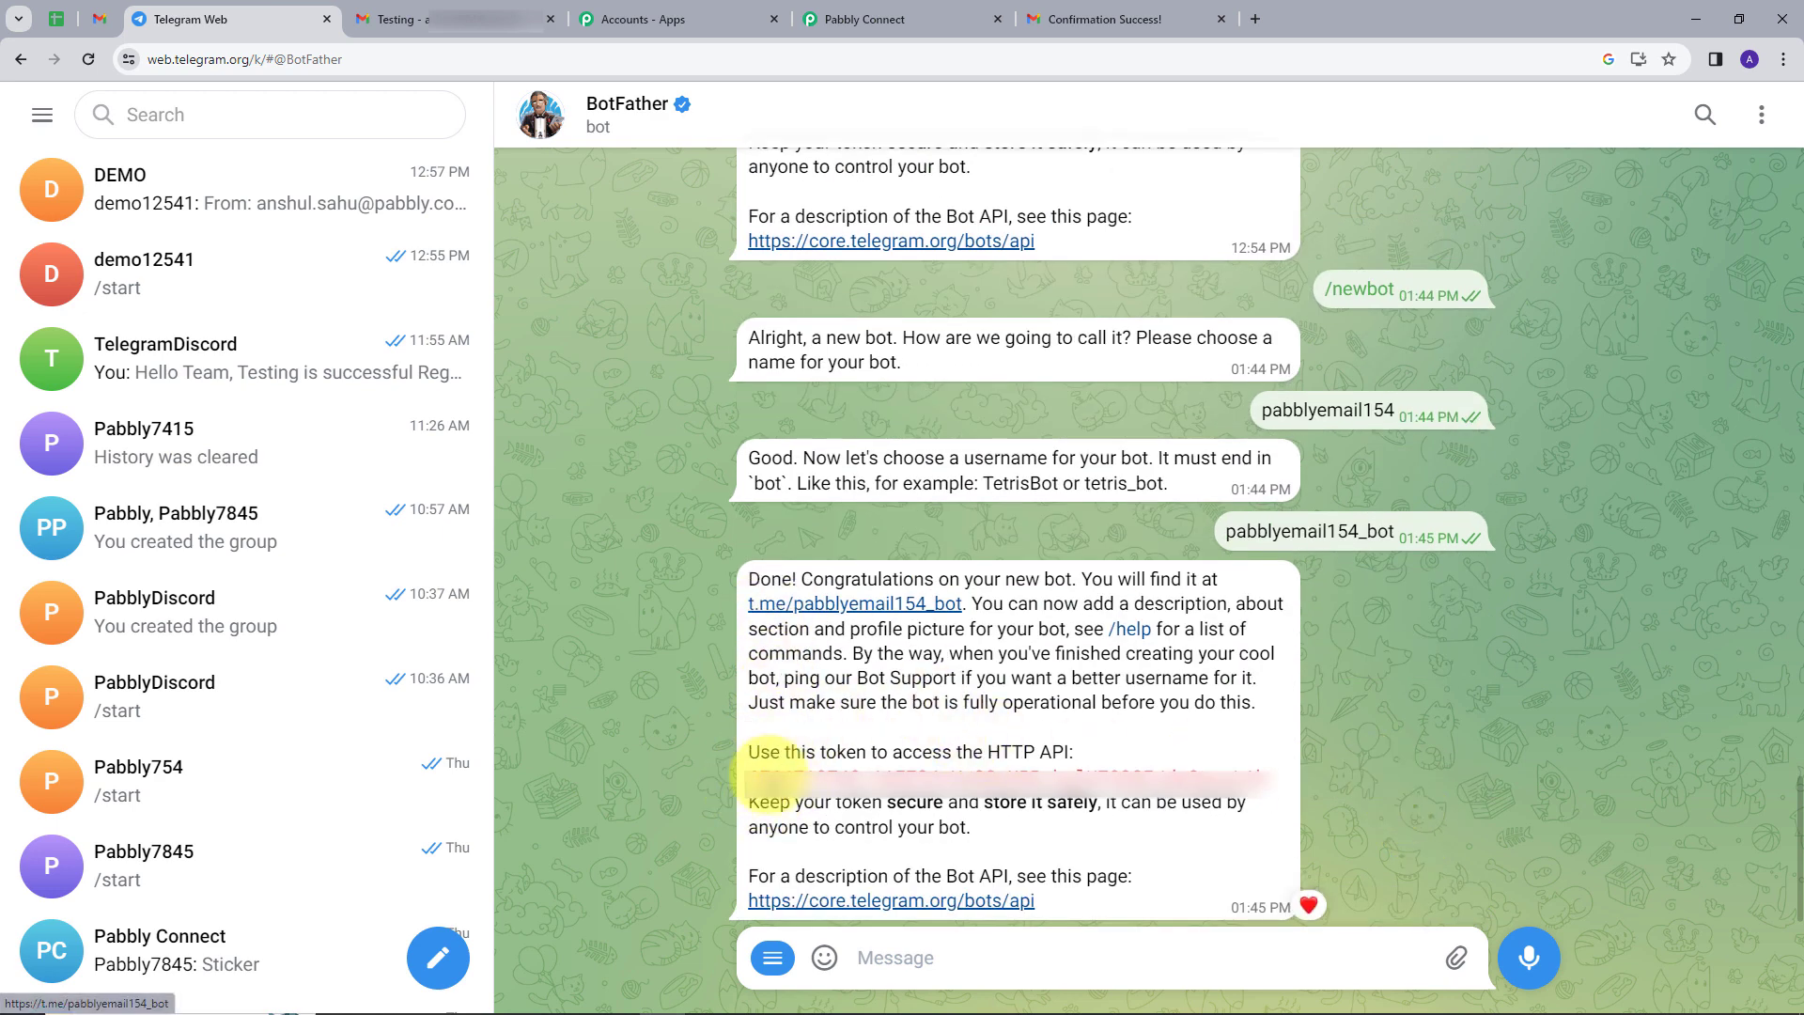
Copy the new bot's API token from BotFather into the Token field of the Pabbly Connect connection and save it.
left_click_drag(742, 776, 1274, 796)
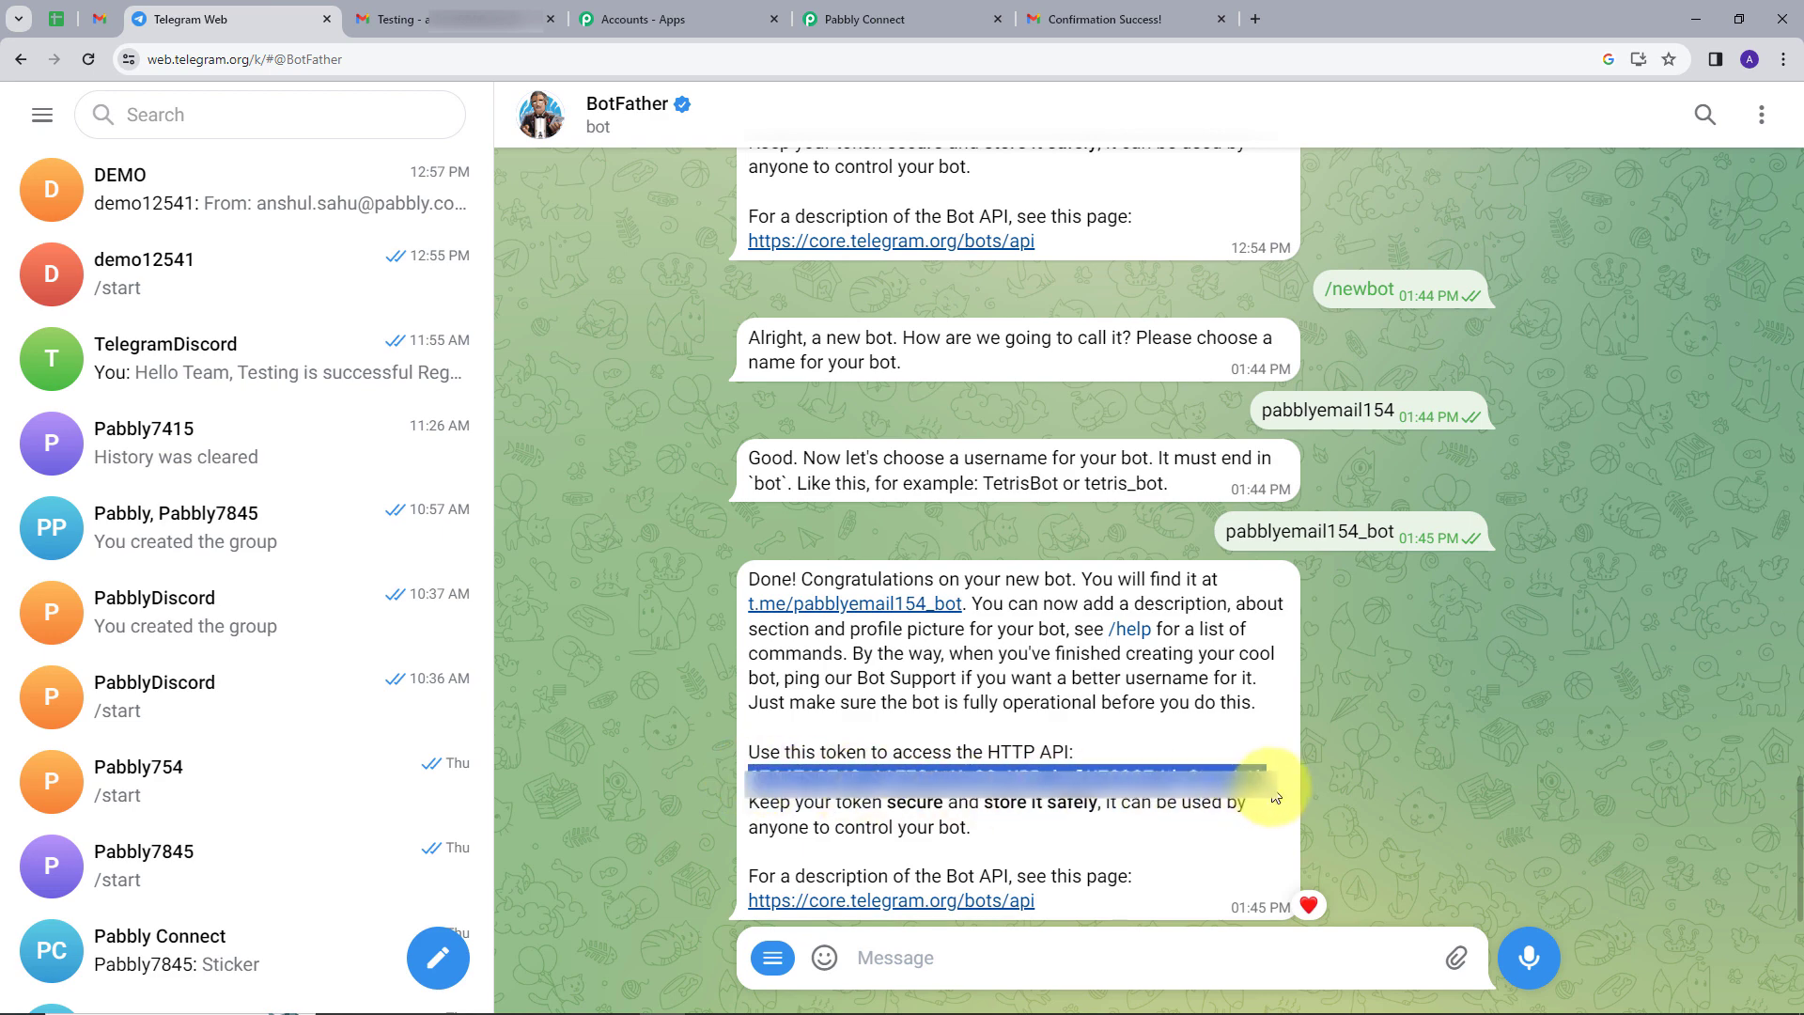
left_click(909, 12)
left_click(994, 585)
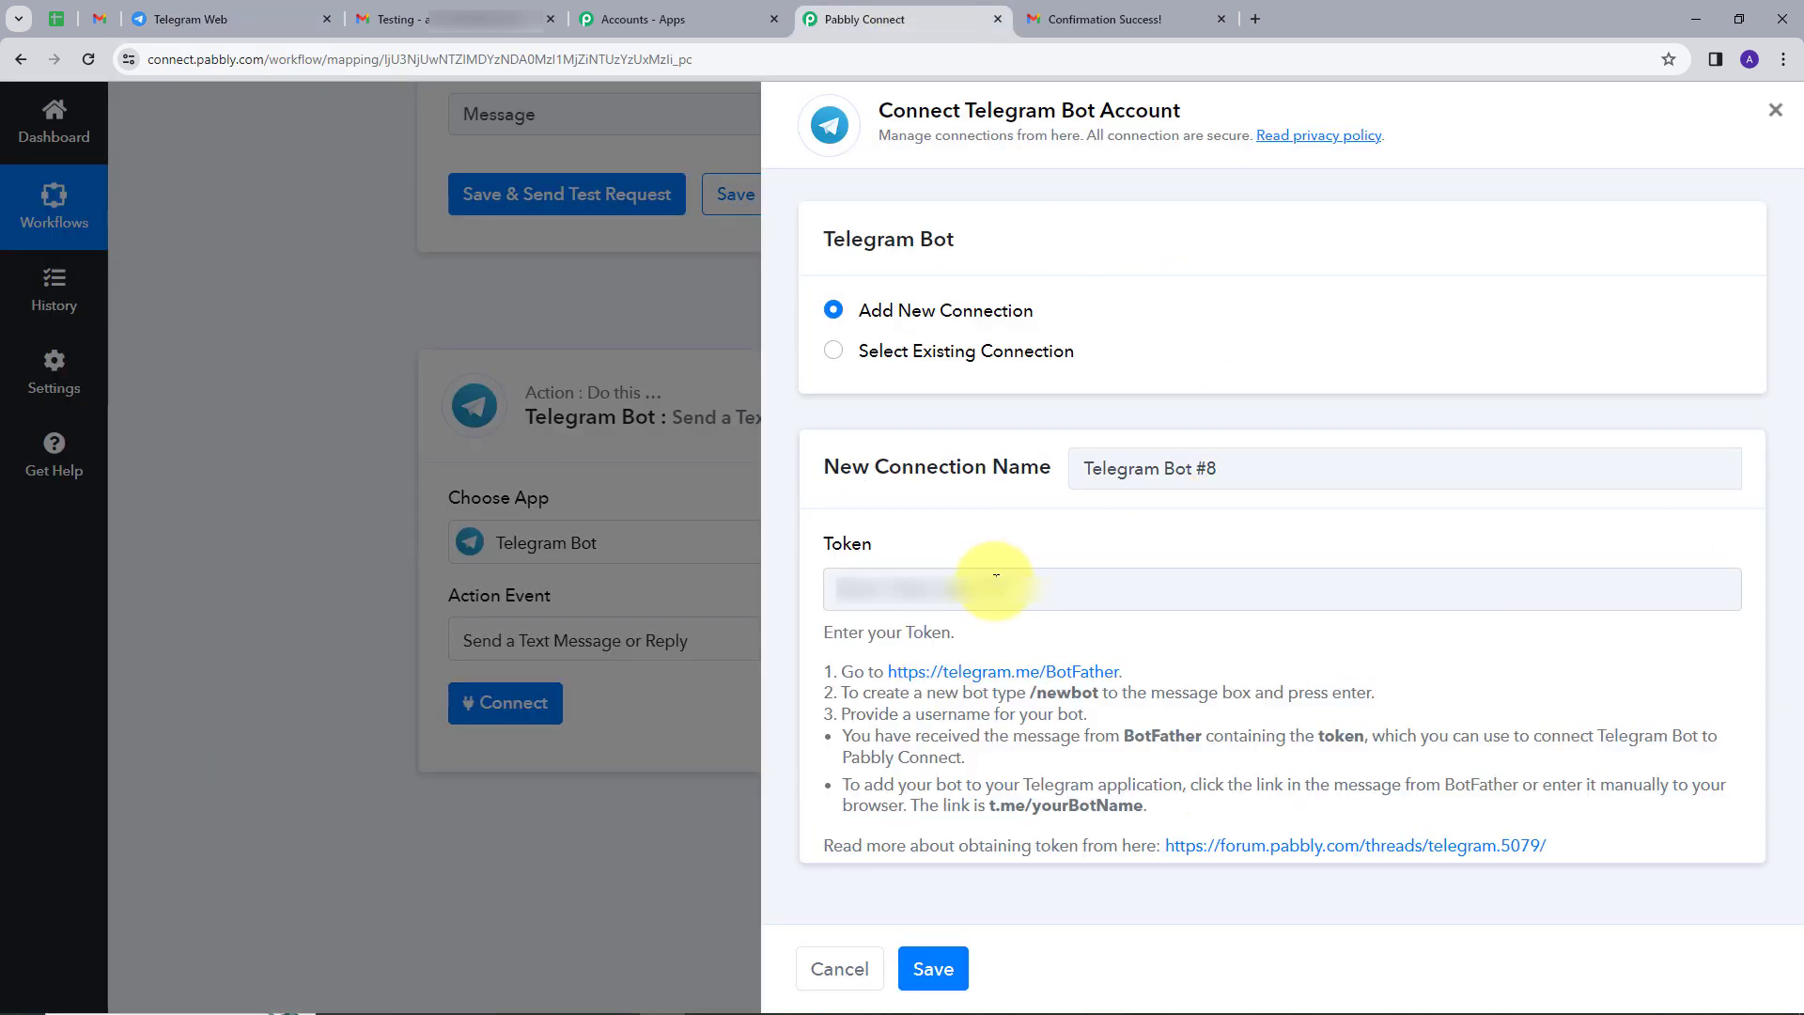
key("ctrl+v")
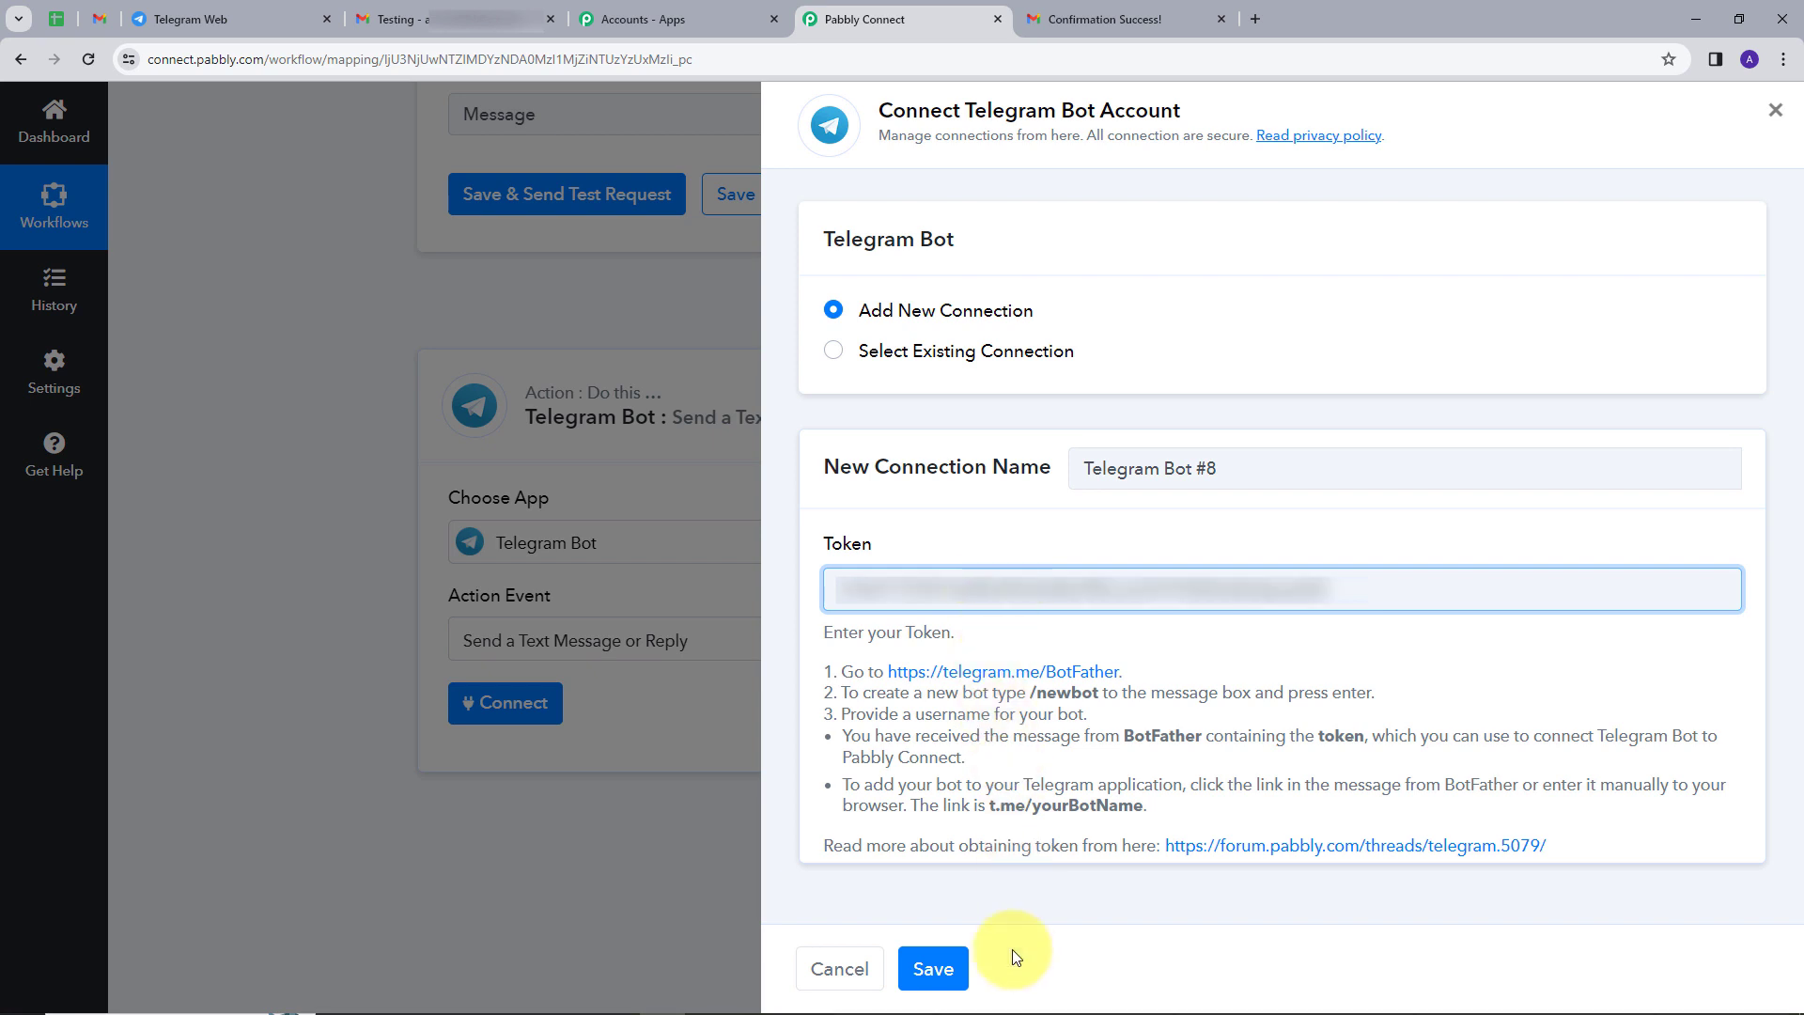
left_click(933, 968)
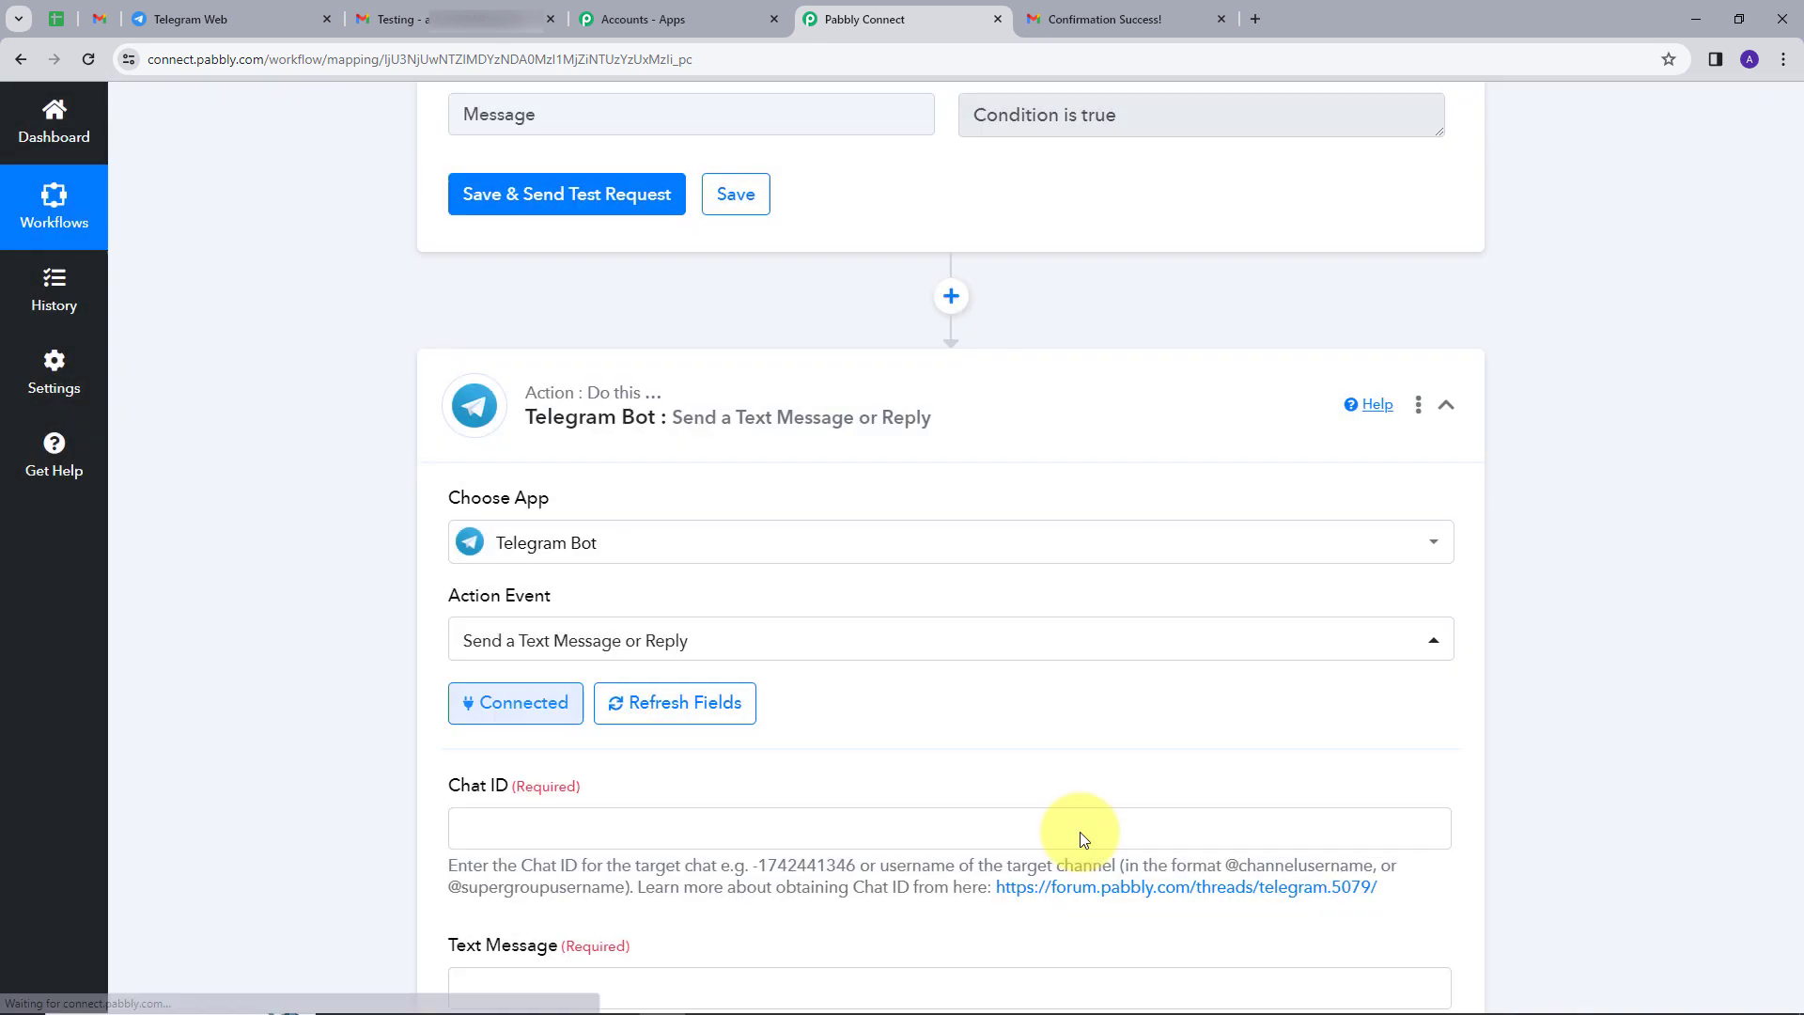
Return to Telegram Web, open the new pabblyemail154 bot through BotFather's link, and start it.
scroll(930, 669, "down", 4)
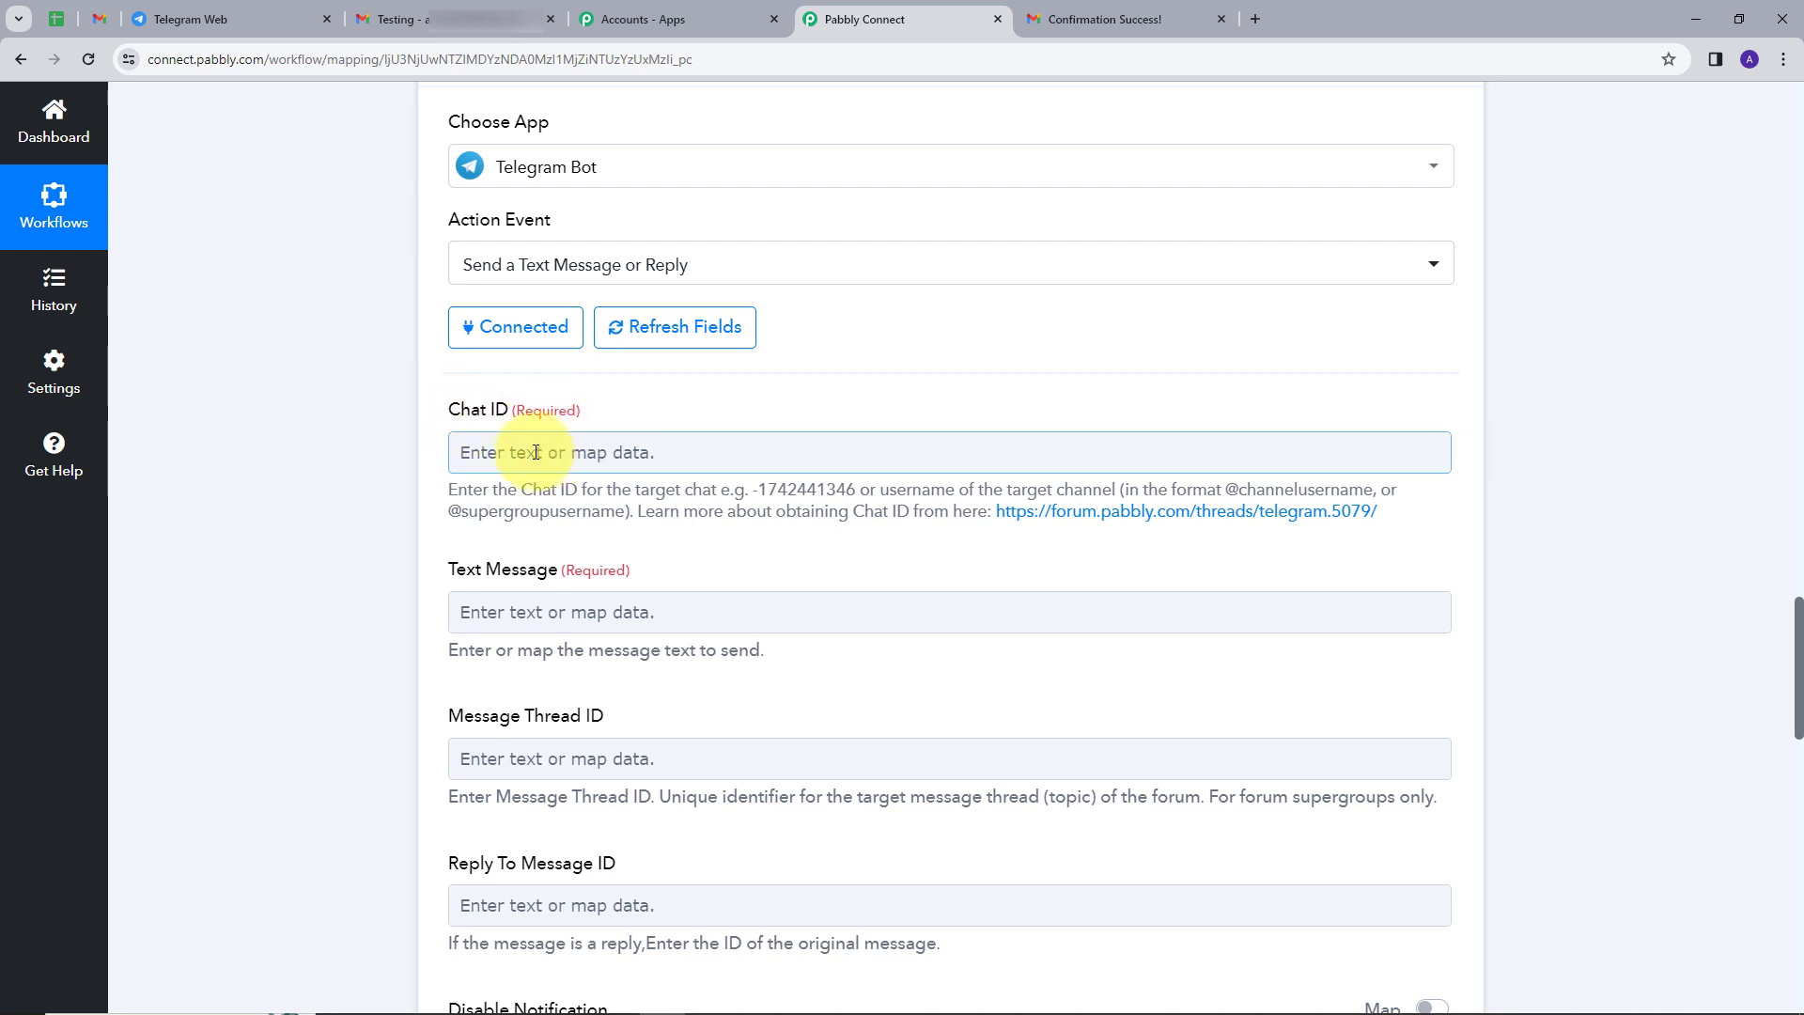
key("ctrl+3")
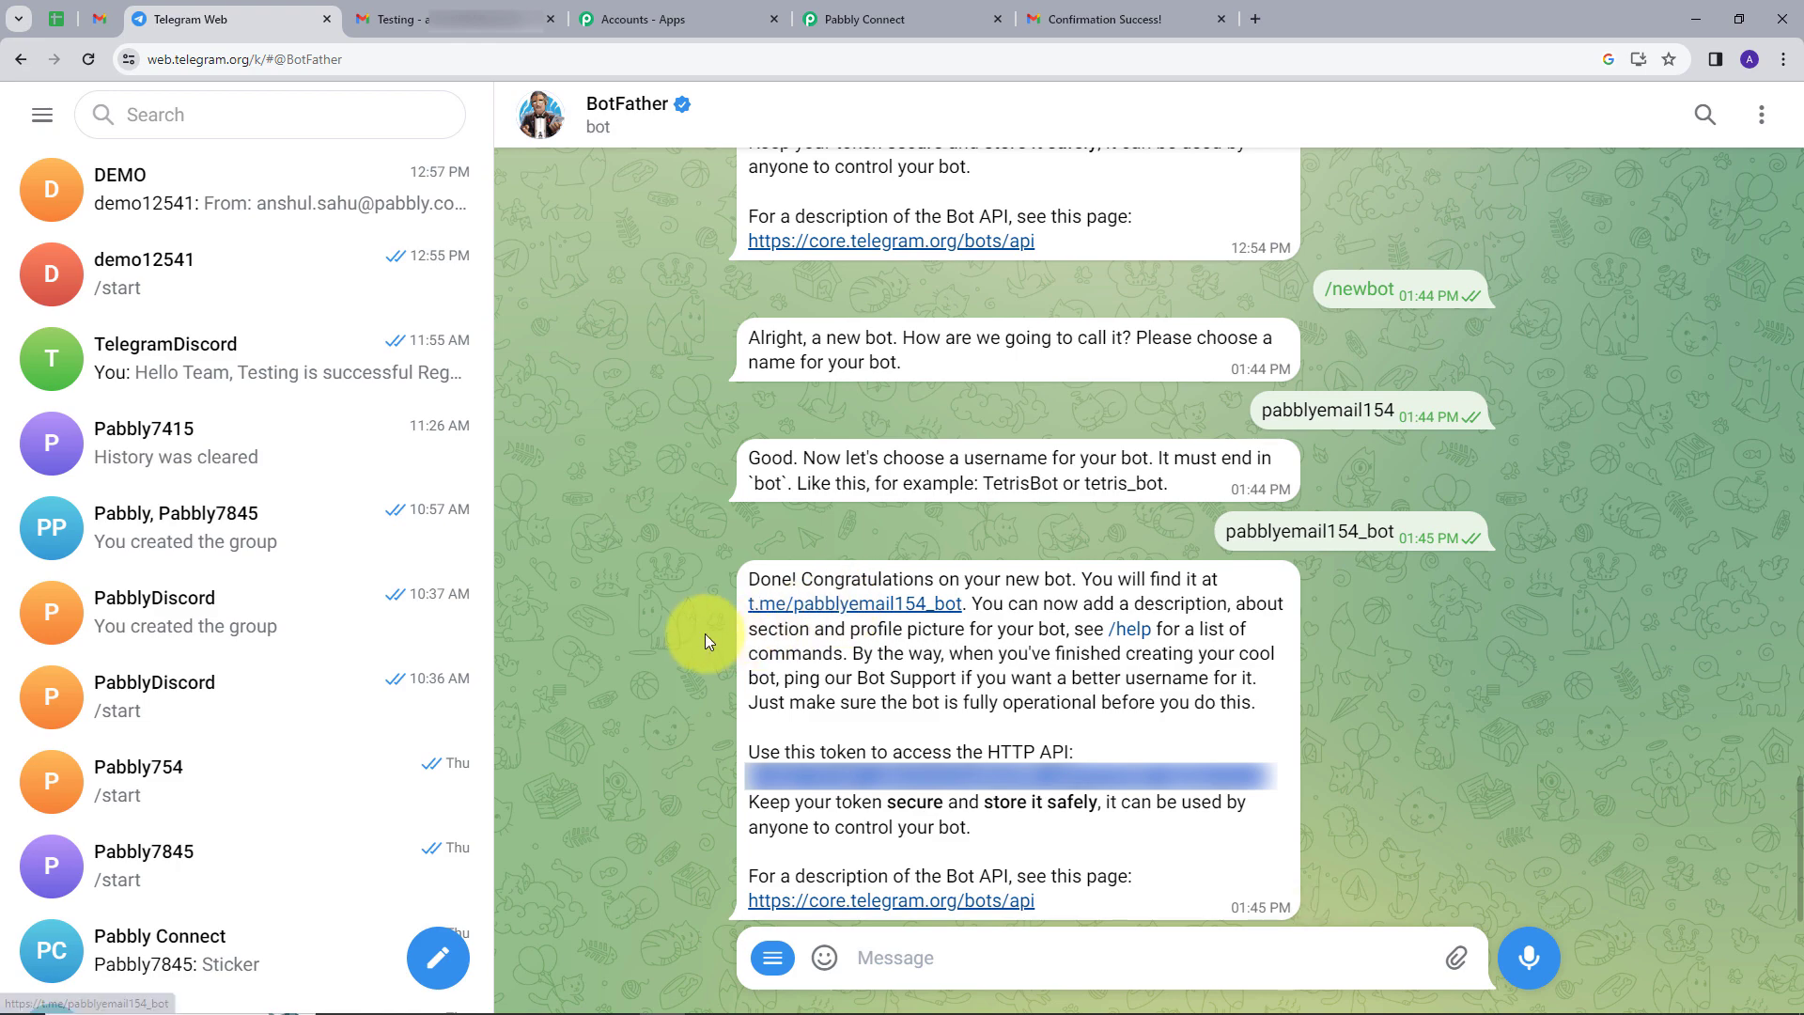
left_click(857, 612)
left_click(1145, 955)
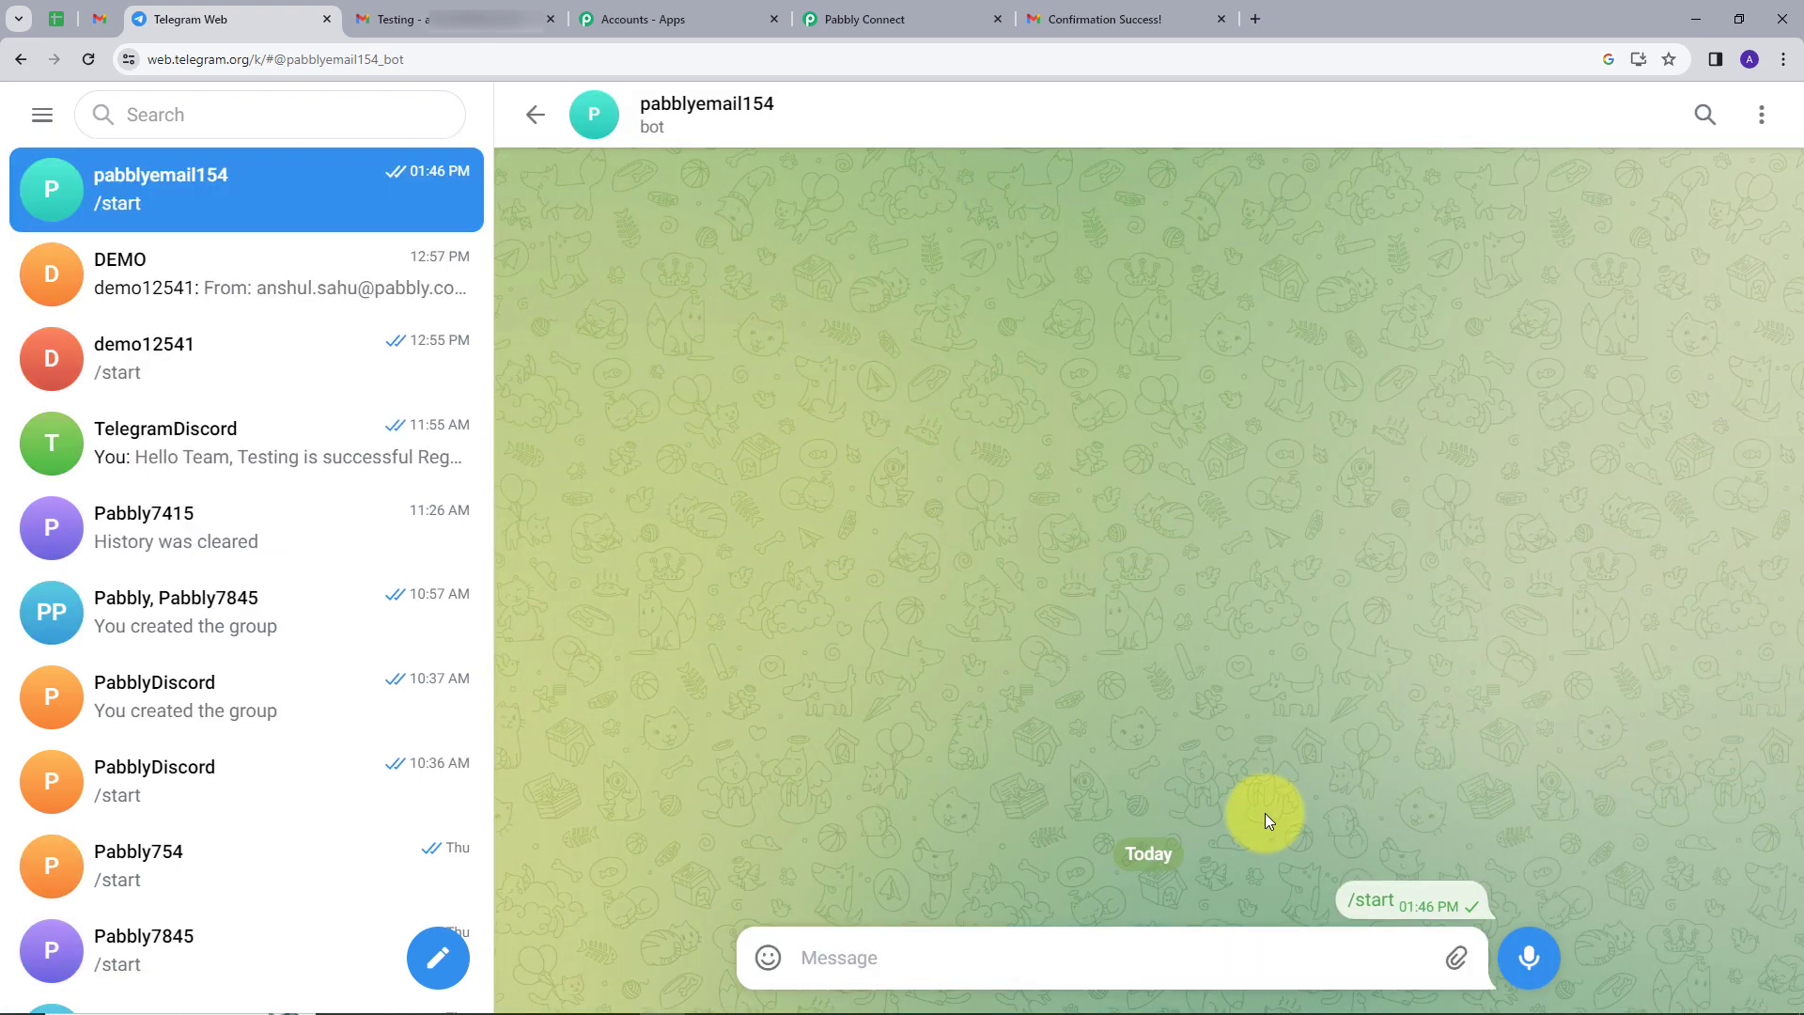
Begin a new Telegram group and add the pabblyemail154 bot as its member.
left_click(437, 957)
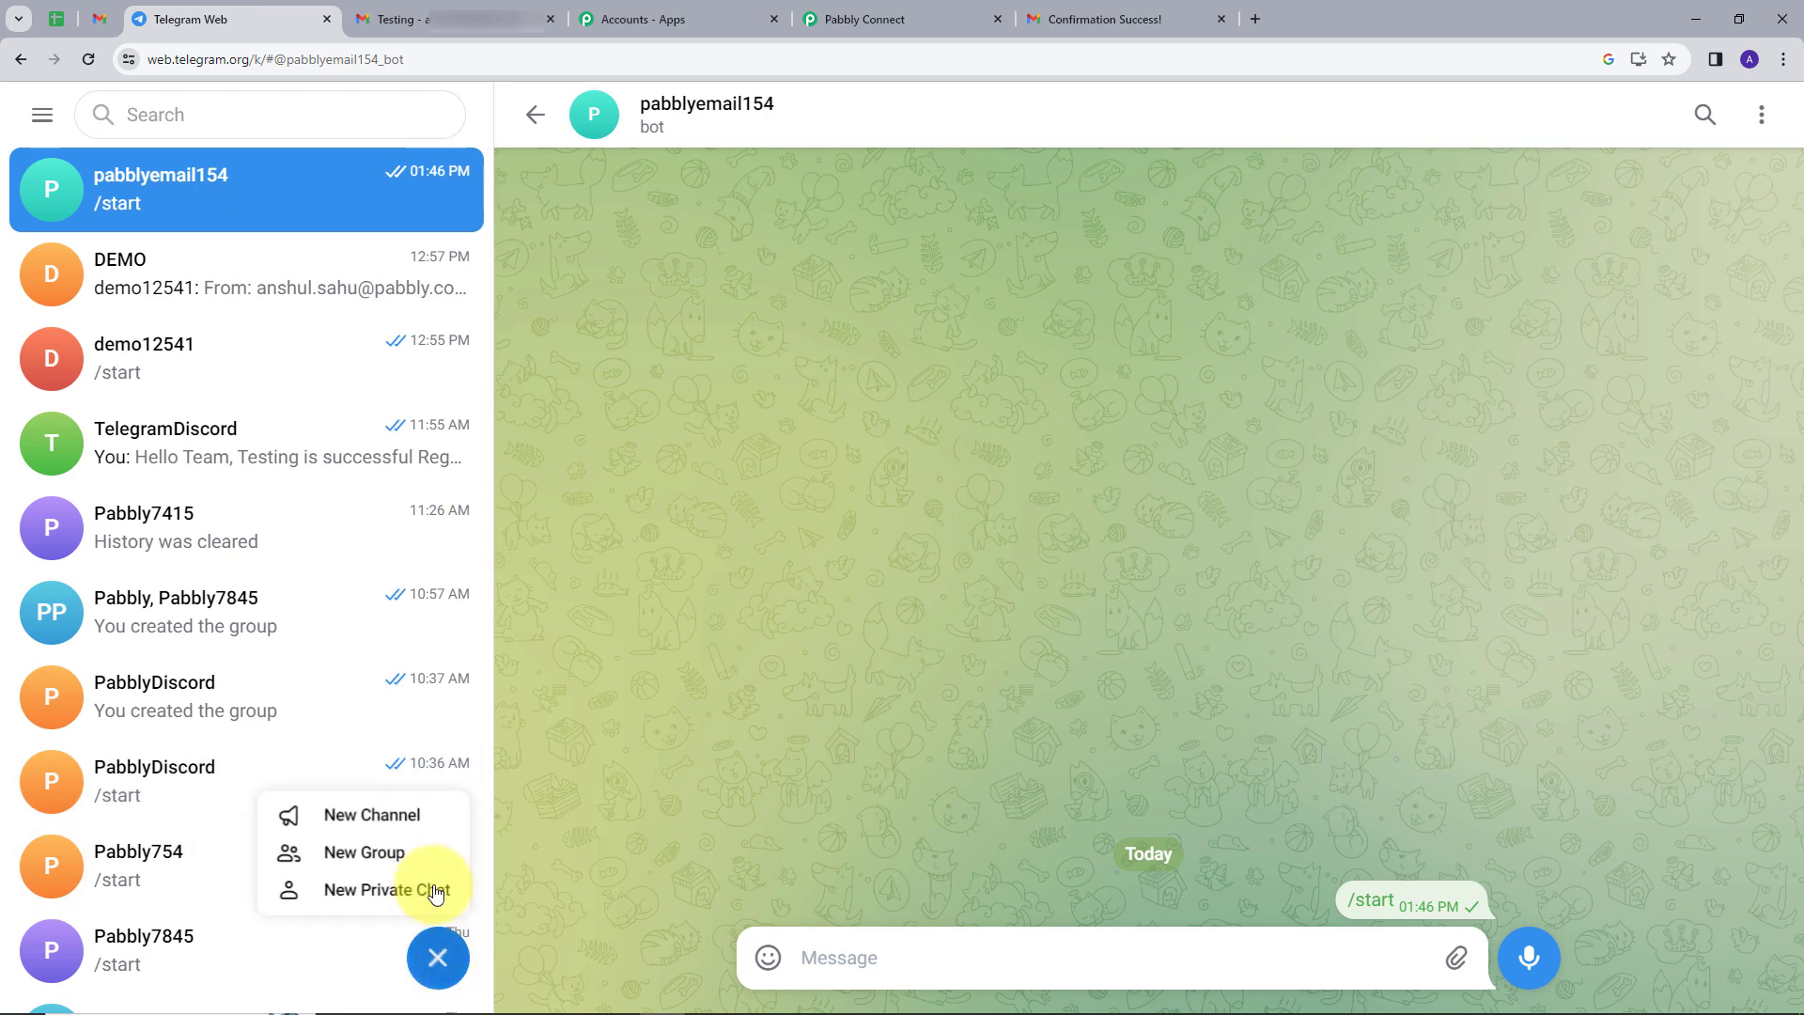
left_click(366, 852)
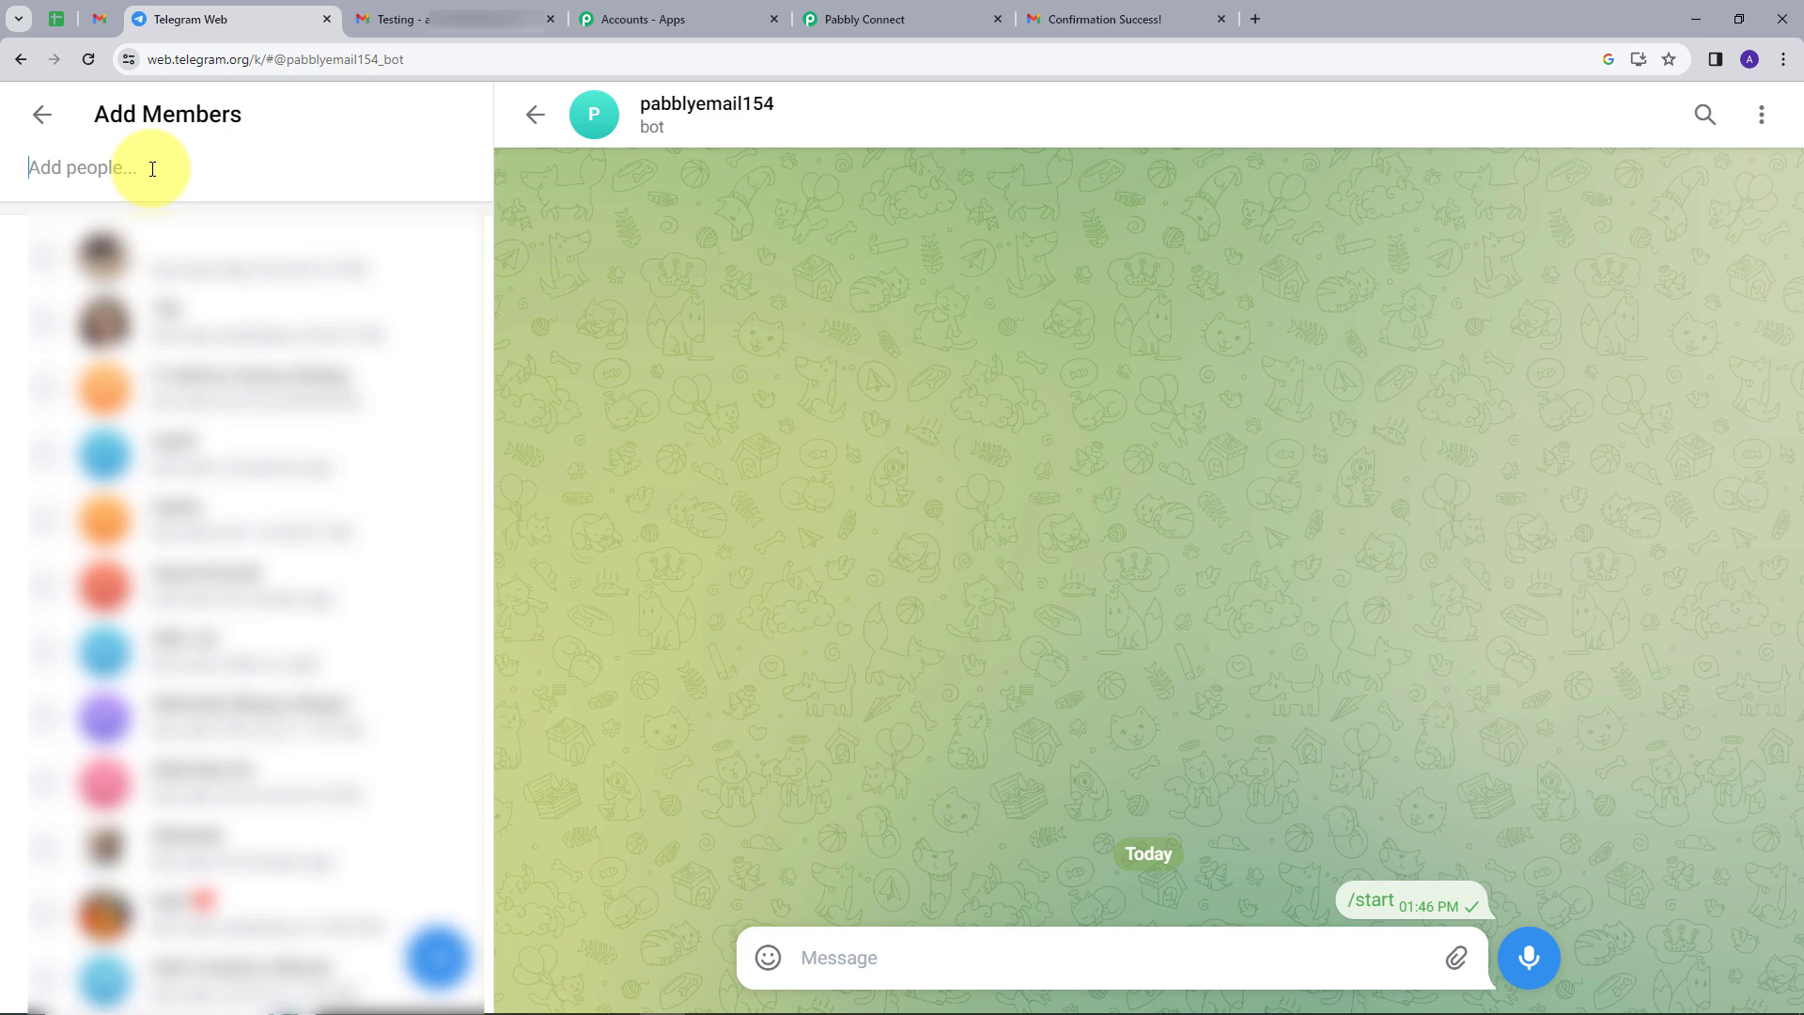
type("pabb")
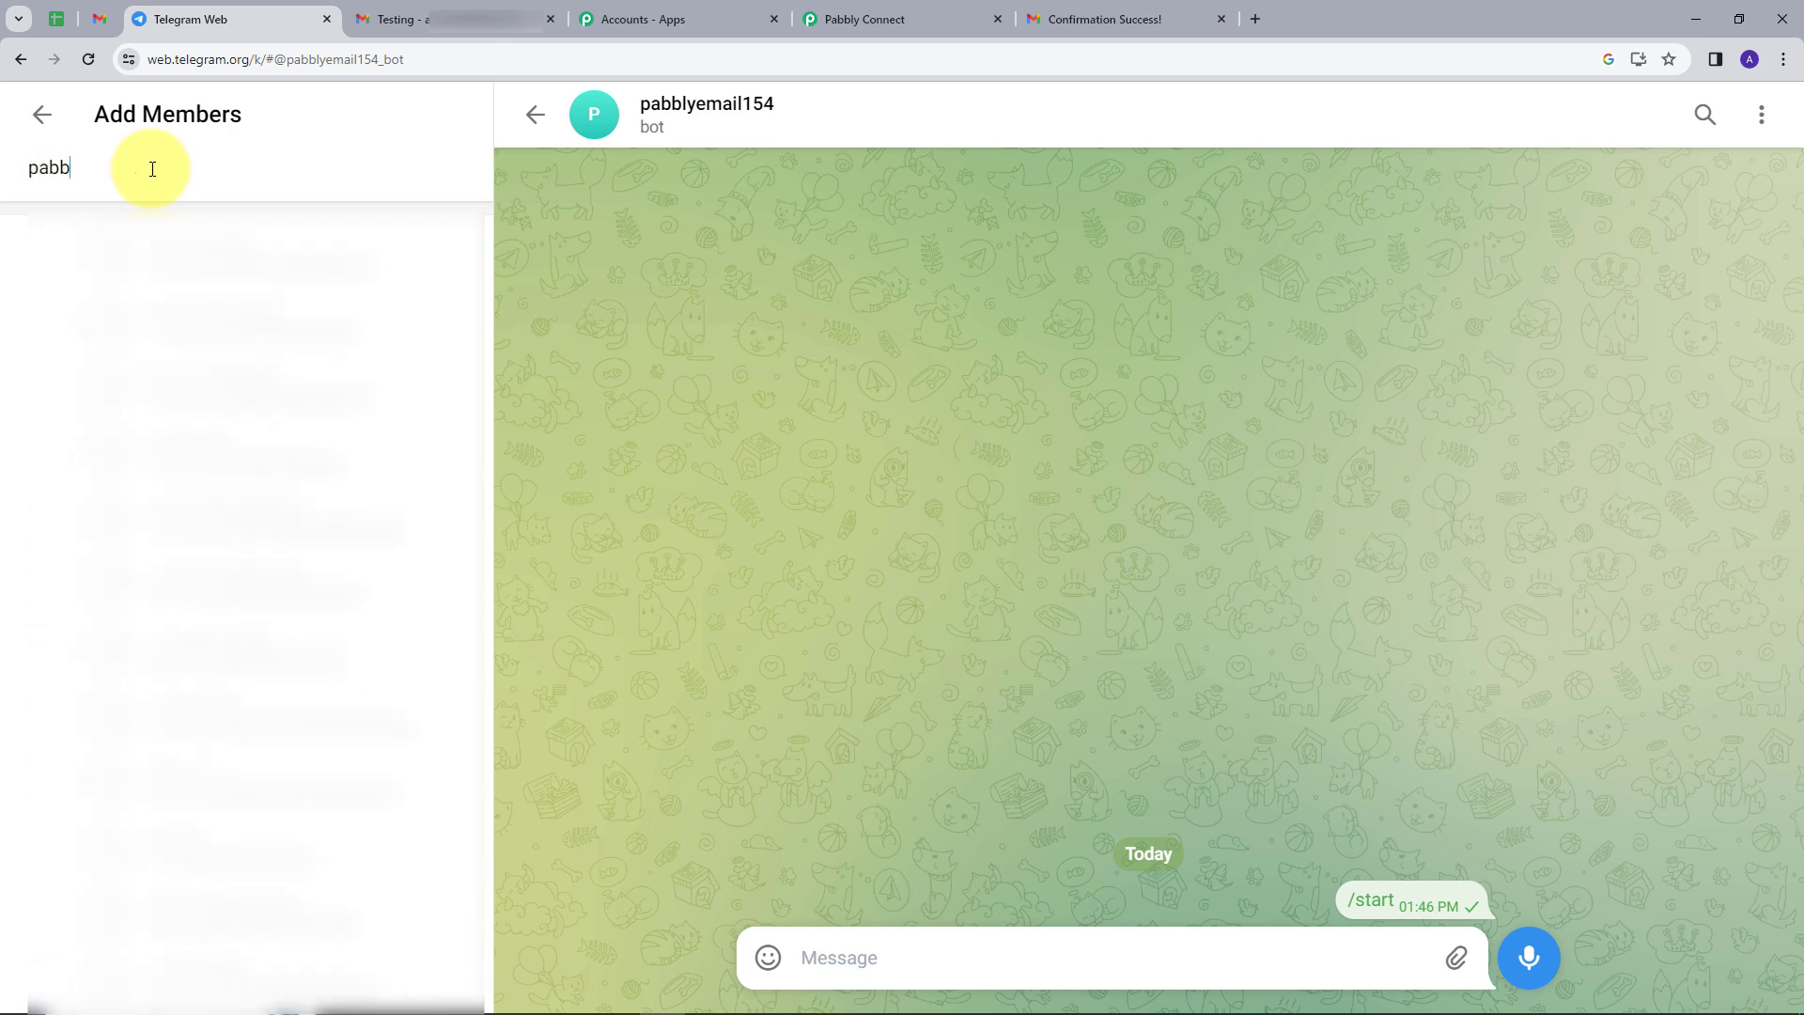
type("lyemail")
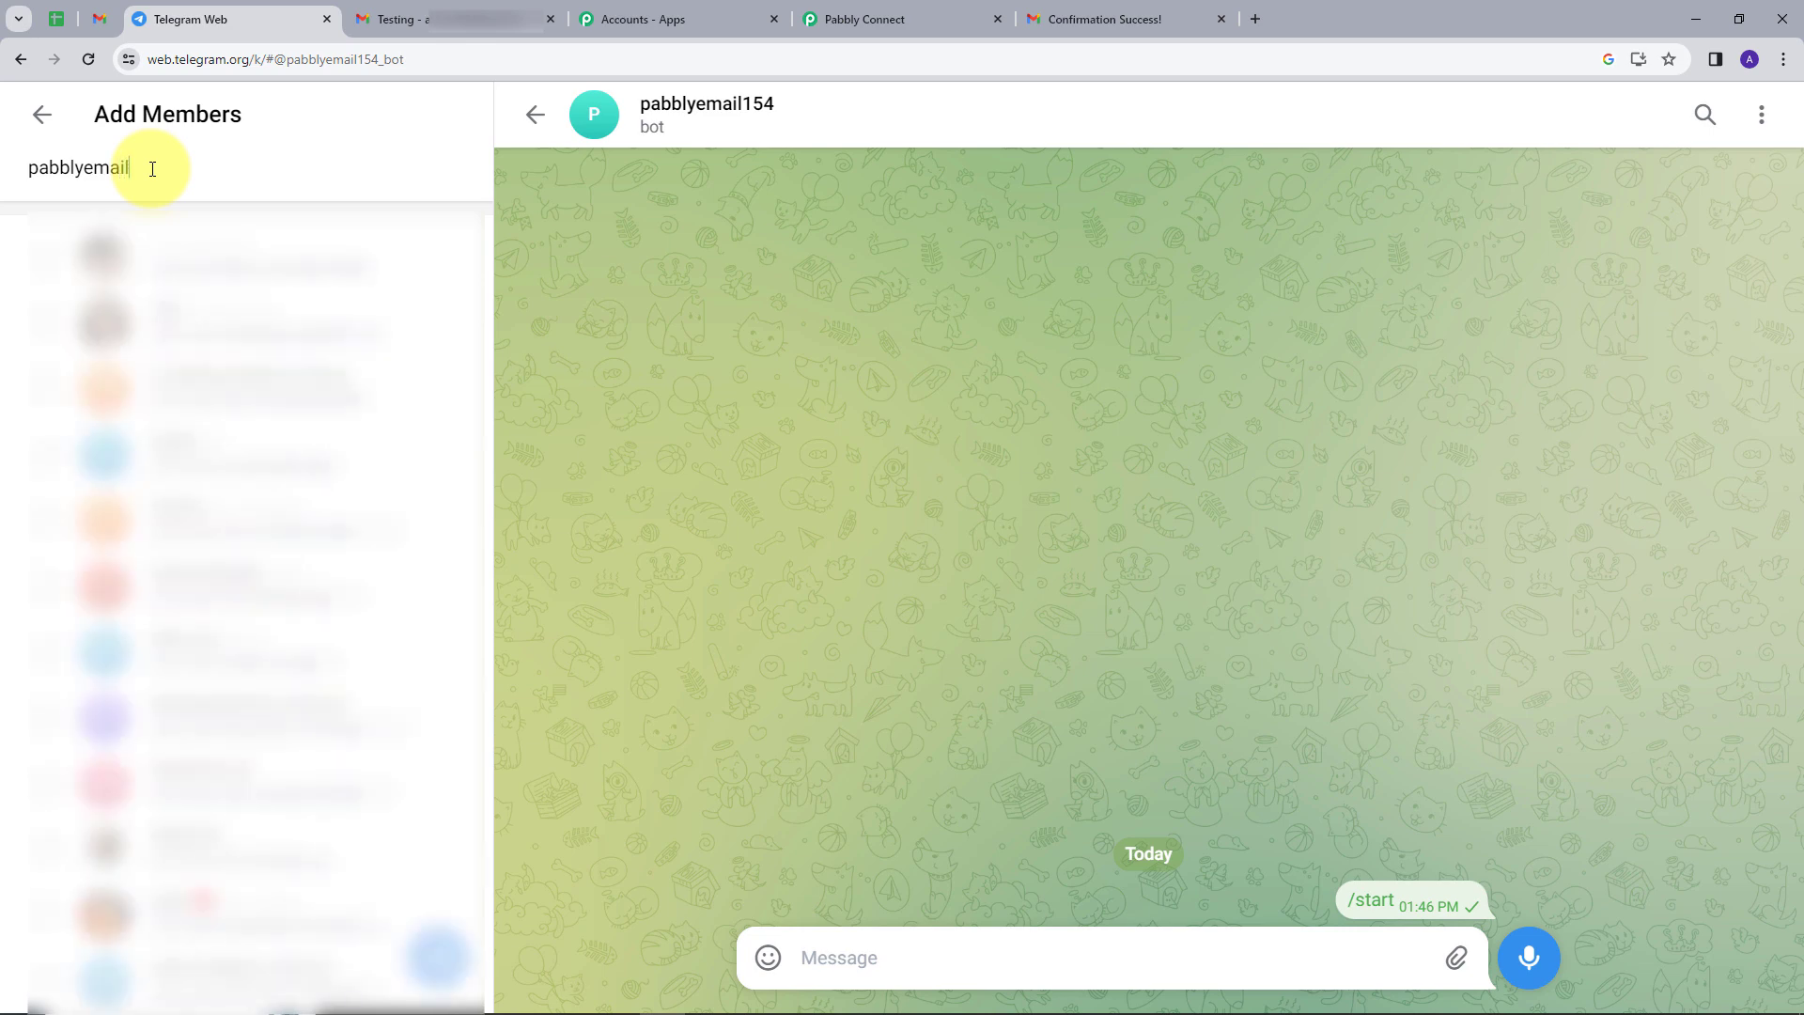
type("154")
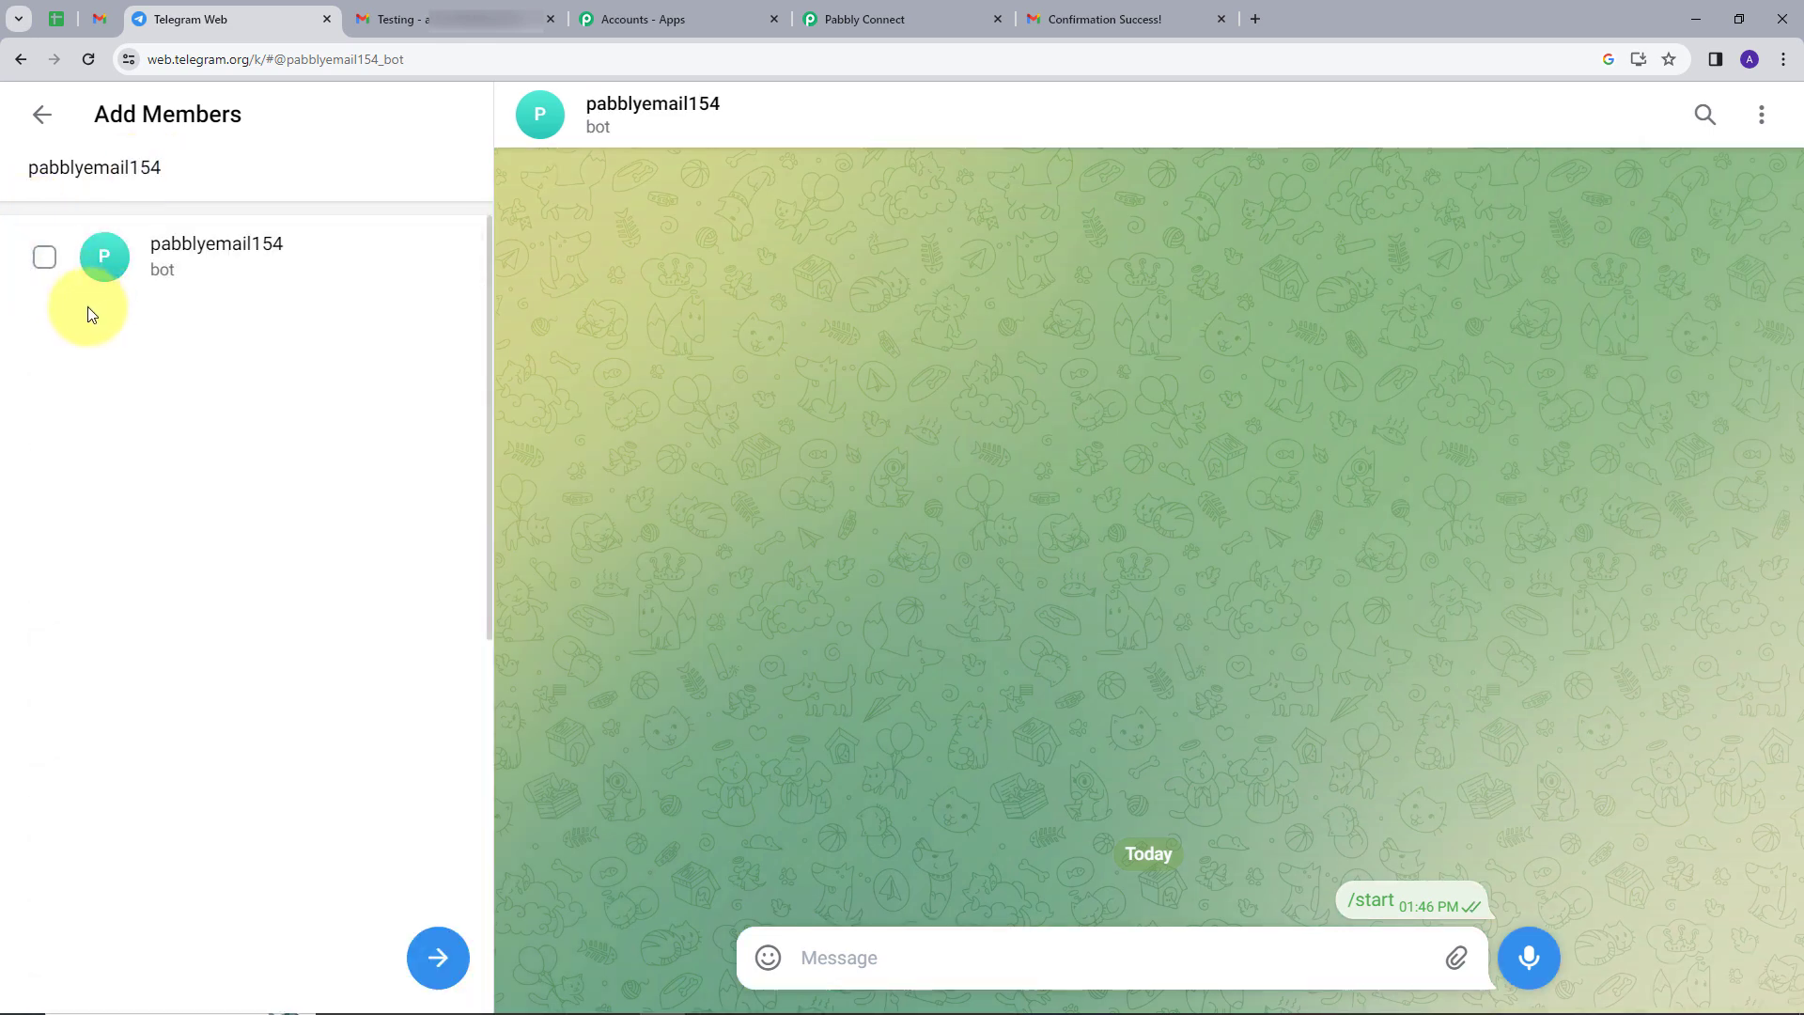
left_click(44, 259)
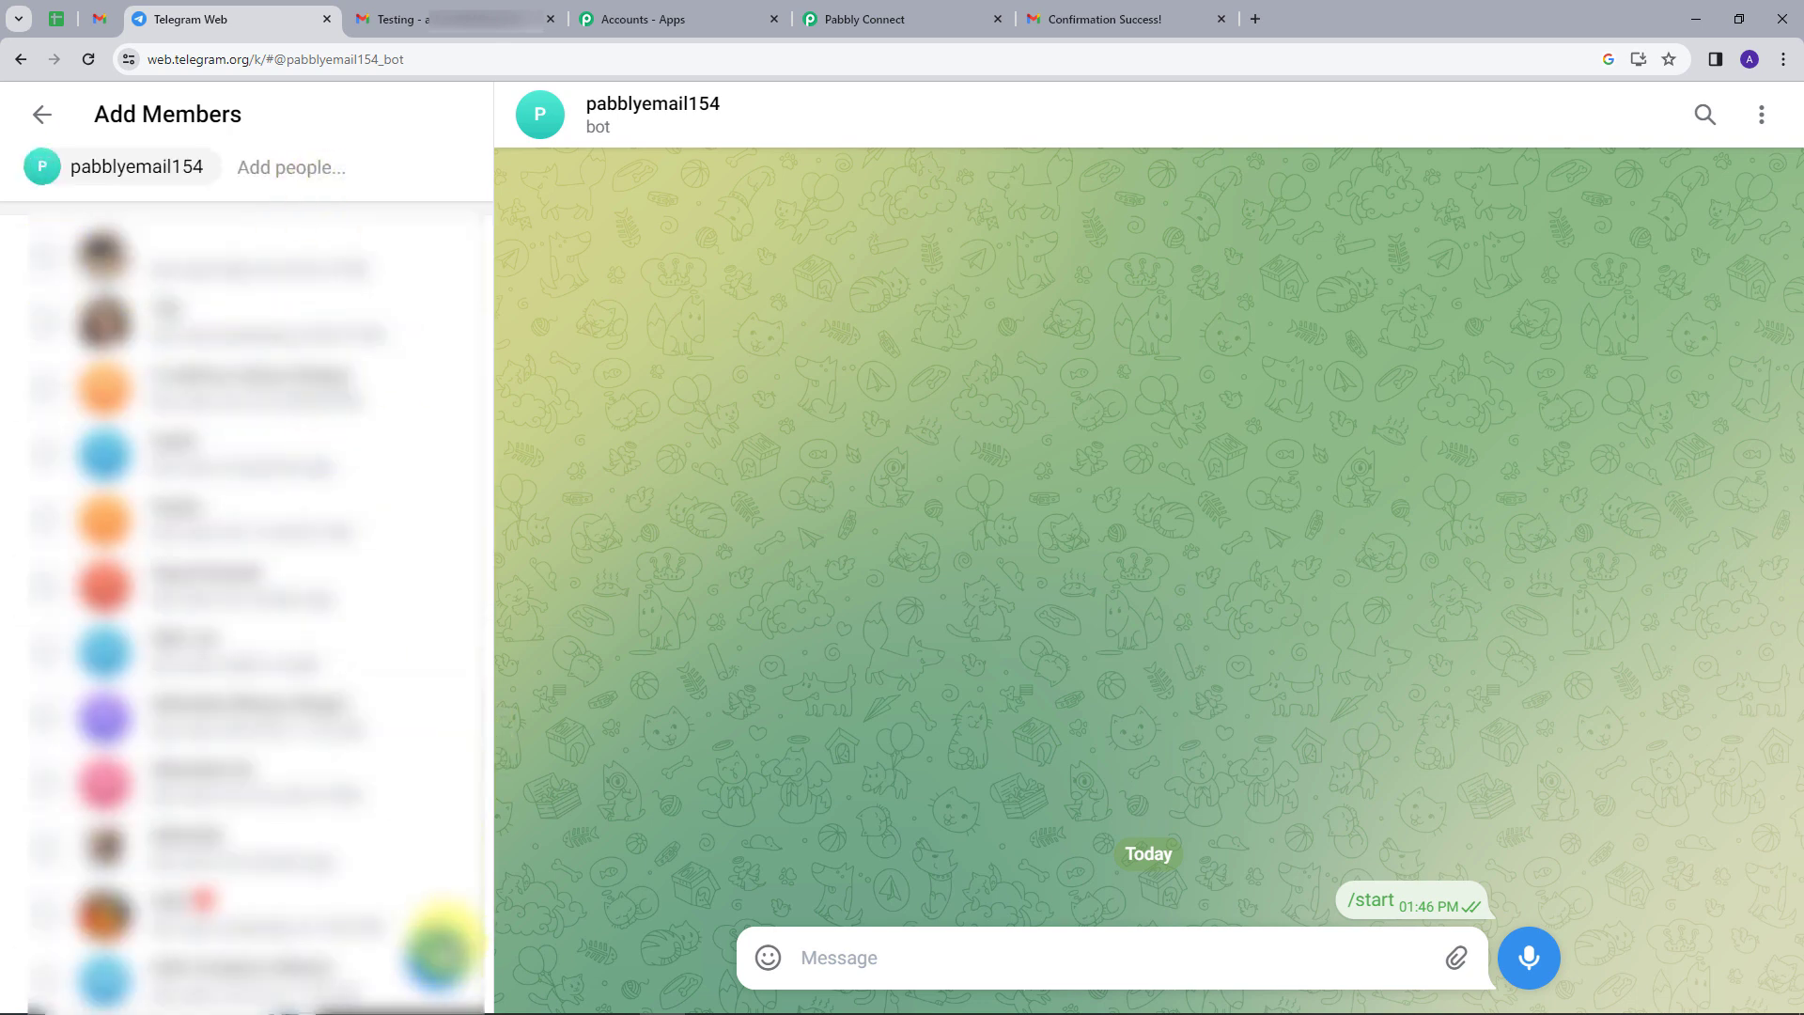
left_click(437, 951)
Replace the suggested group name with Pabbly Connnect and create the group.
left_click_drag(237, 385, 40, 389)
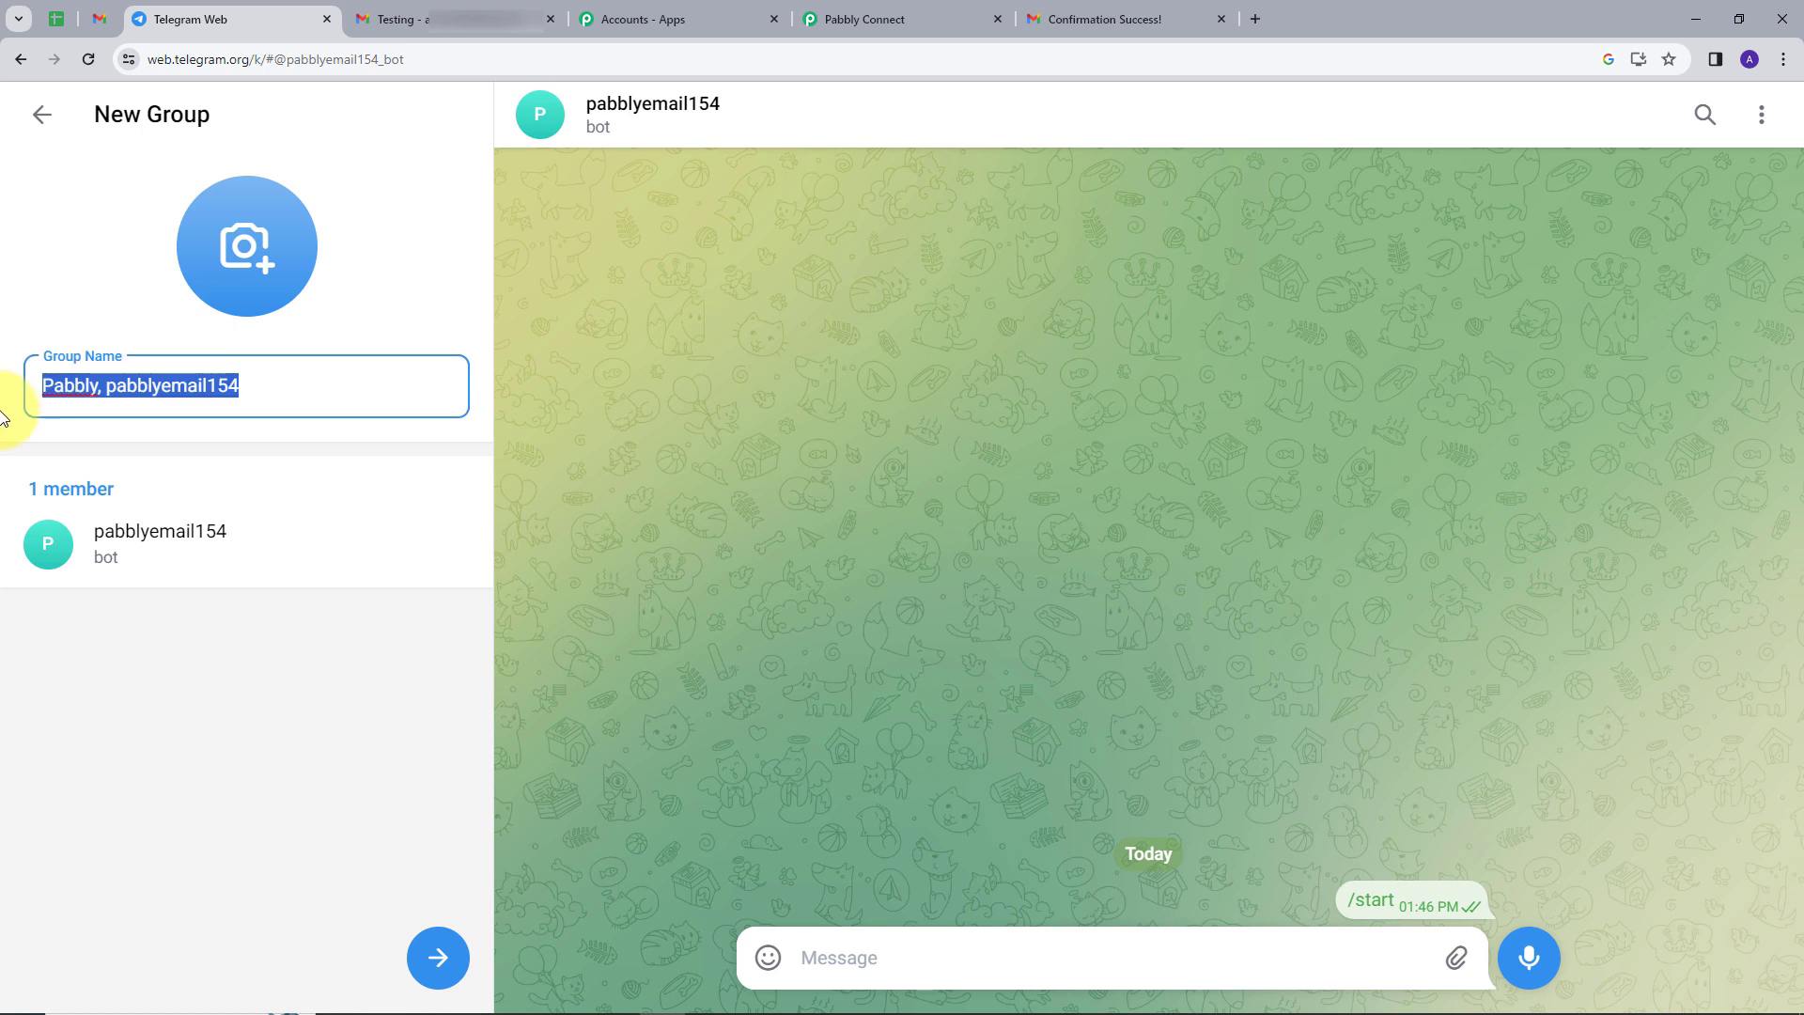
key("BackSpace")
type("P")
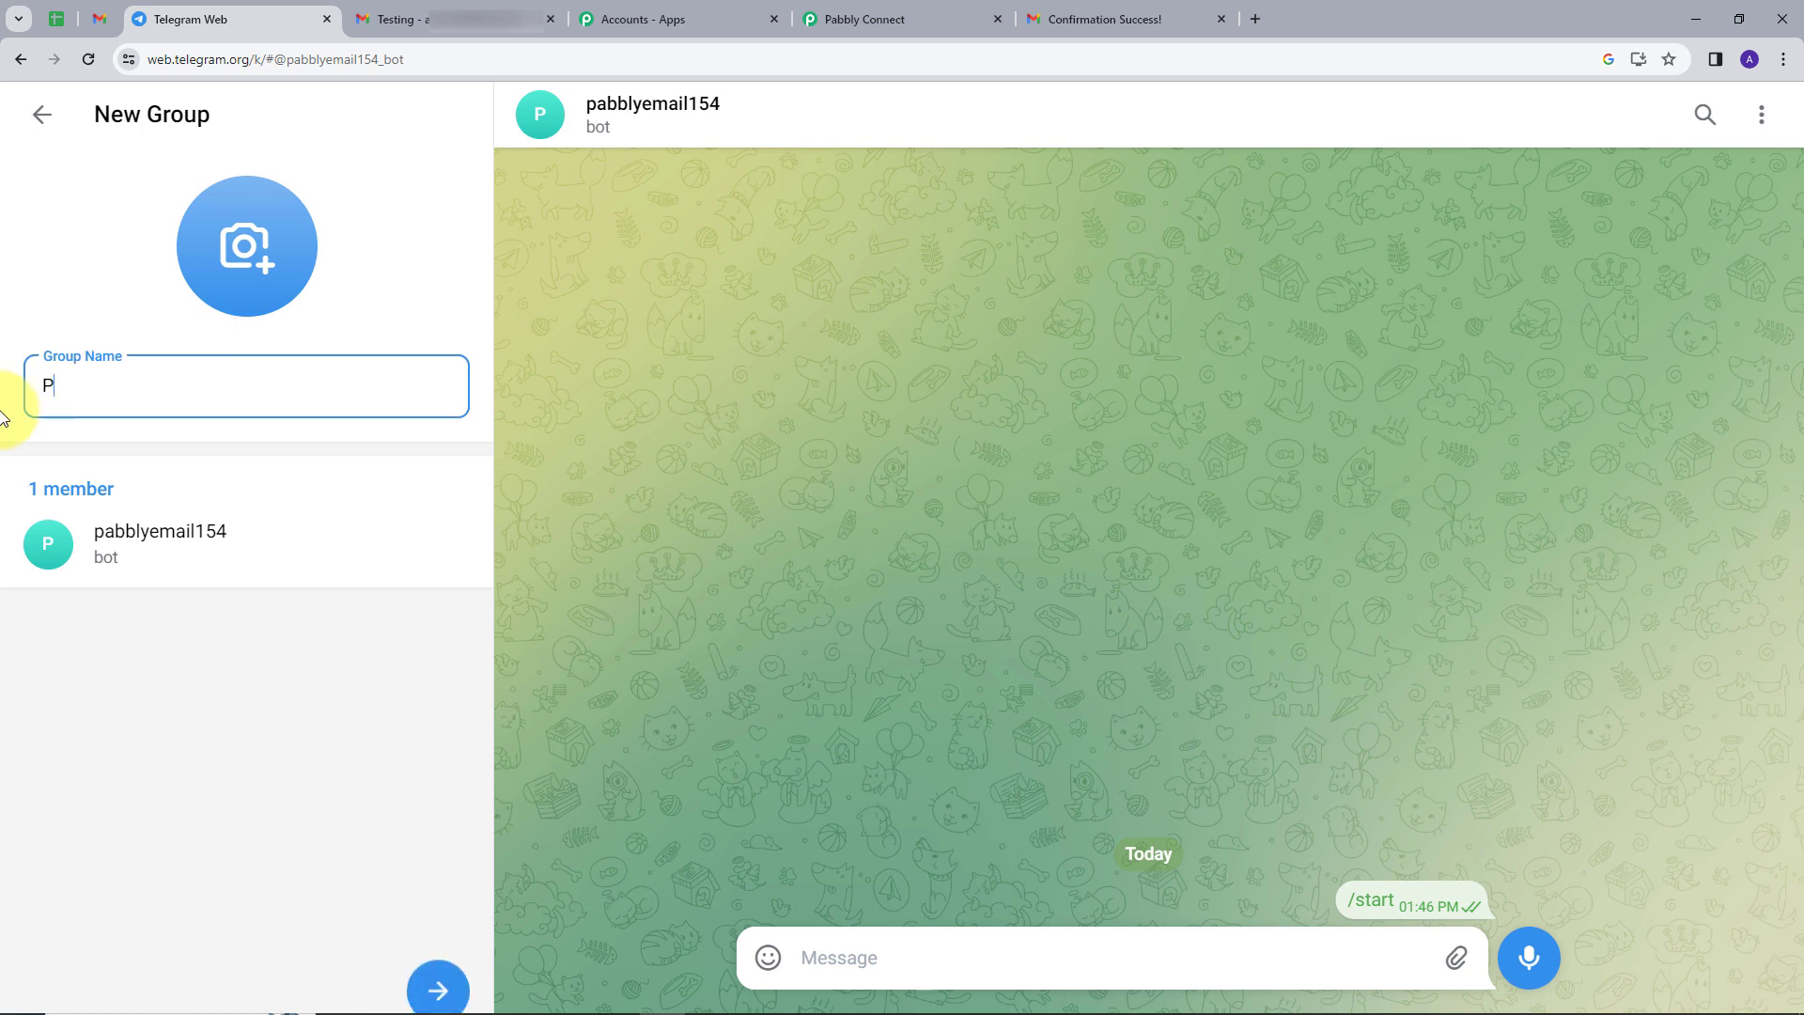
type("abbly Con")
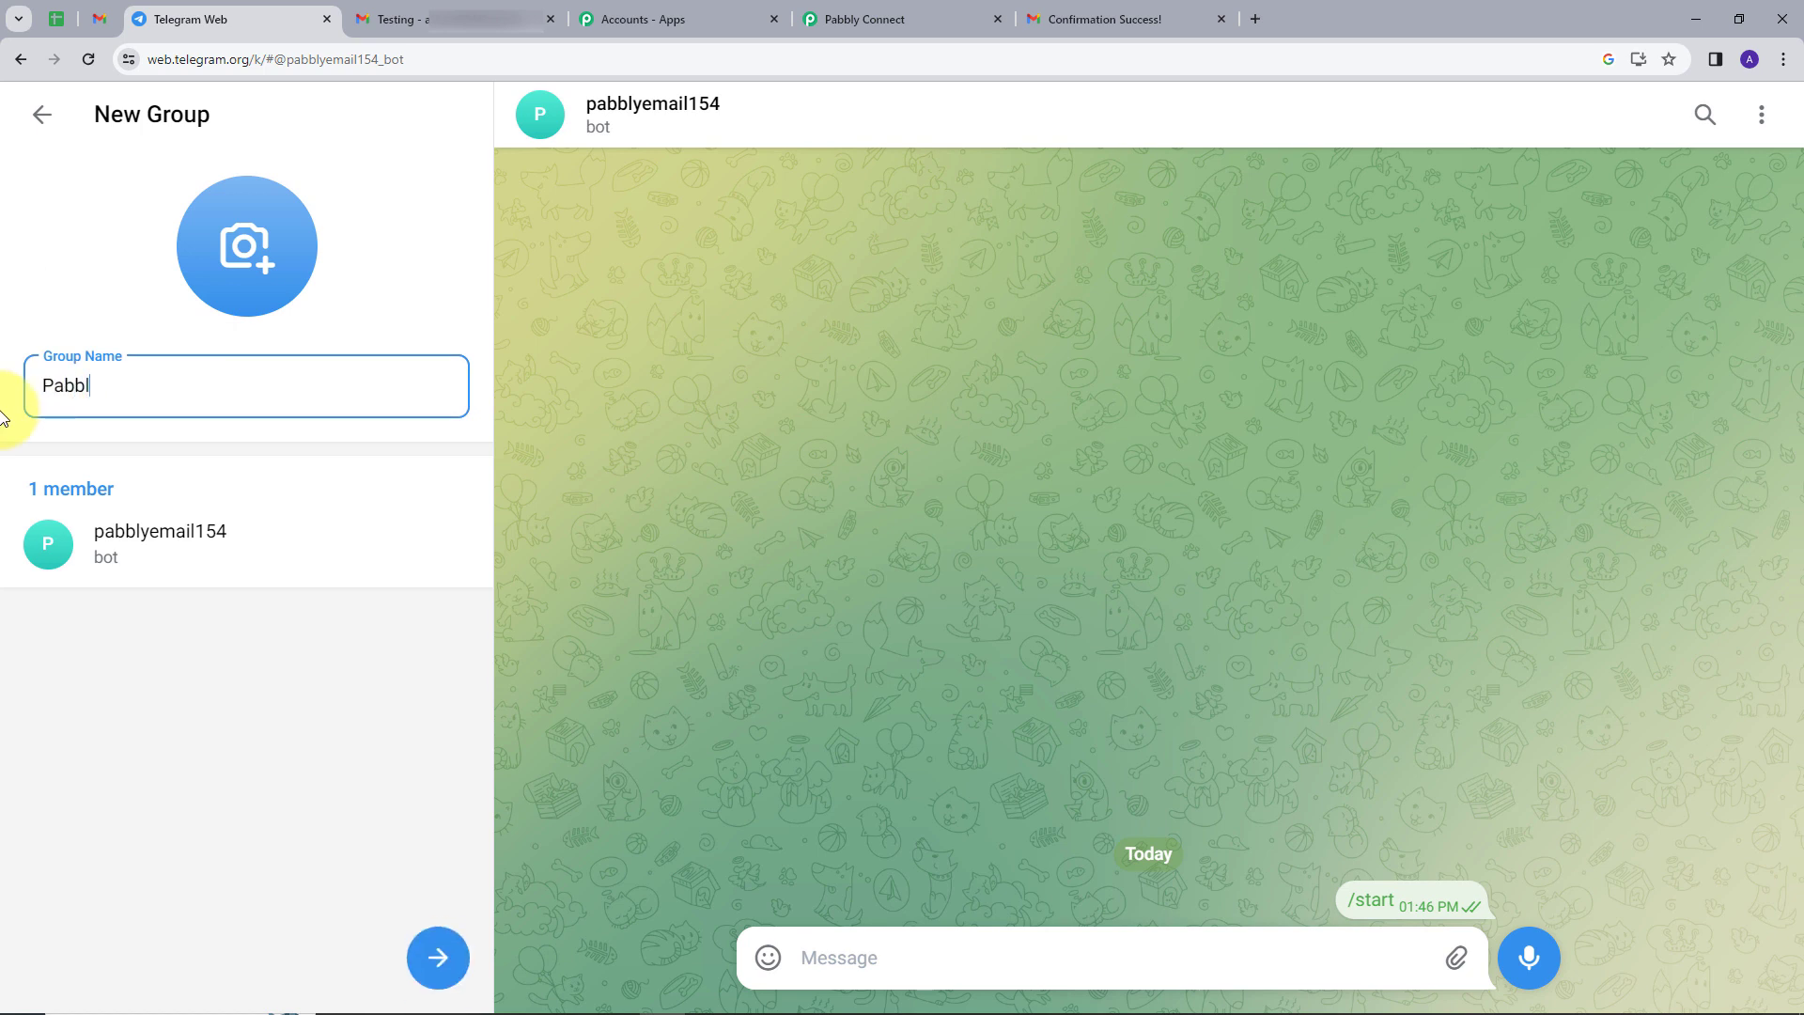
type("nnect")
left_click(438, 957)
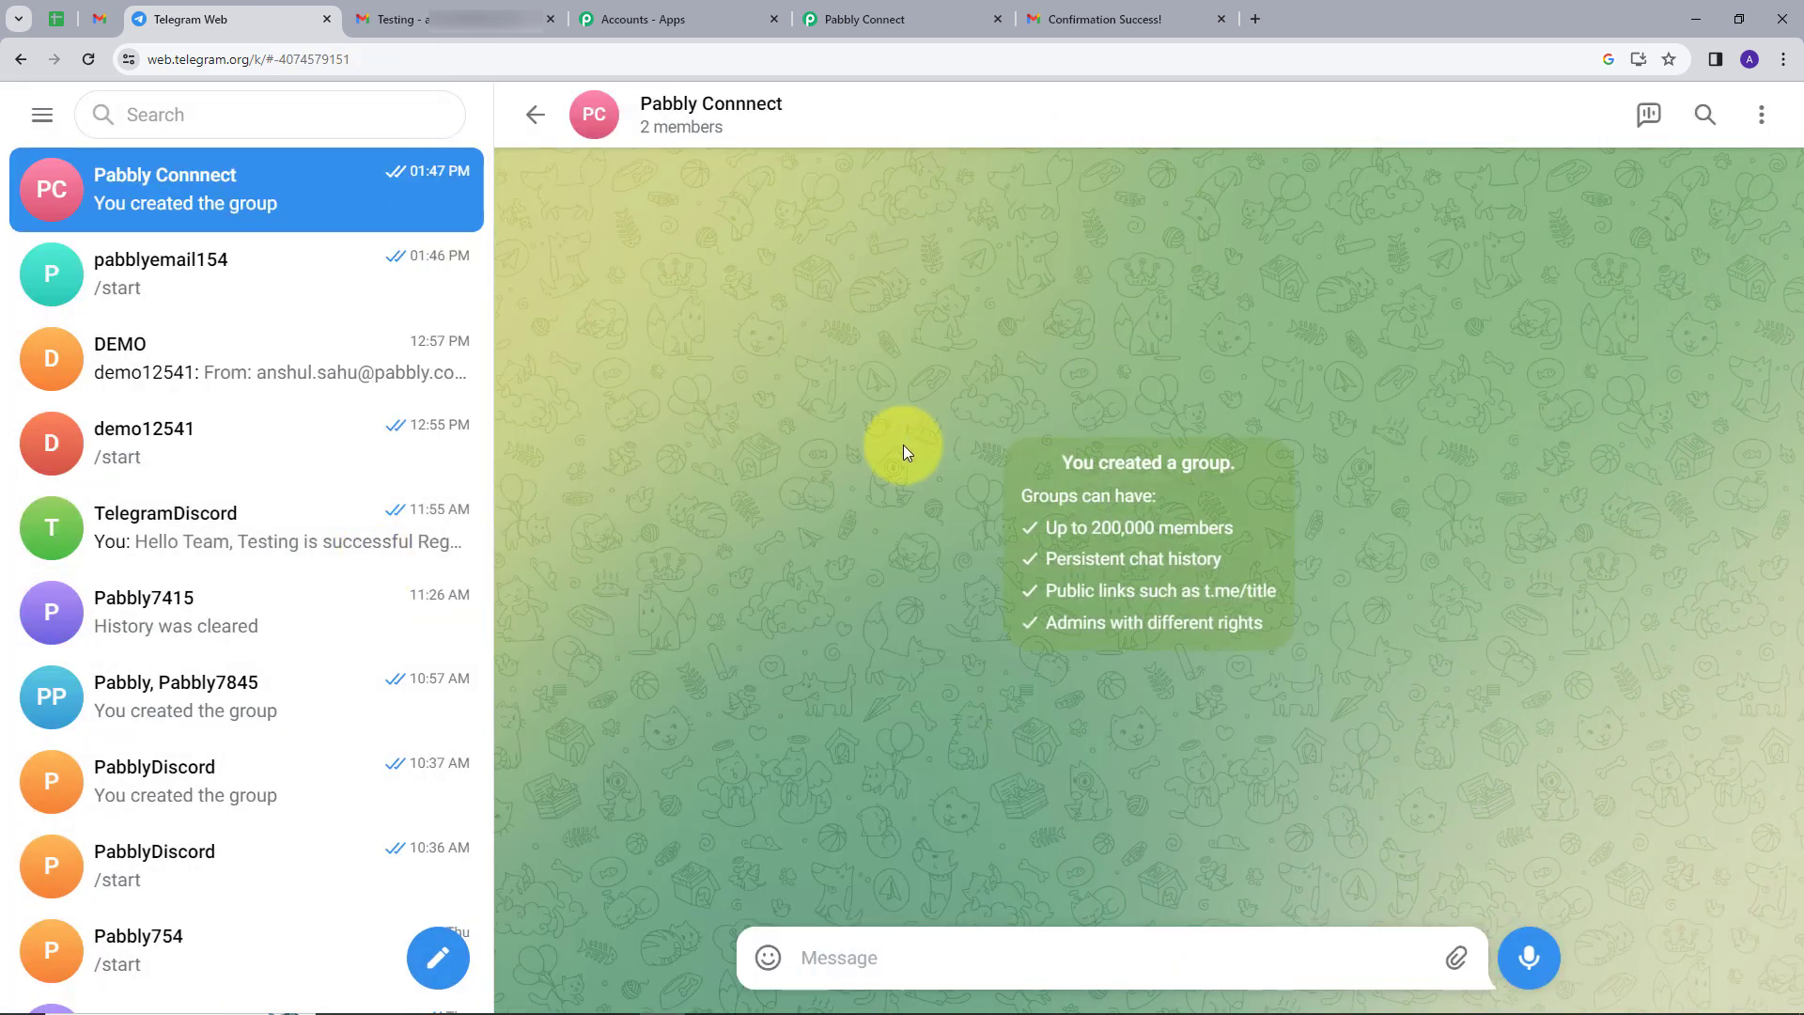
Open the new group's profile, reload Telegram Web, and check the bot's role in the member list.
left_click(682, 114)
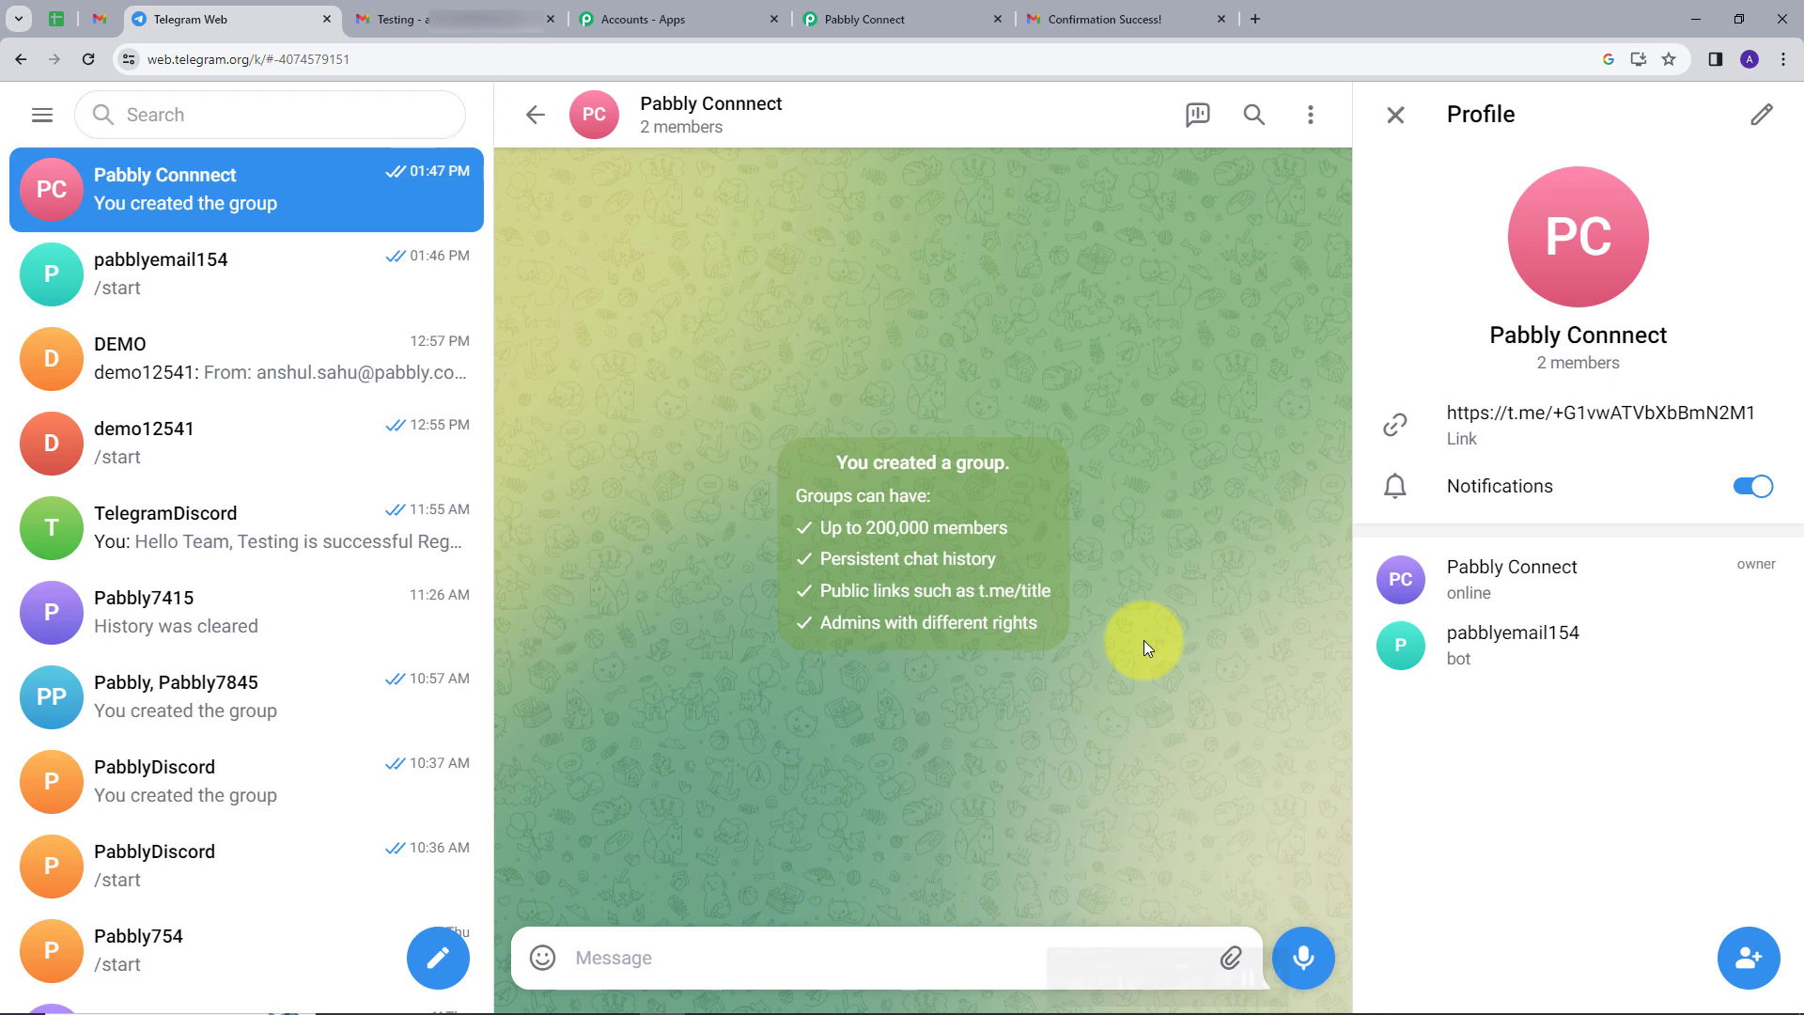
left_click(90, 59)
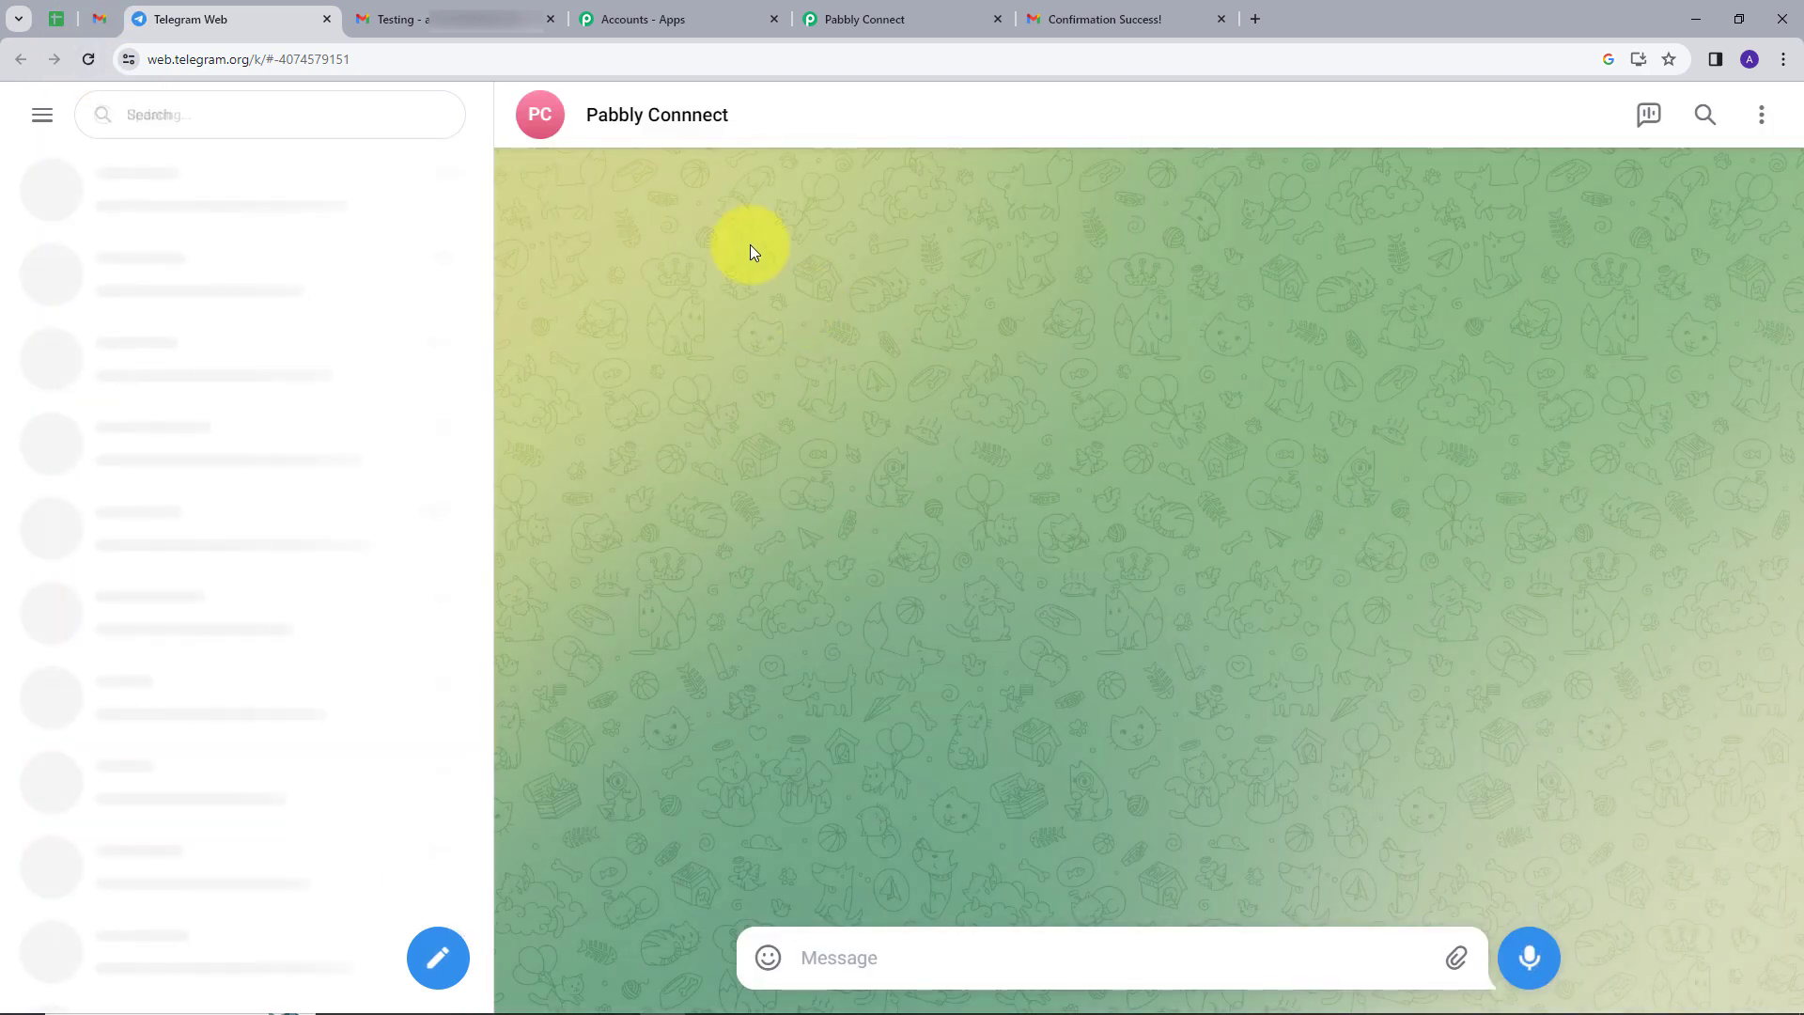
left_click(656, 129)
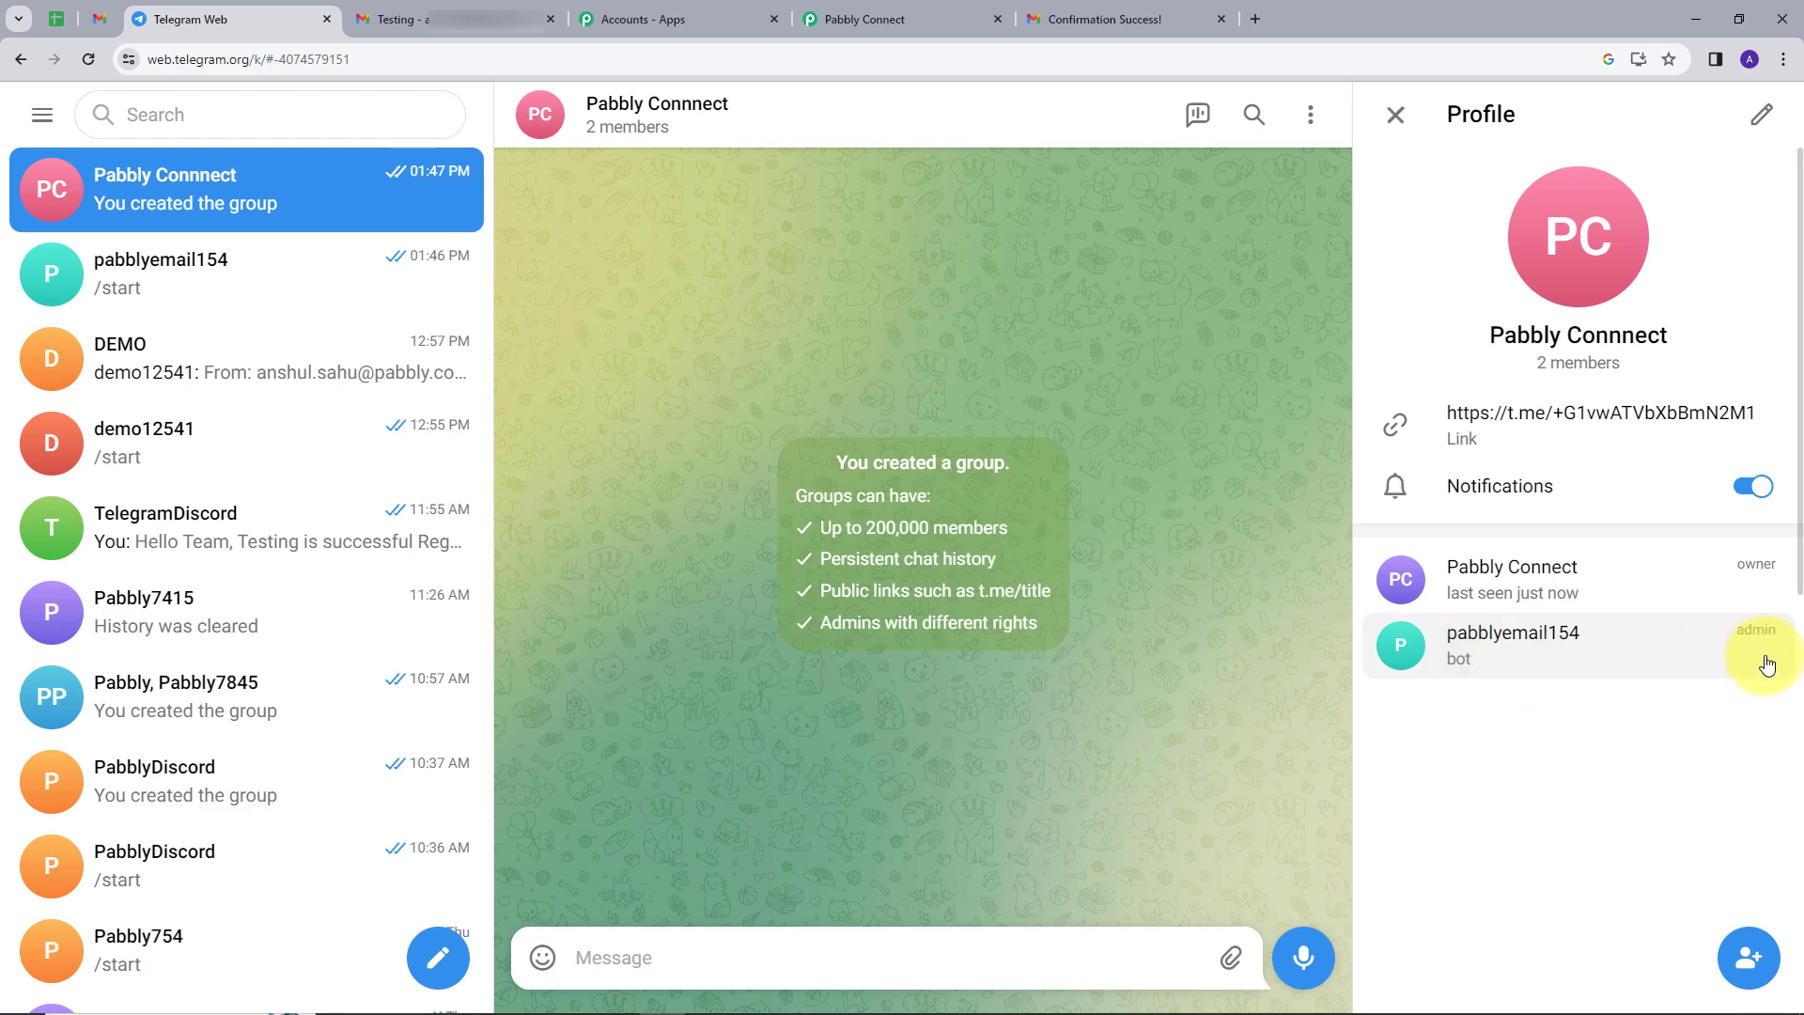
left_click(1393, 116)
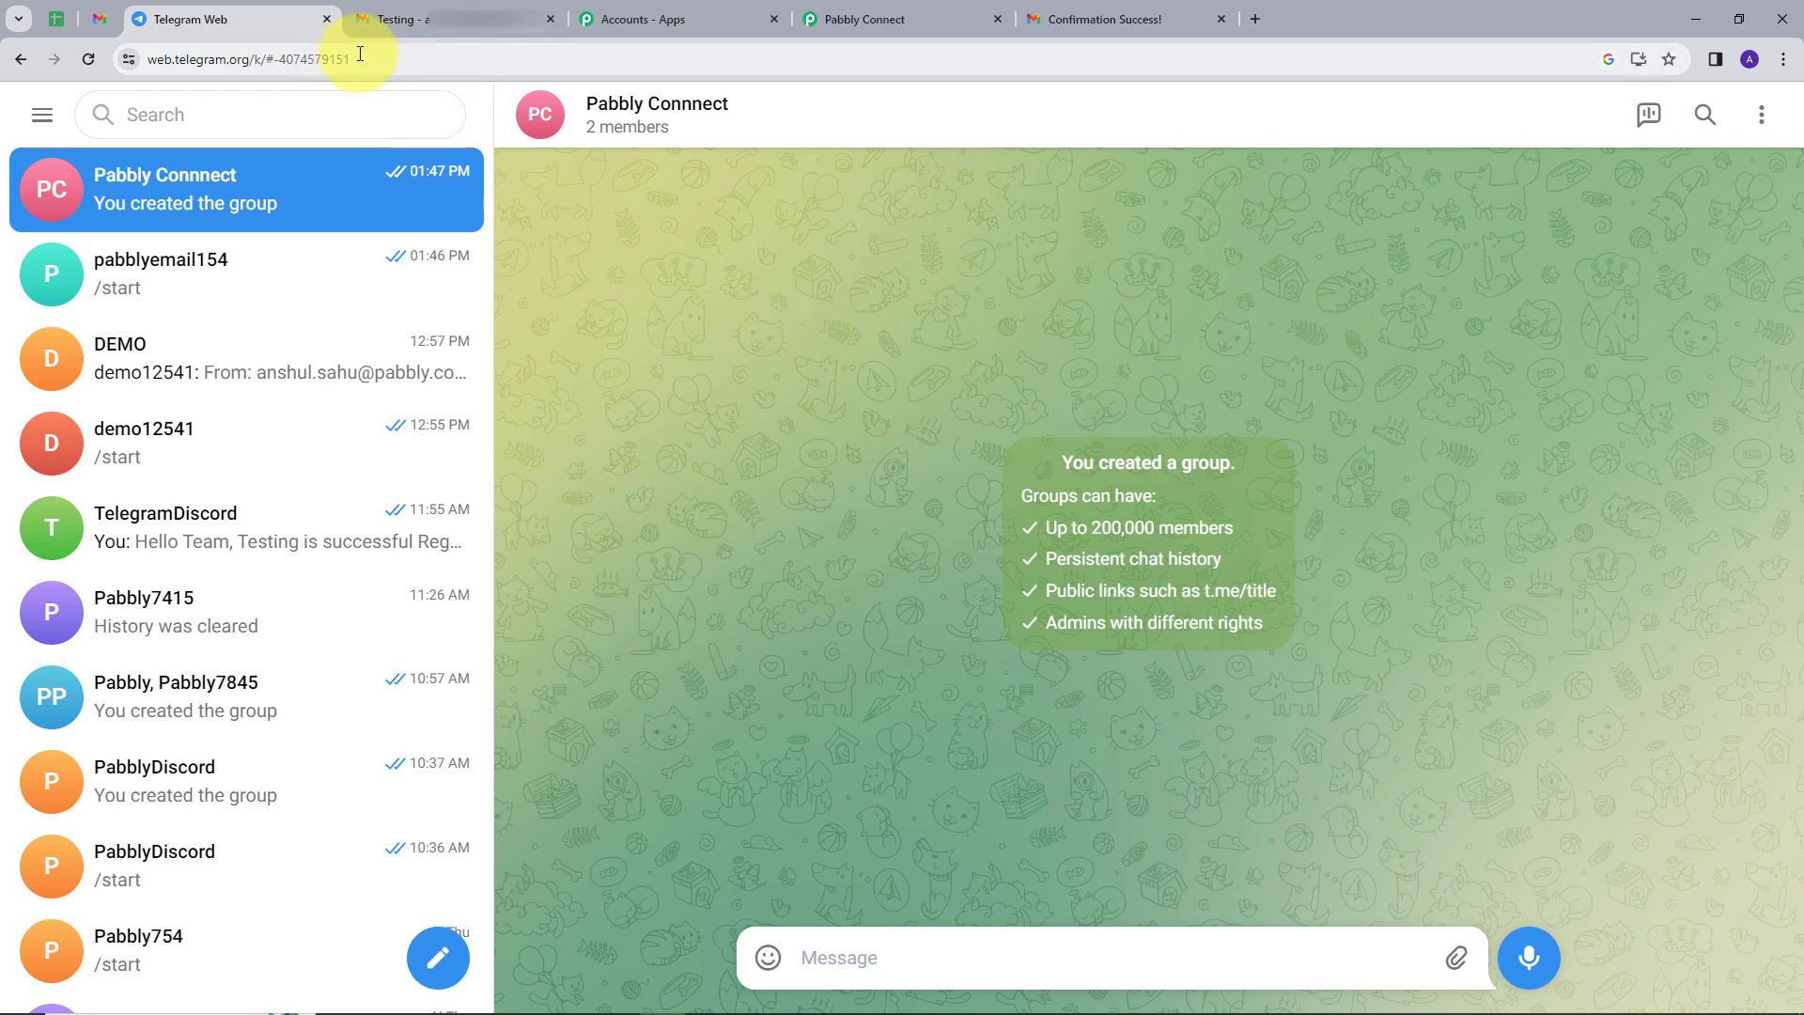
left_click(285, 64)
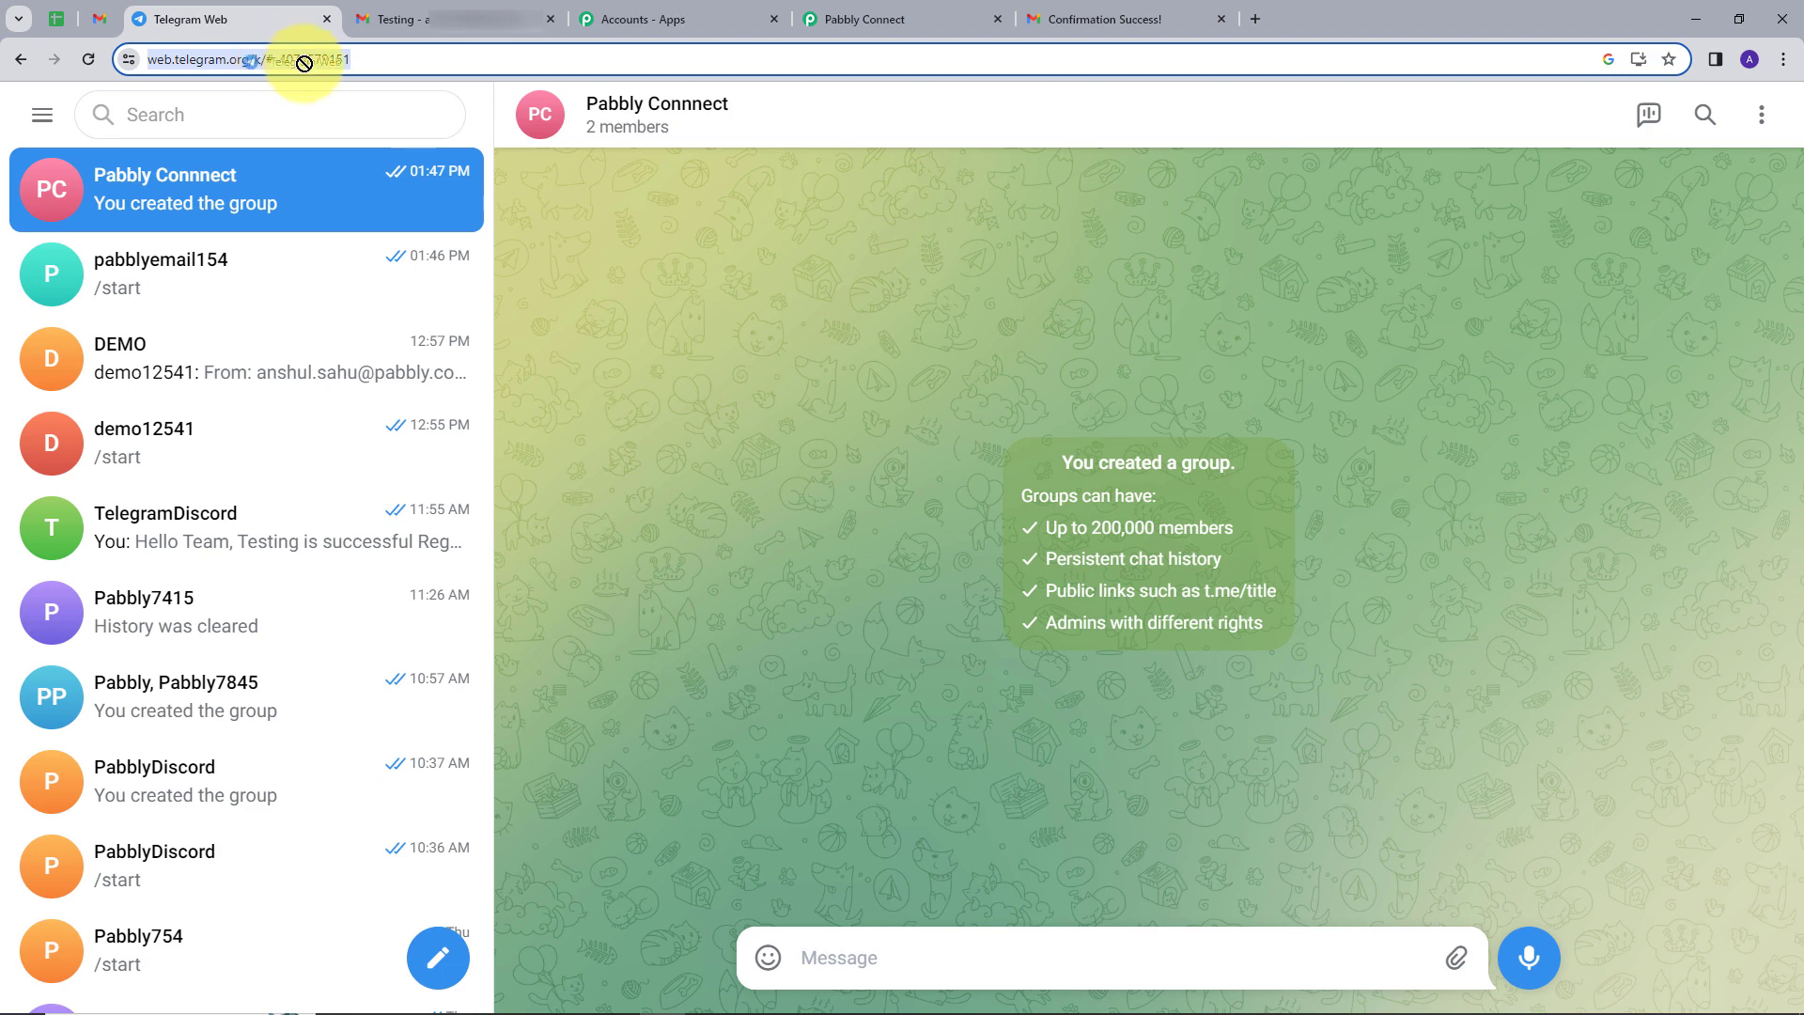
left_click(294, 59)
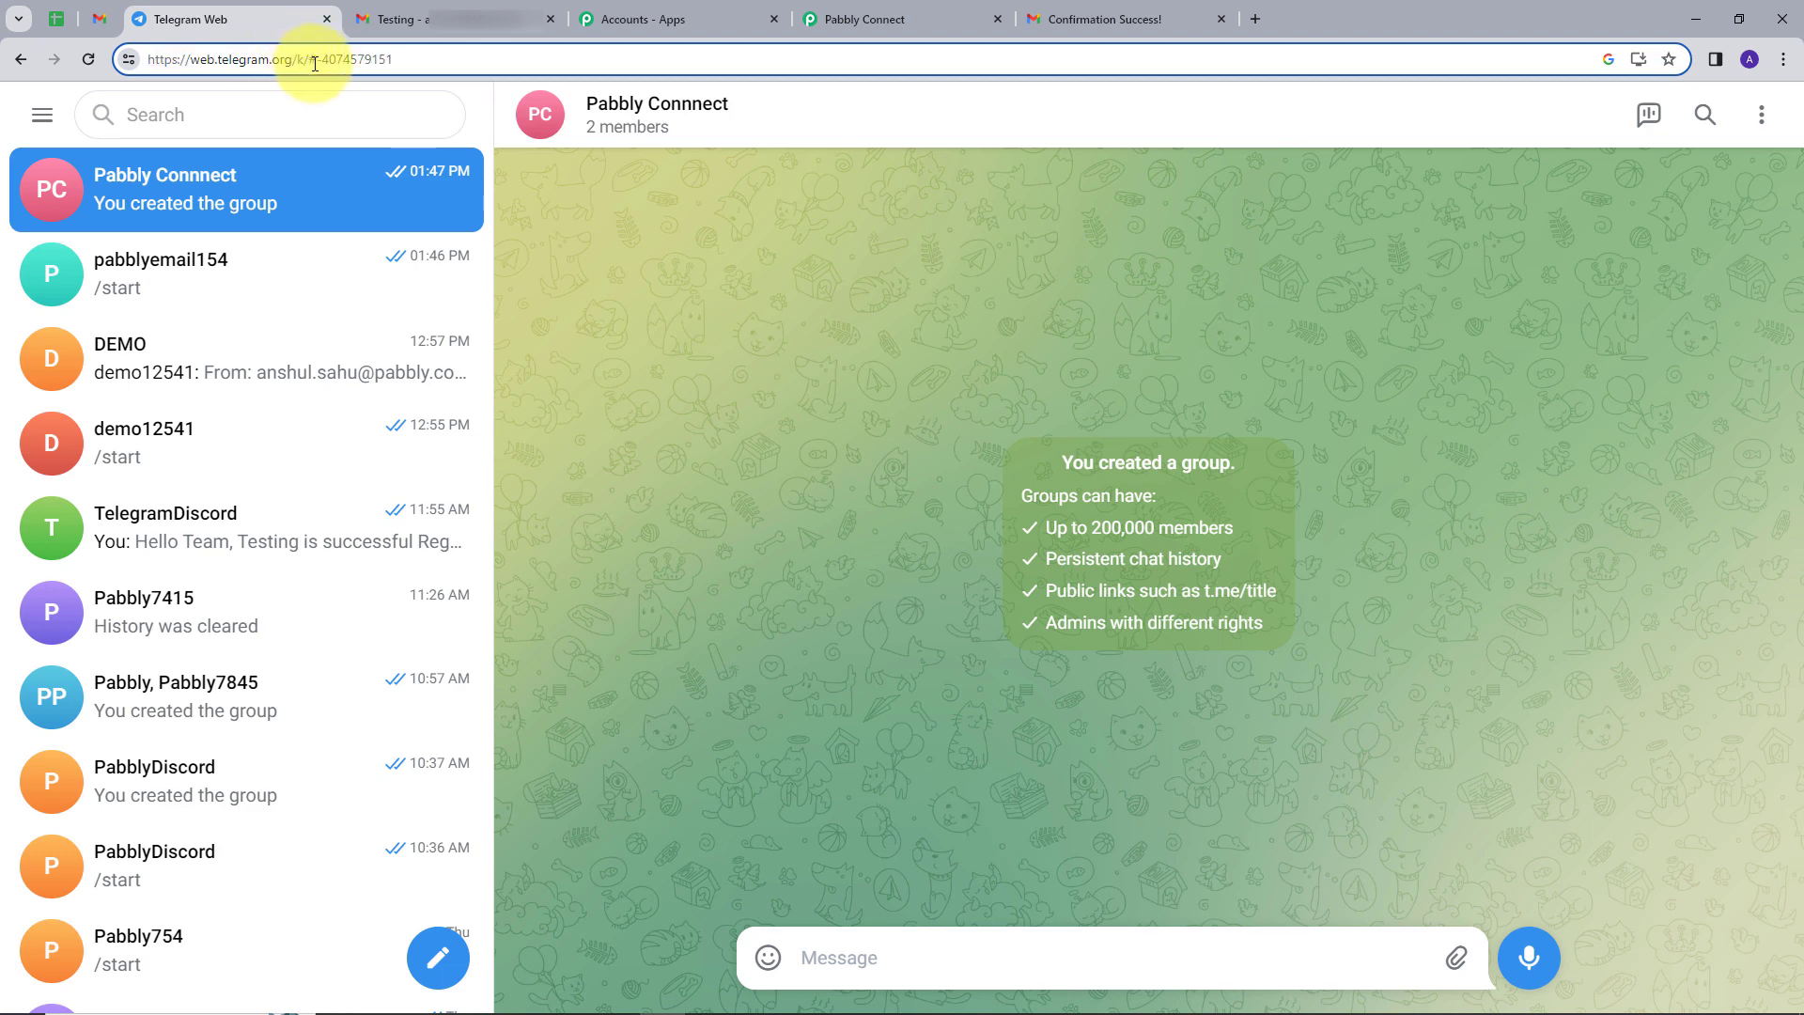
left_click_drag(315, 59, 399, 60)
key("ctrl+c")
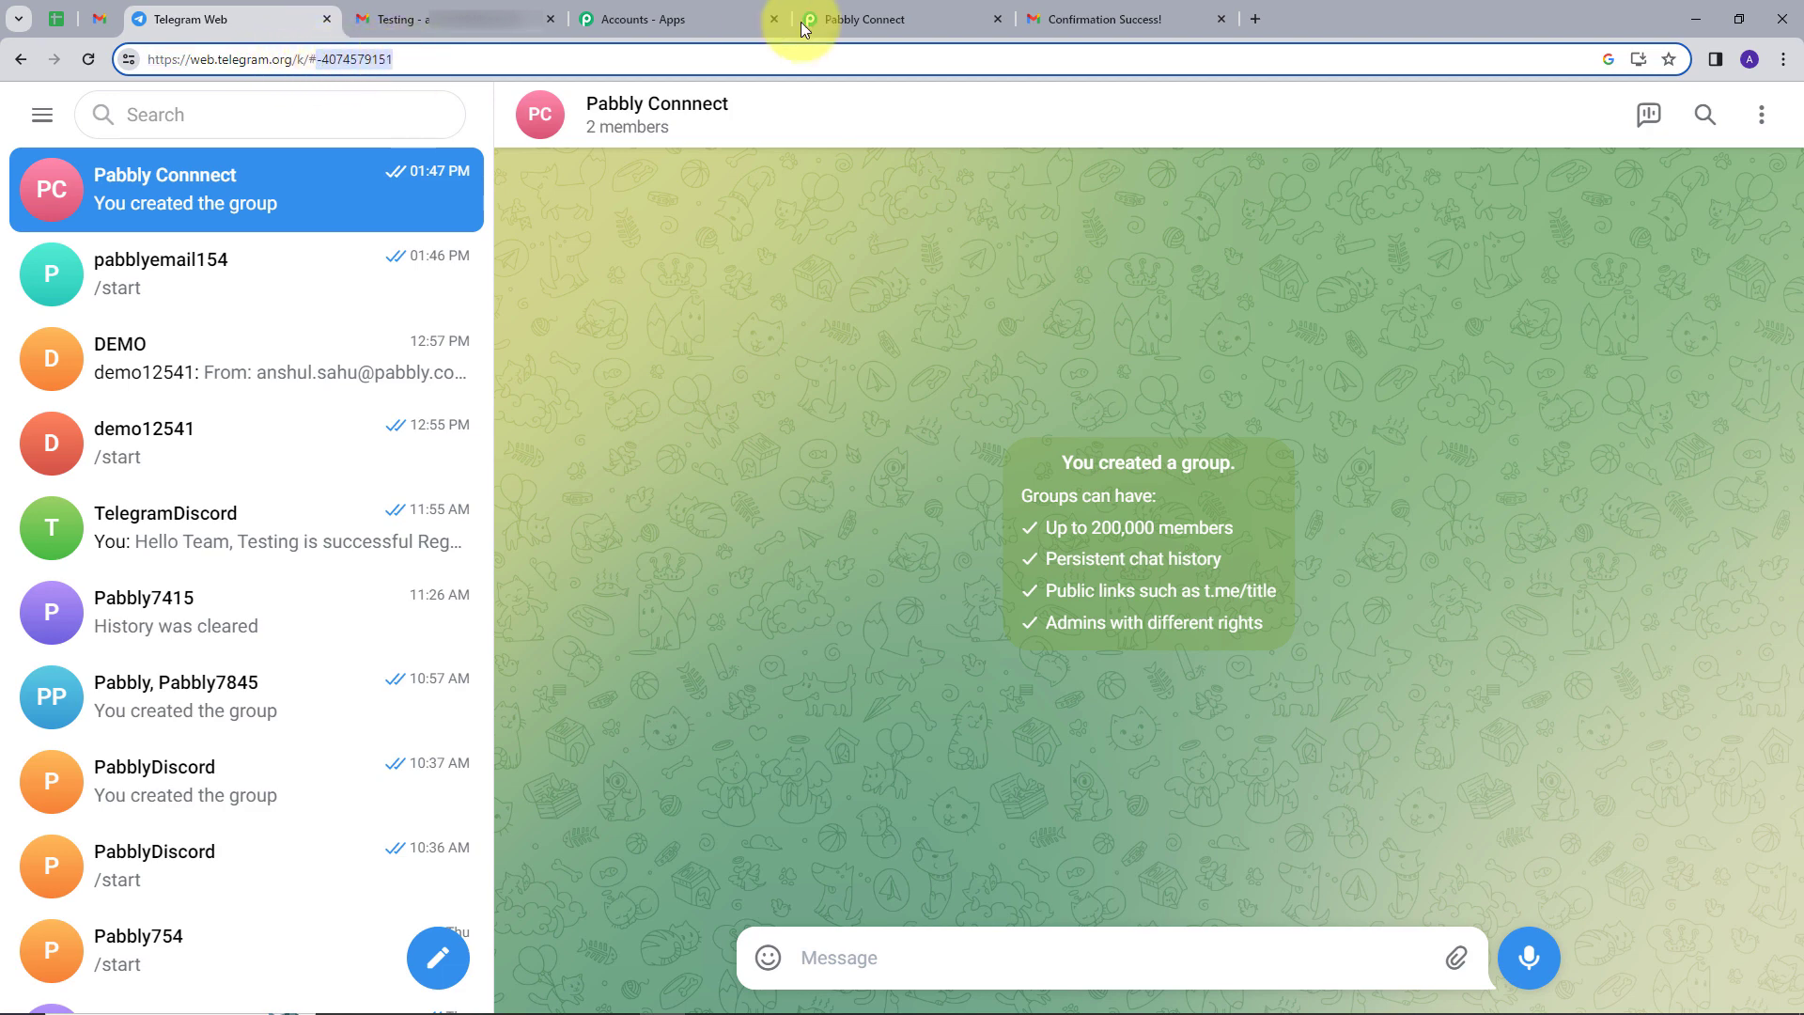
left_click(871, 11)
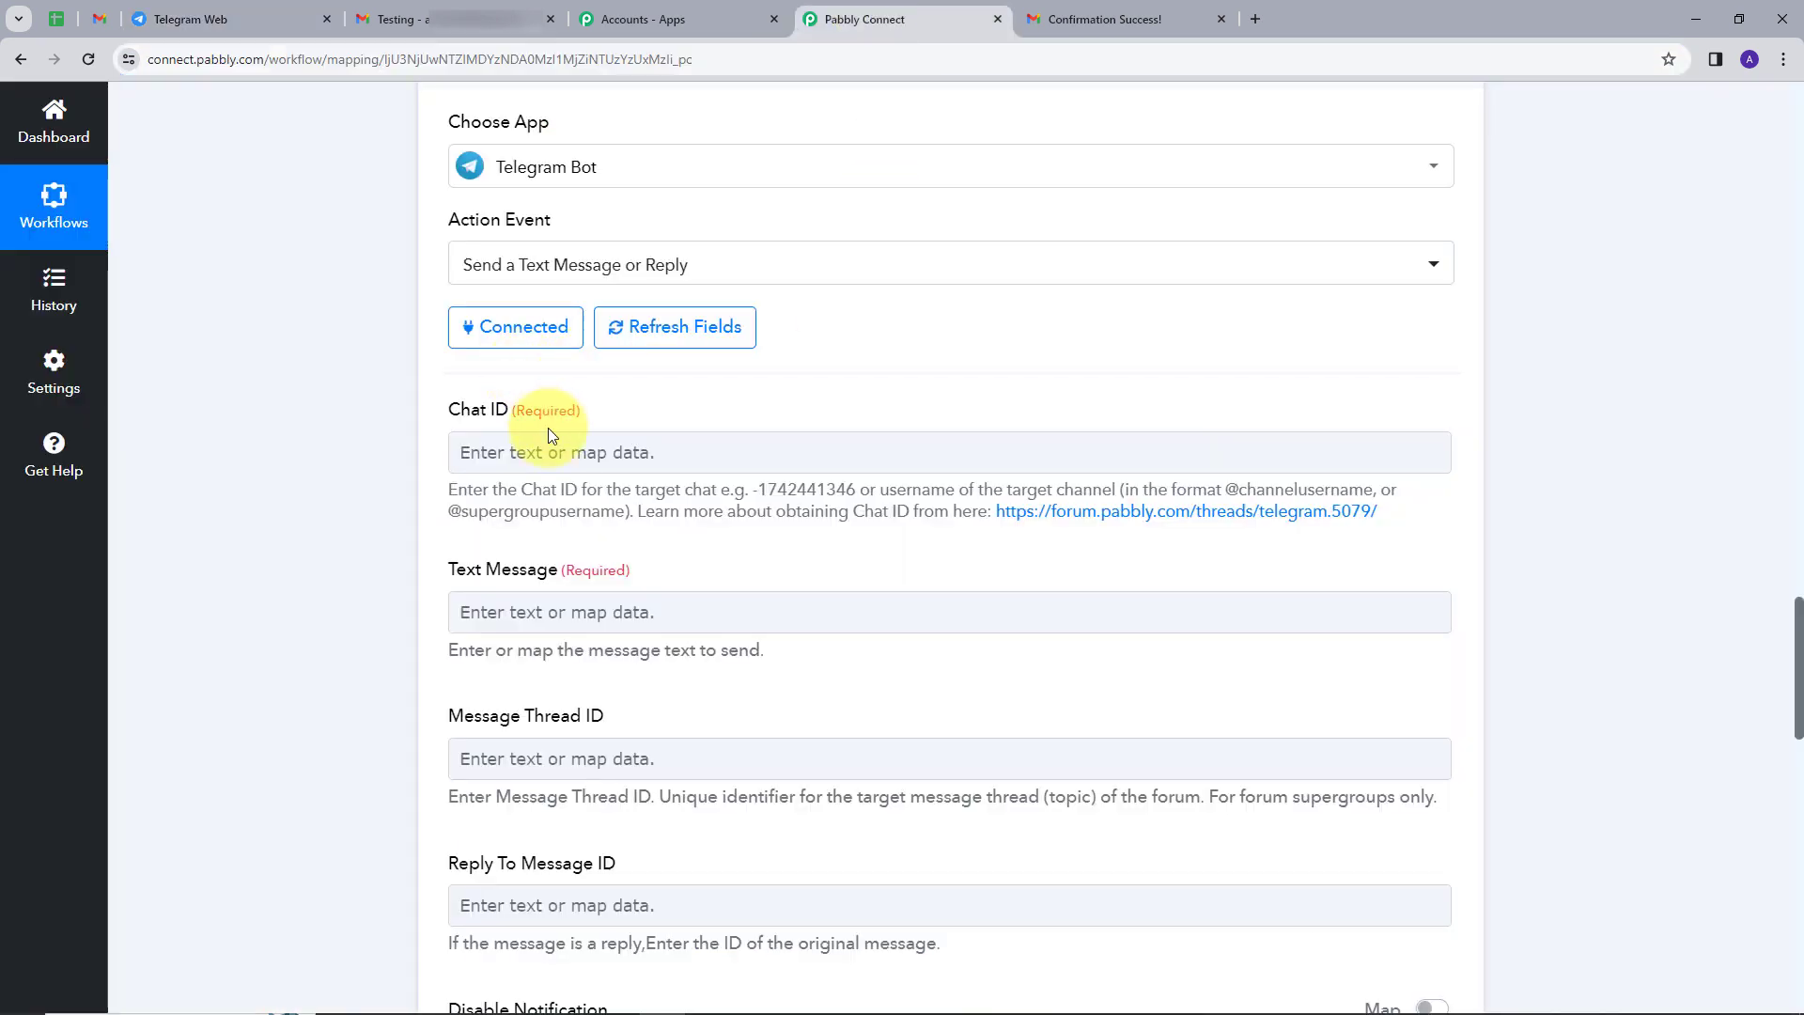
left_click(549, 437)
key("ctrl+v")
left_click(665, 401)
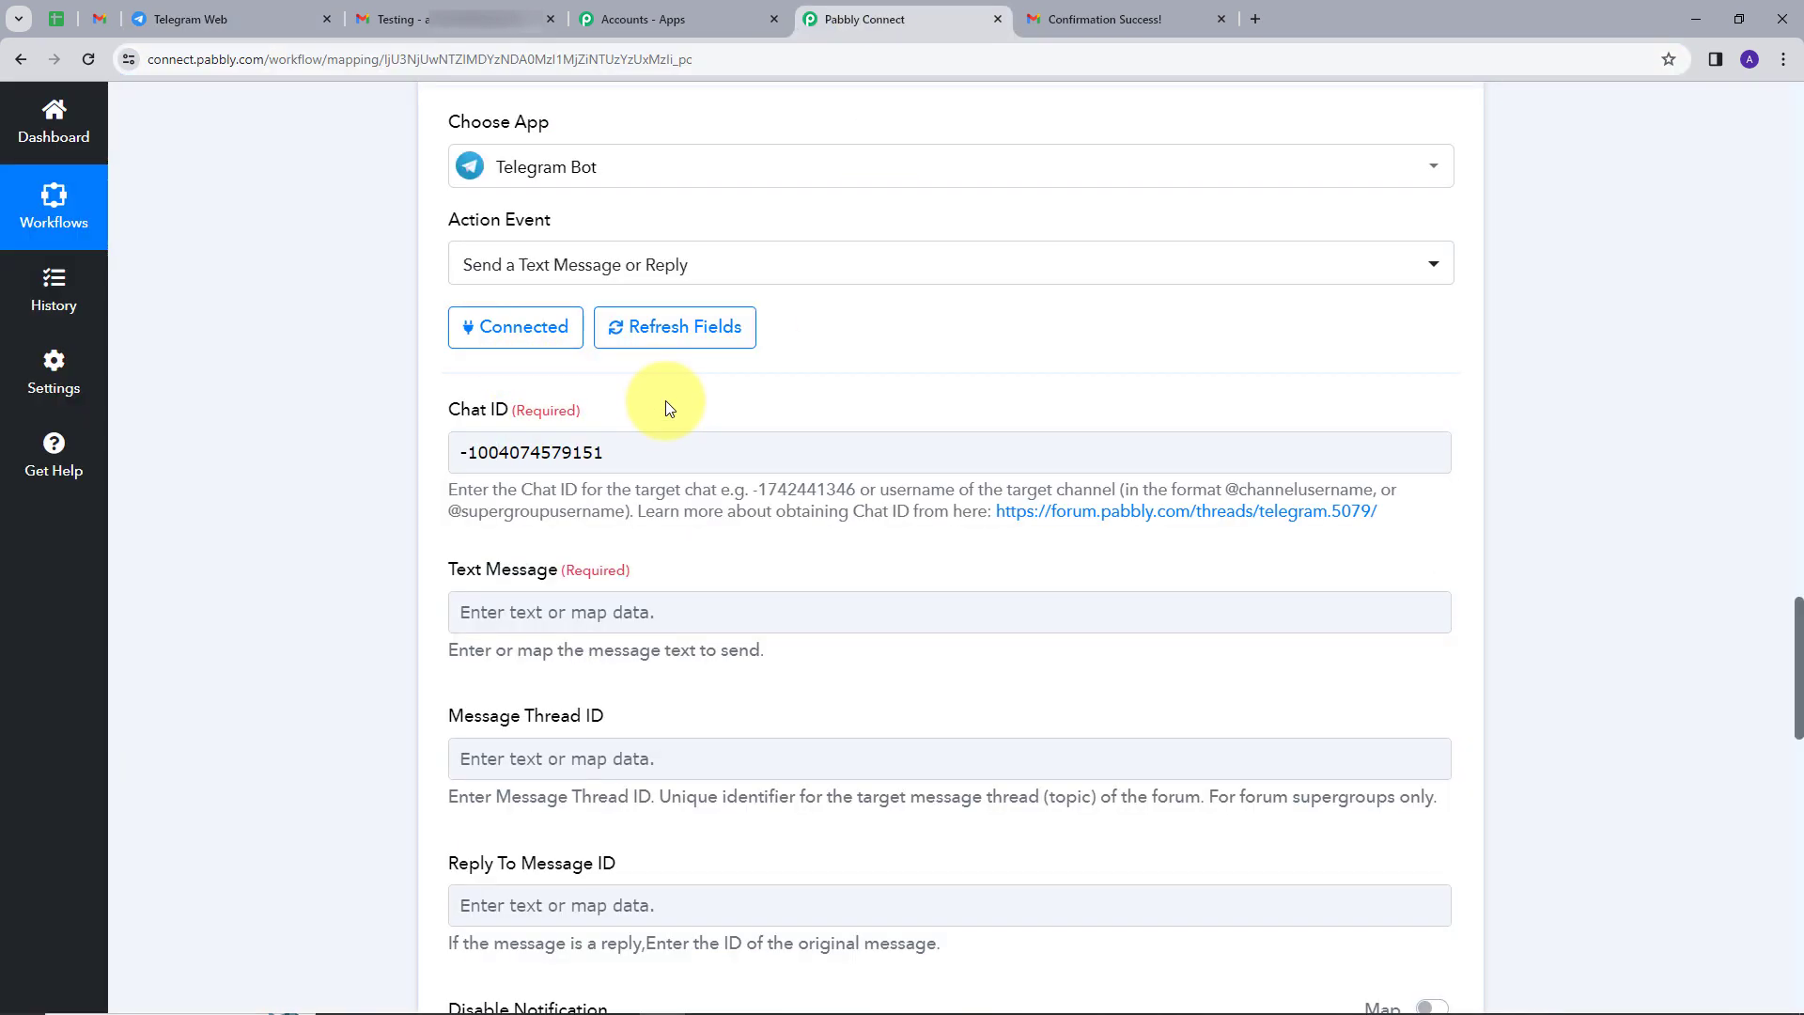
Start the text message with a "From:" line mapped to the Email Parser's From 0 Address.
scroll(665, 400, "down", 1)
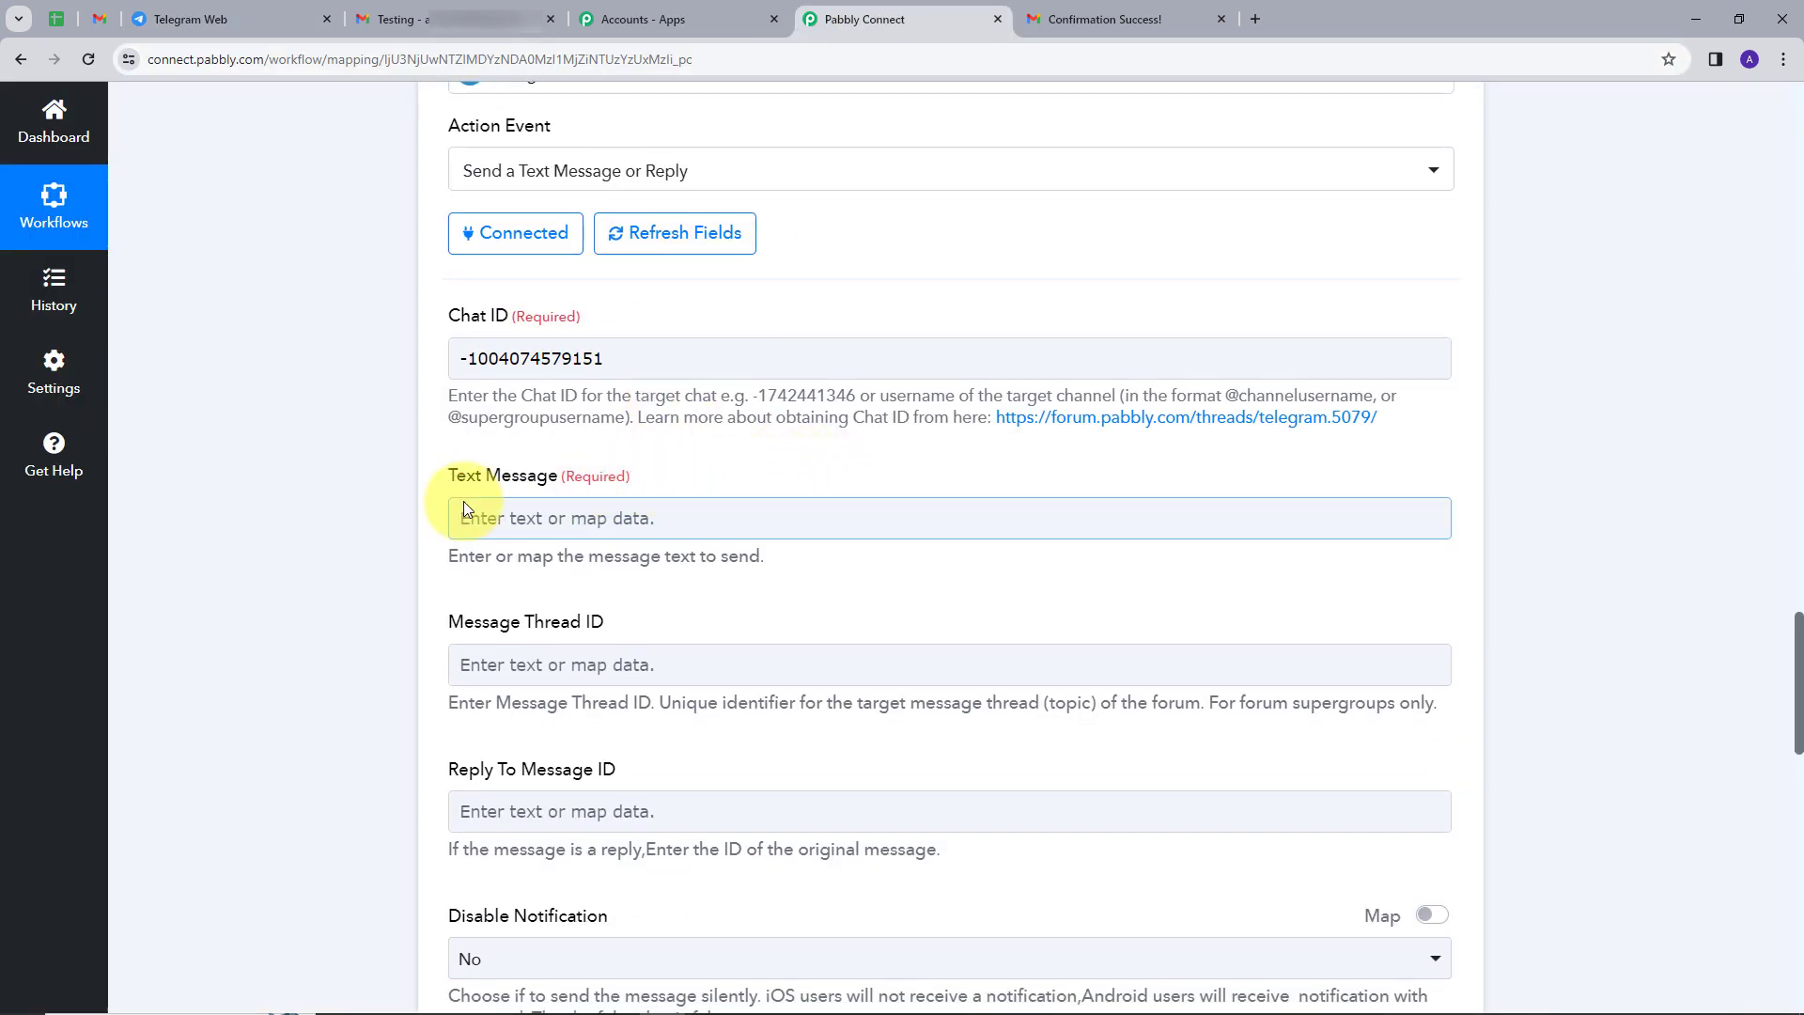
left_click(636, 516)
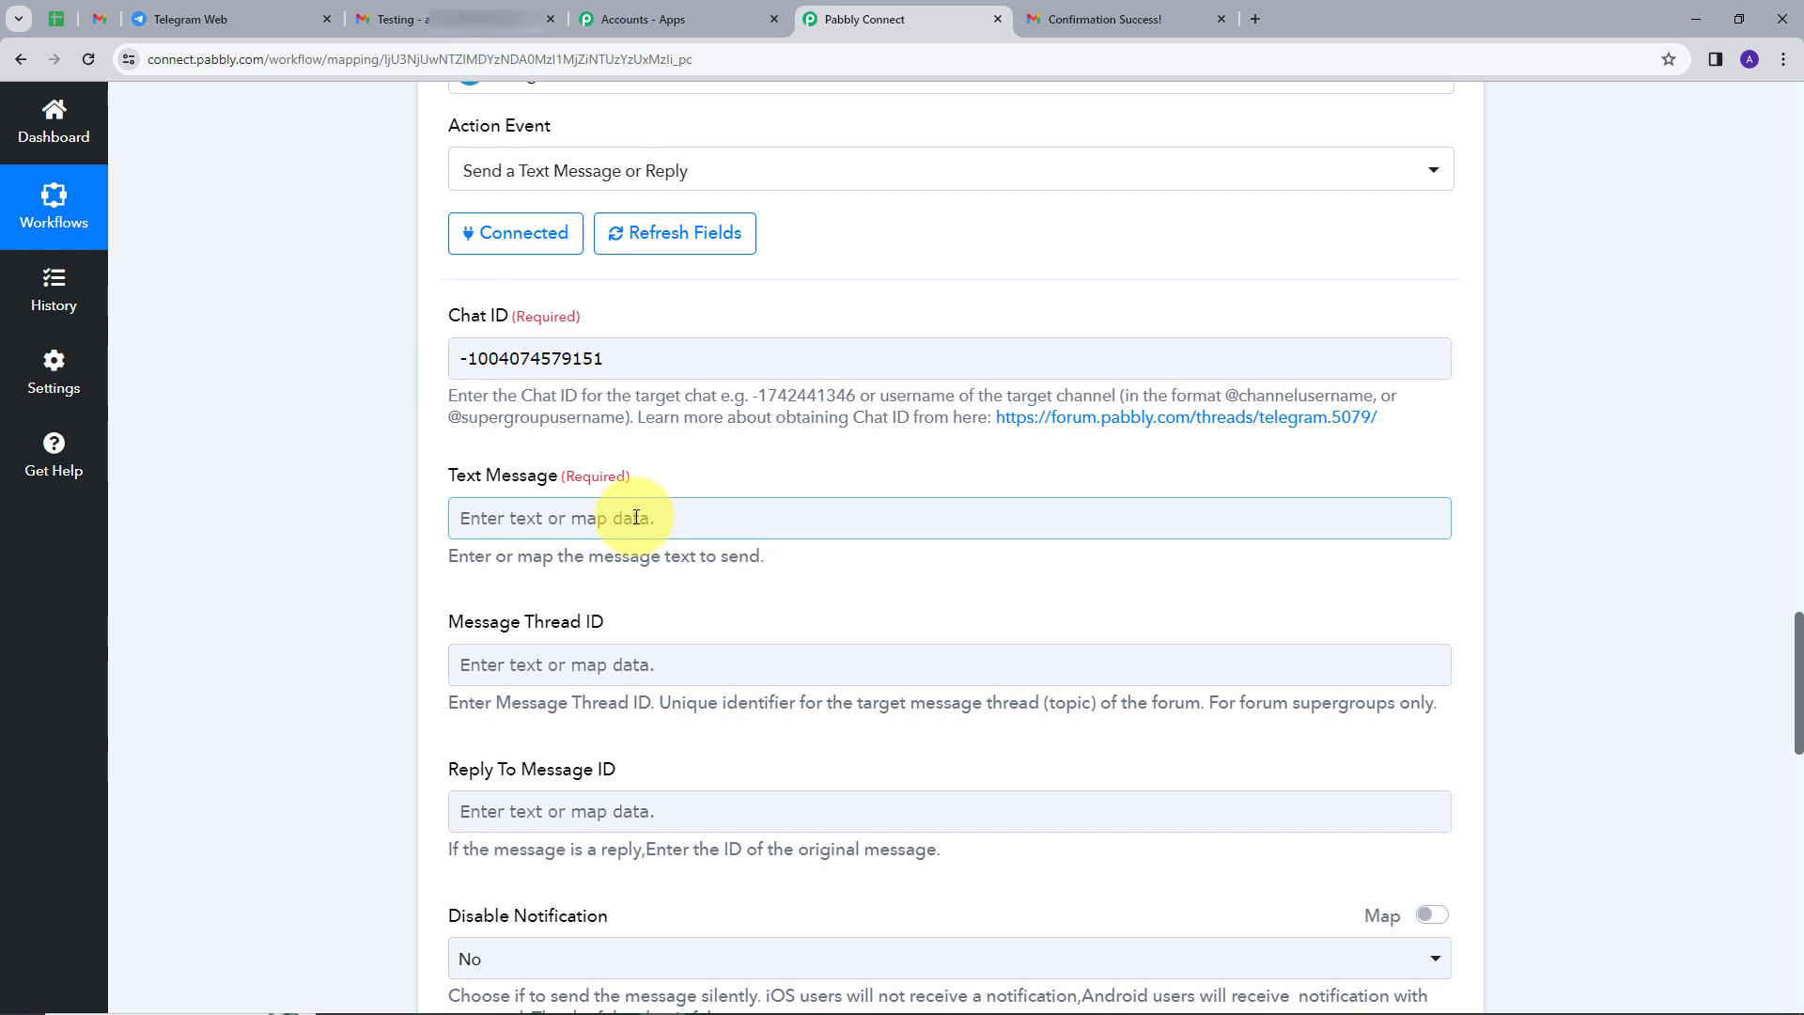
left_click(636, 517)
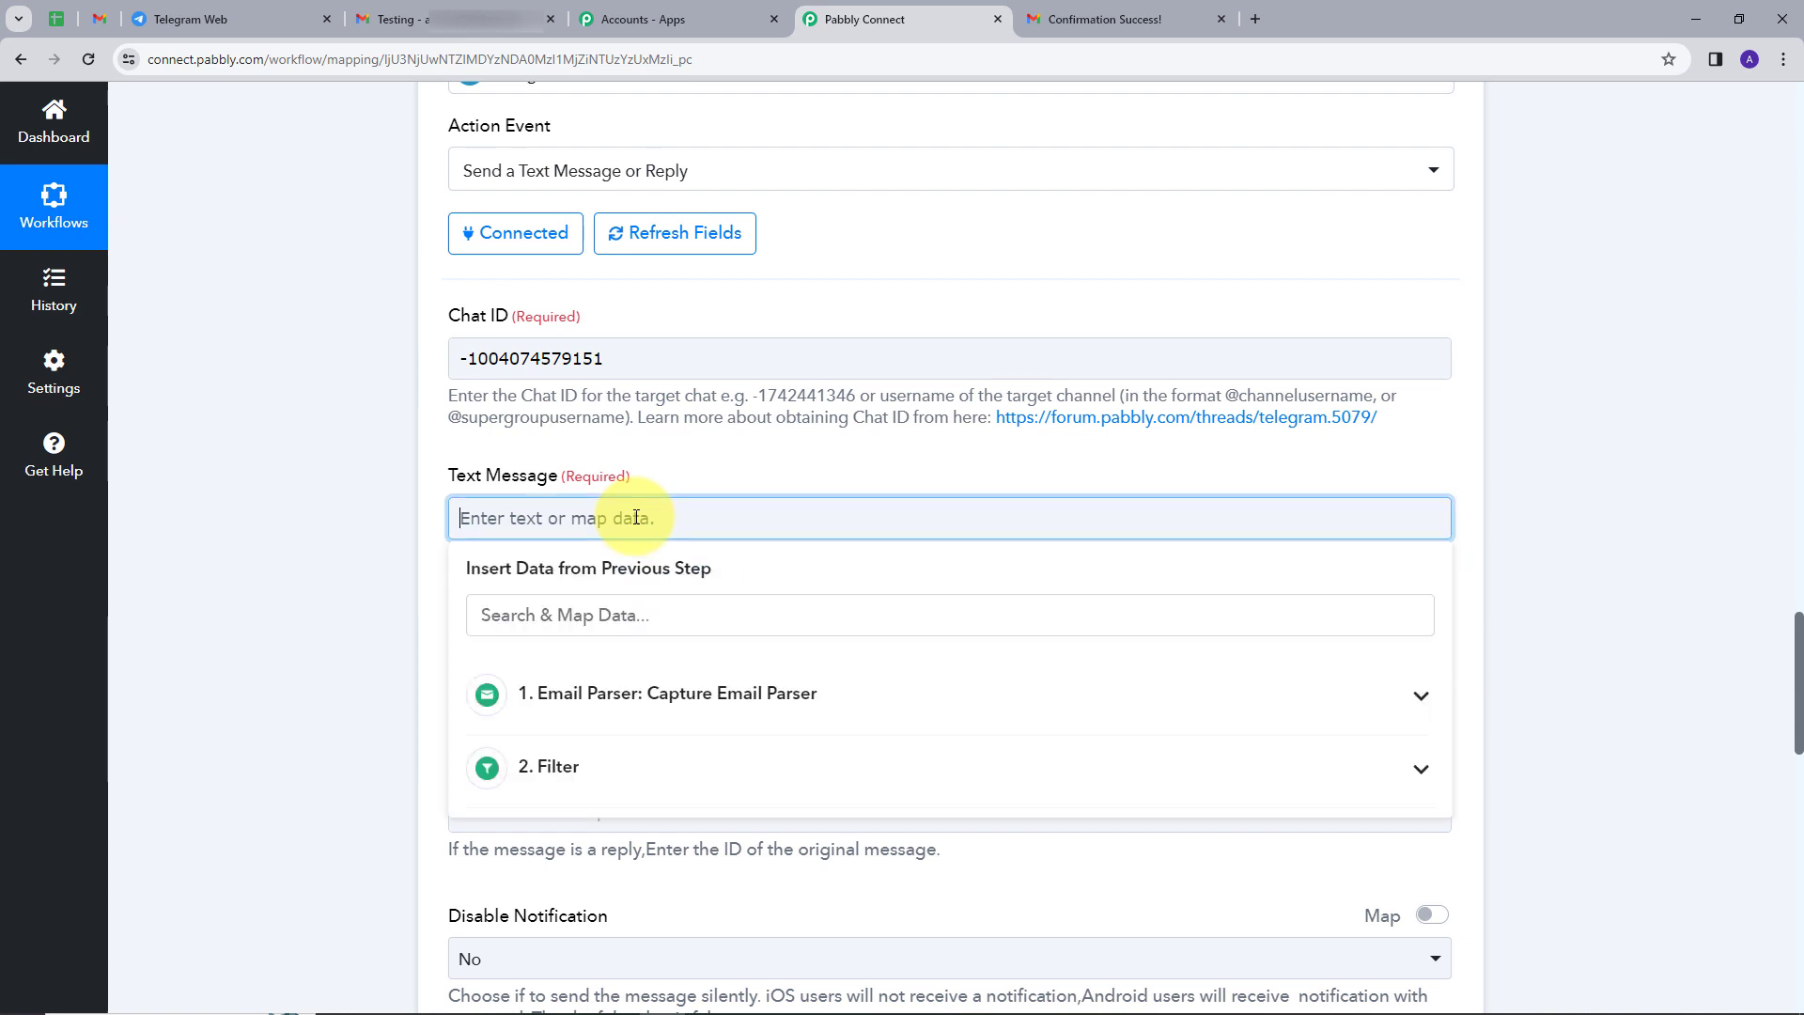
scroll(1147, 516, "down", 1)
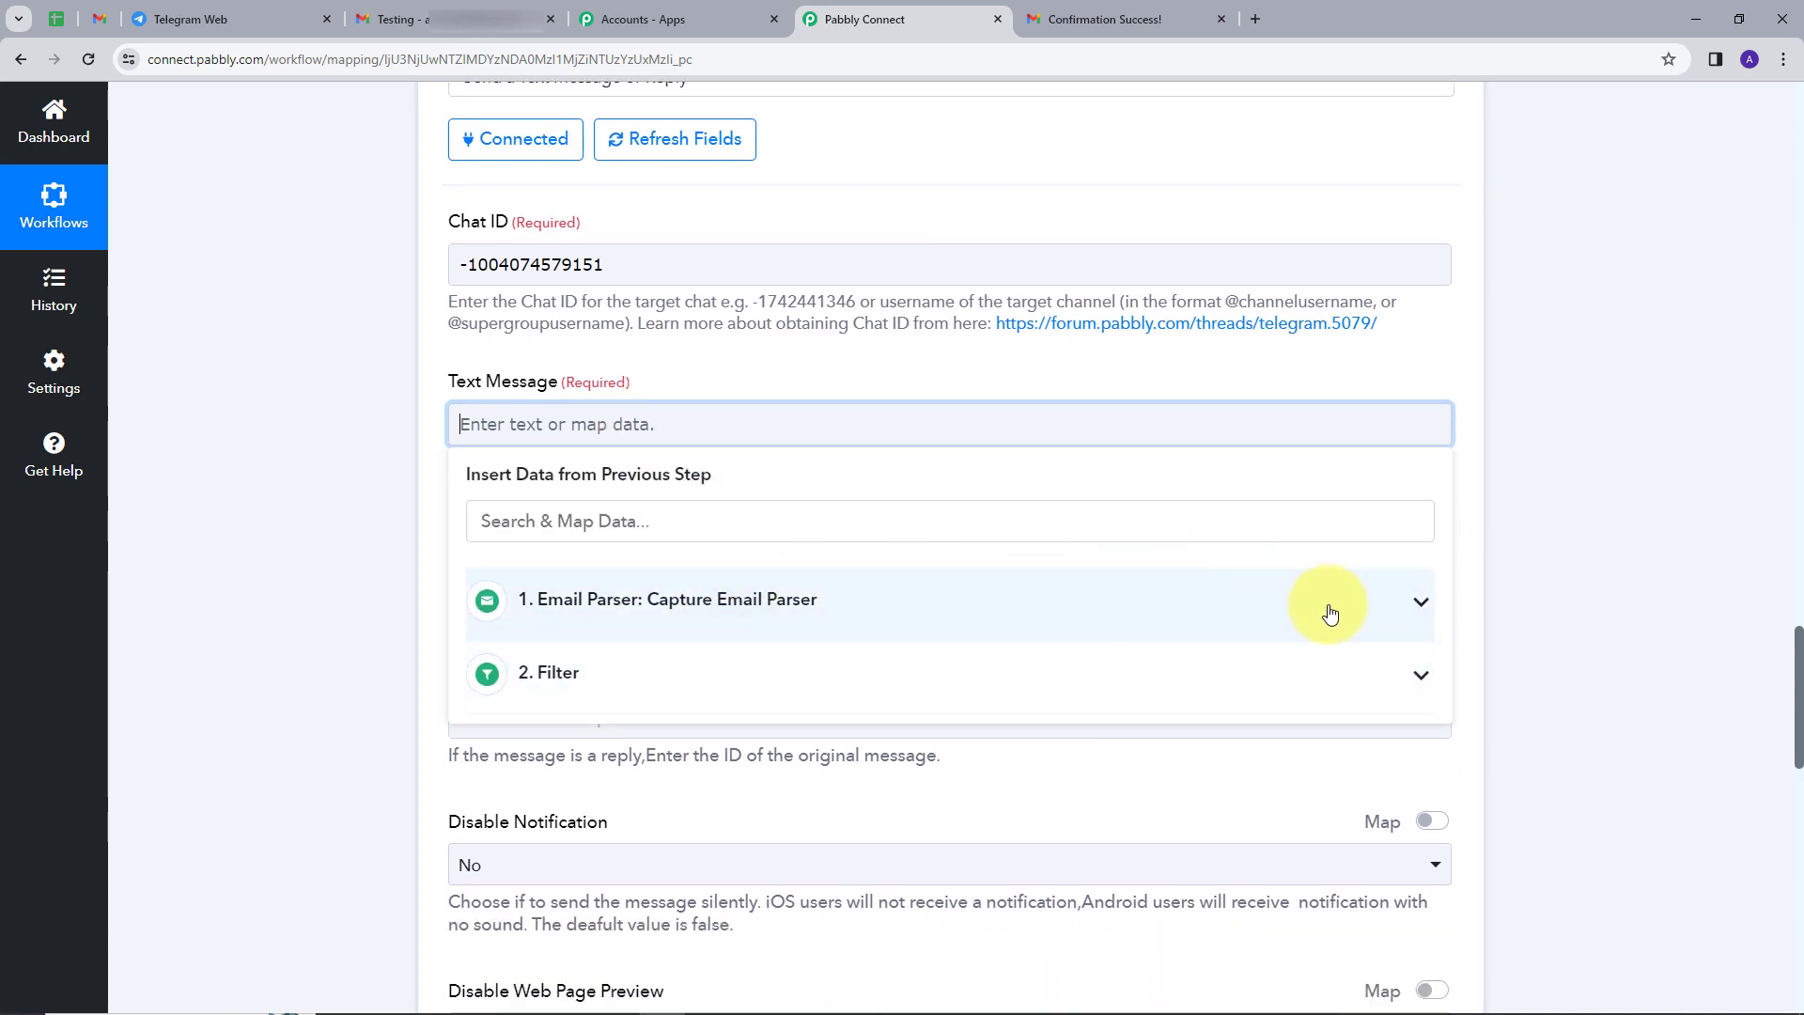
left_click(1418, 602)
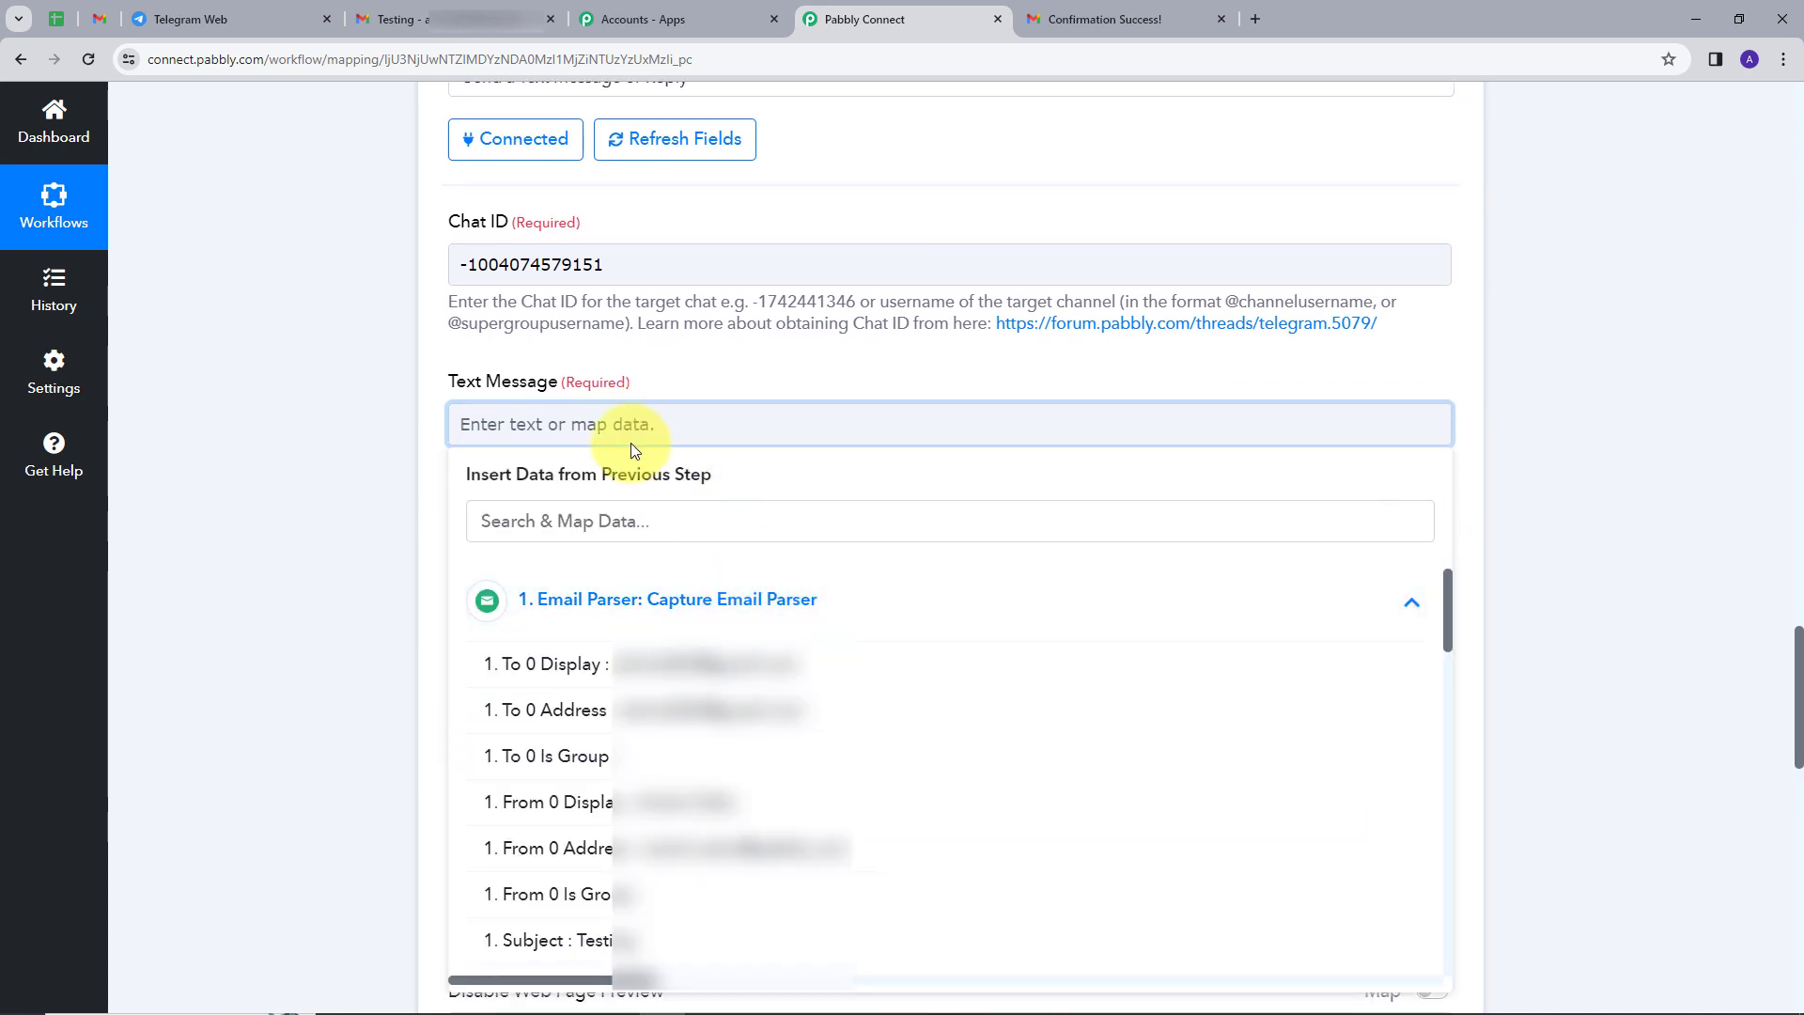
type("From:")
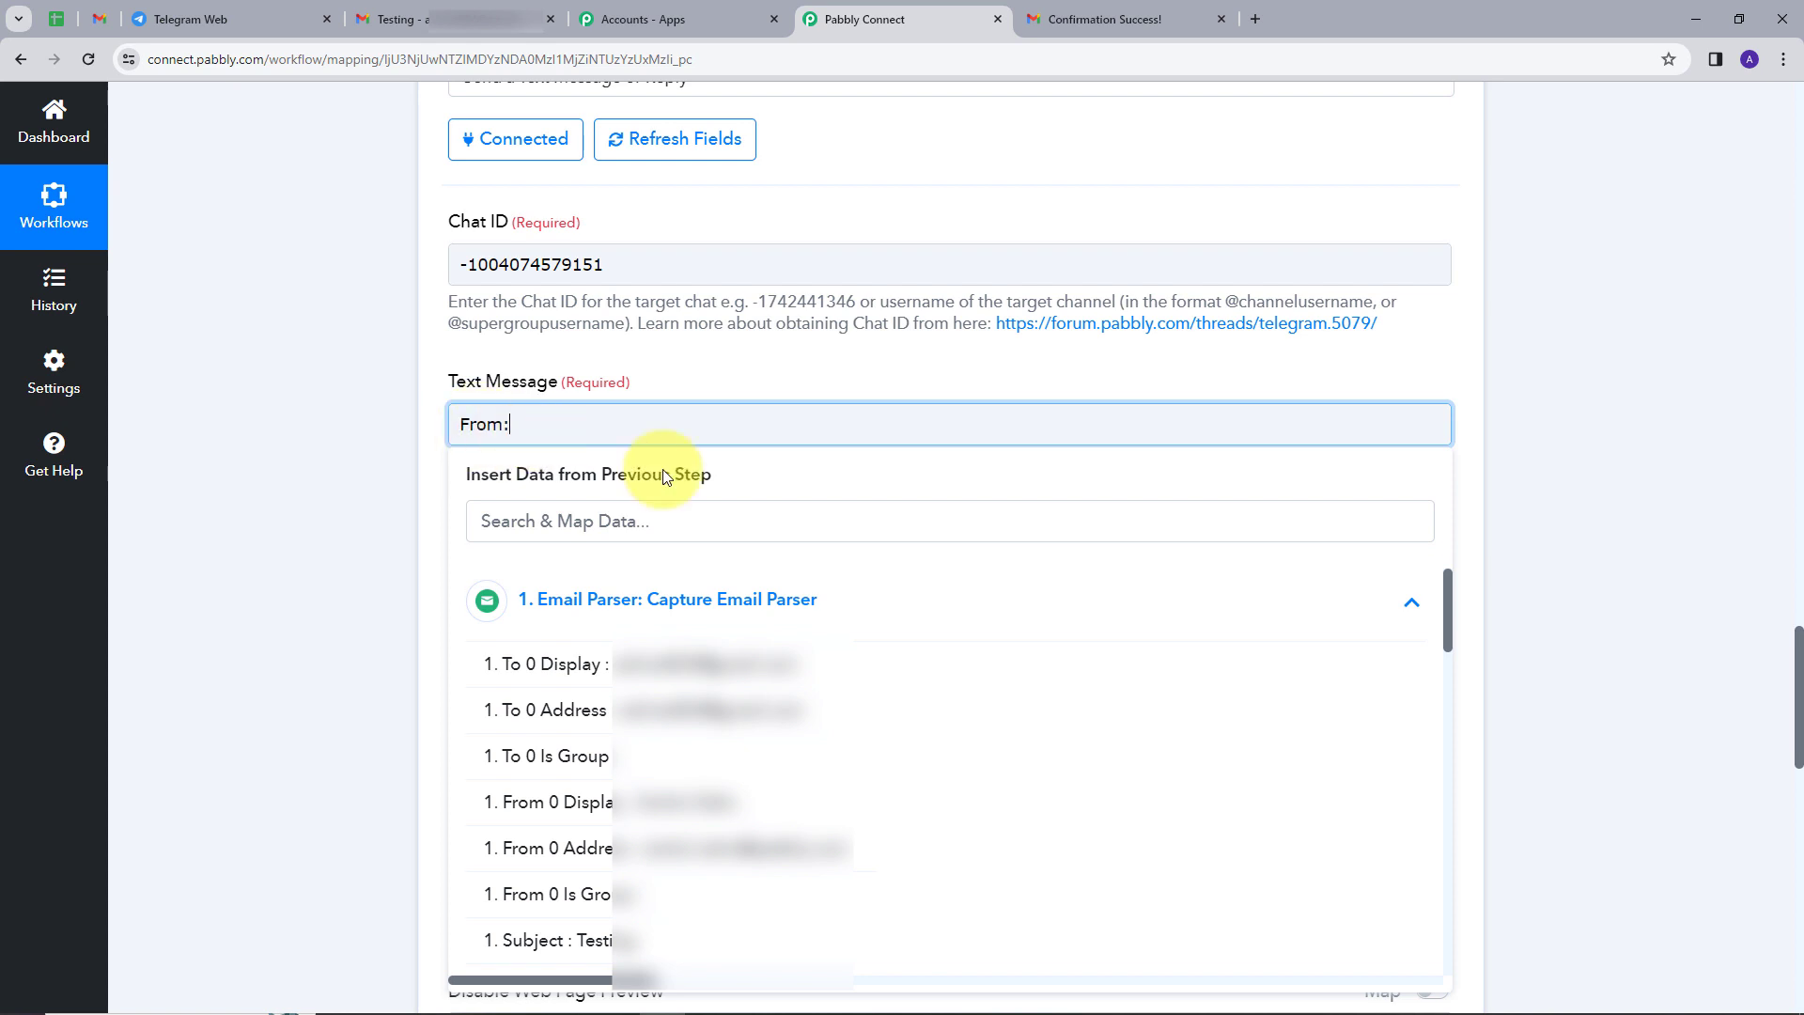
scroll(925, 599, "down", 1)
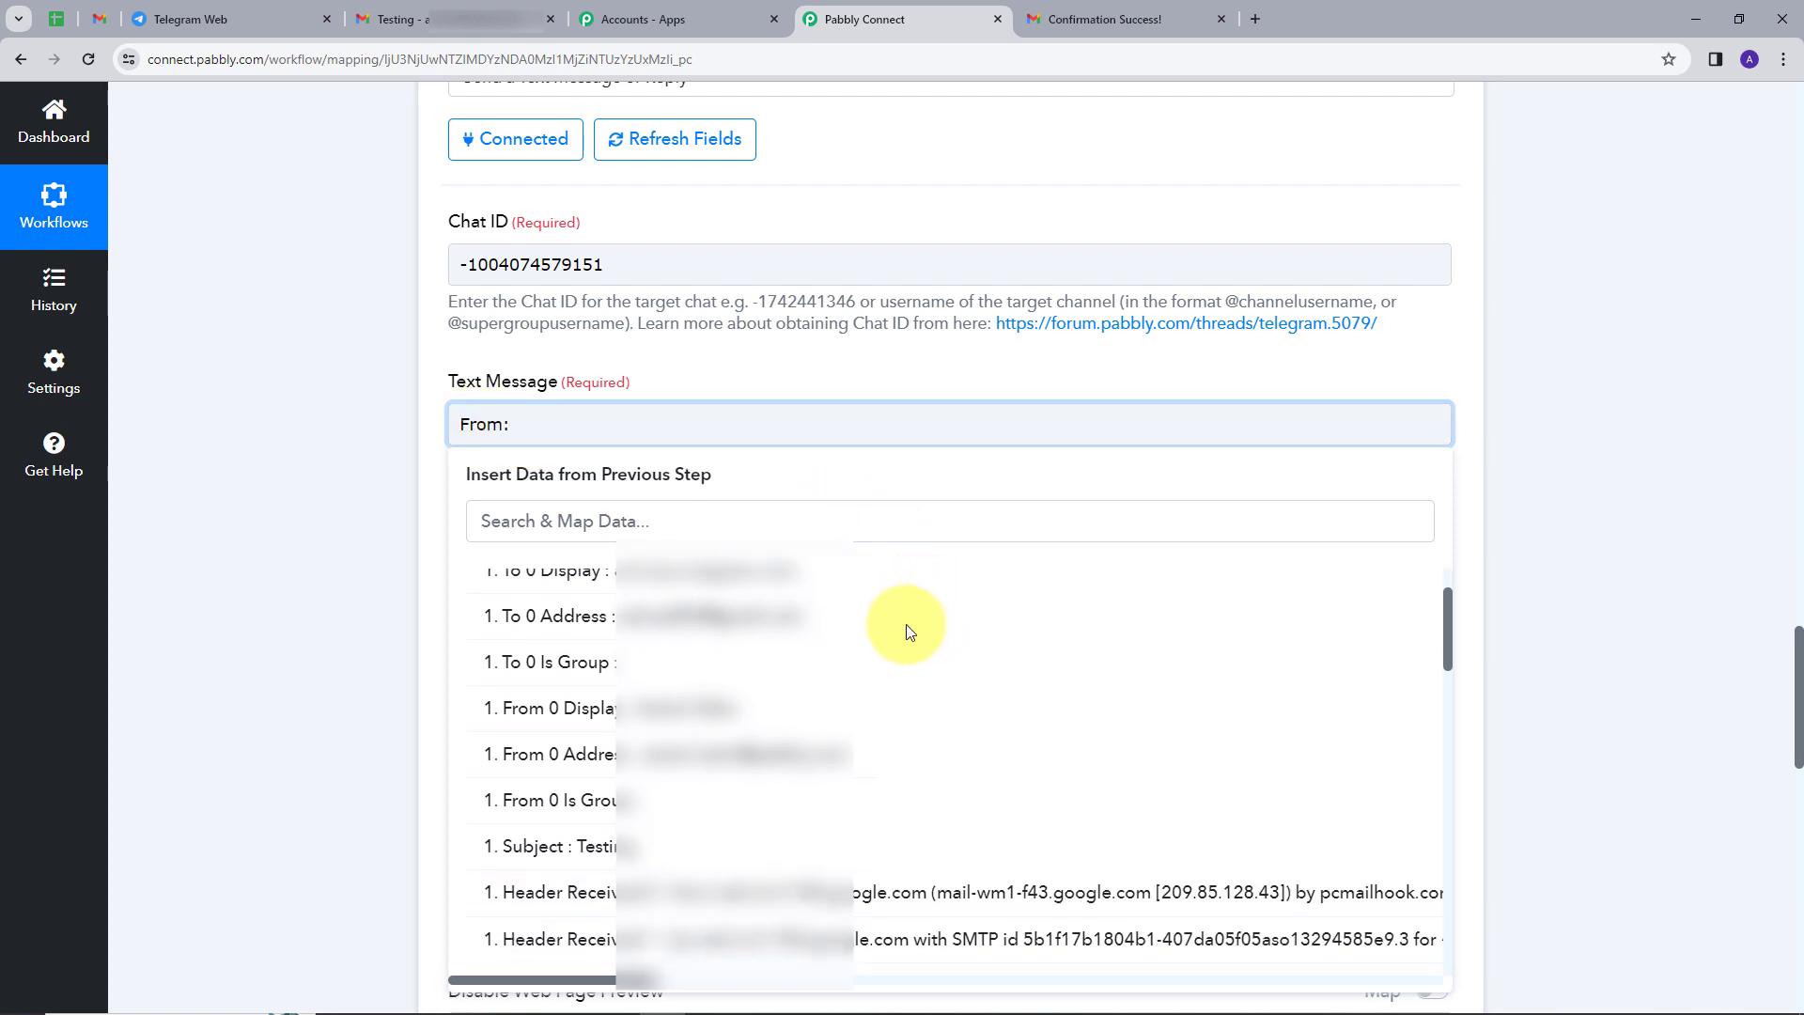
left_click(593, 766)
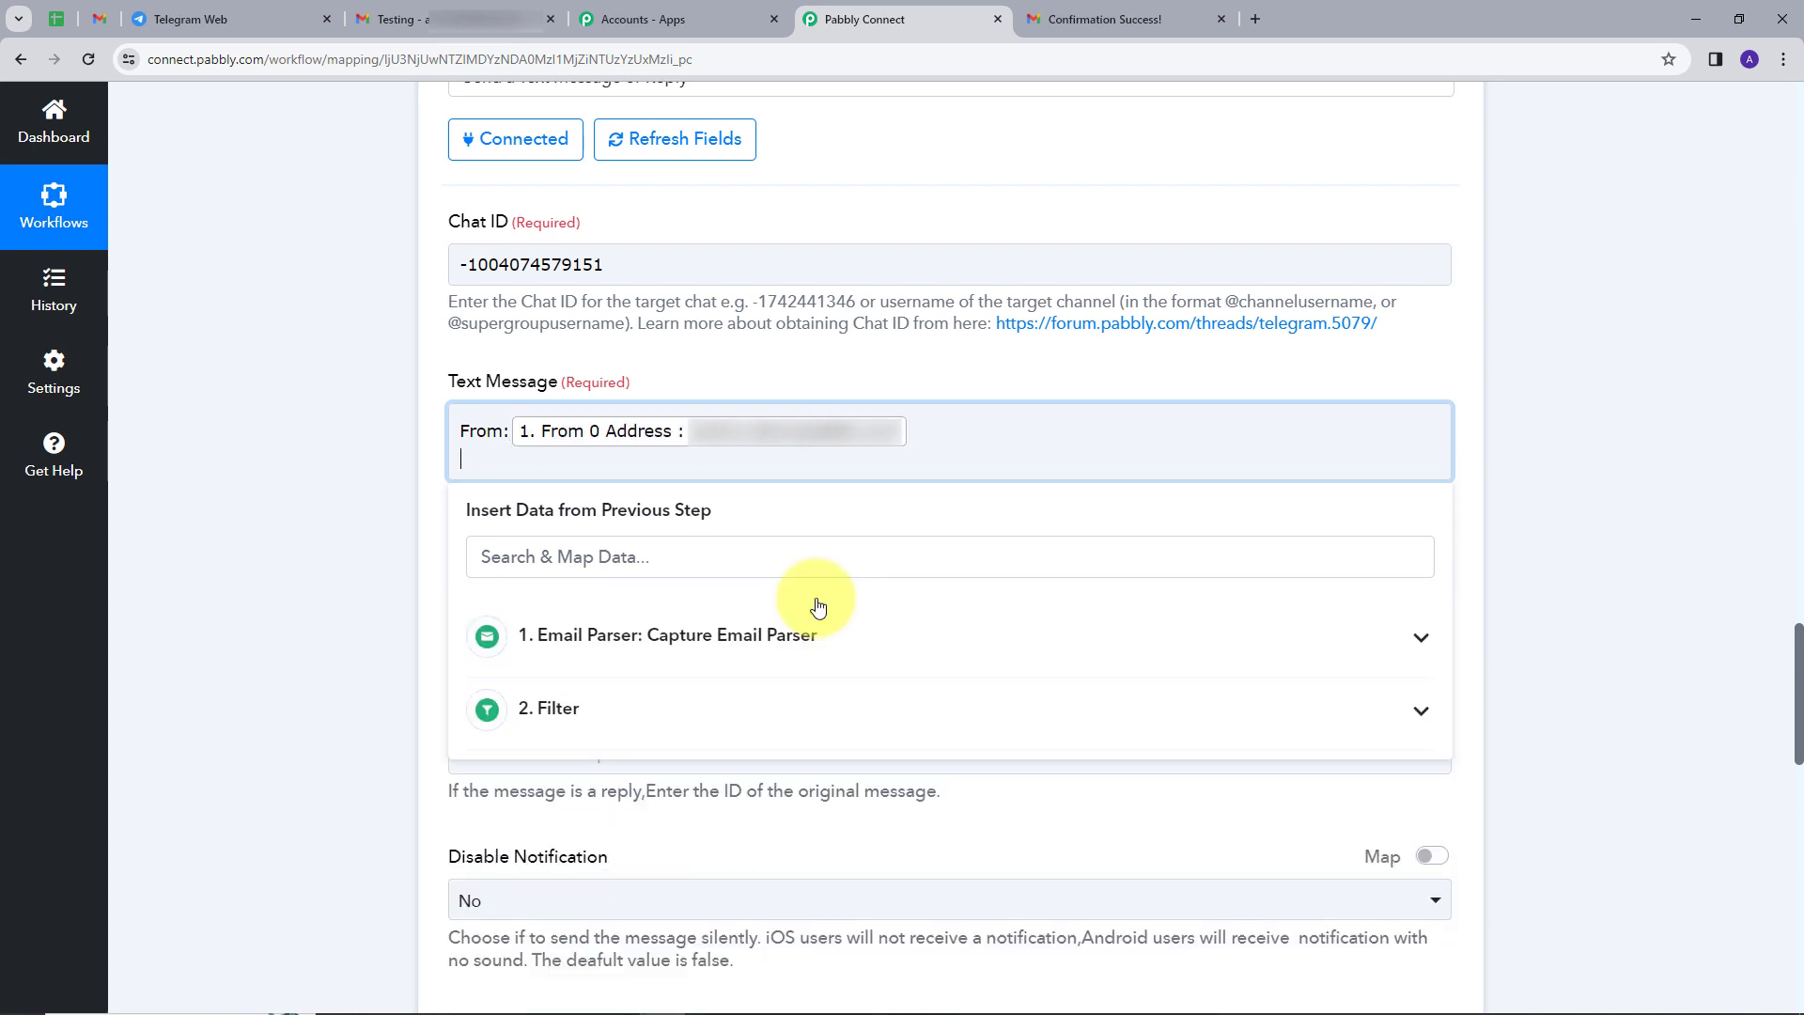
Add a "Subject:" line to the text message and map it to the Email Parser's Subject.
type("Subject:")
left_click(521, 440)
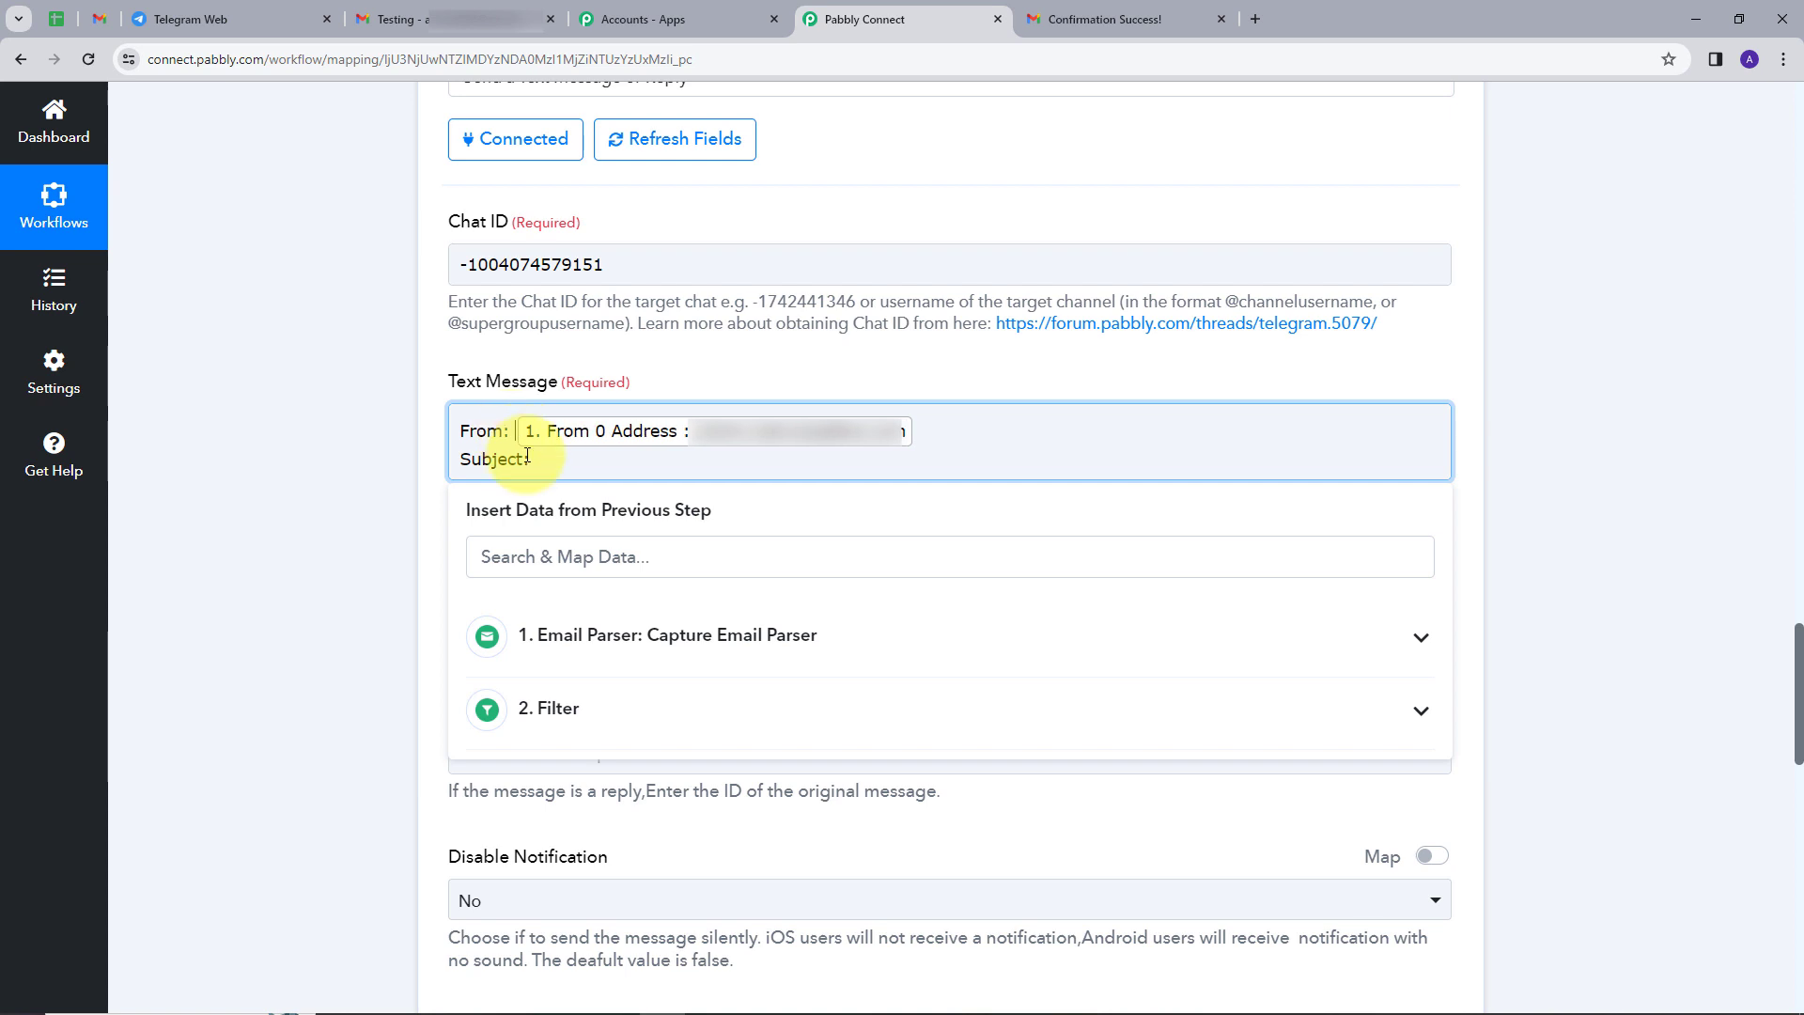
left_click(709, 632)
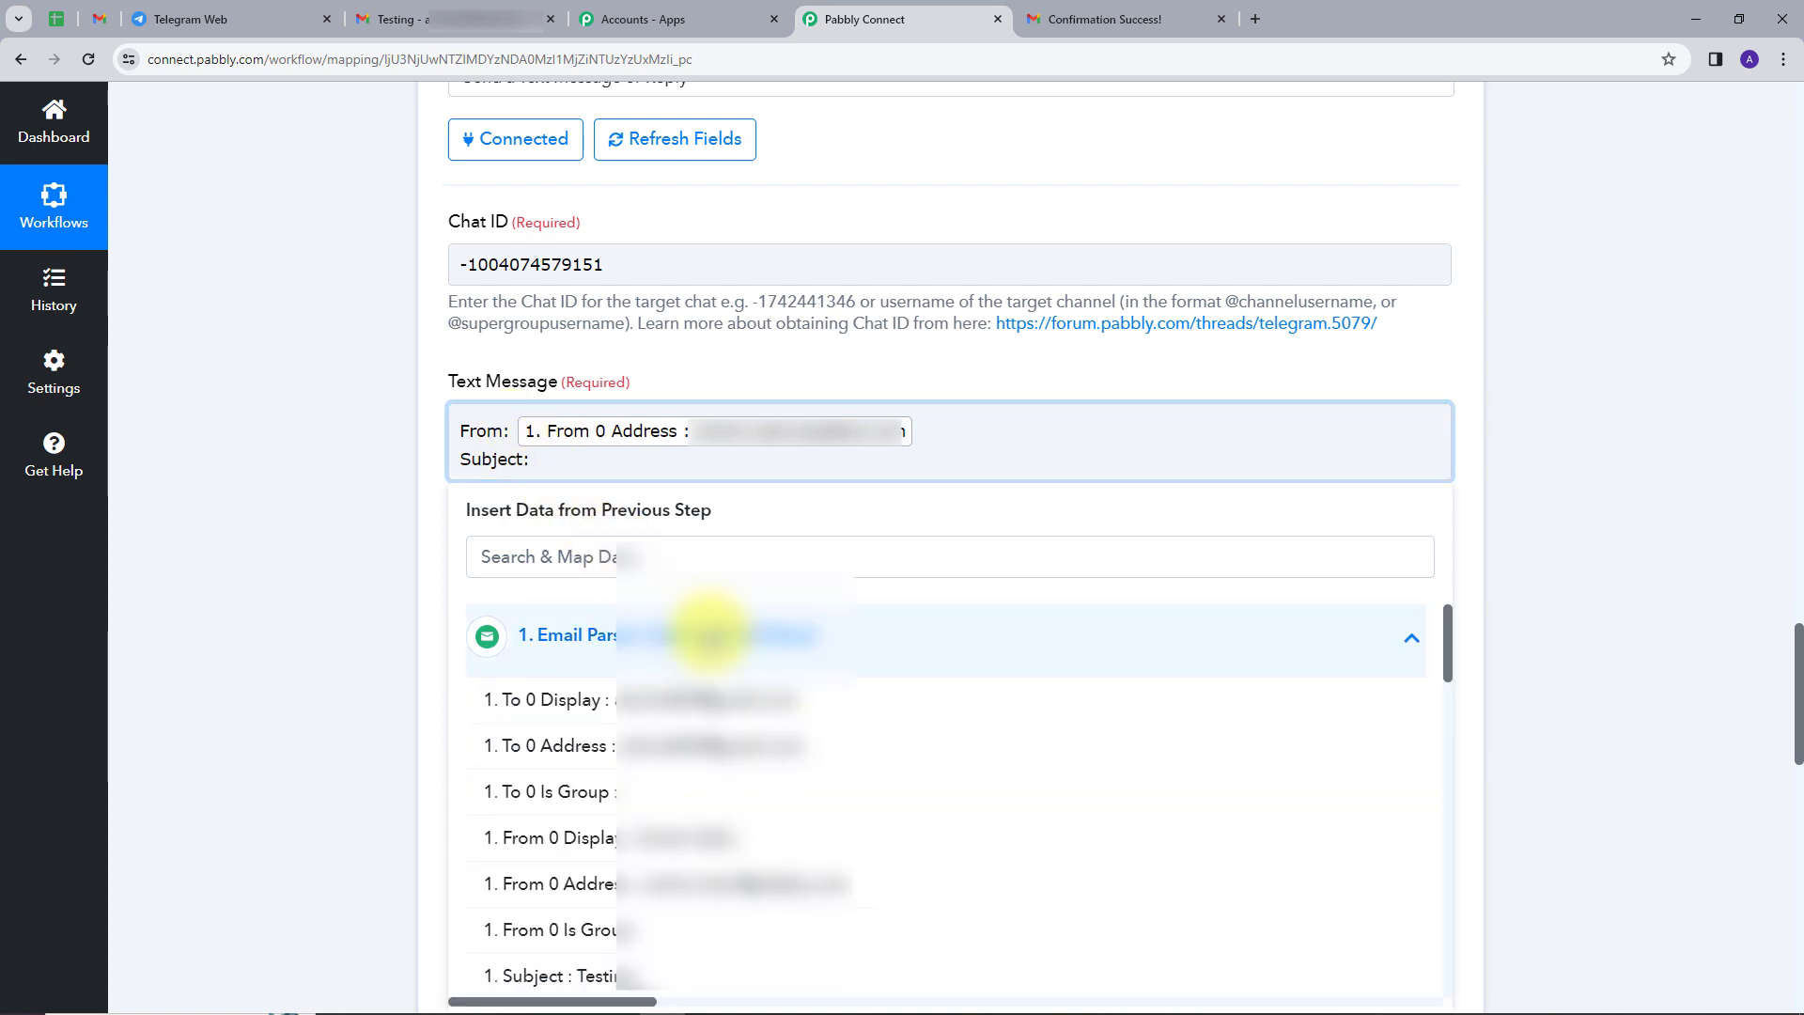
left_click(683, 554)
type("s")
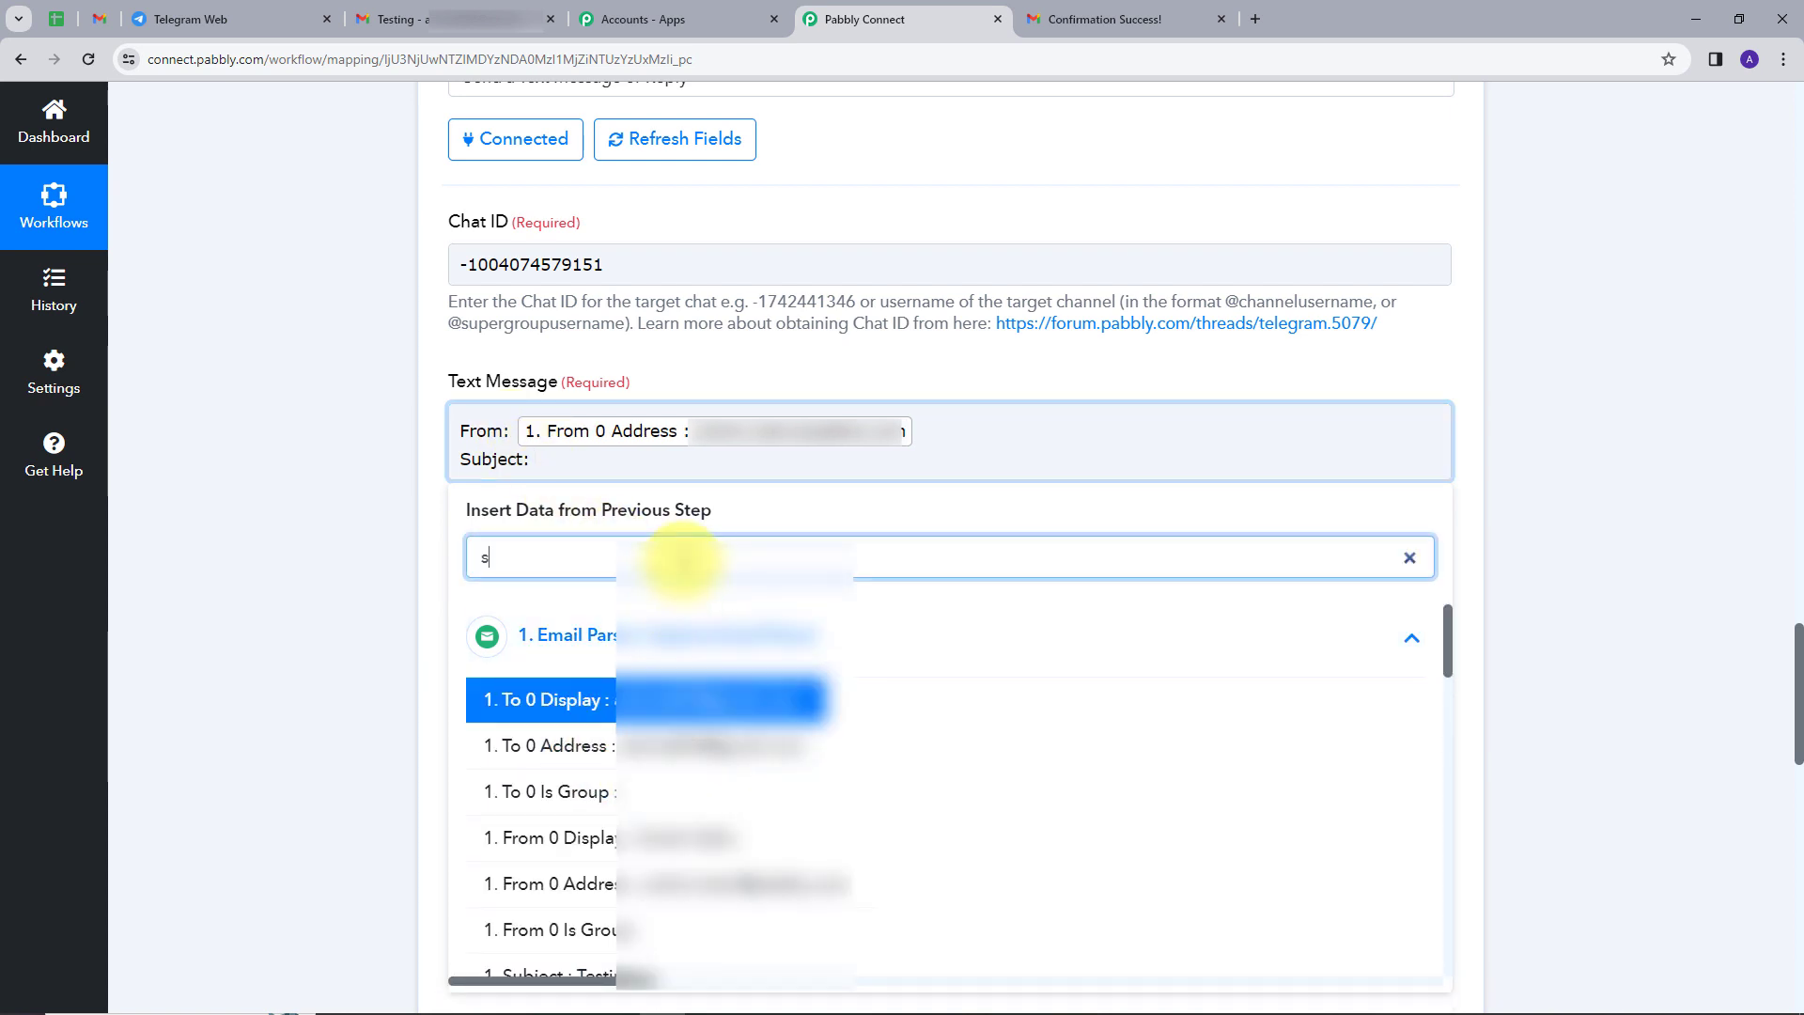
type("ub")
left_click(491, 584)
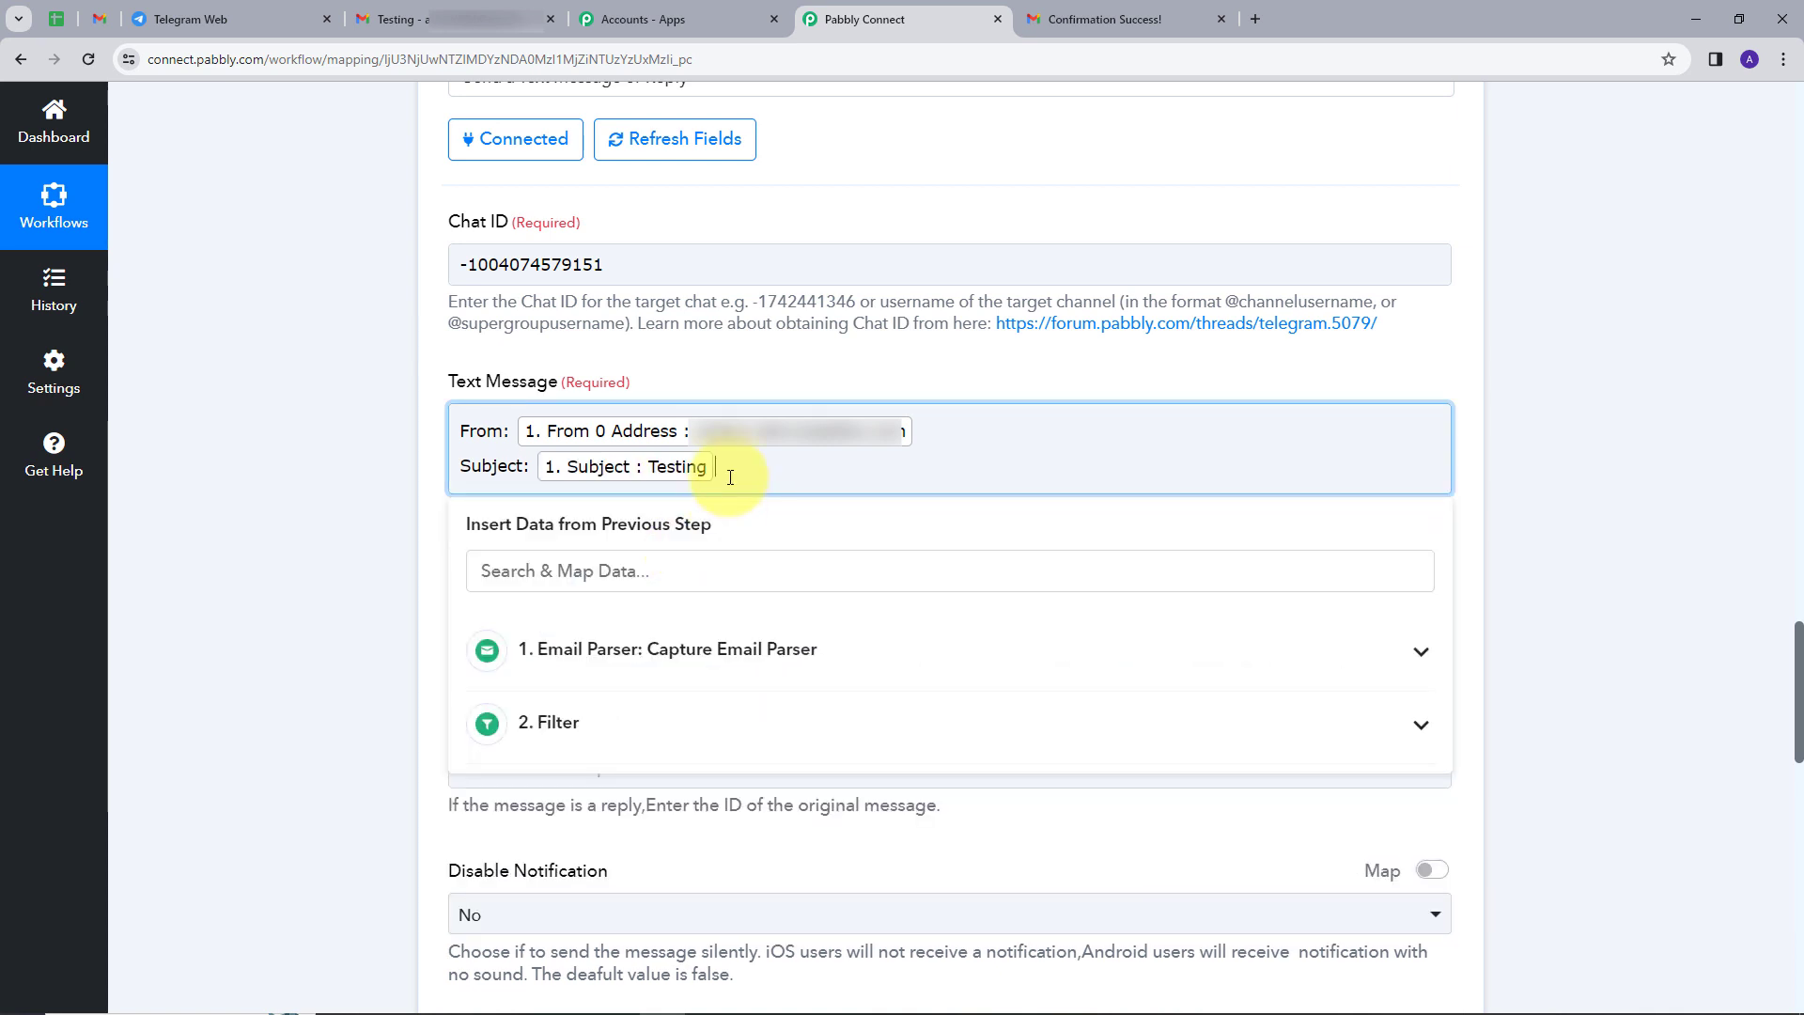
Add a "Content:" line to the text message and map it to the Email Parser's Body Text.
key("Return")
type("Content:")
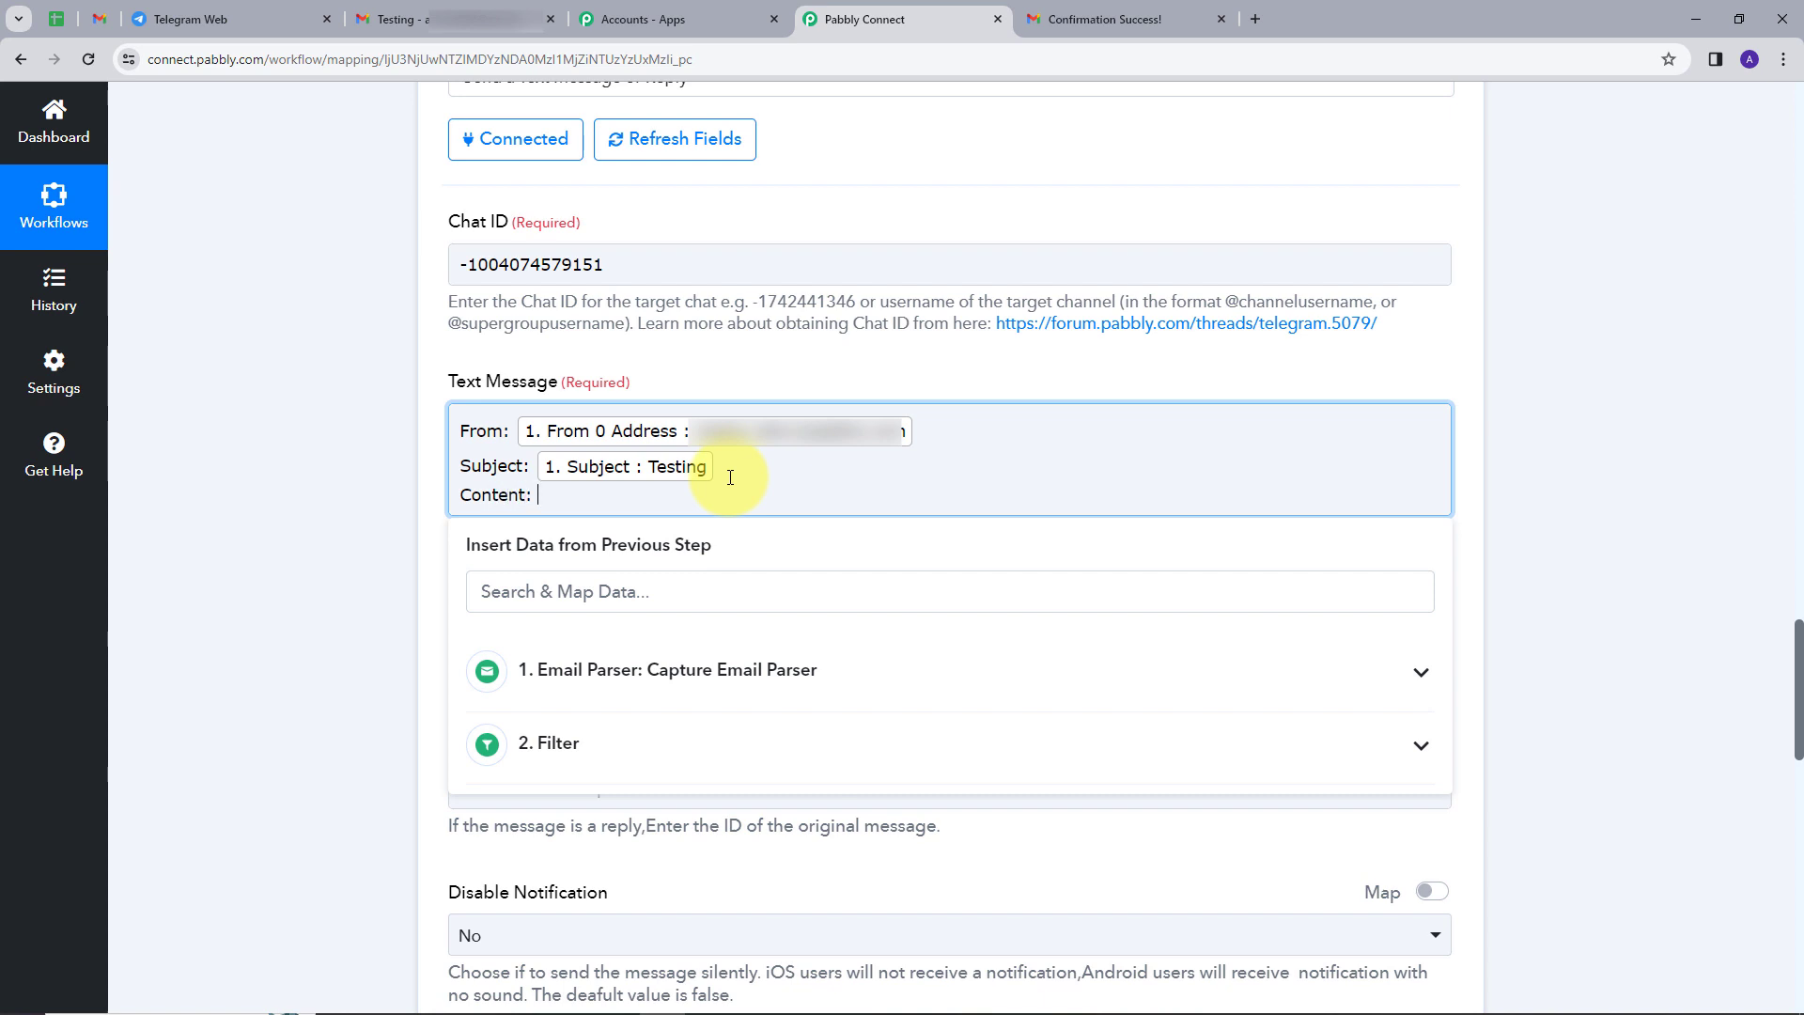
left_click(667, 669)
scroll(745, 797, "down", 5)
scroll(745, 797, "down", 5)
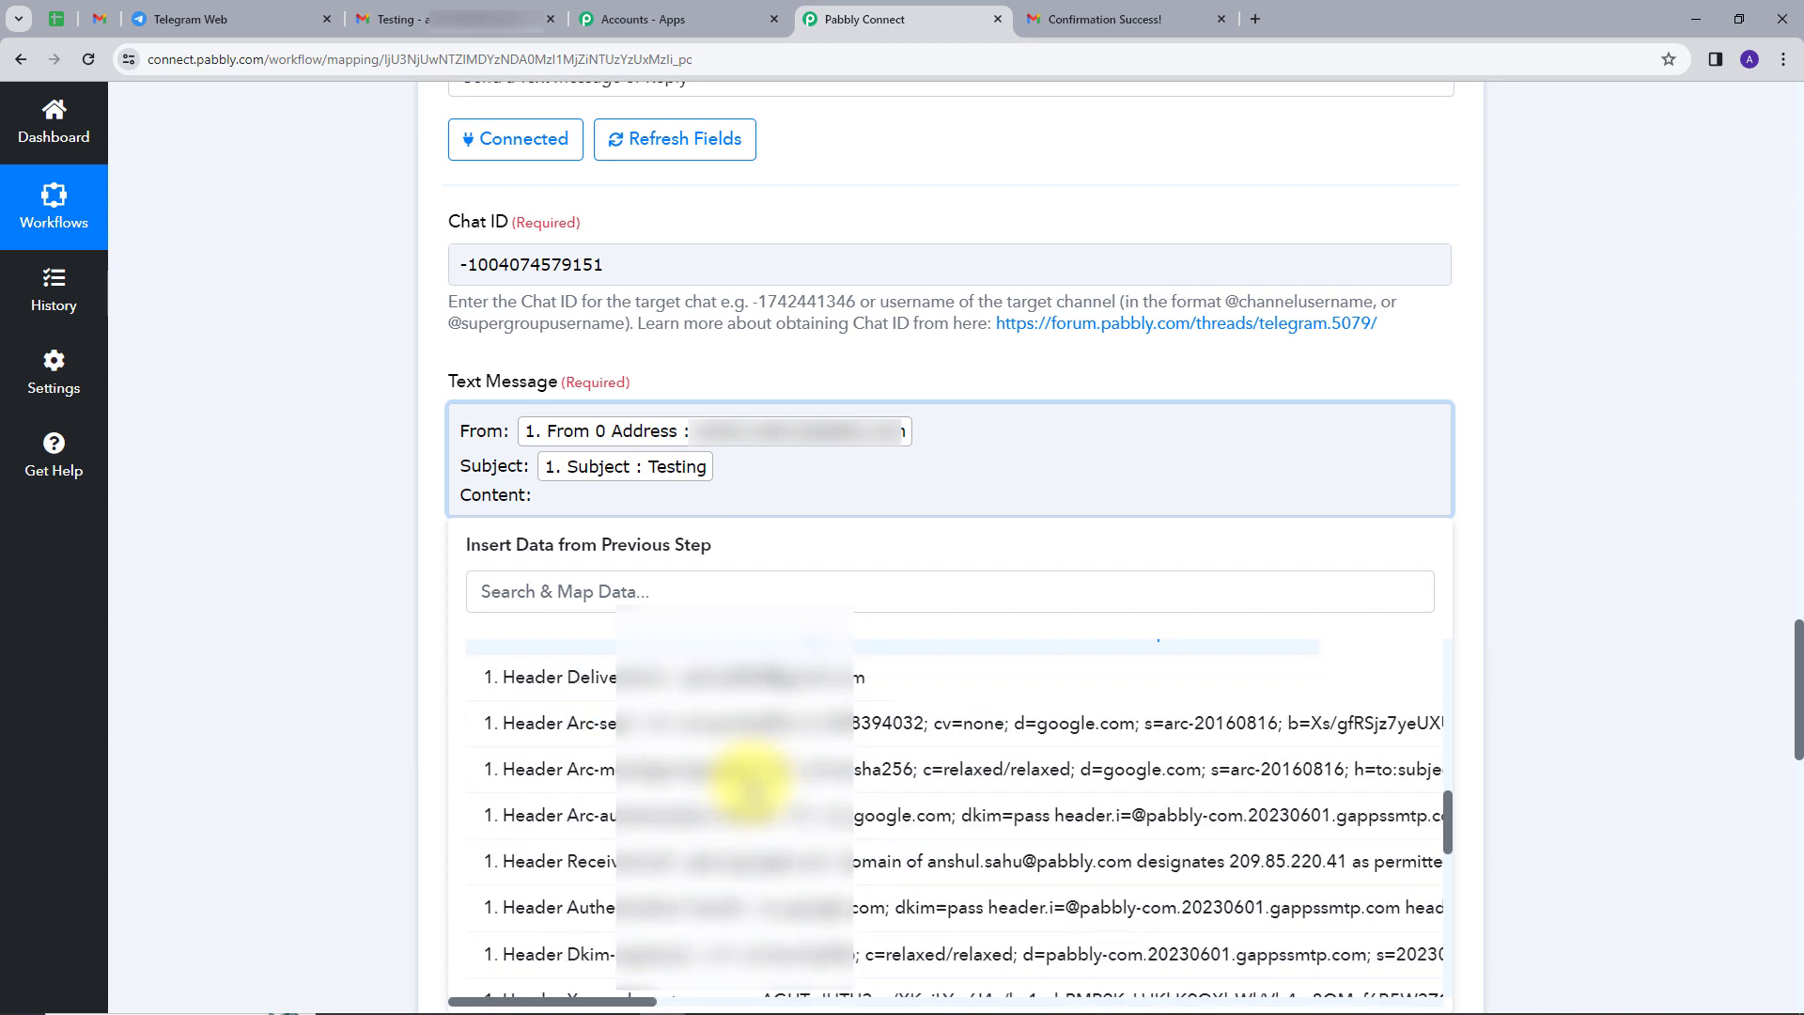
left_click(644, 769)
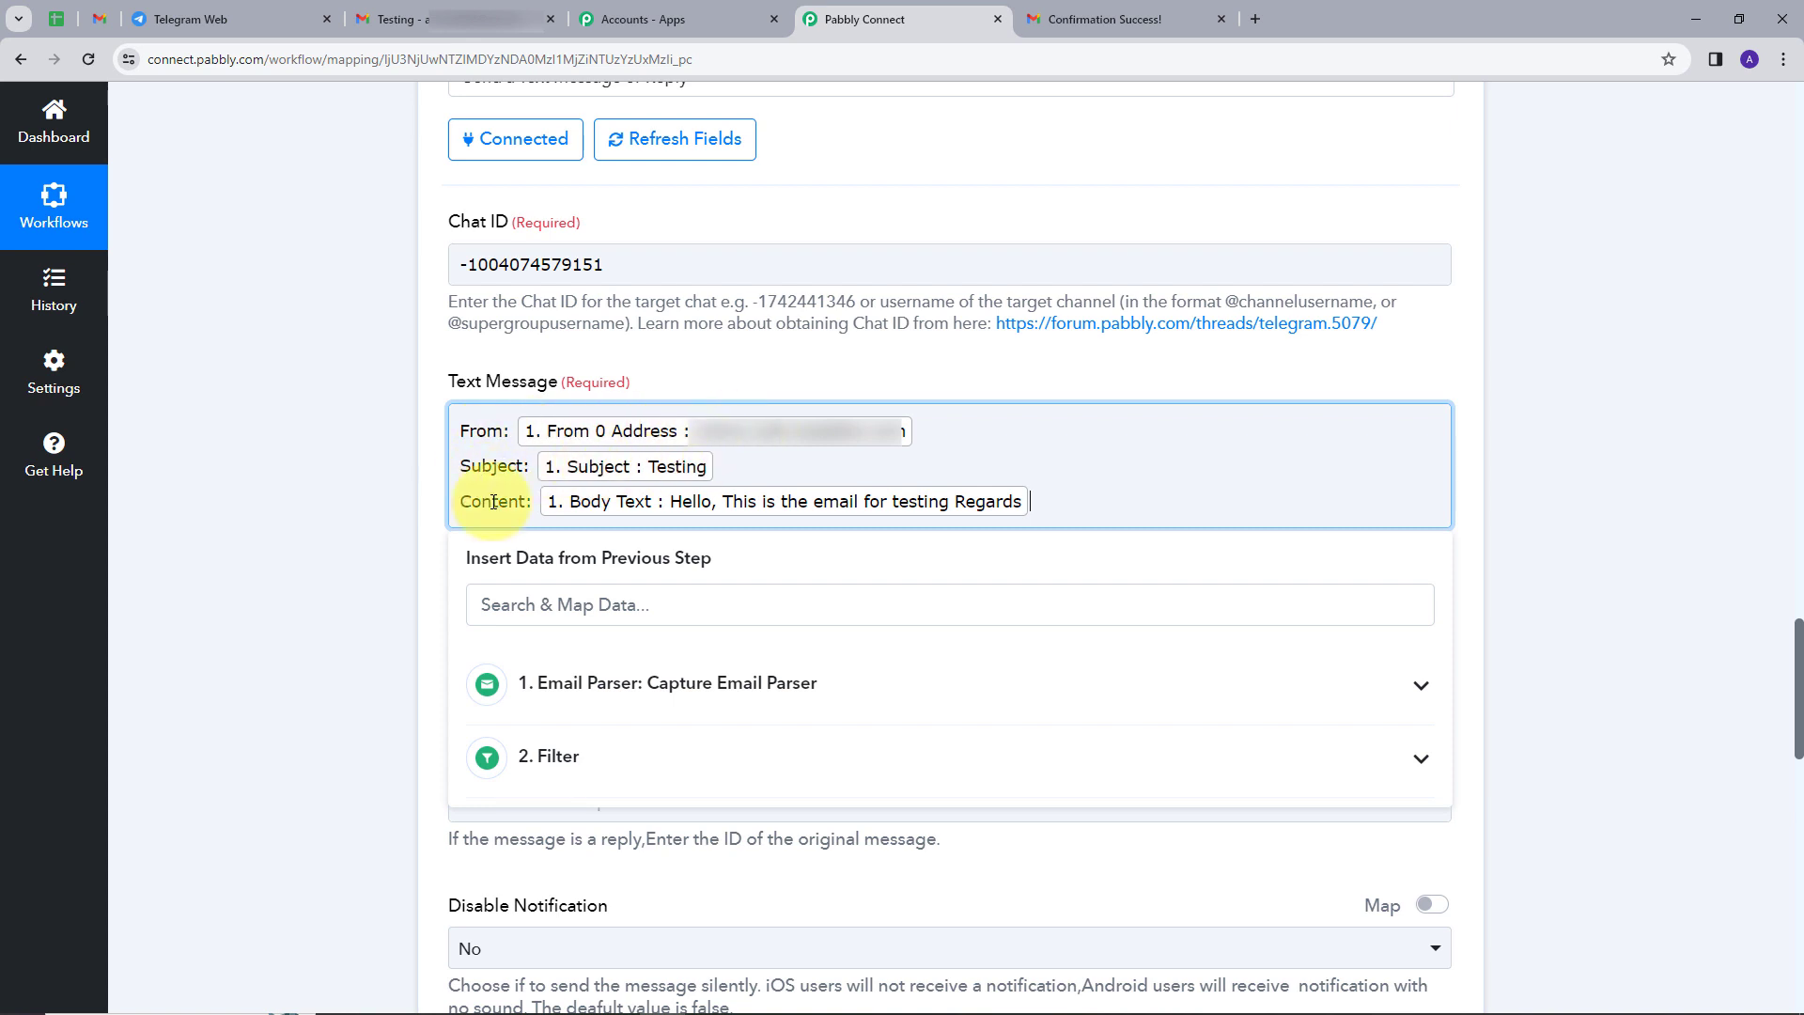
left_click(425, 480)
Save the Telegram Bot action, send a test request, and review the response received.
scroll(549, 532, "down", 2)
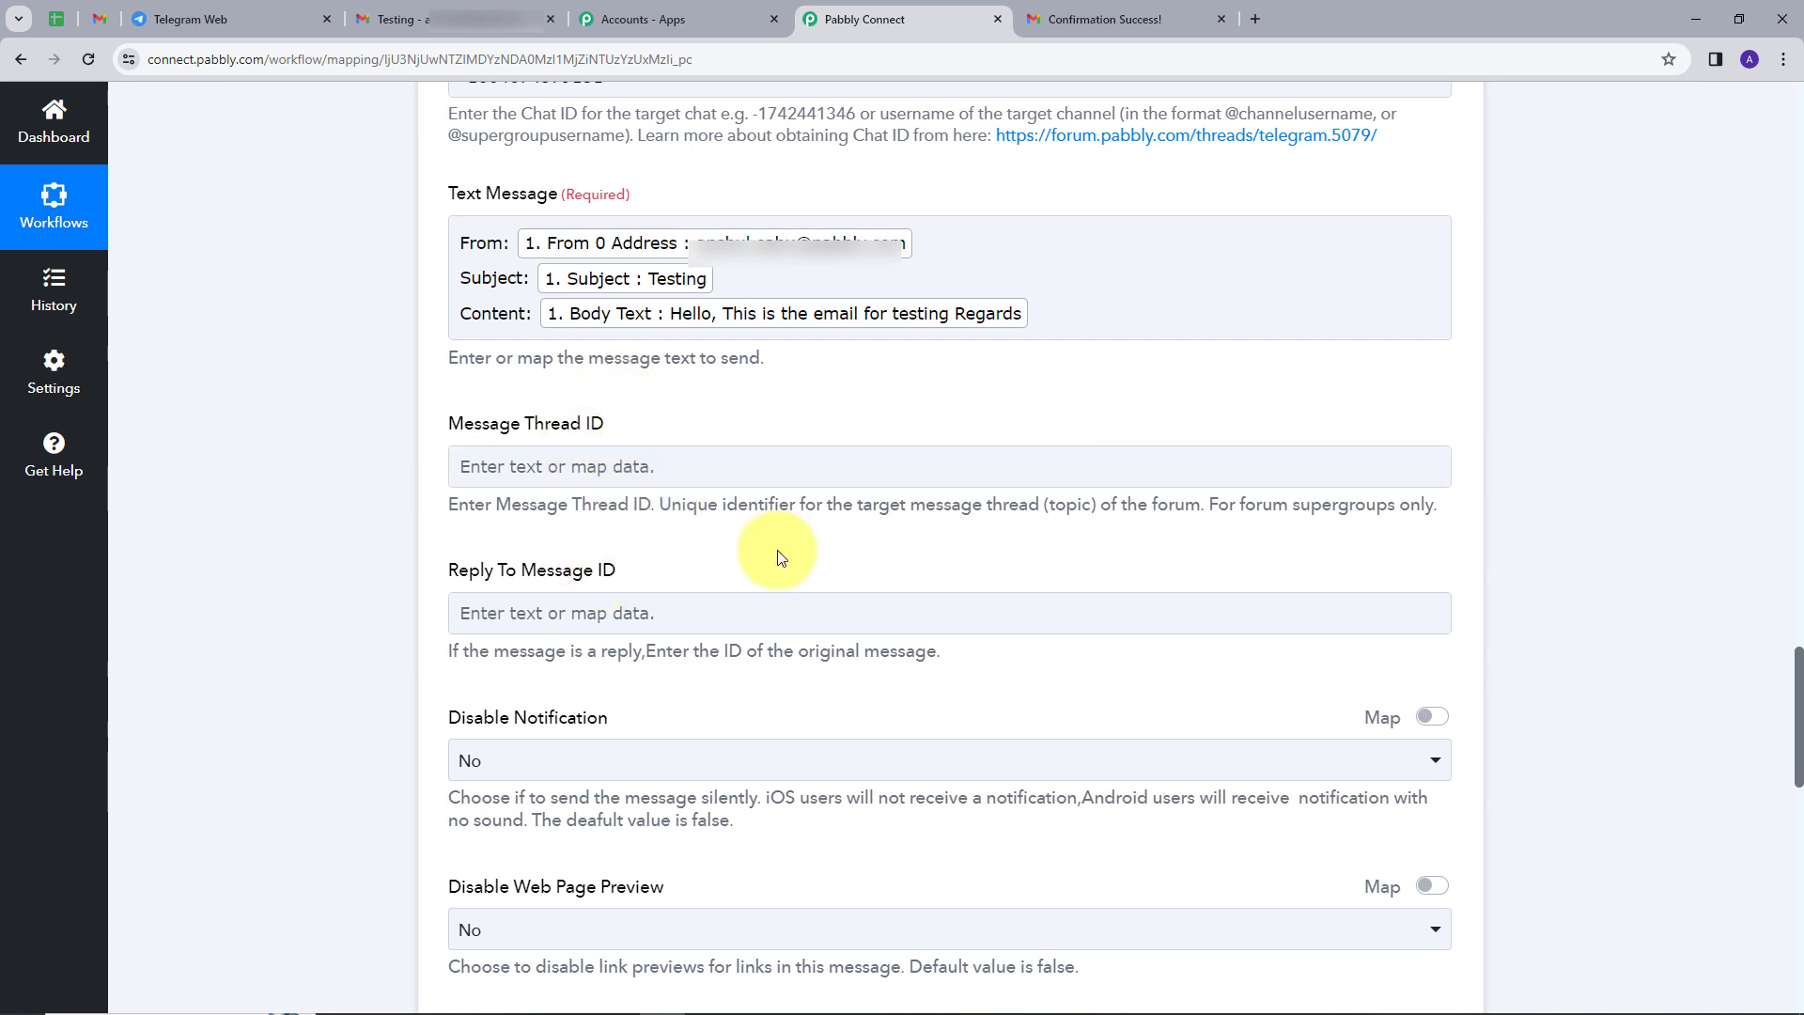
scroll(776, 556, "down", 15)
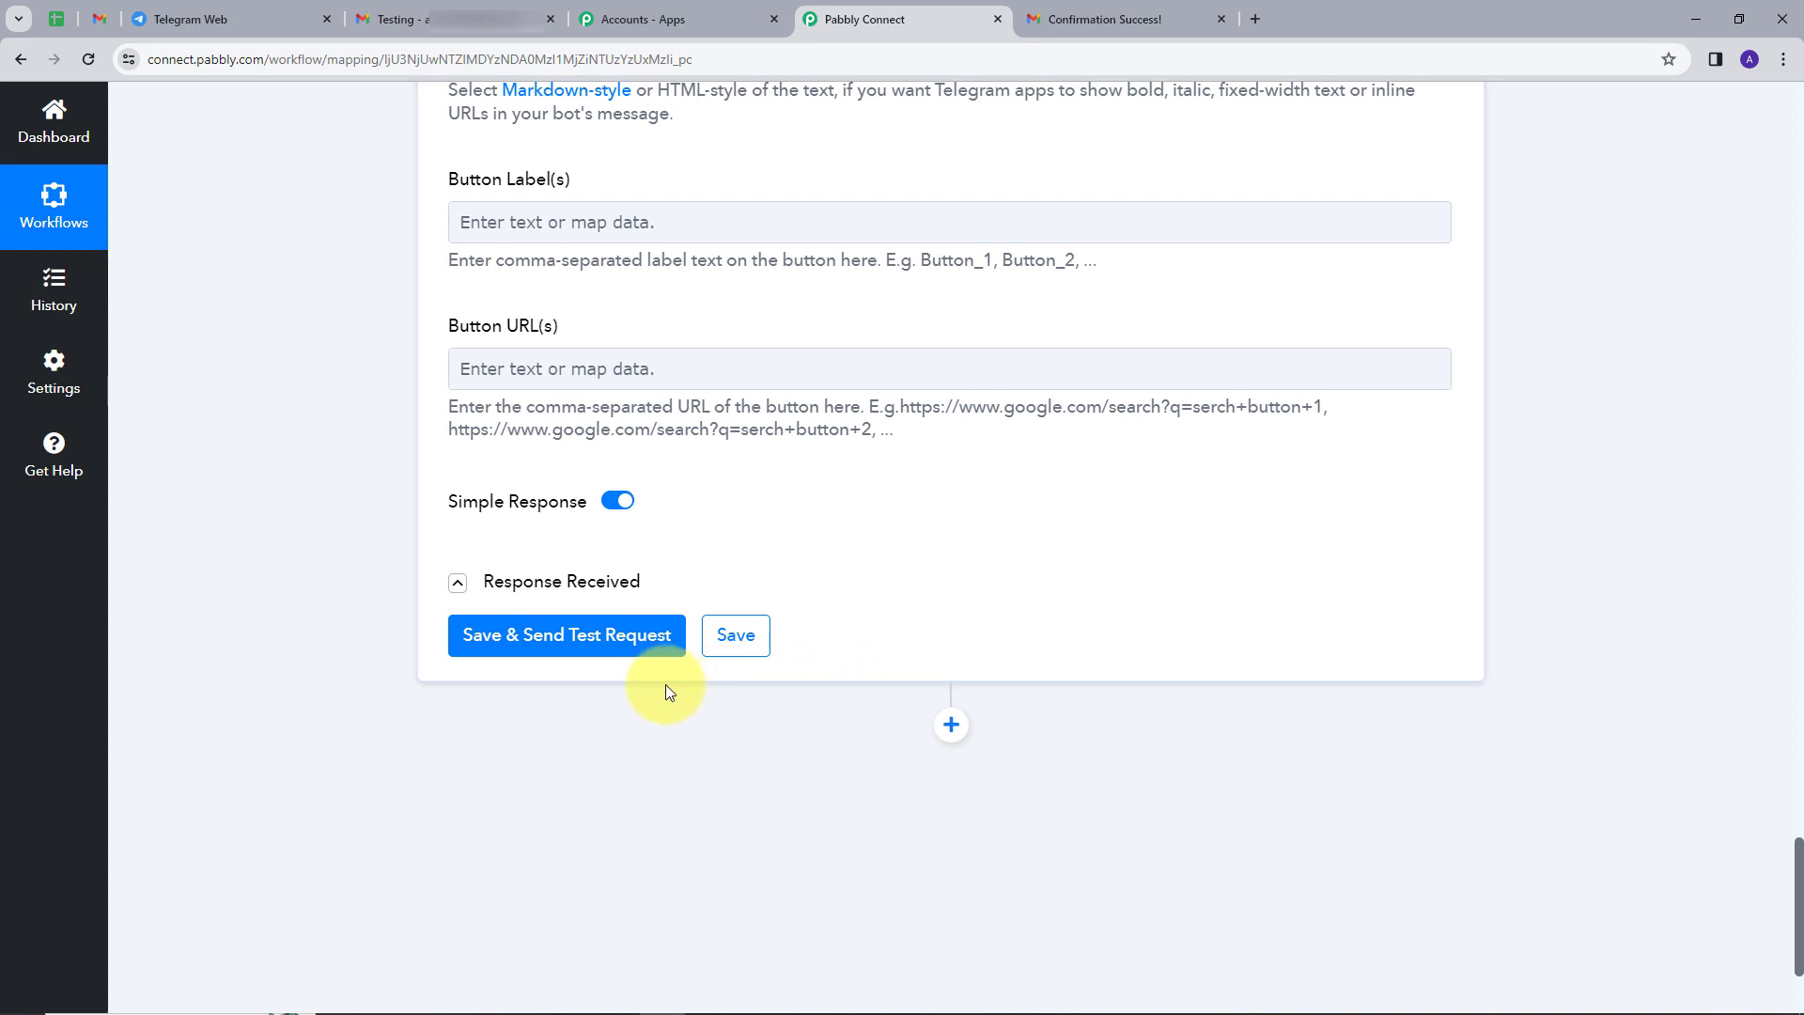
left_click(606, 644)
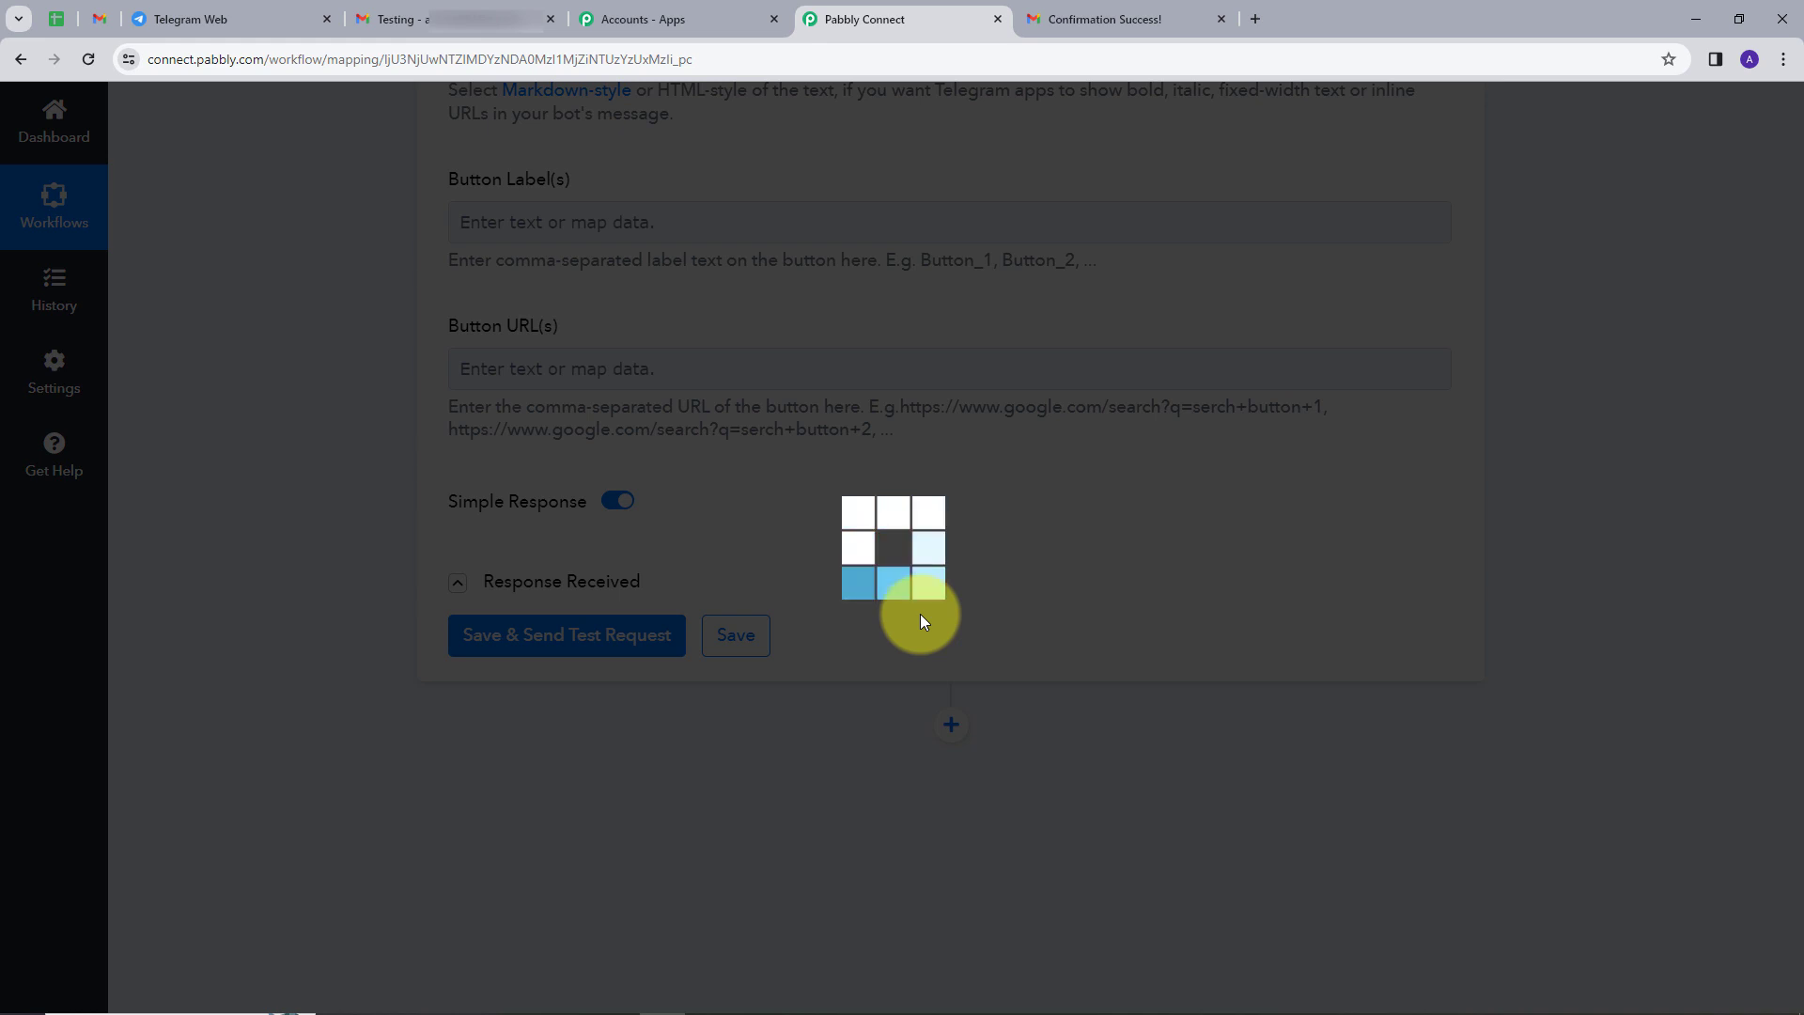
scroll(1108, 486, "down", 1)
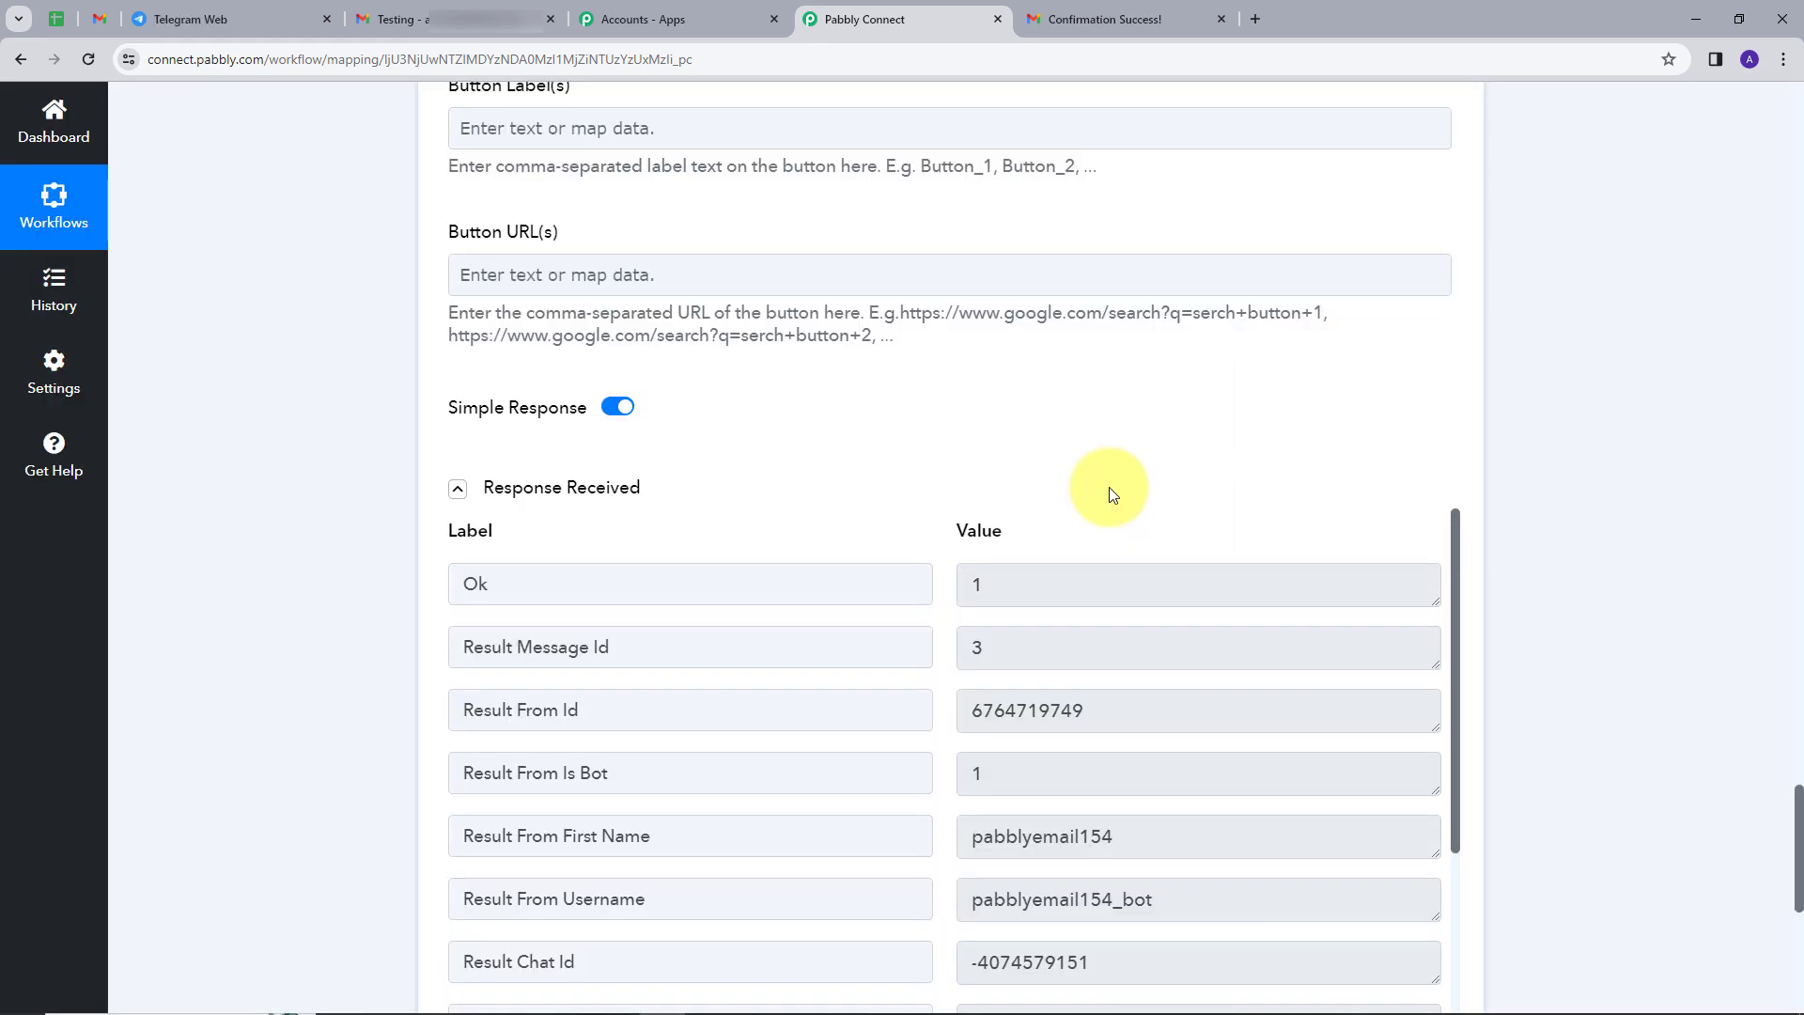
scroll(1208, 643, "down", 4)
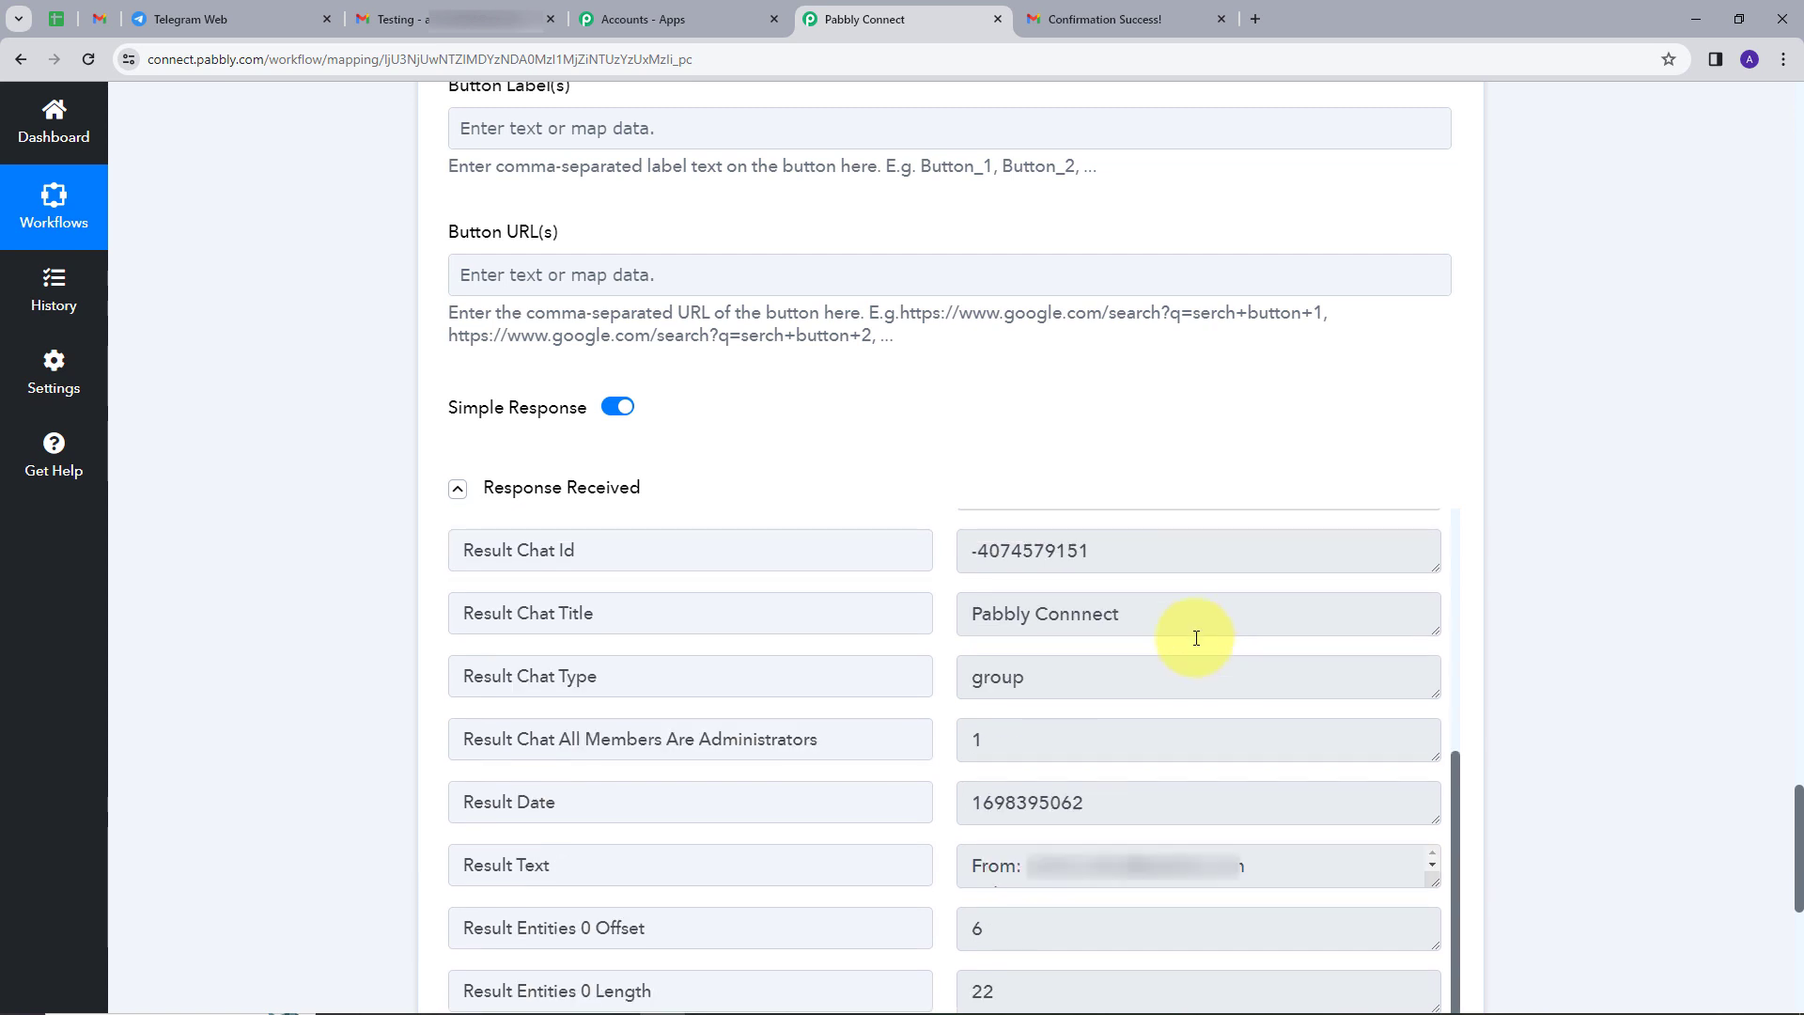
Check the sender, subject and content of the bot's test message in the Telegram group, and return to Pabbly Connect.
left_click(237, 19)
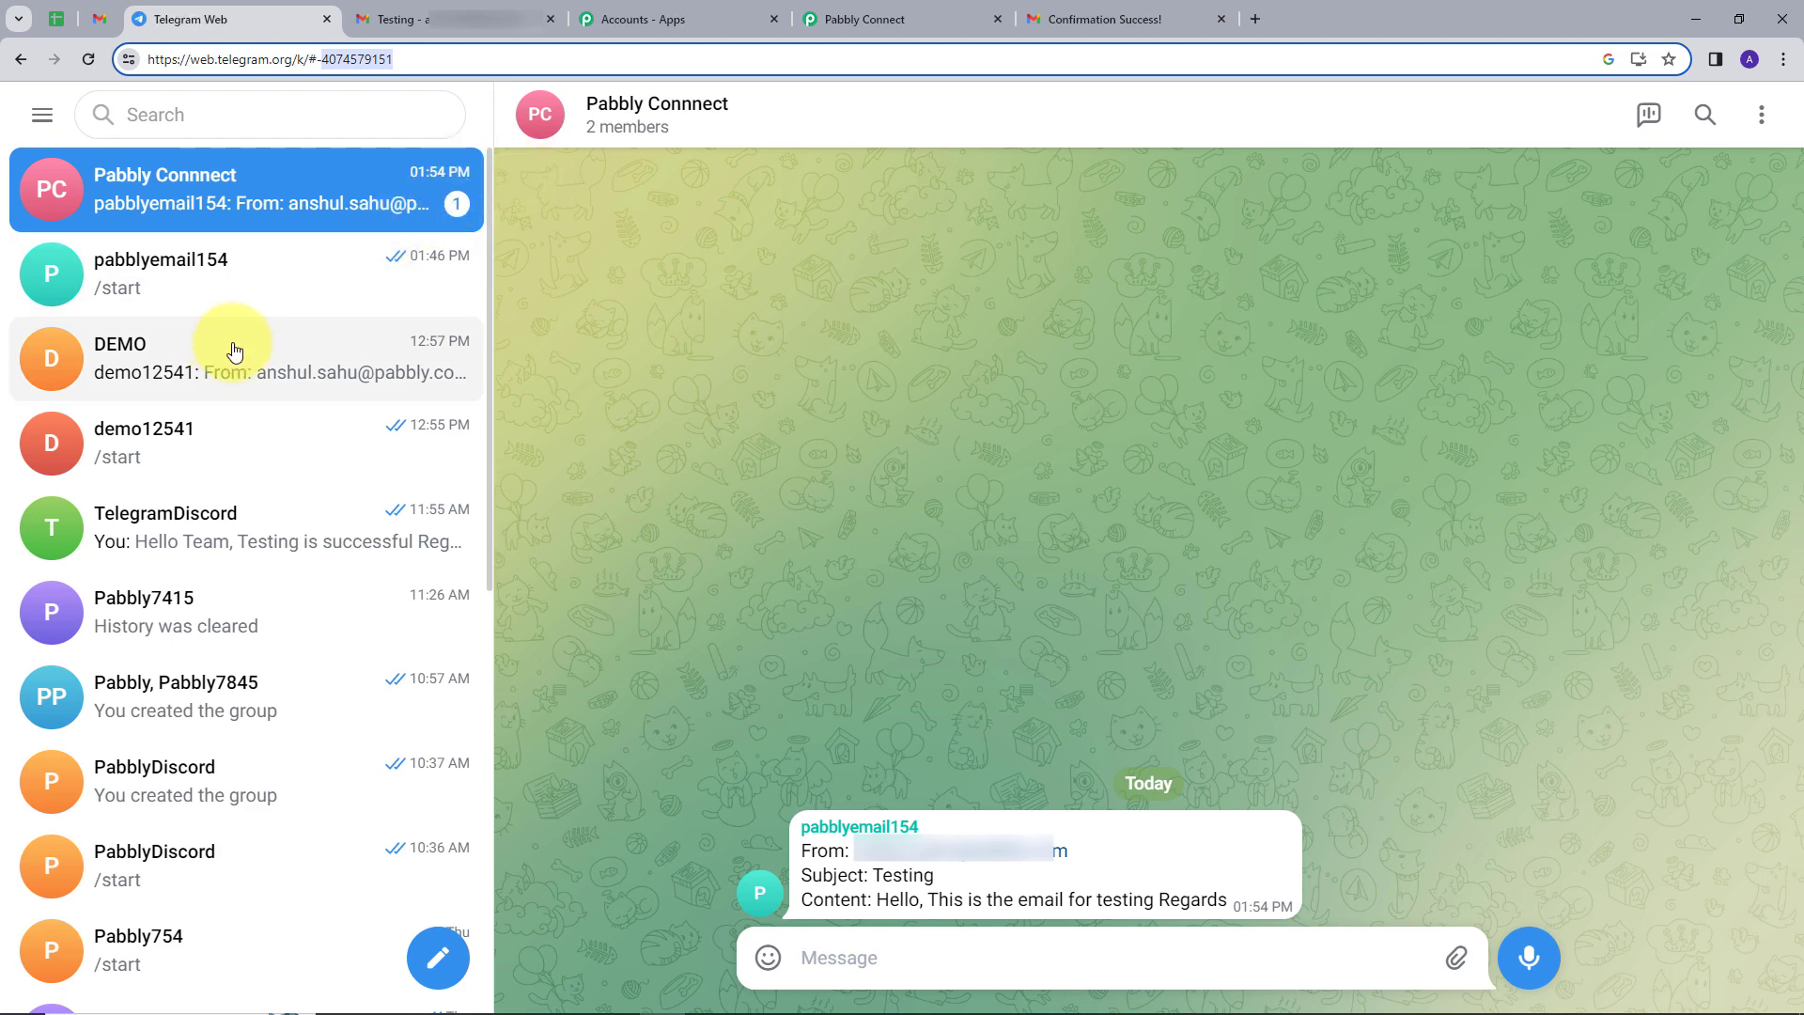
double_click(793, 814)
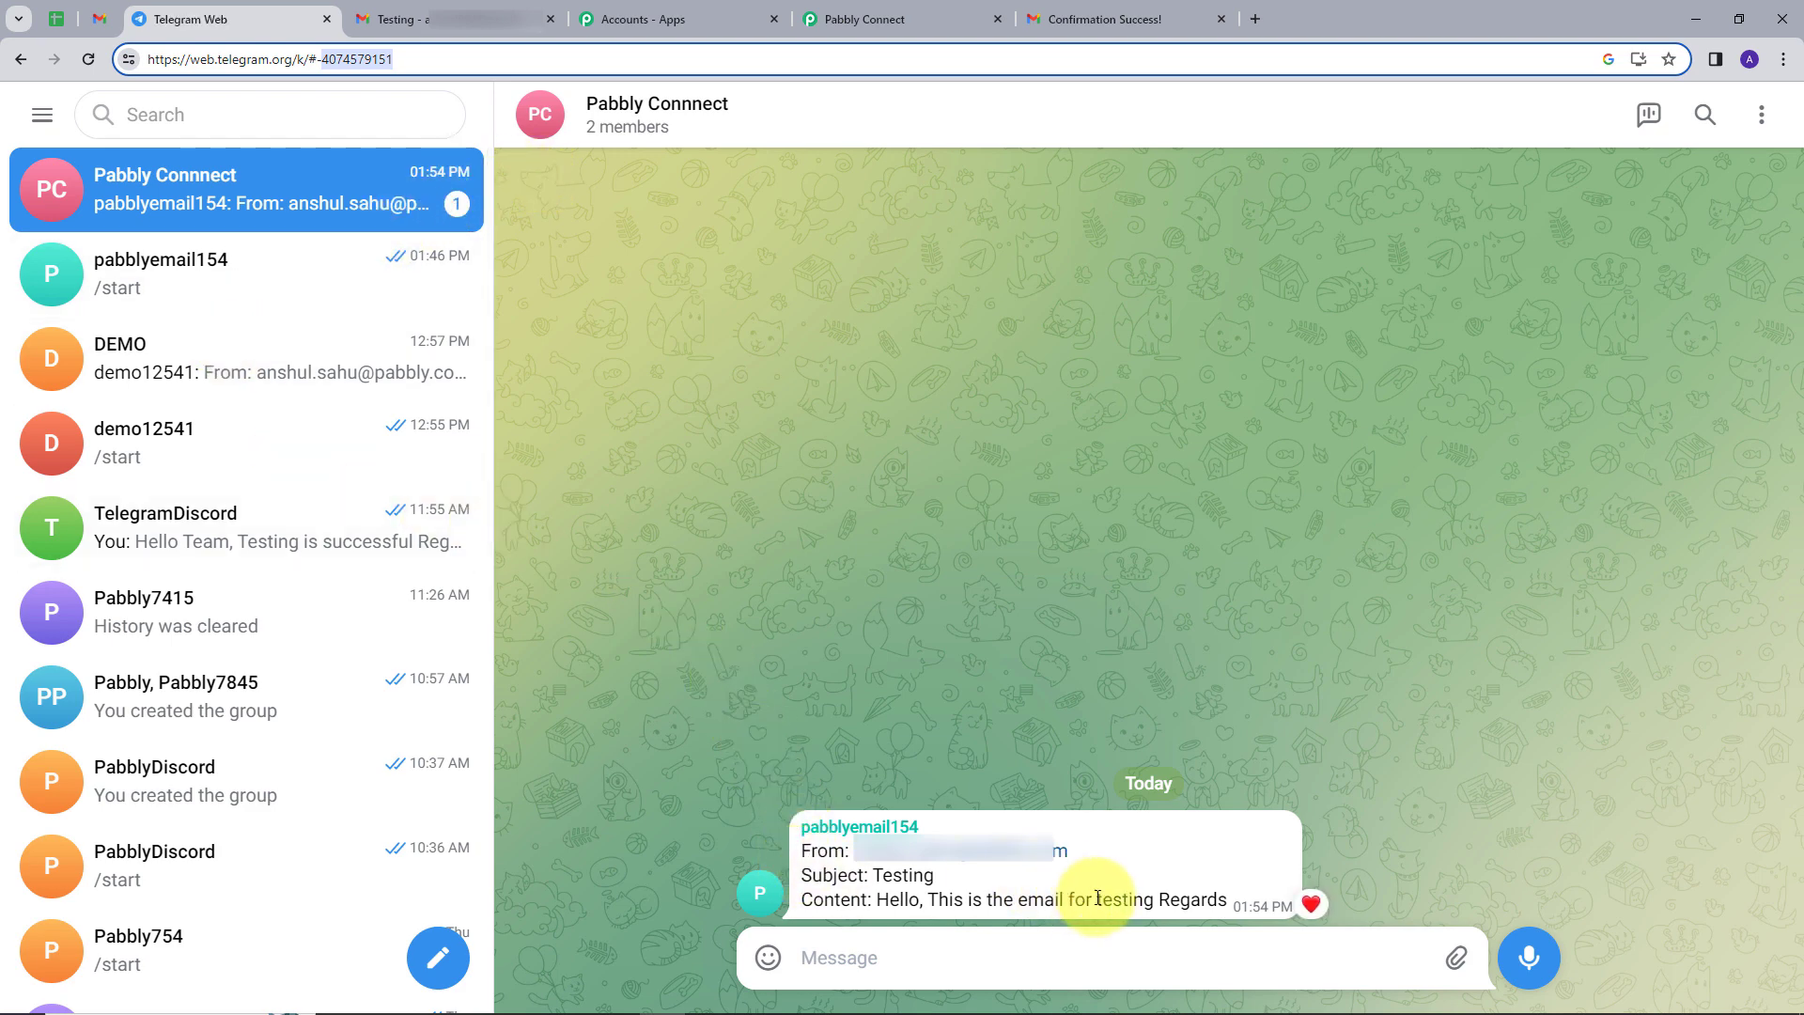
left_click_drag(855, 850, 1147, 855)
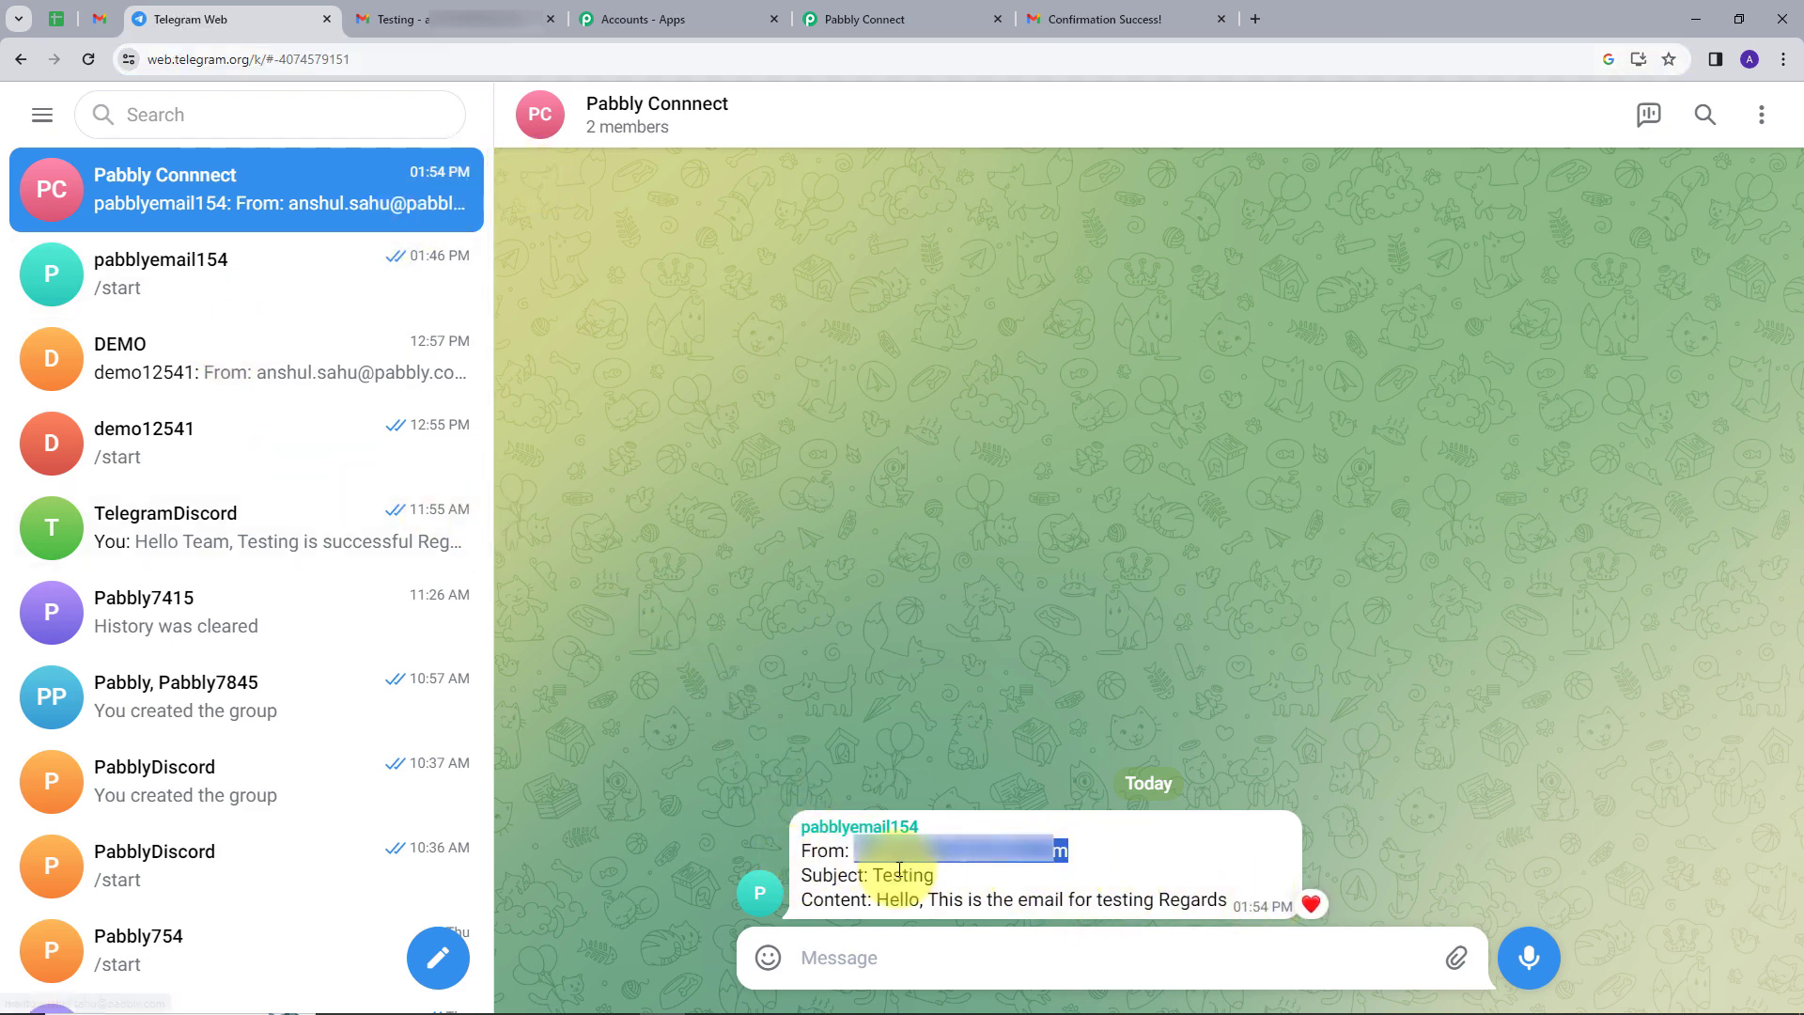
left_click_drag(863, 876, 893, 915)
left_click(878, 900)
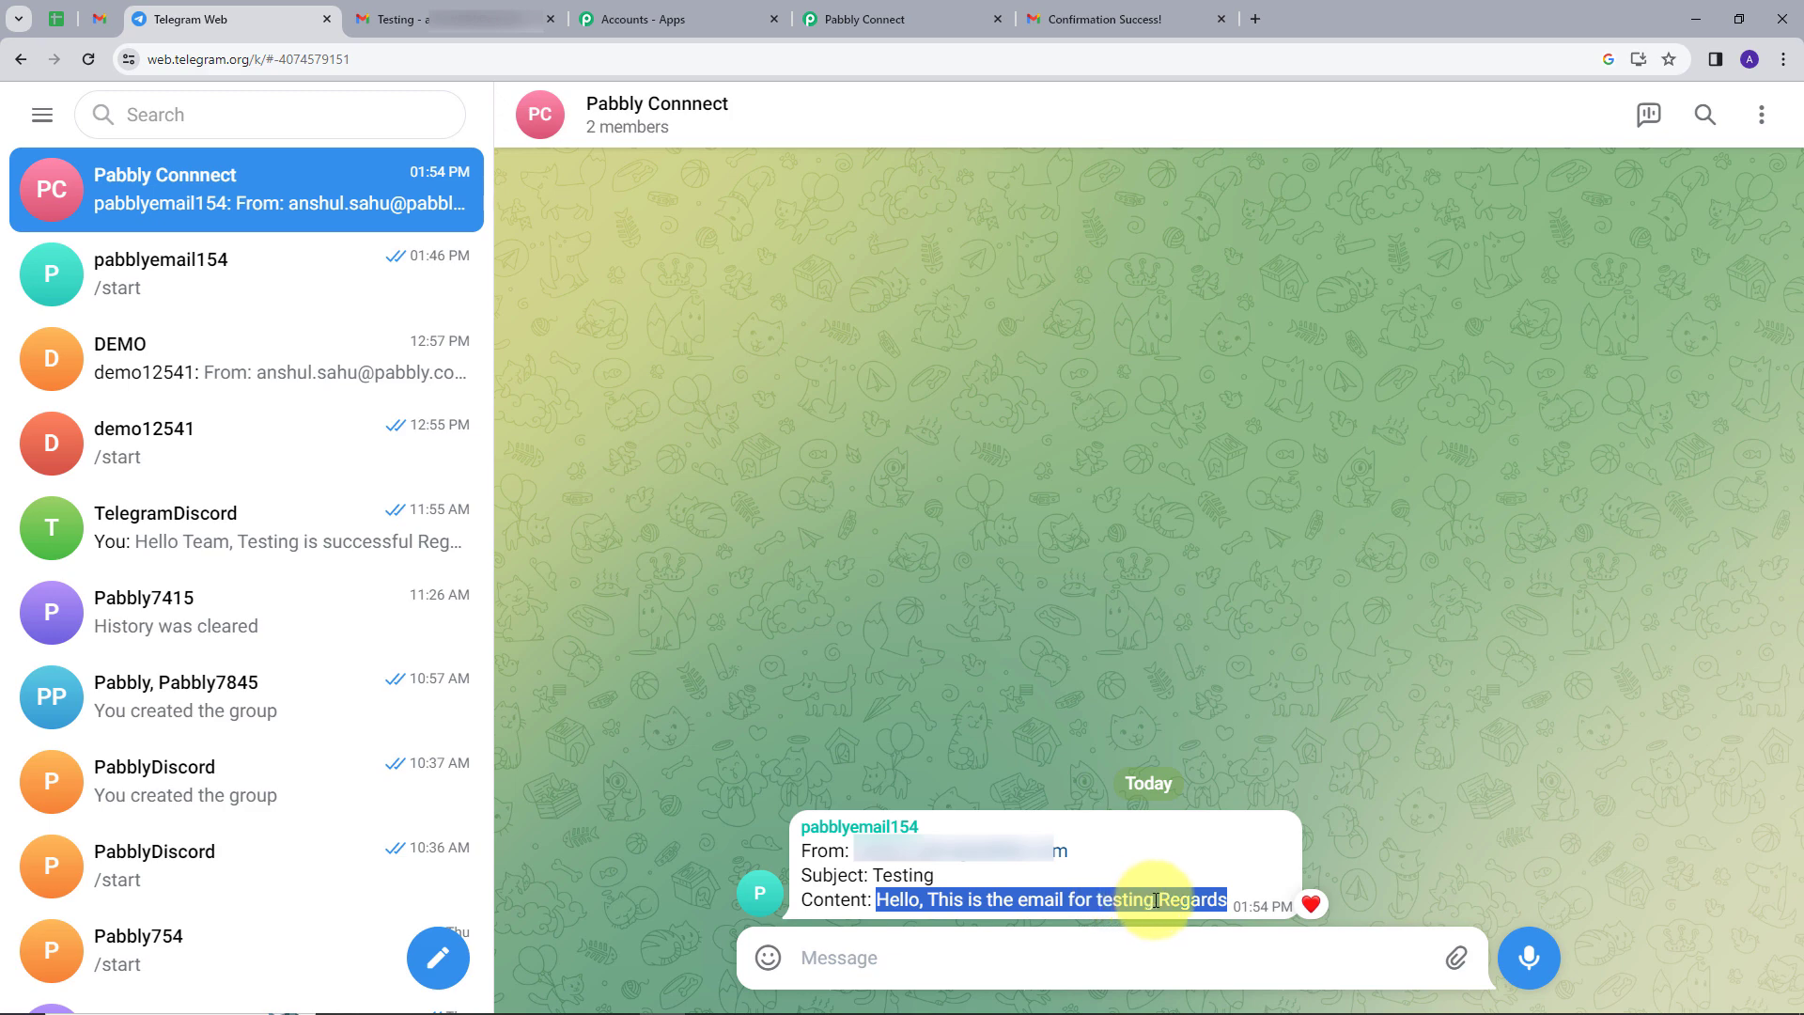
left_click(1377, 701)
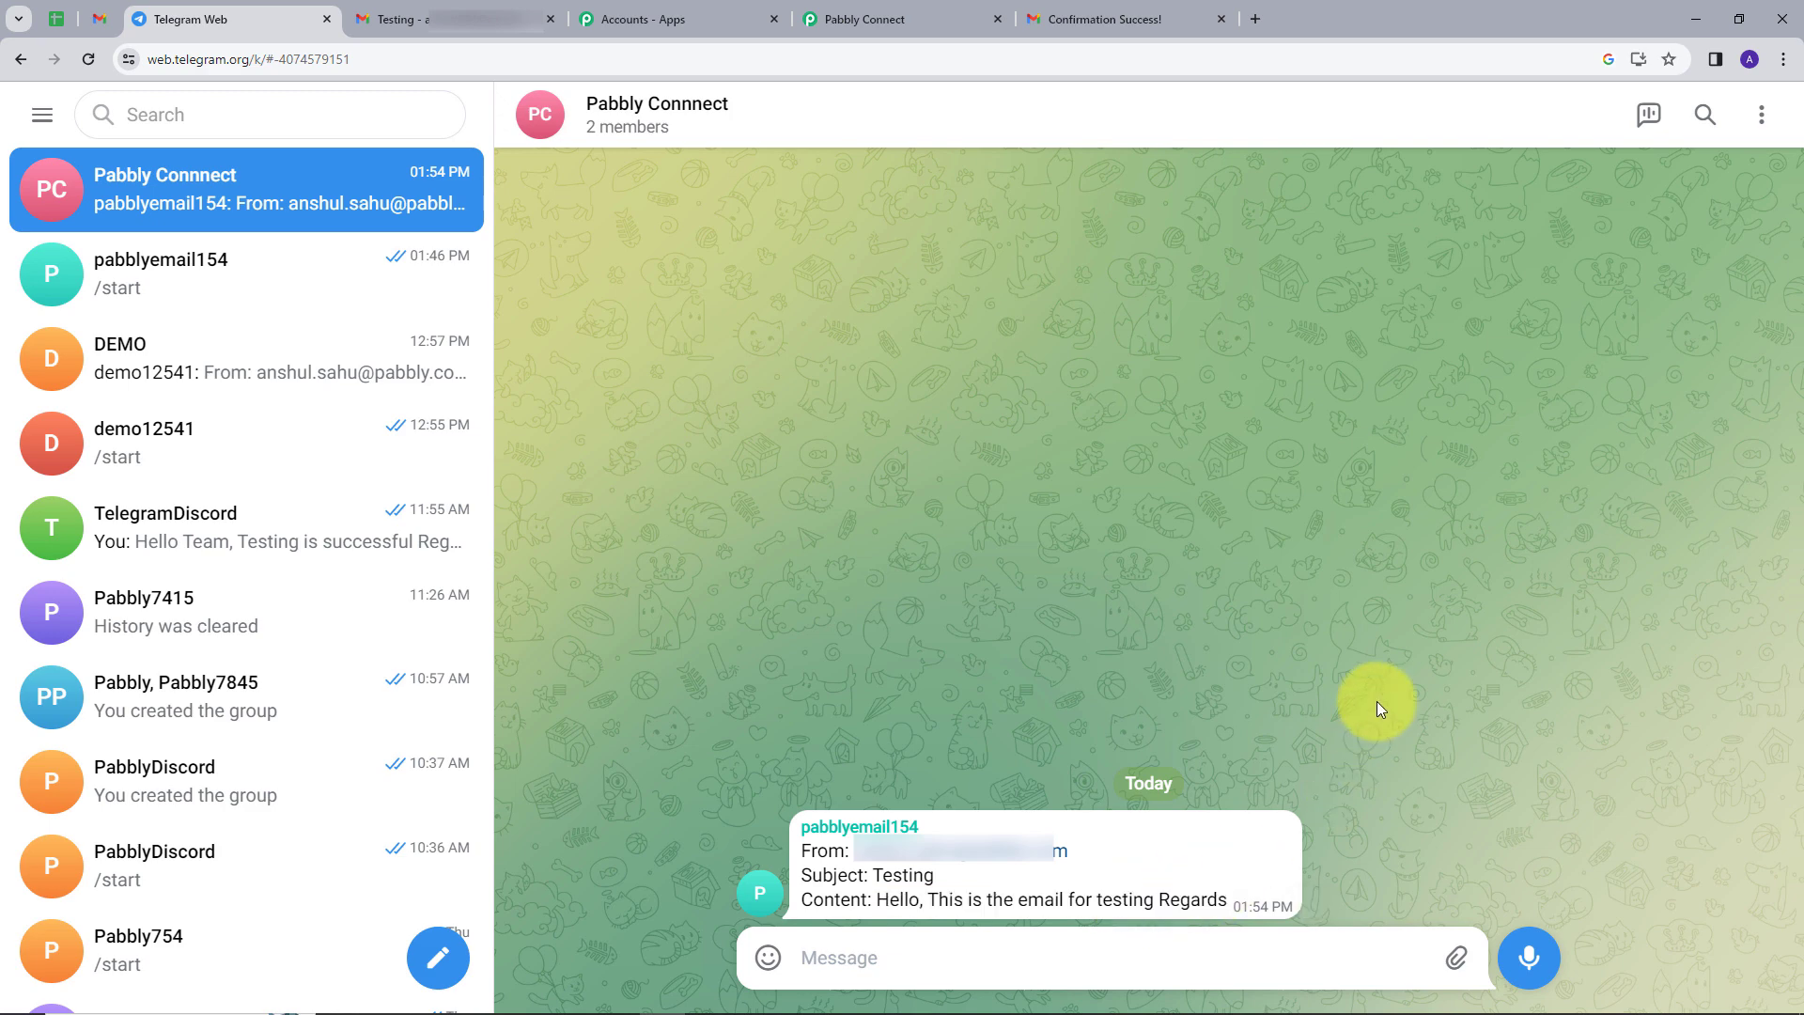
left_click(864, 18)
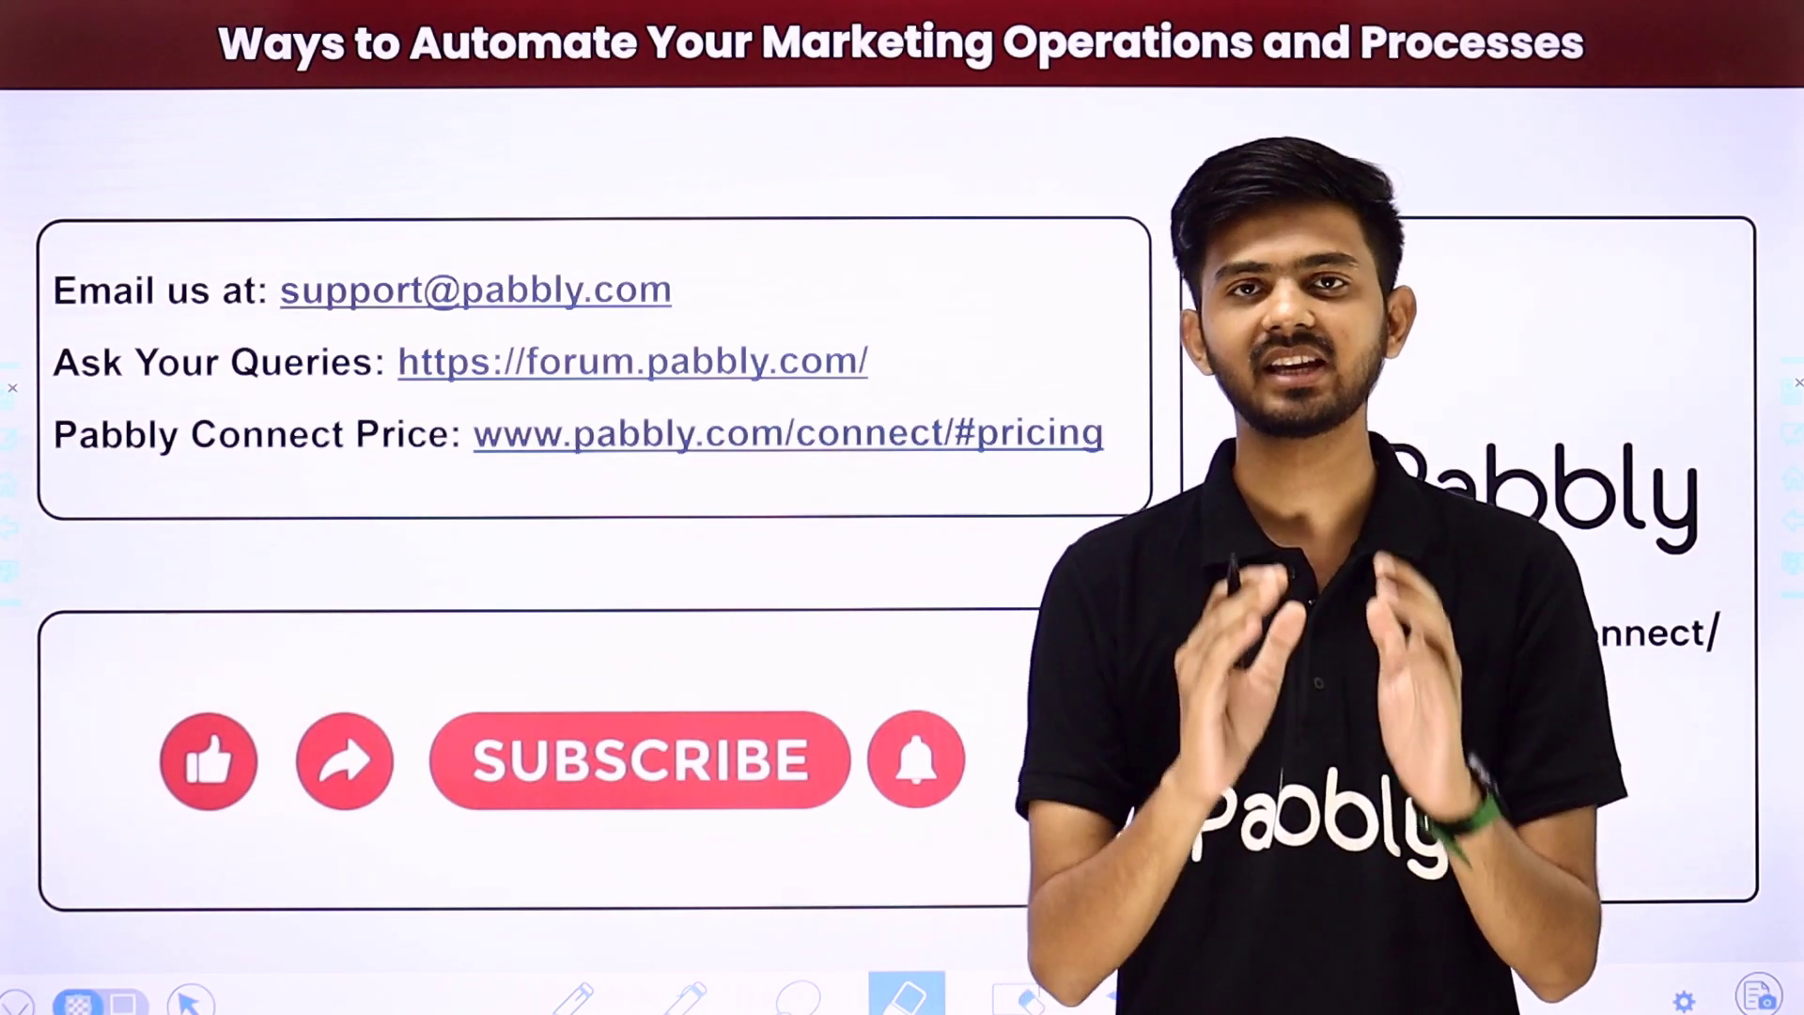
left_click_drag(725, 294, 863, 187)
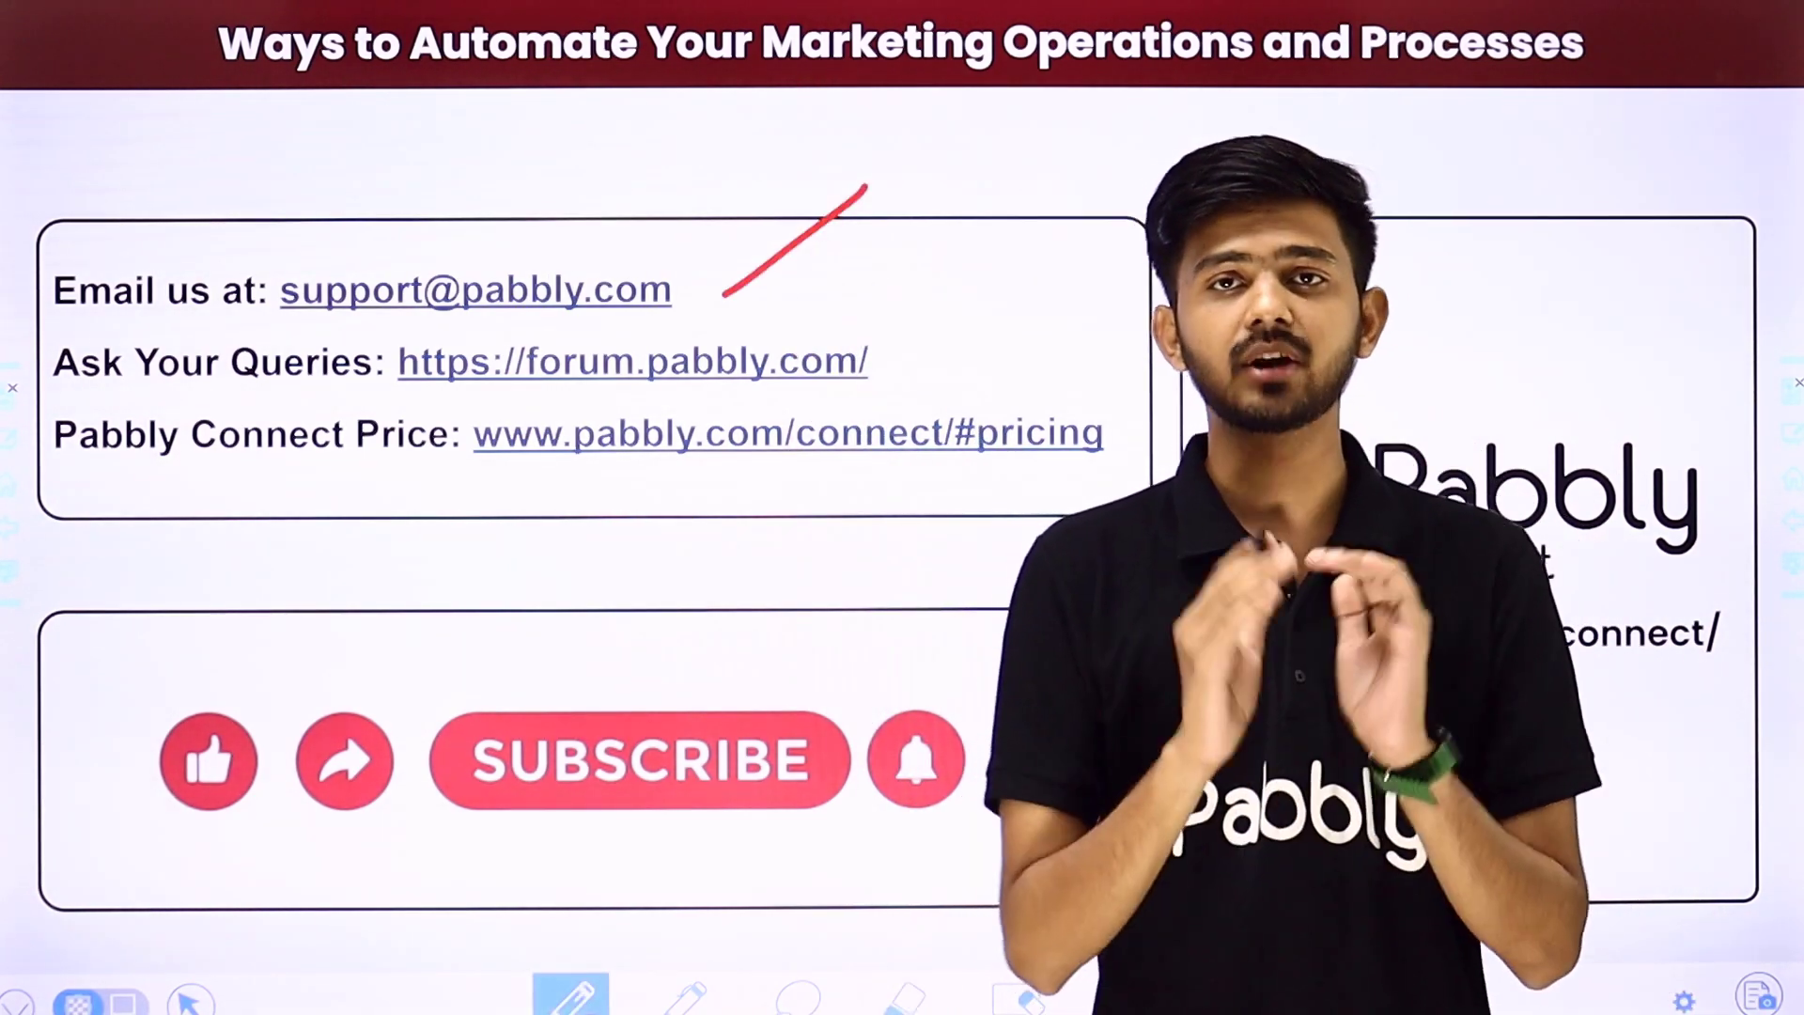
left_click_drag(894, 364, 1017, 273)
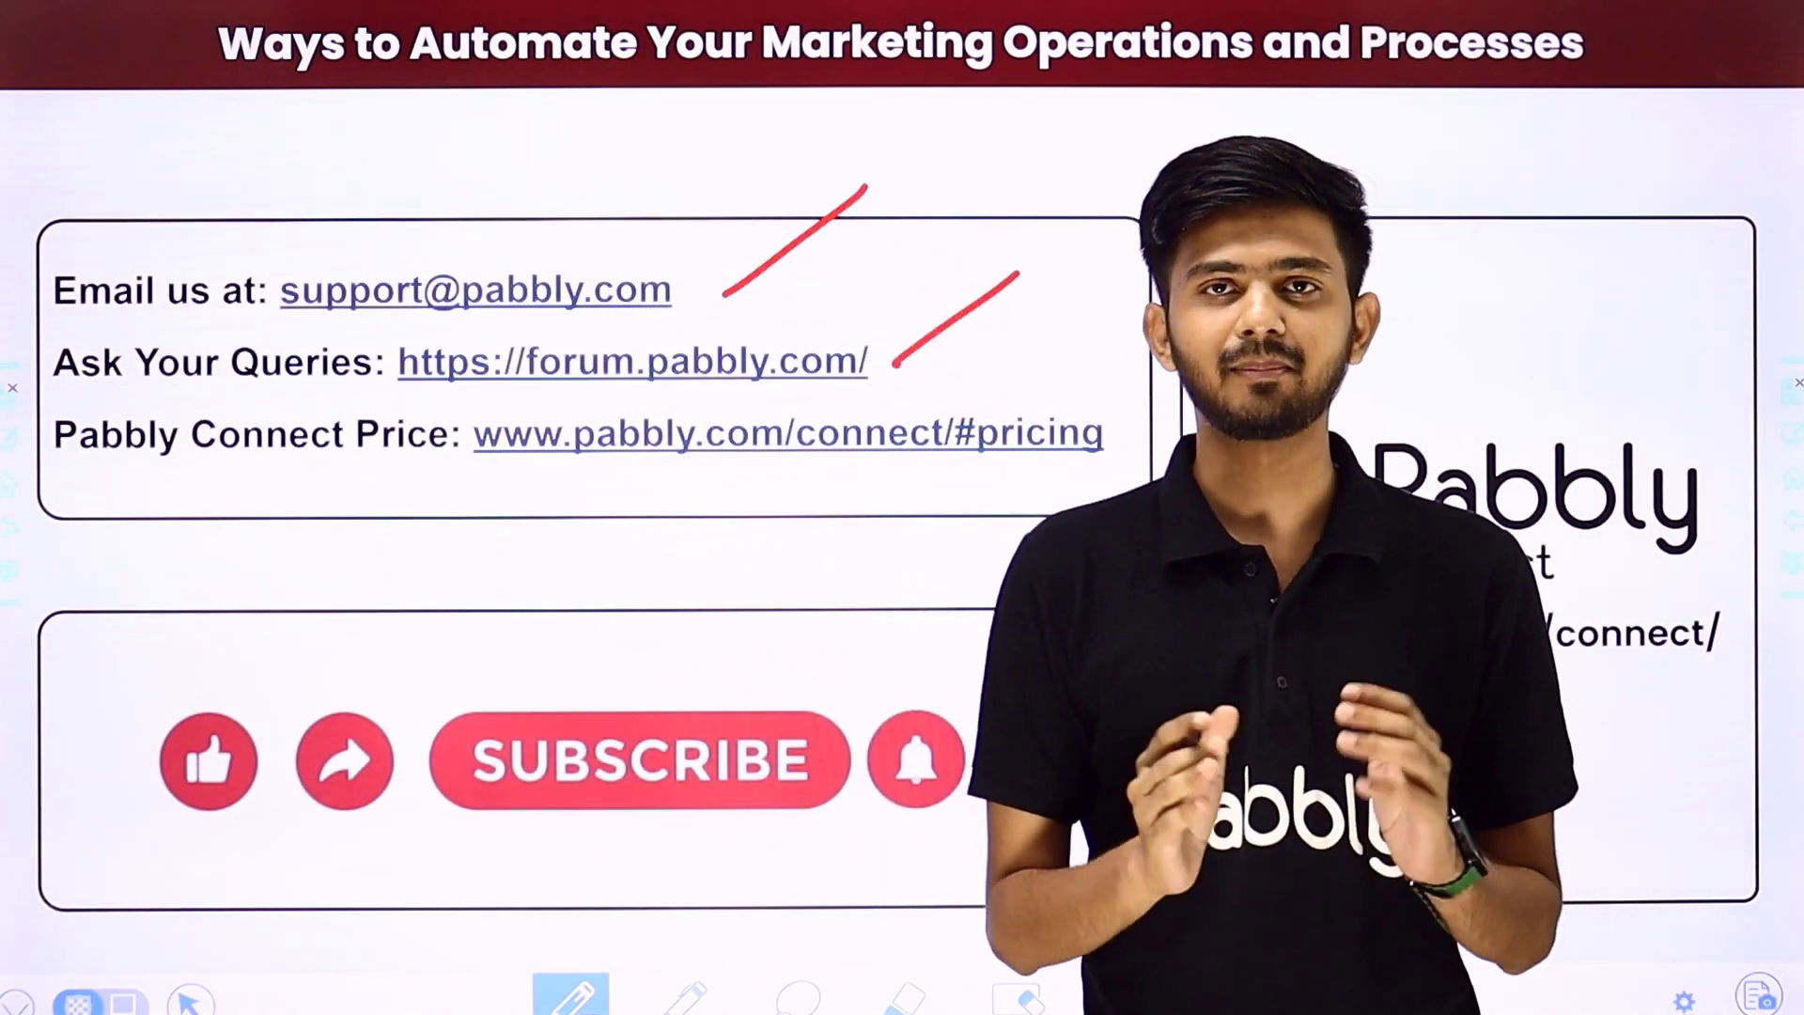
left_click_drag(1087, 473, 1226, 372)
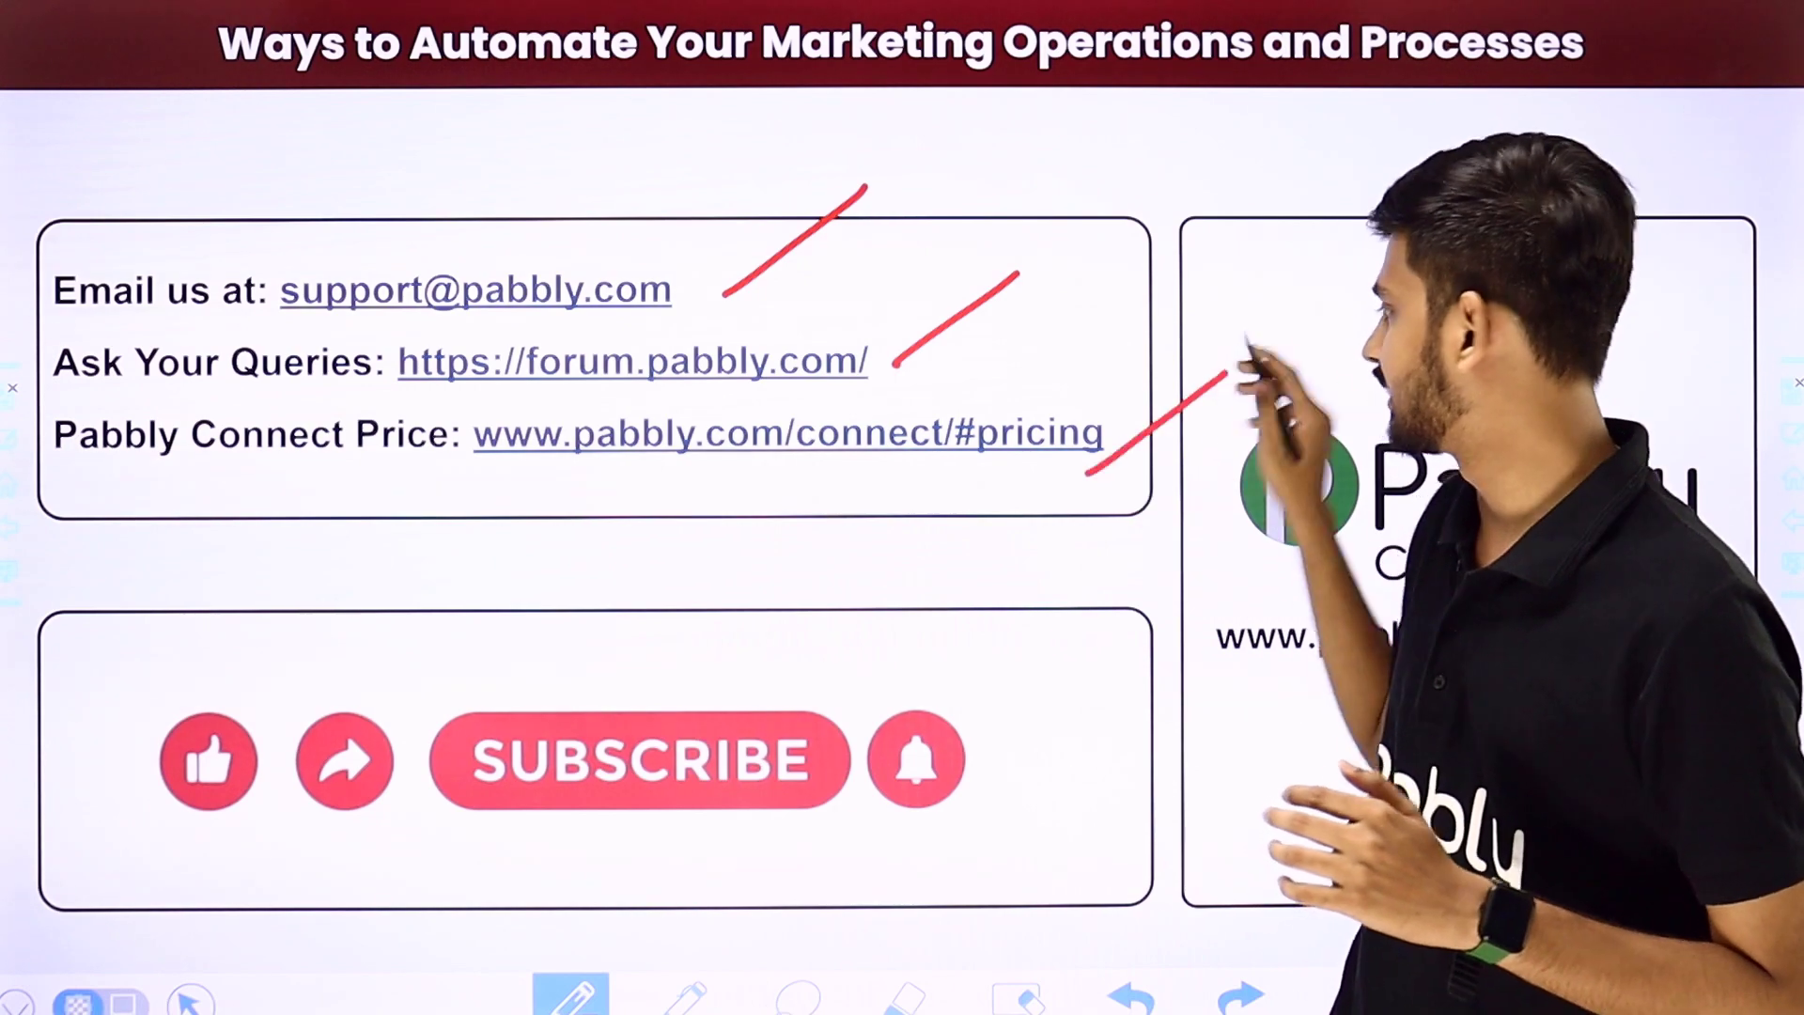